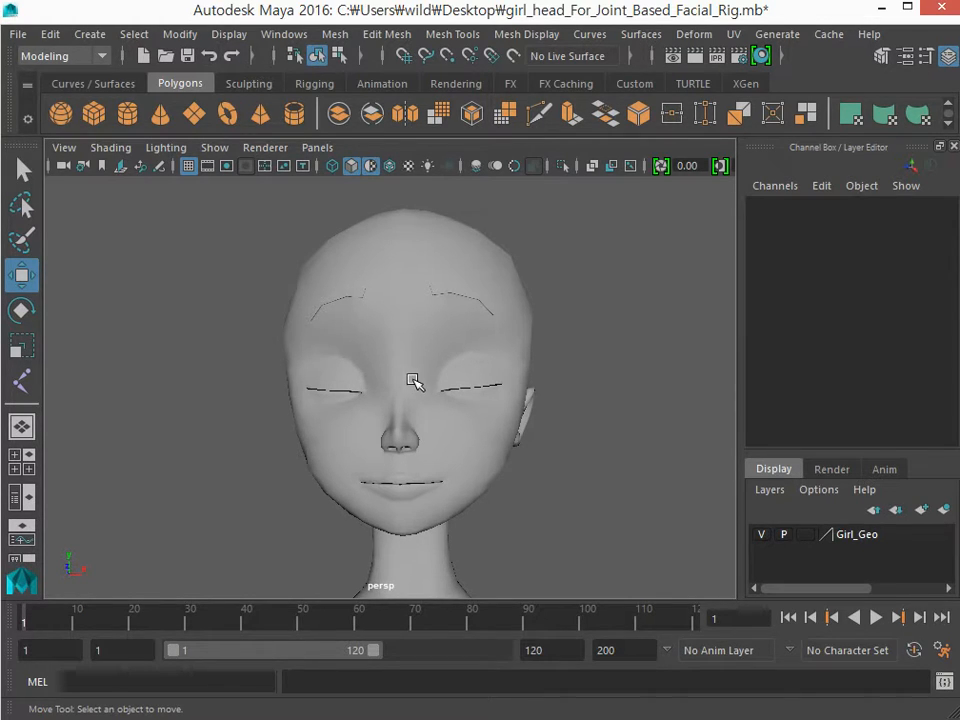
Open the Outliner, narrow it and place it beside the head model
click(272, 36)
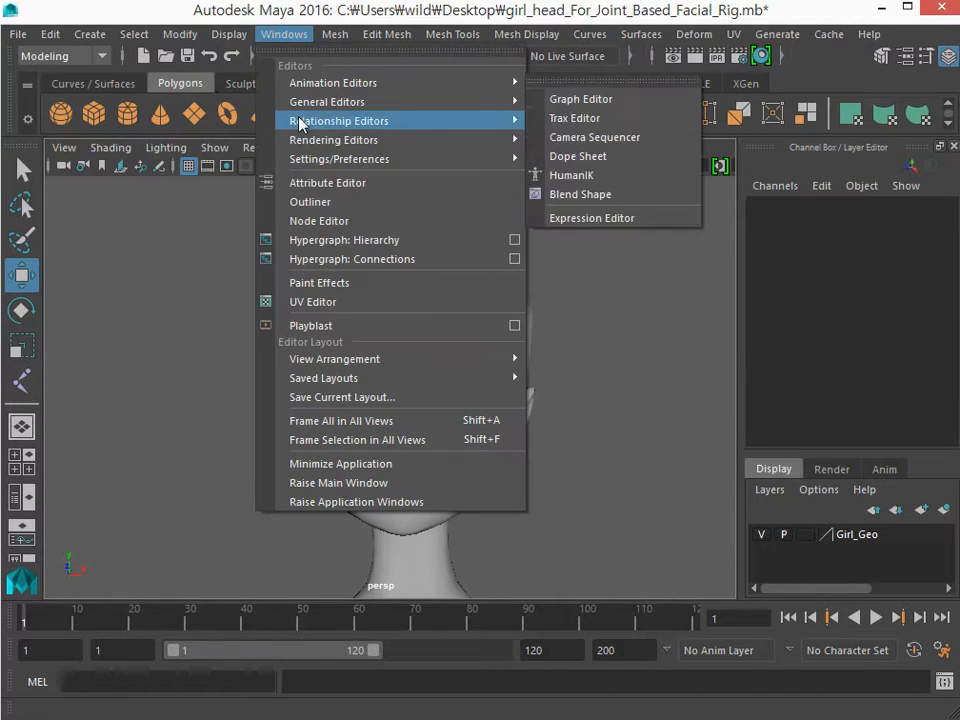
click(317, 201)
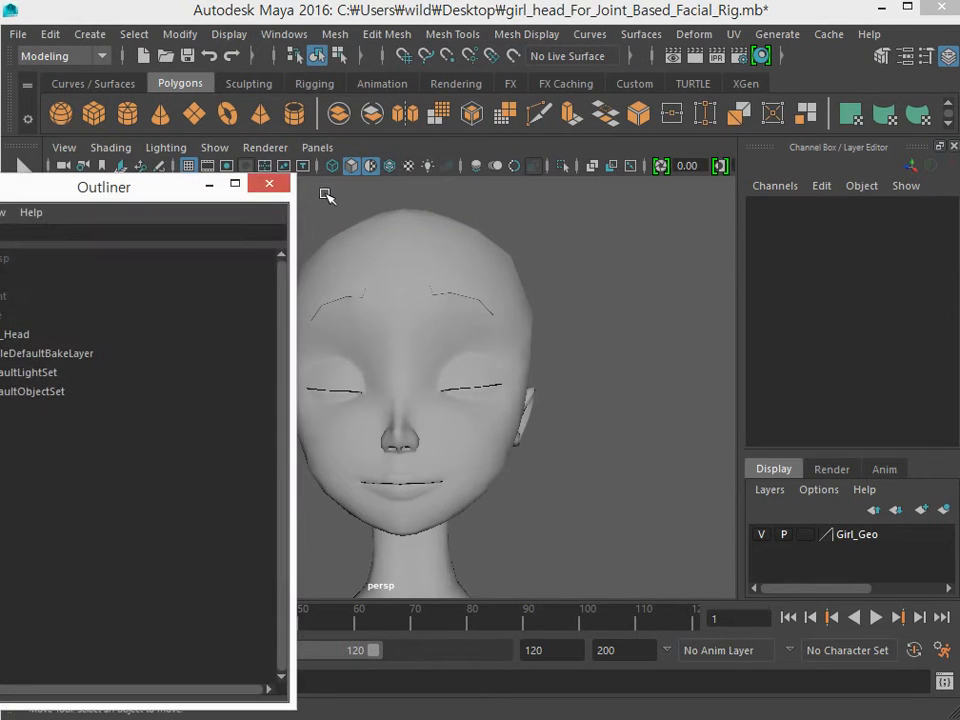
drag(131, 190, 247, 114)
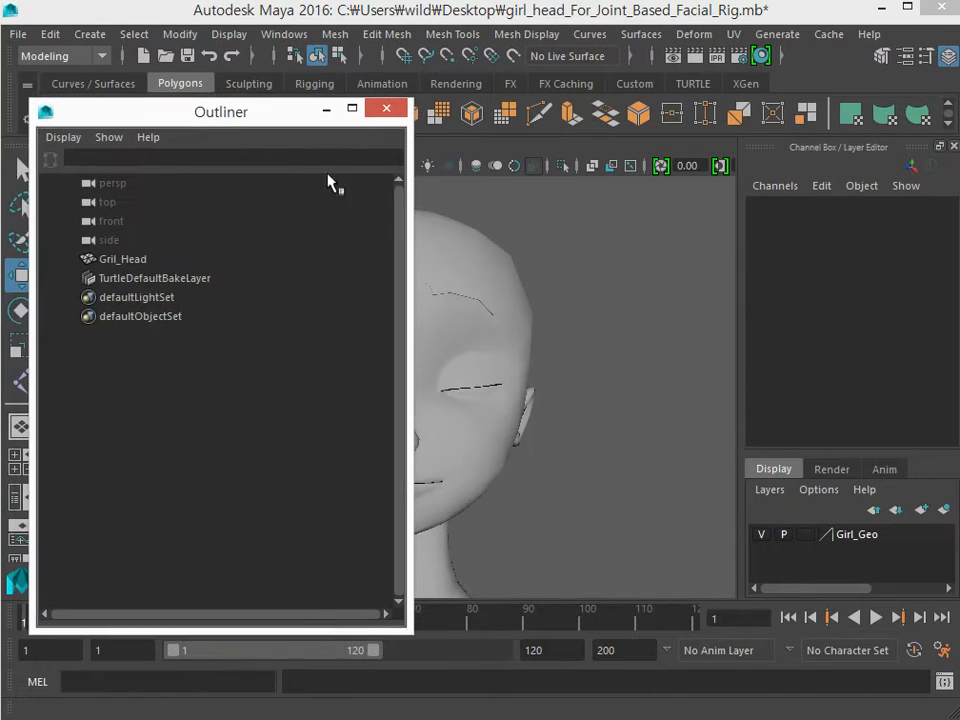
drag(408, 192, 240, 214)
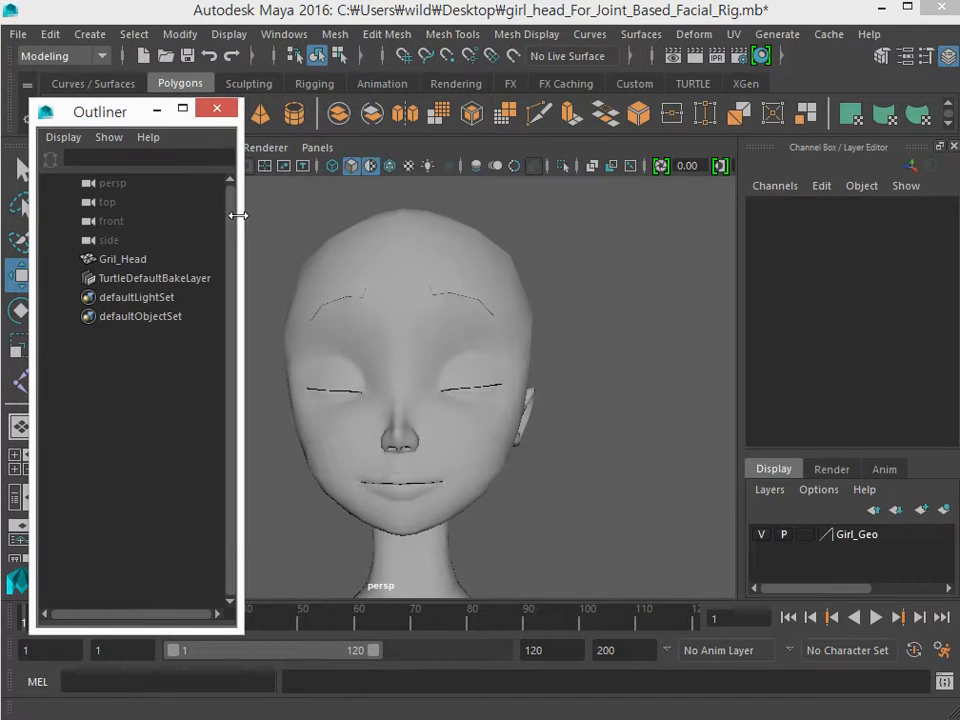
drag(99, 108, 97, 100)
Select Gril_Head and toggle the Girl_Geo layer's visibility to check whether the head belongs to it
click(128, 252)
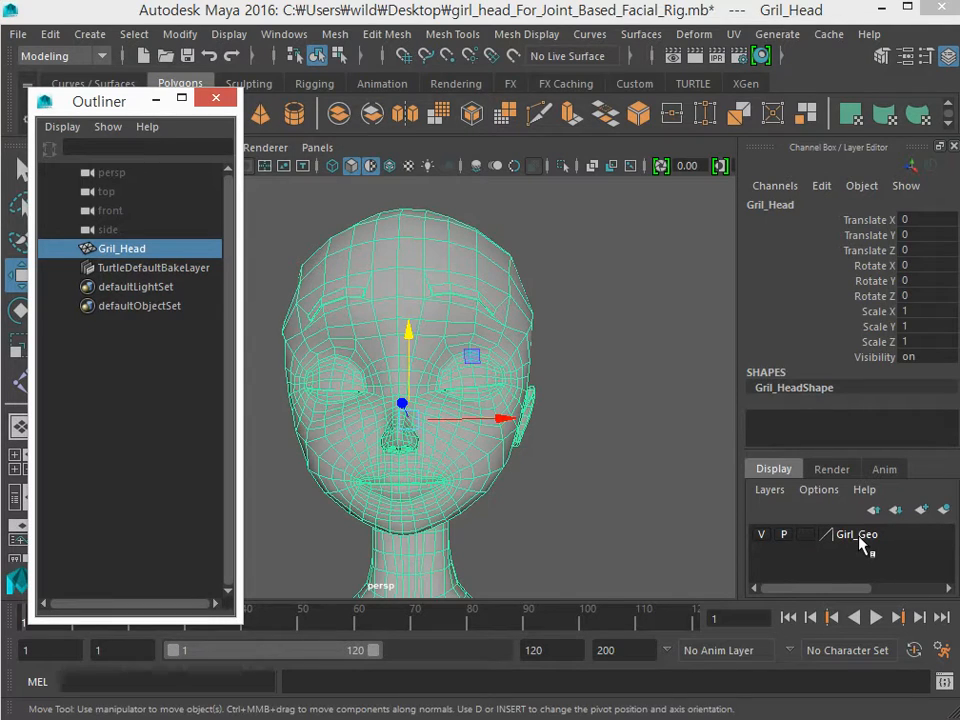
click(763, 535)
click(764, 535)
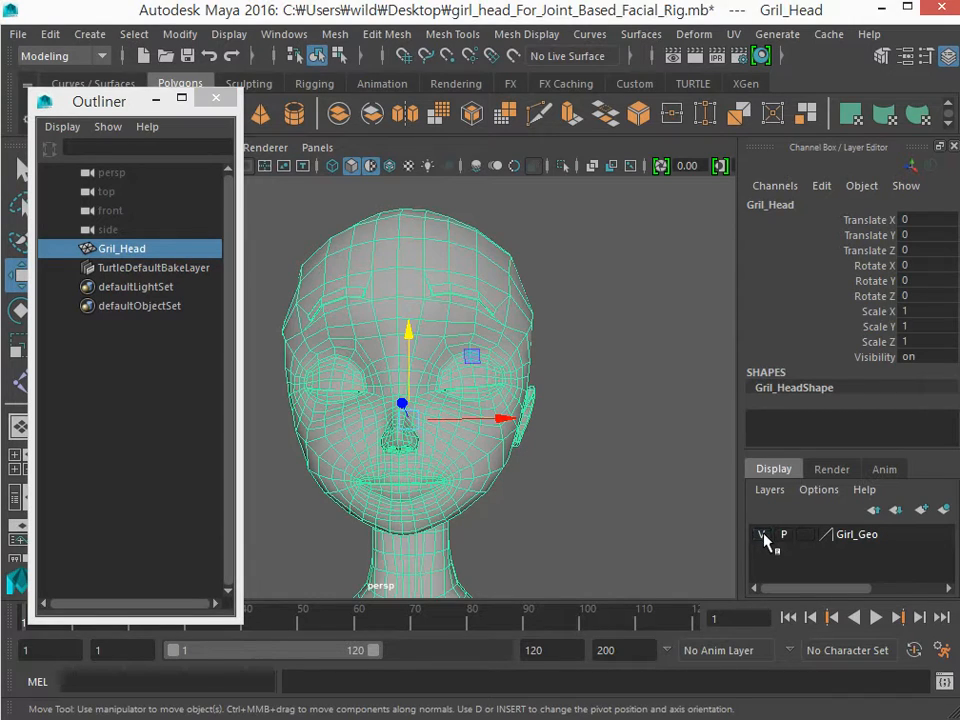
click(764, 535)
click(764, 535)
Add Gril_Head to the Girl_Geo display layer, test it by hiding and showing the layer, and close the Outliner
click(138, 255)
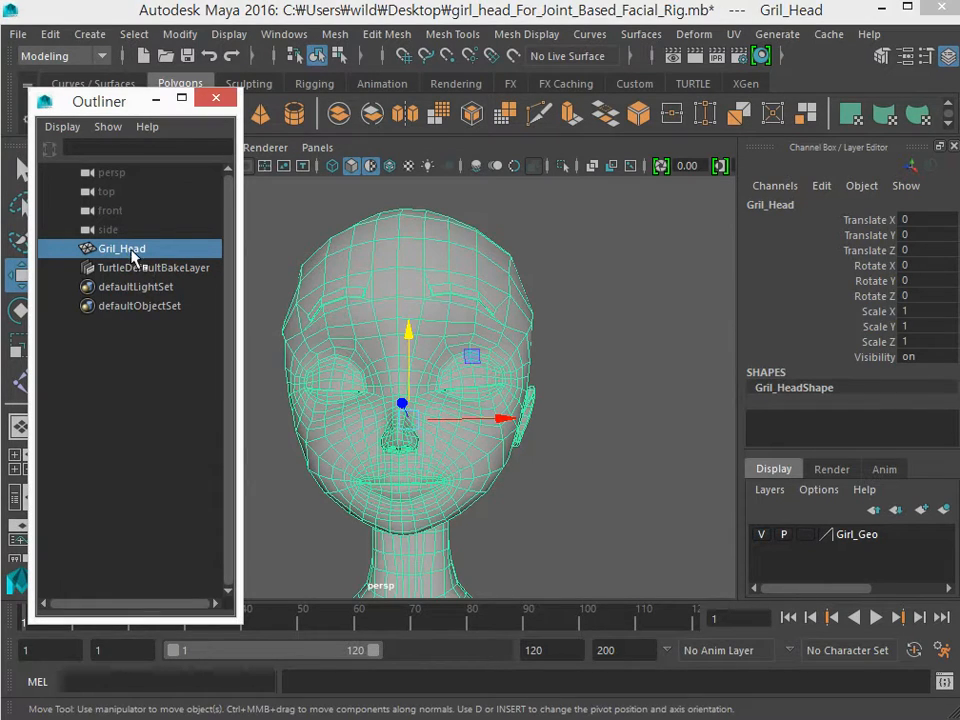
click(851, 550)
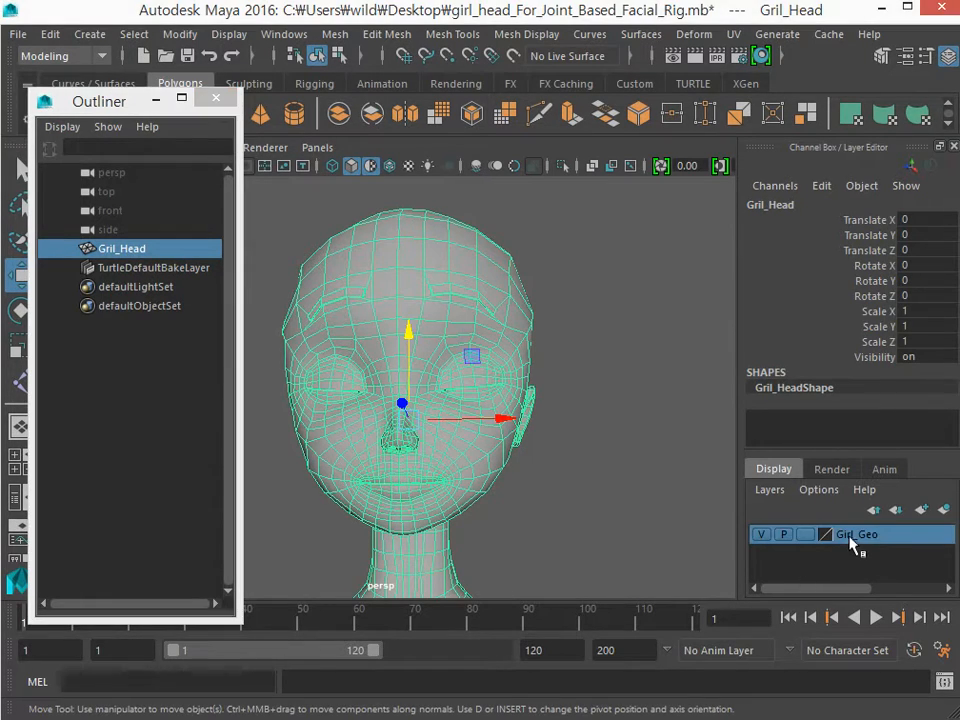
right_click(852, 551)
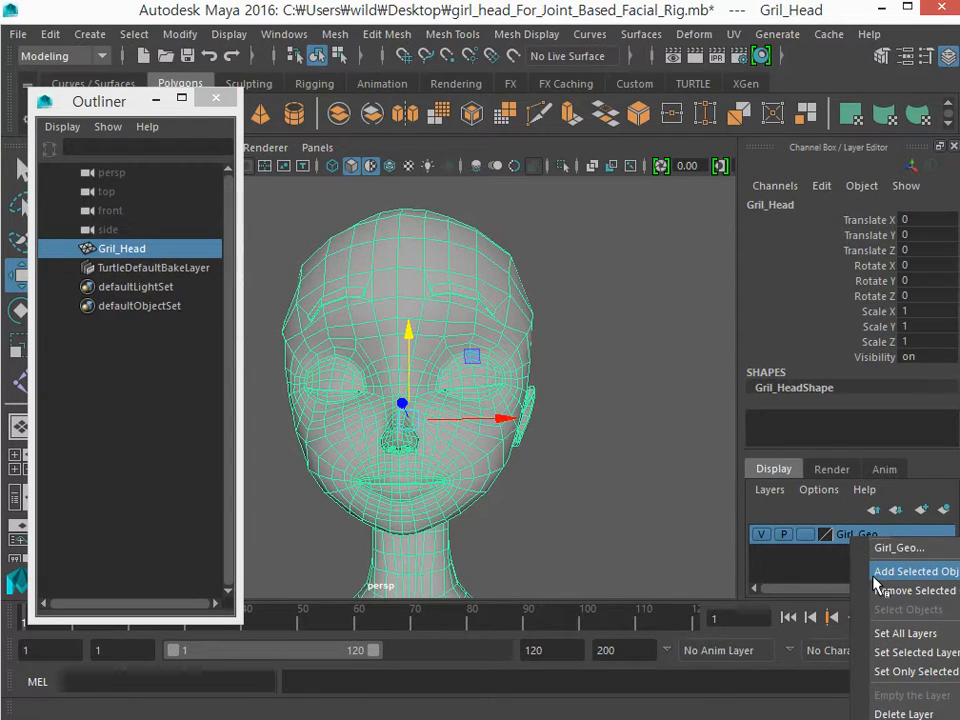
click(880, 571)
click(766, 539)
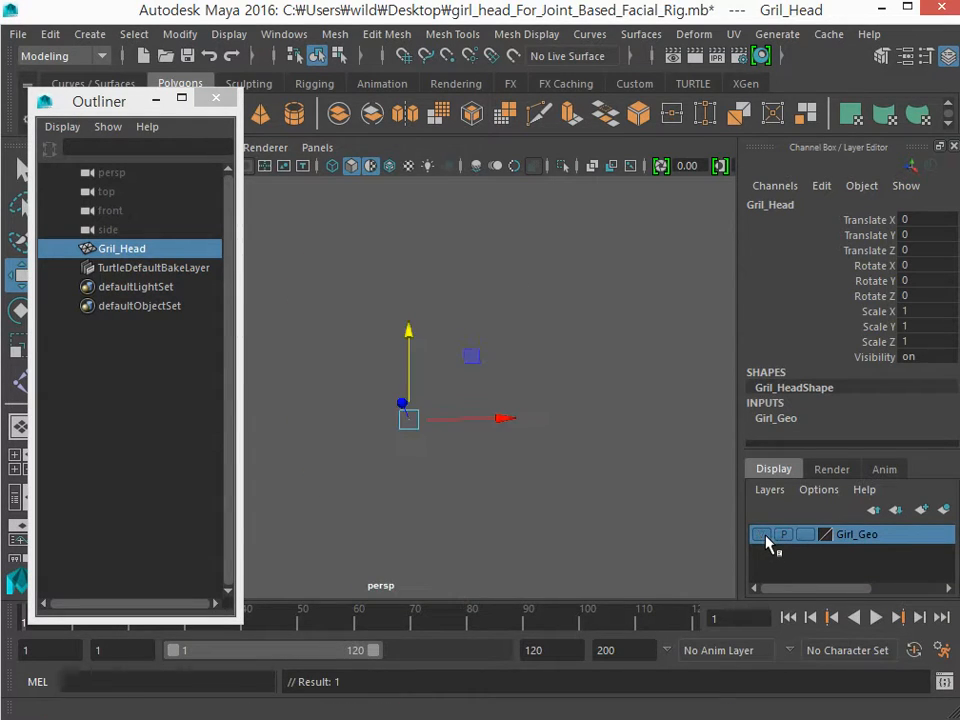
click(766, 539)
click(615, 504)
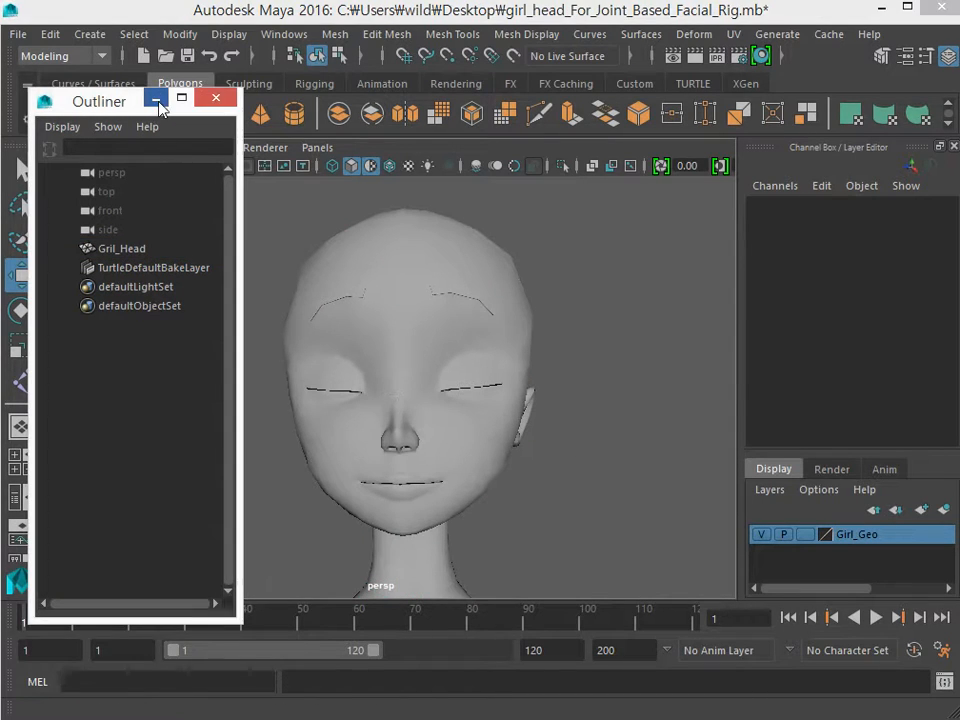
click(215, 98)
Select the Gril_Head mesh and make it the live surface
click(353, 257)
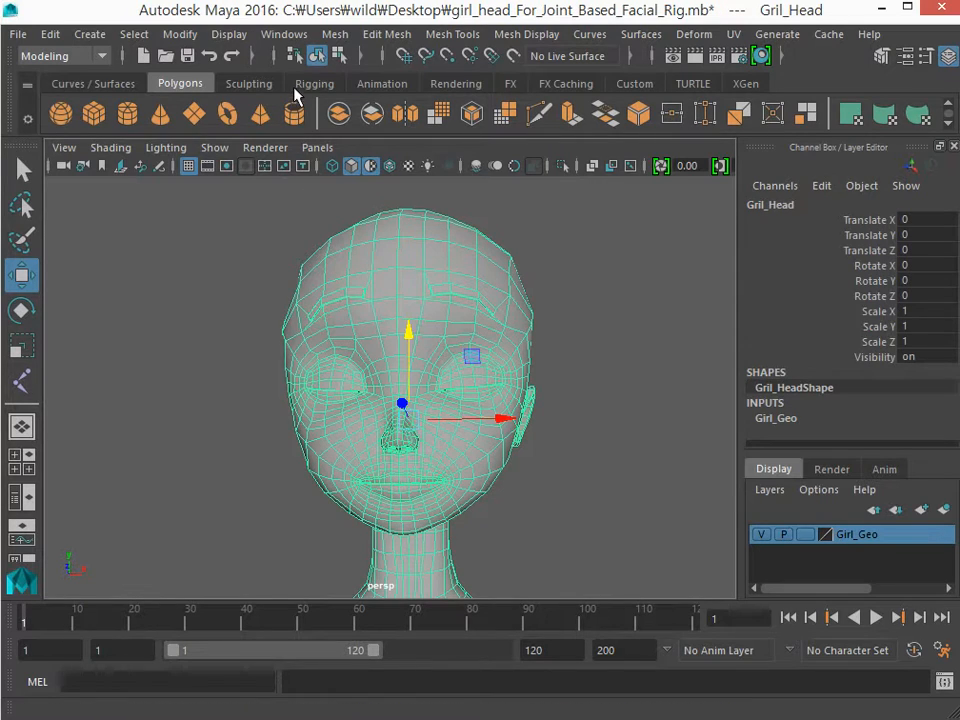
click(90, 35)
click(224, 27)
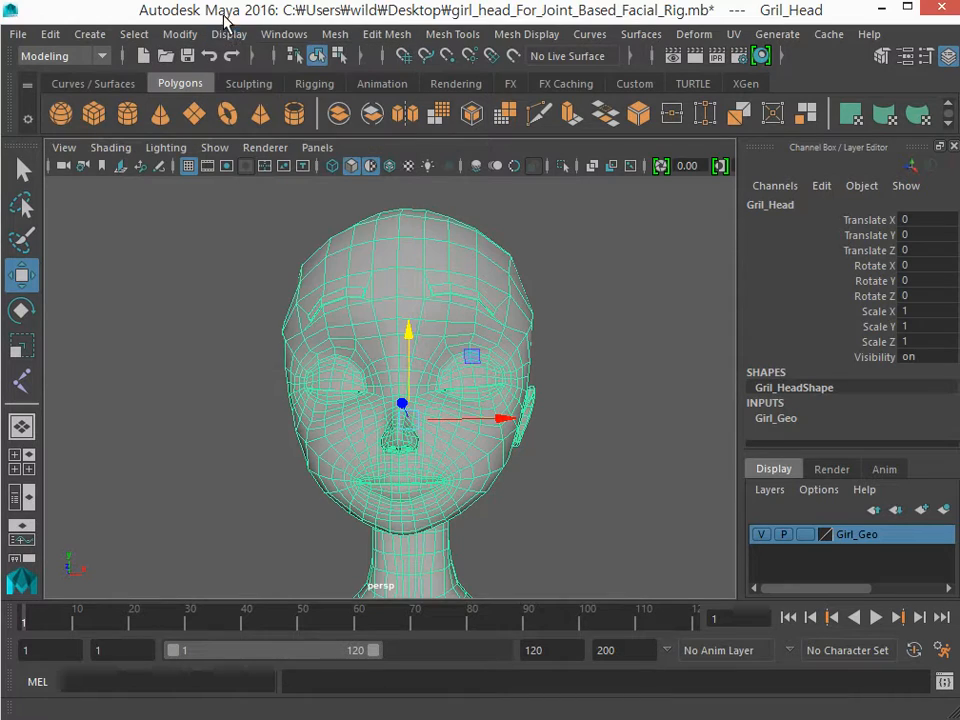
click(514, 56)
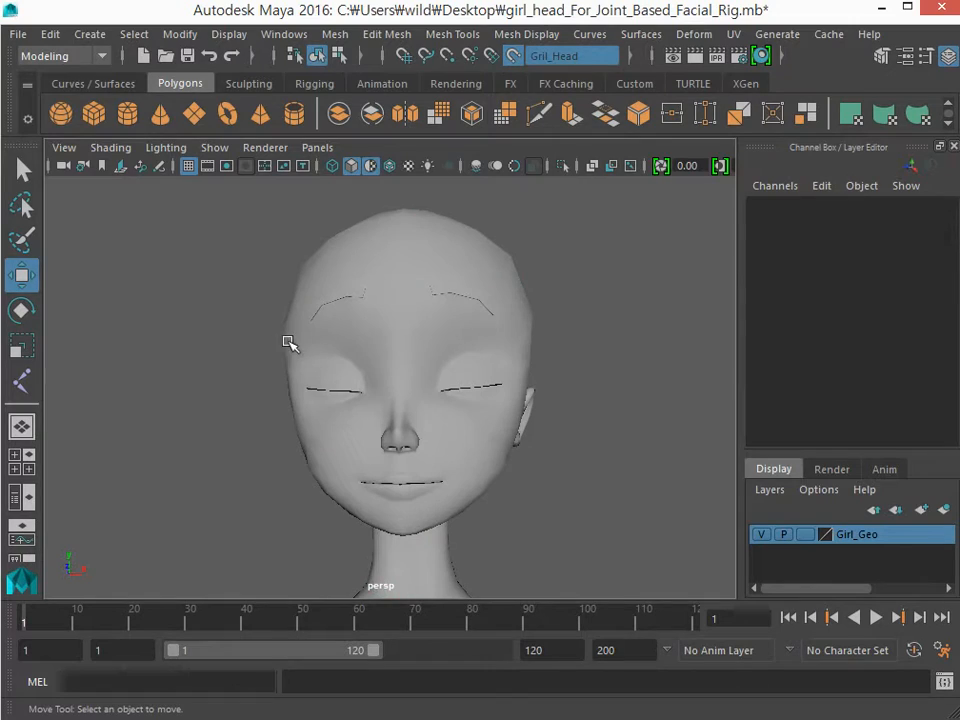
Examine the forehead and eyebrow area of the head in wireframe and shaded display
key(4)
alt+drag(408, 378, 321, 384)
alt+right_drag(335, 390, 470, 405)
alt+drag(320, 335, 369, 328)
alt+middle_drag(366, 312, 361, 359)
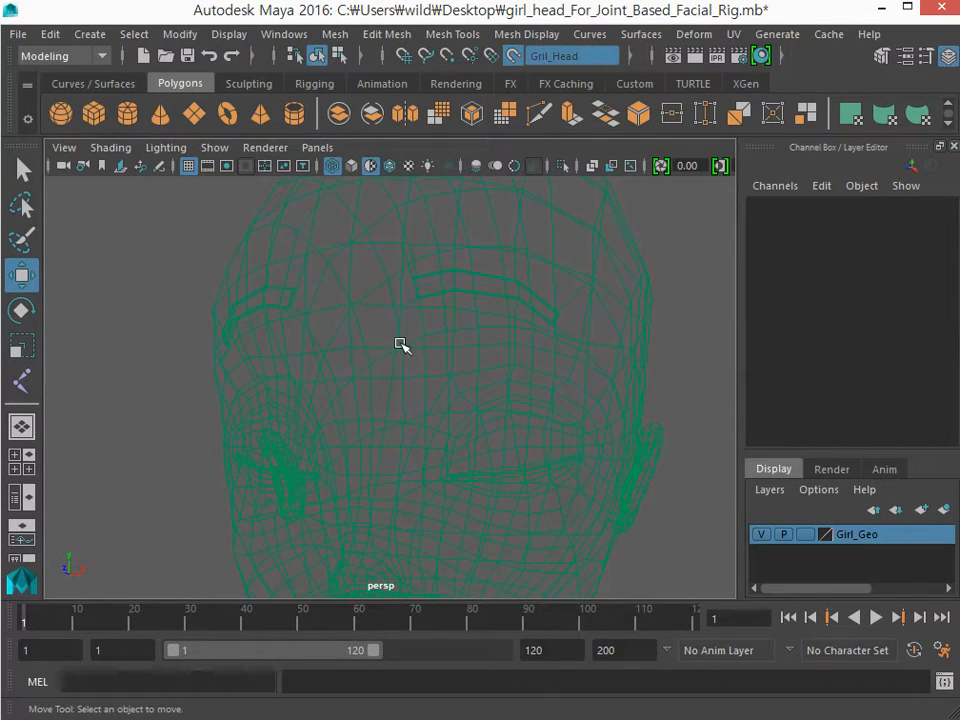
alt+drag(401, 343, 420, 388)
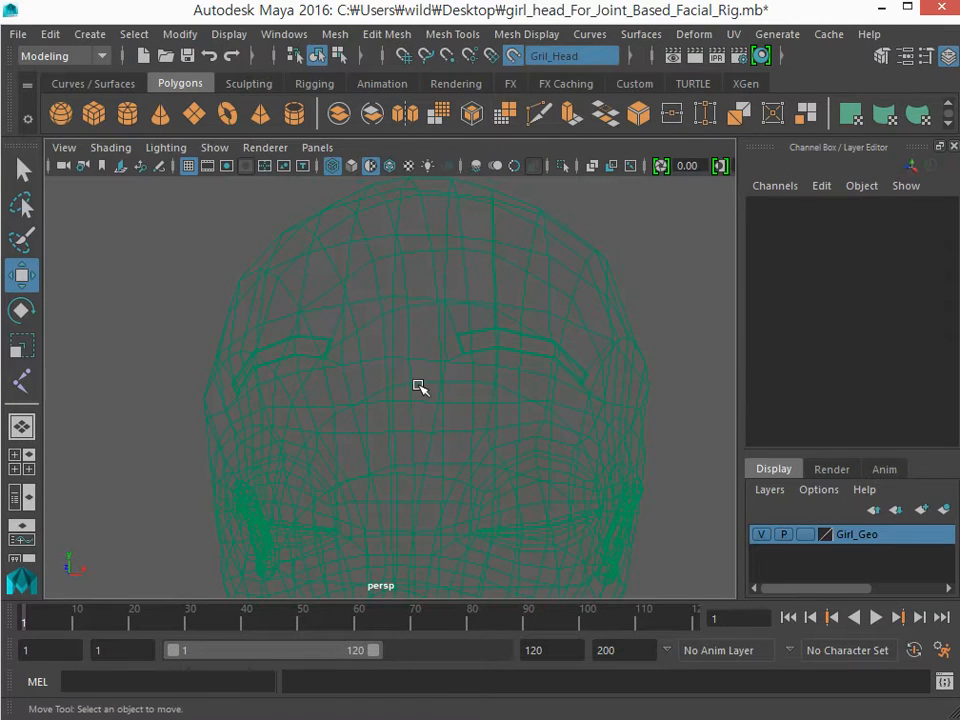
key(5)
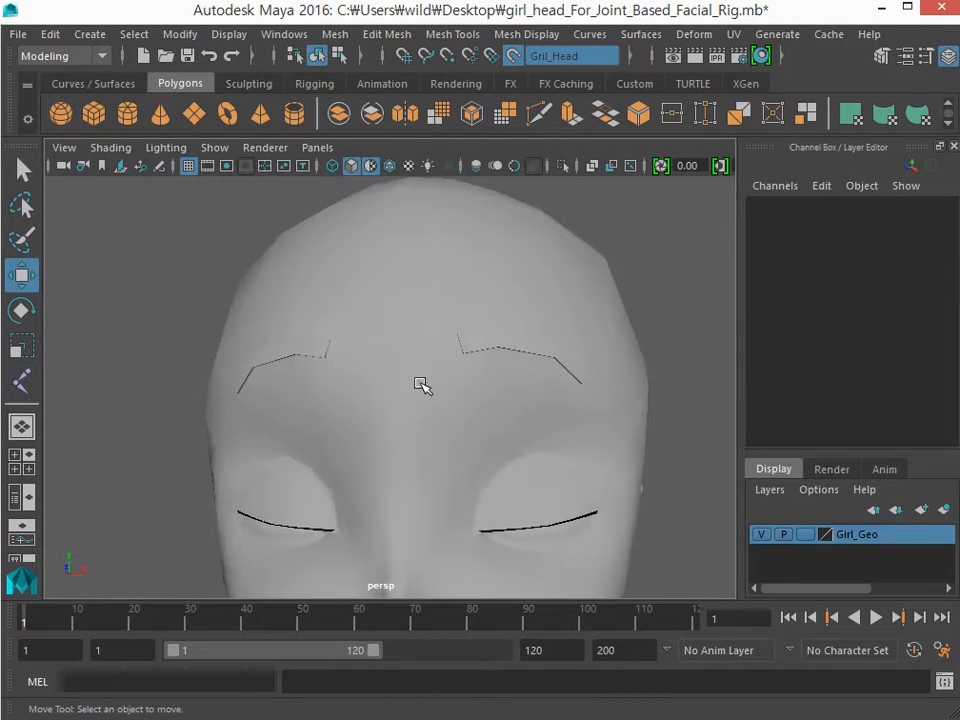
alt+drag(447, 411, 452, 411)
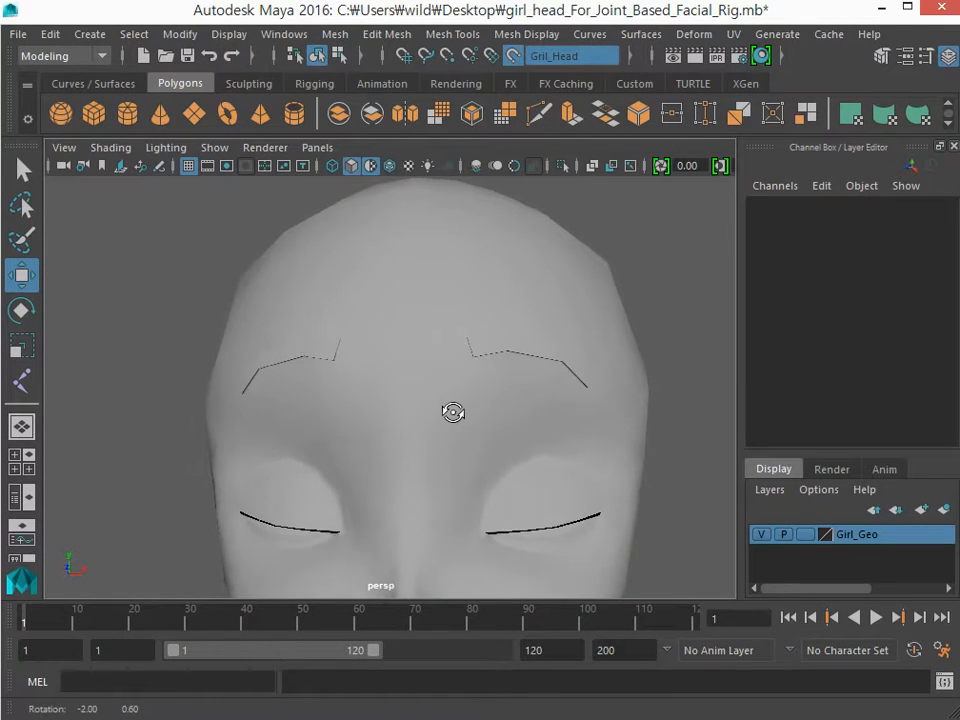
Activate the CV Curve Tool with 3 Cubic degree and show wireframe over the shaded head
click(90, 35)
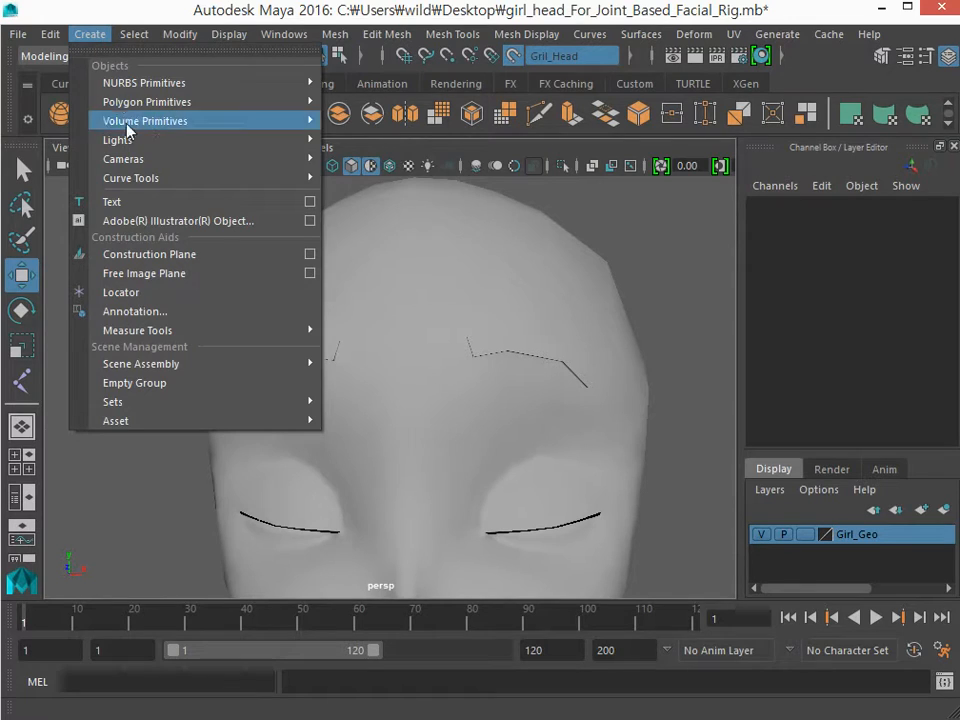
mouse_move(171, 185)
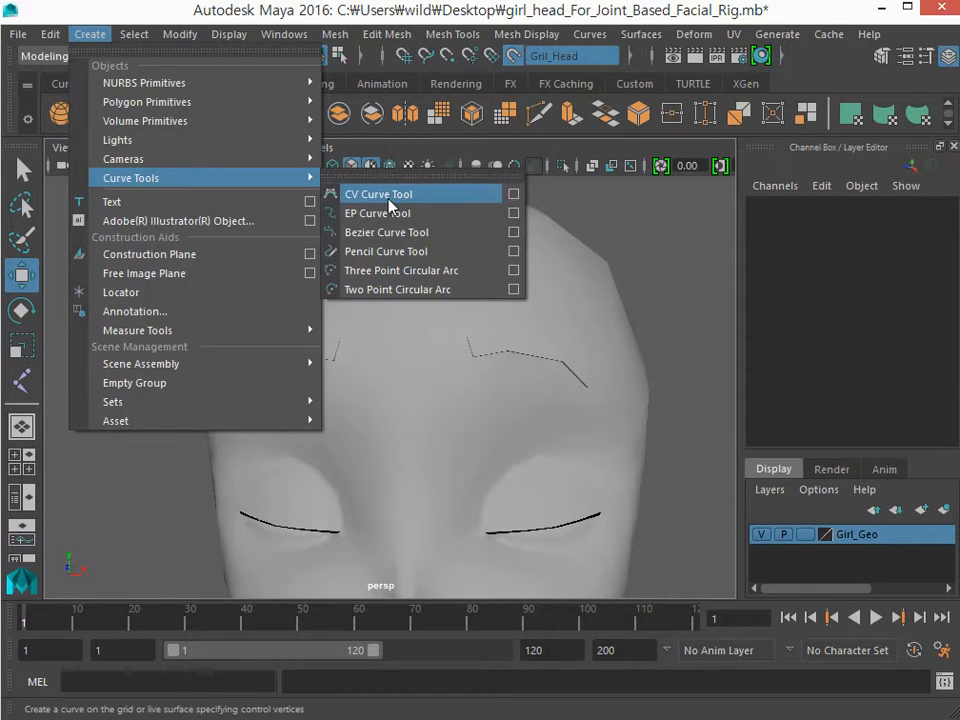
click(513, 194)
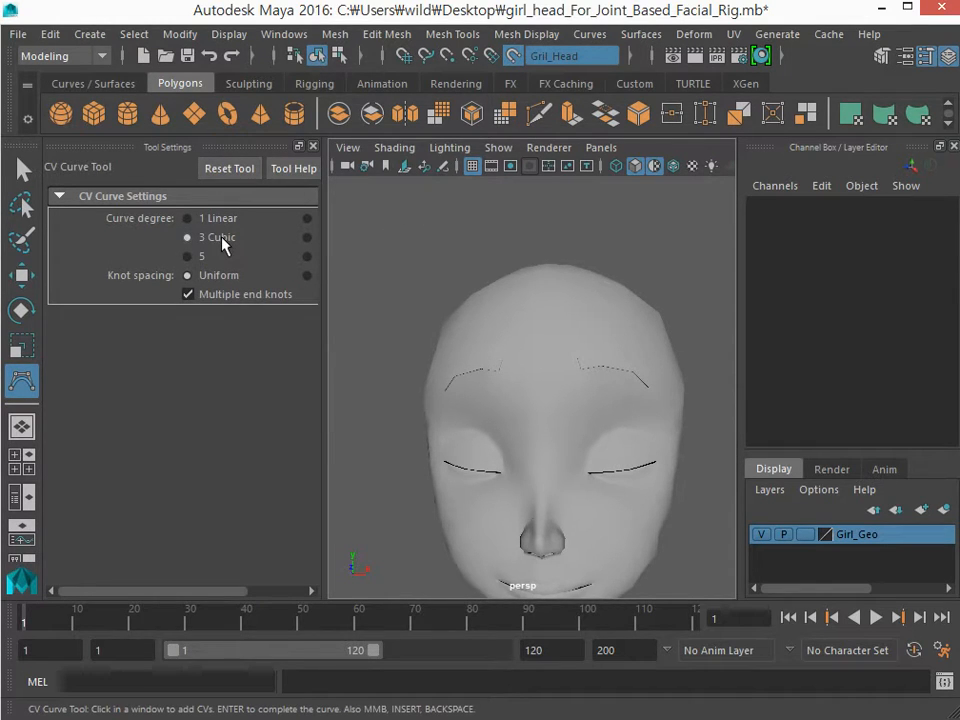
click(313, 146)
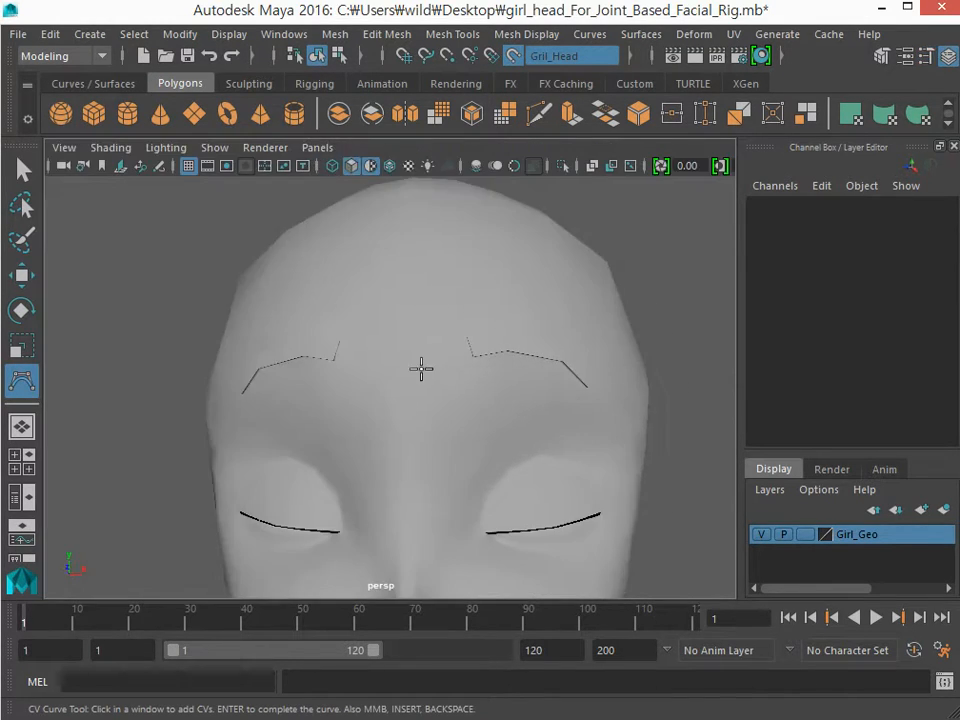
alt+drag(421, 369, 381, 392)
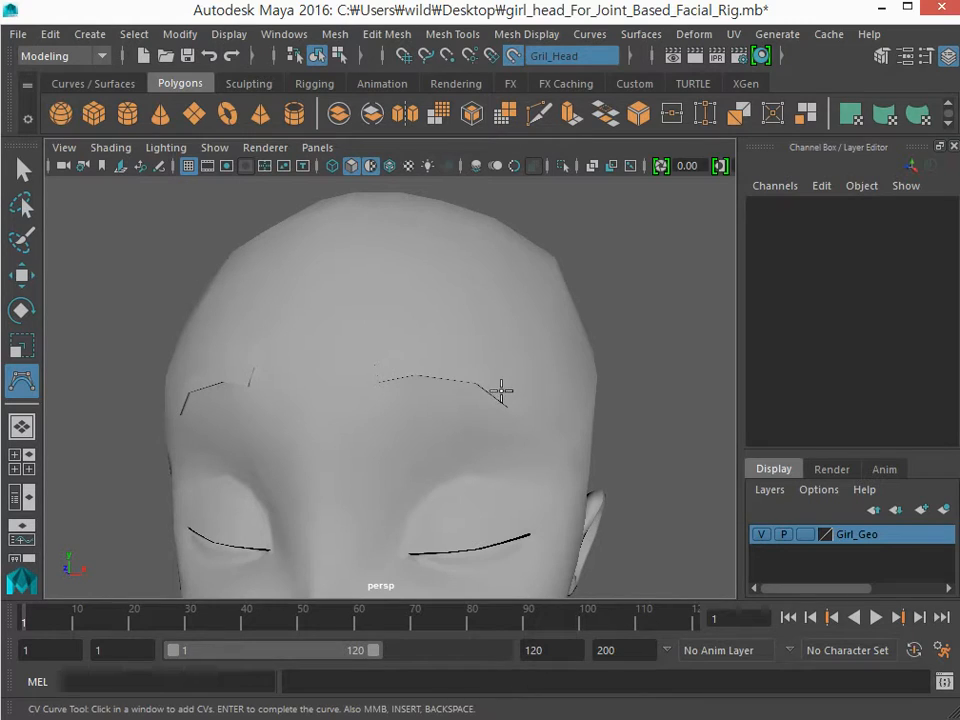
click(389, 165)
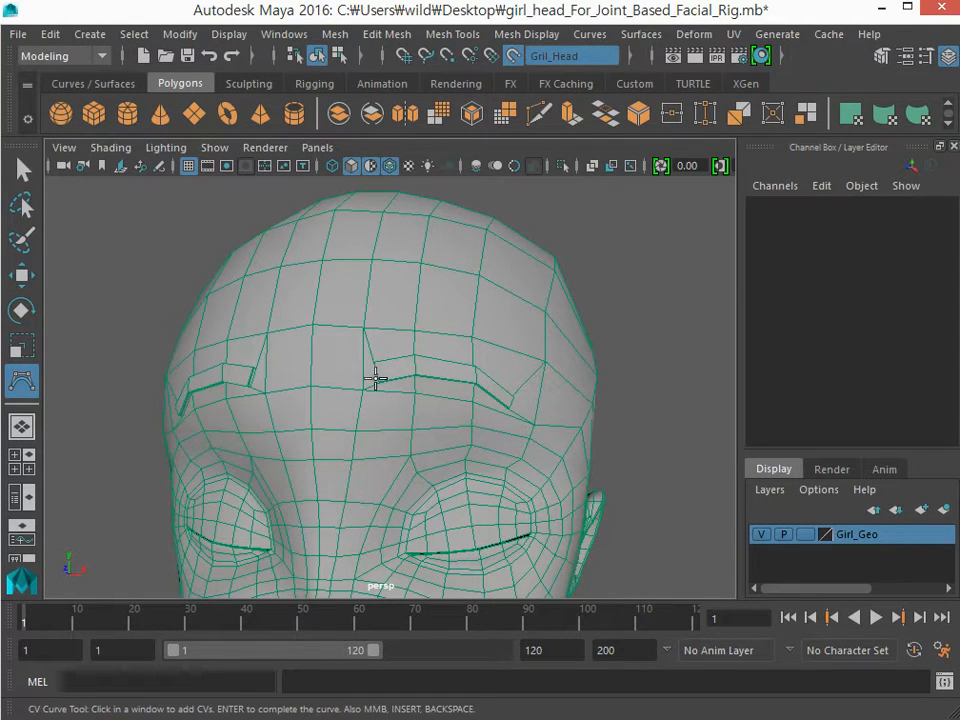
Draw a five-point CV curve on the head along the lower edge of the character's left eyebrow, from inner to outer end
click(367, 386)
click(421, 371)
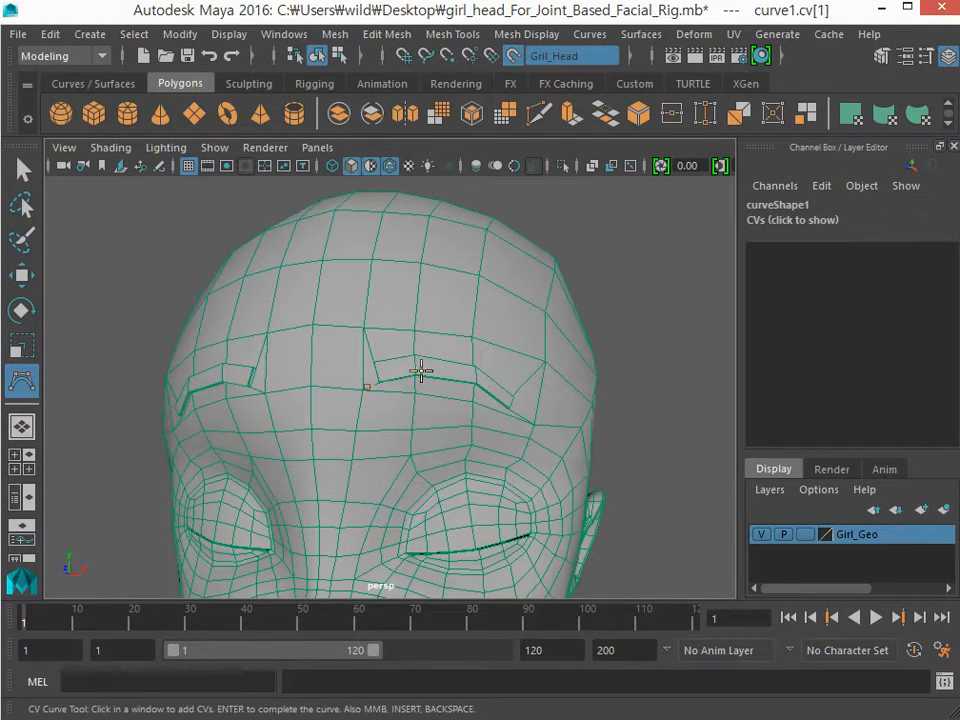
click(474, 379)
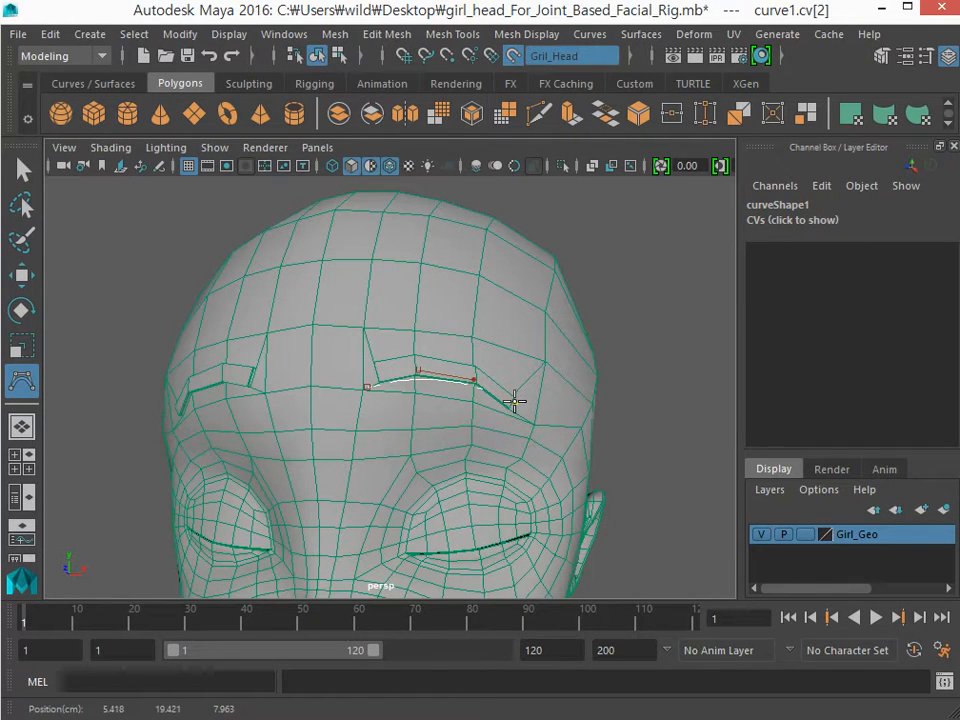
click(514, 402)
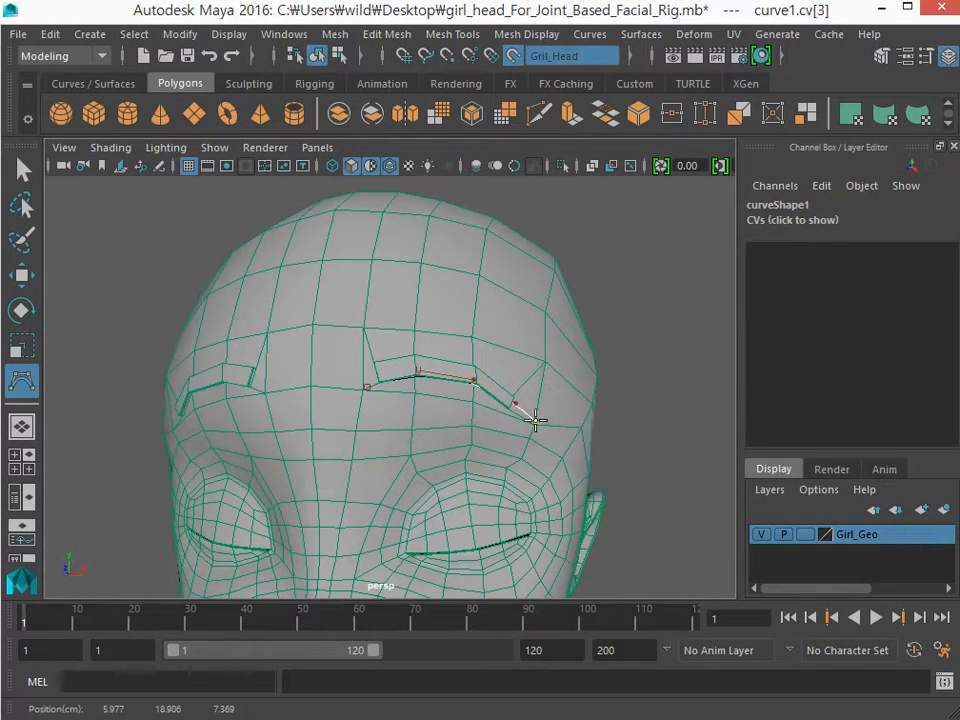
click(535, 420)
key(w)
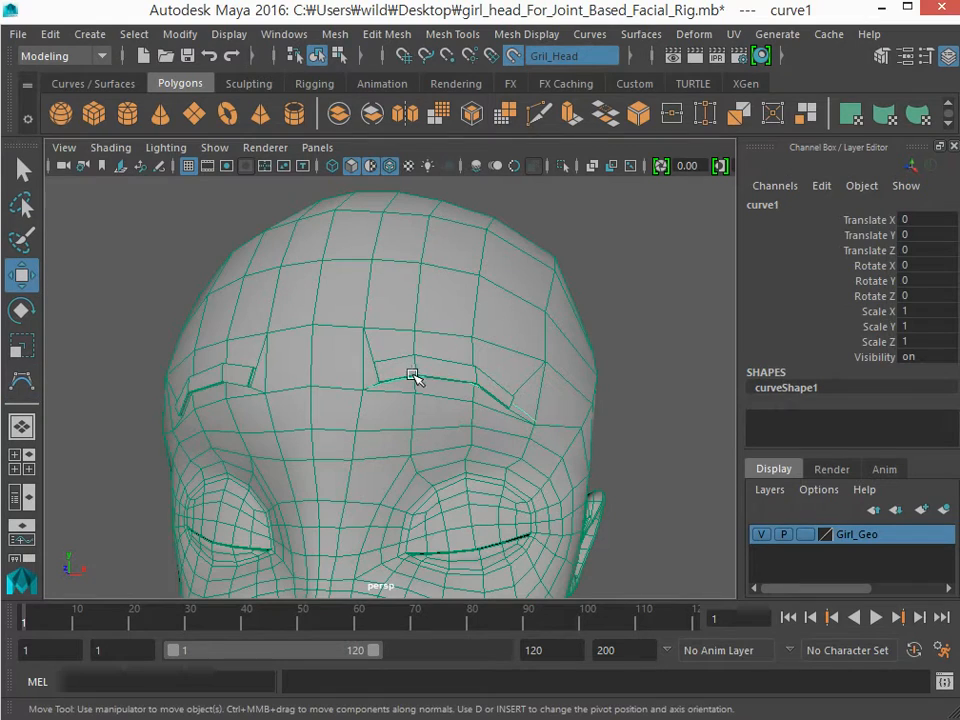
Move the three middle control vertices of the eyebrow curve slightly upward, then return to object mode with nothing selected
key(F8)
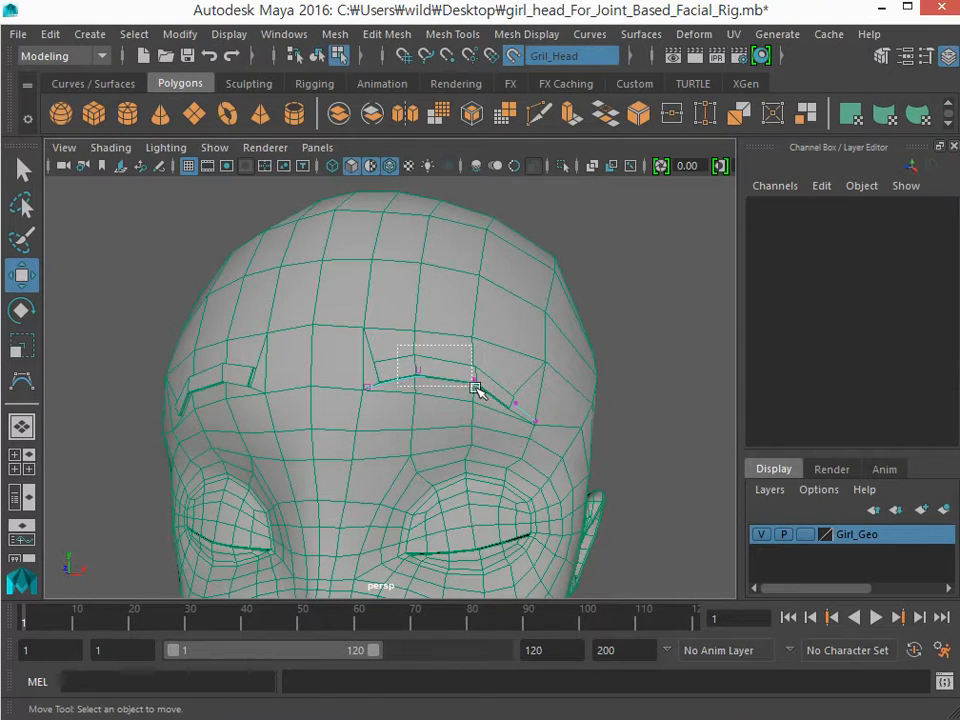
drag(523, 423, 400, 350)
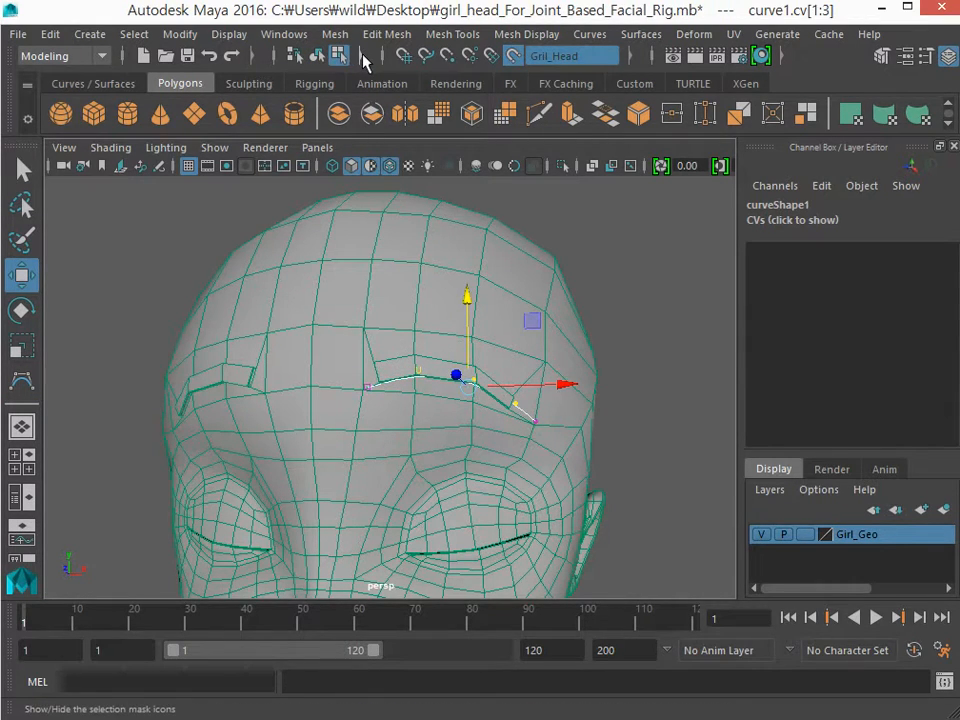
click(365, 57)
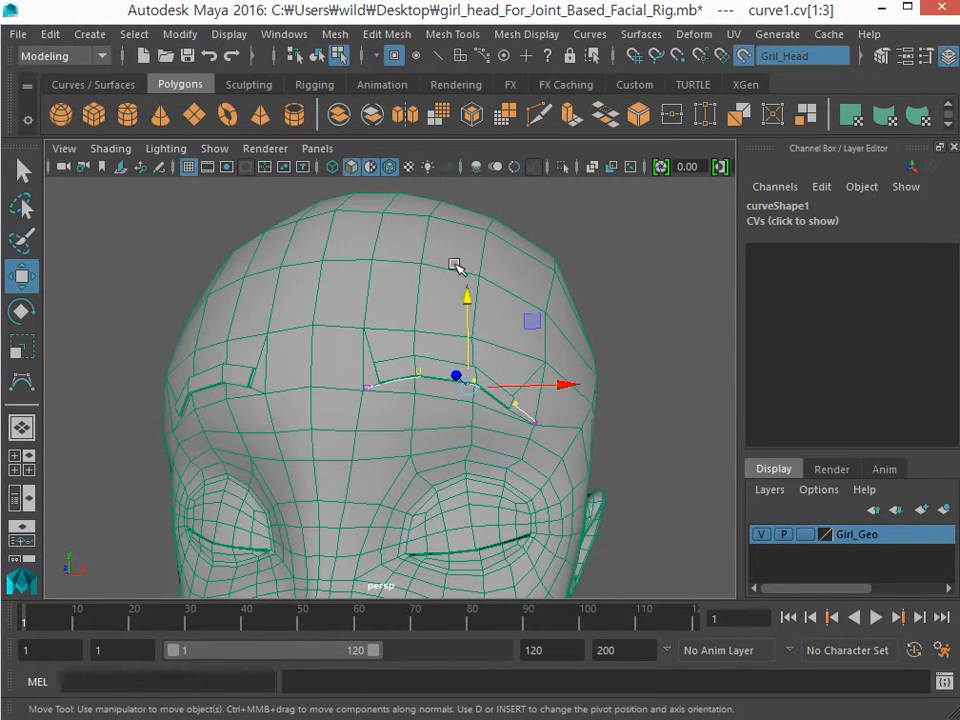
drag(467, 295, 466, 281)
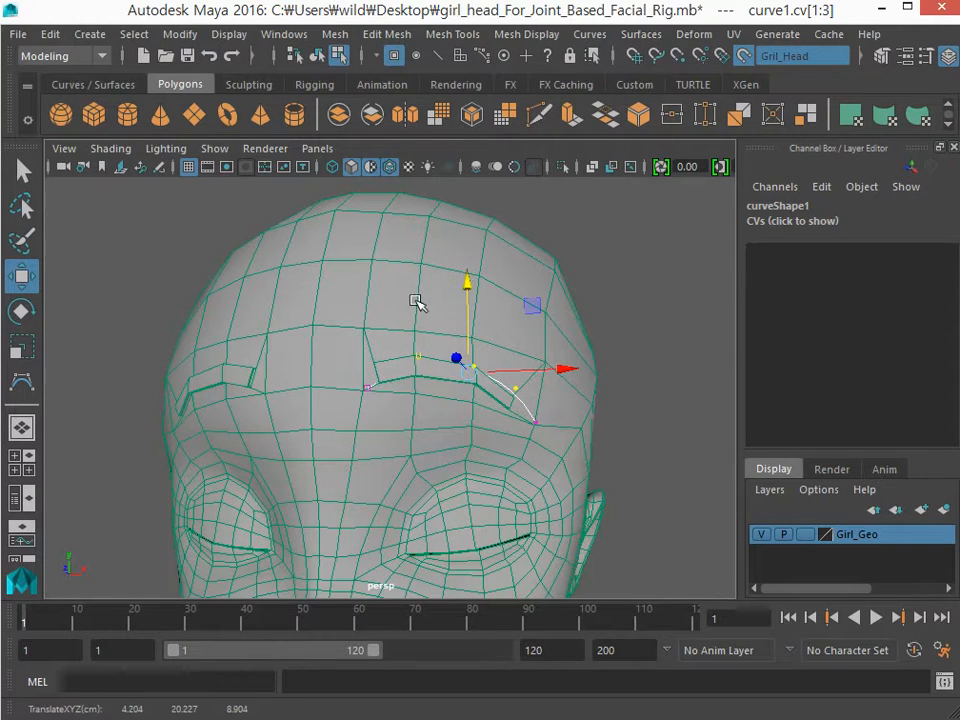
click(369, 389)
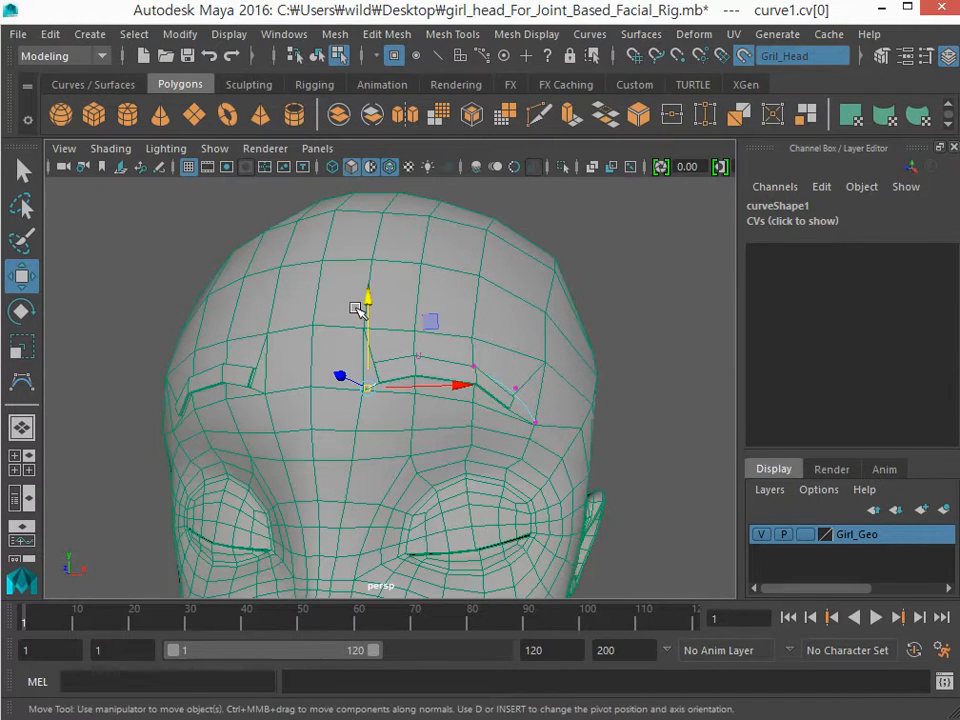
key(F8)
click(211, 265)
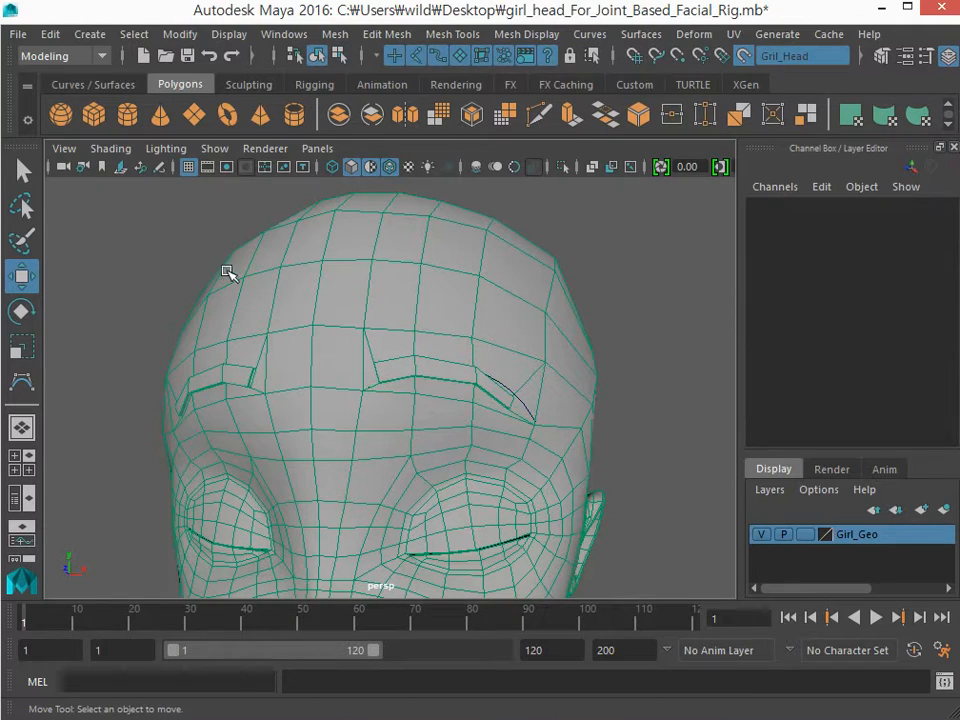
Select the eyebrow curve, open the Outliner and rename the curve R_Brow_Curve
click(505, 389)
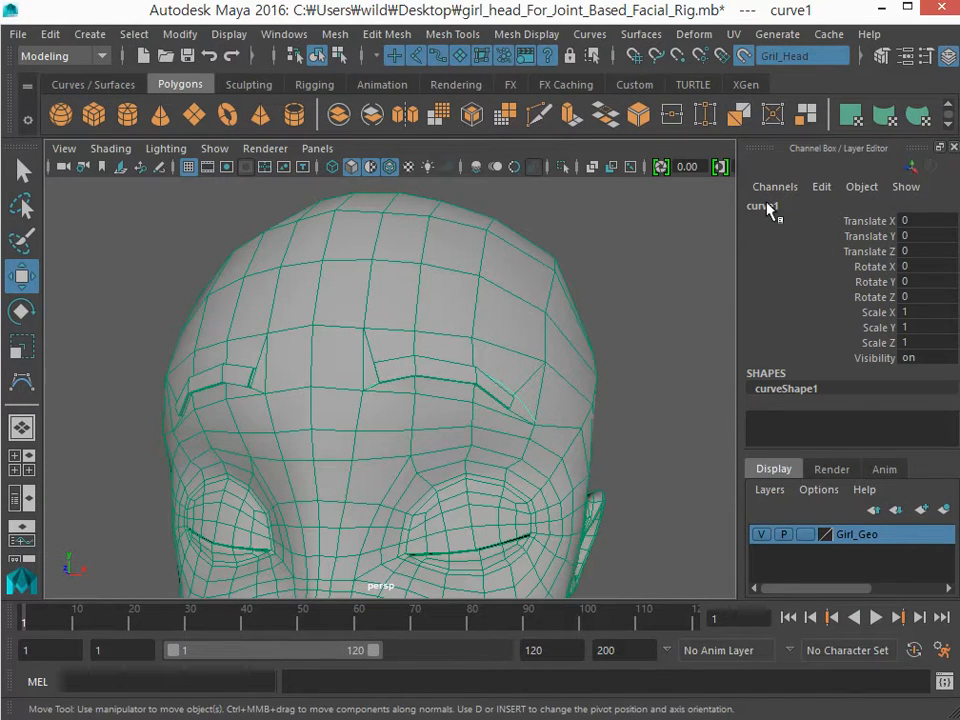
alt+drag(379, 454, 418, 416)
scroll(420, 418, up, 3)
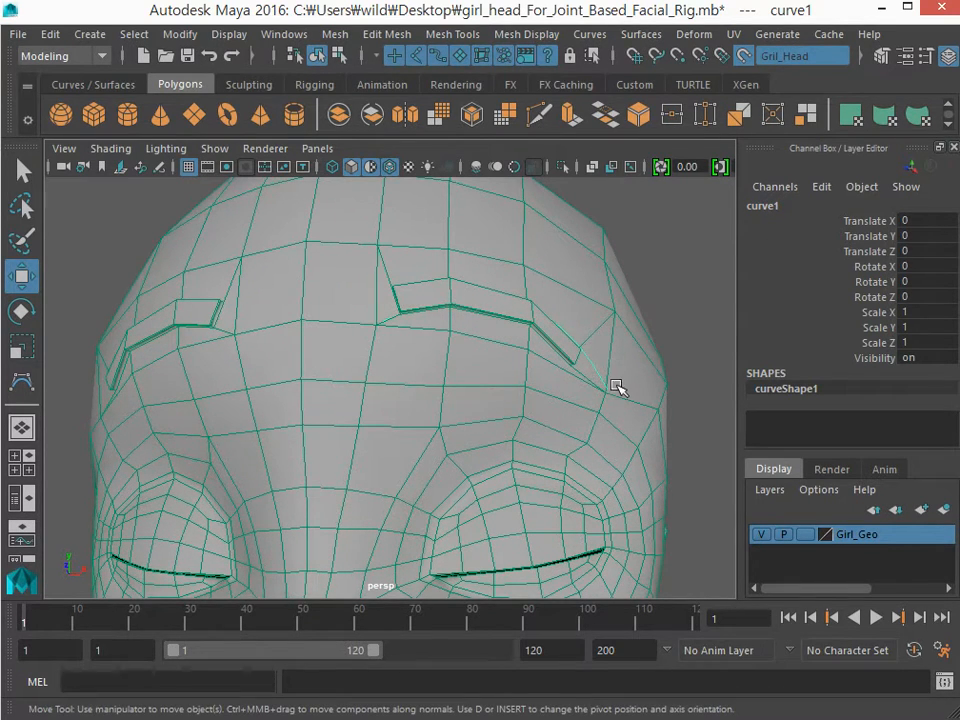
scroll(526, 361, up, 1)
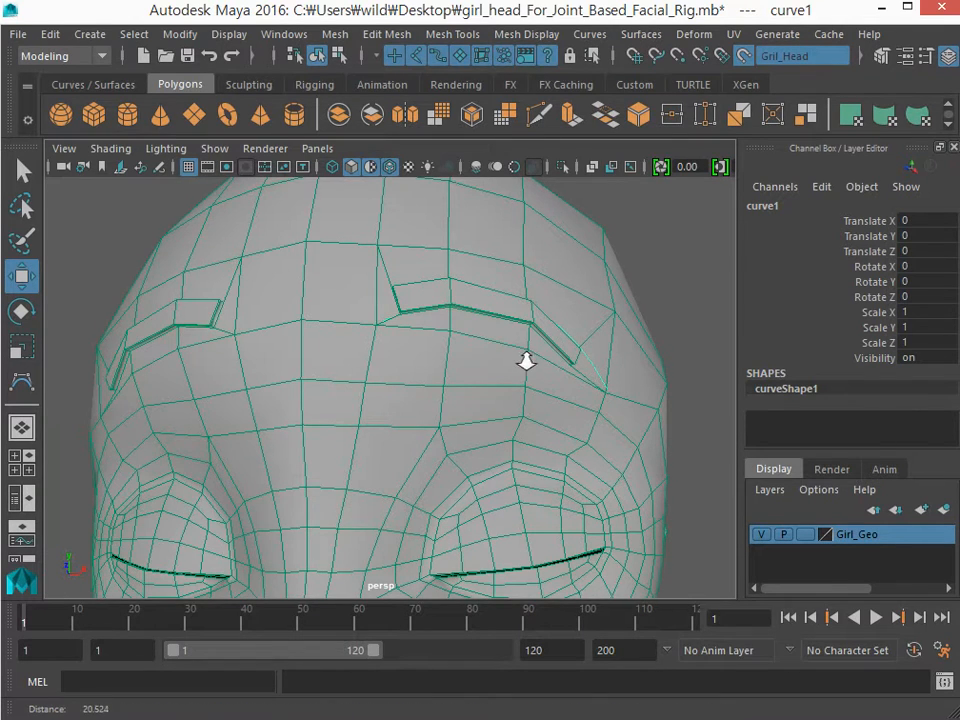
scroll(526, 361, down, 4)
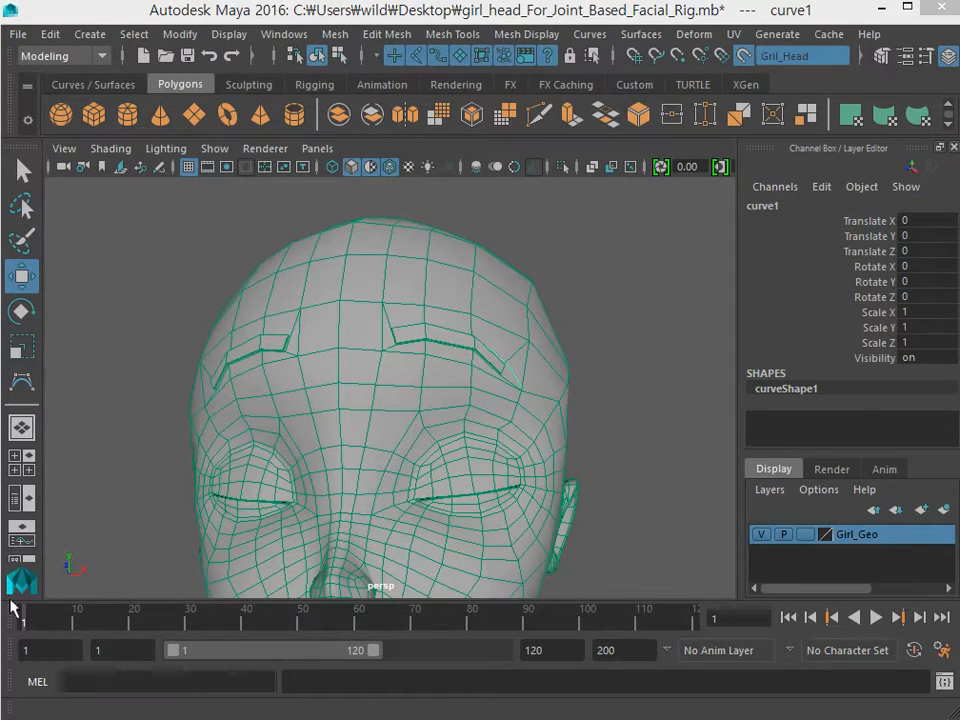
click(76, 599)
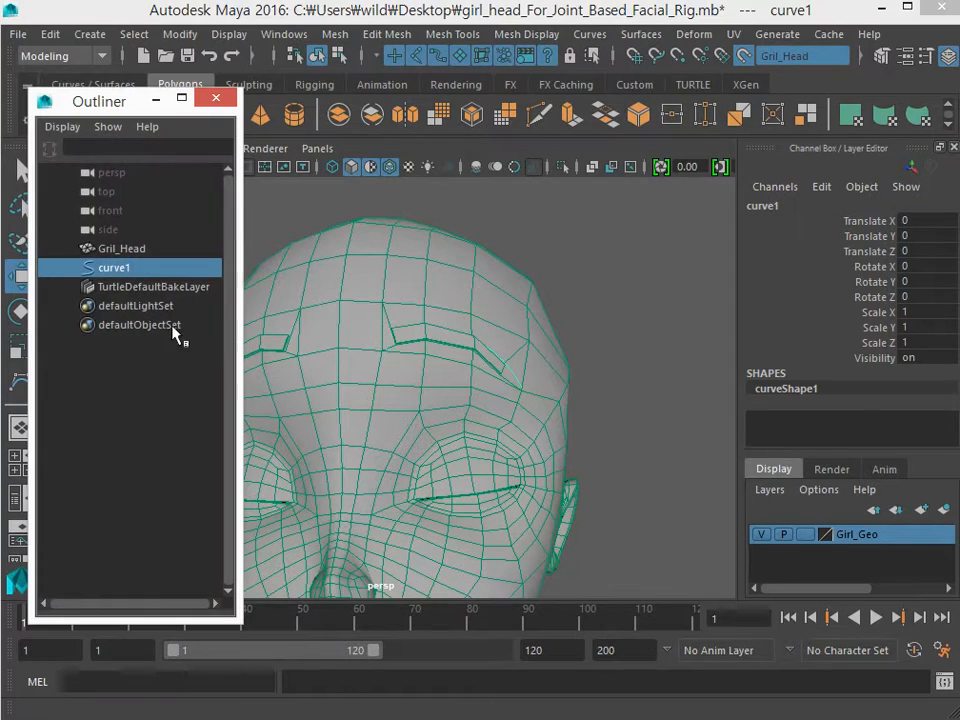
click(776, 205)
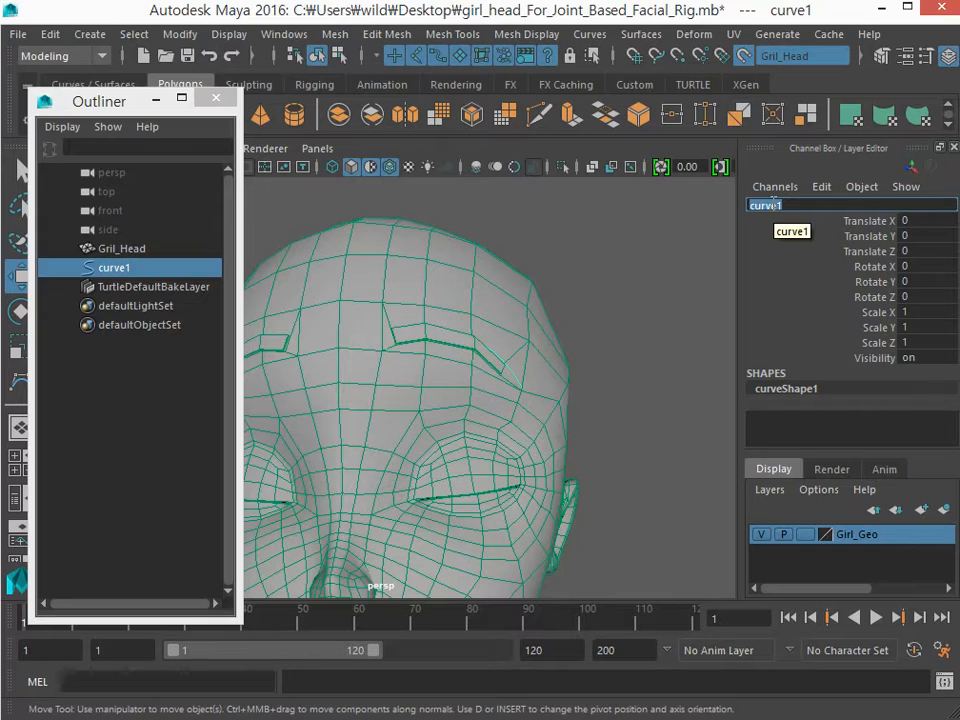
text(R_Brow_C)
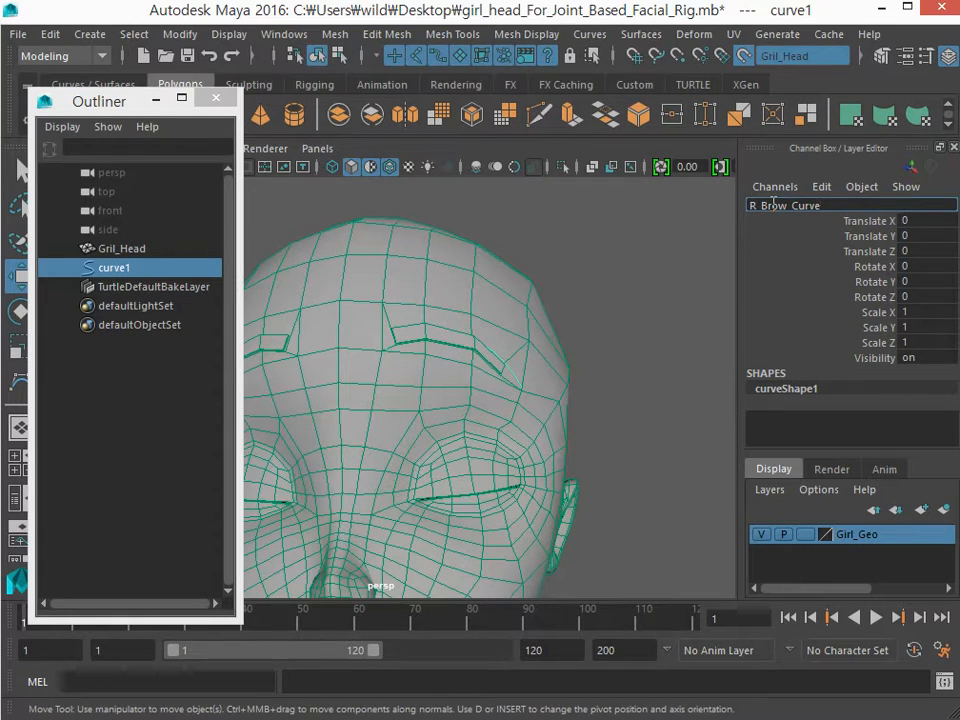
key(Return)
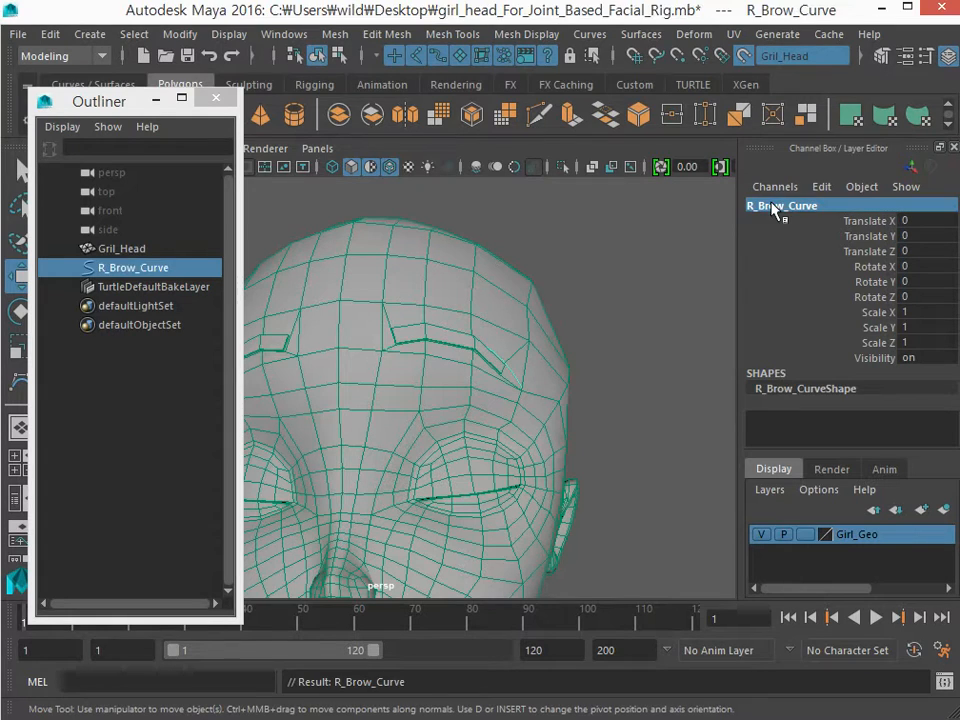
Center the pivot of R_Brow_Curve and turn off the wireframe overlay on the shaded head
click(173, 36)
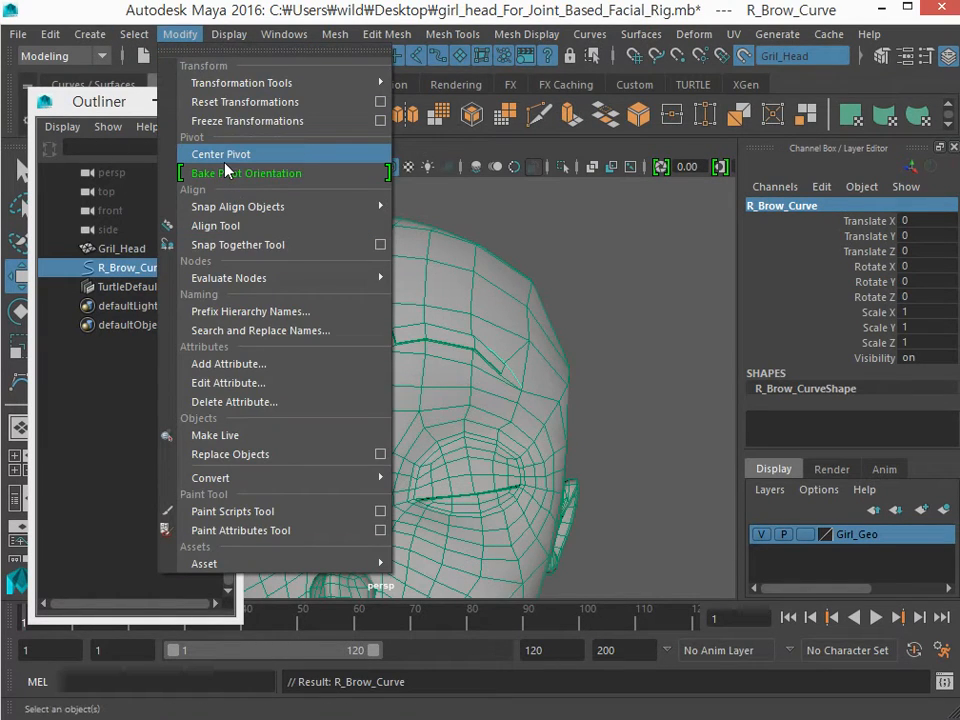
click(226, 164)
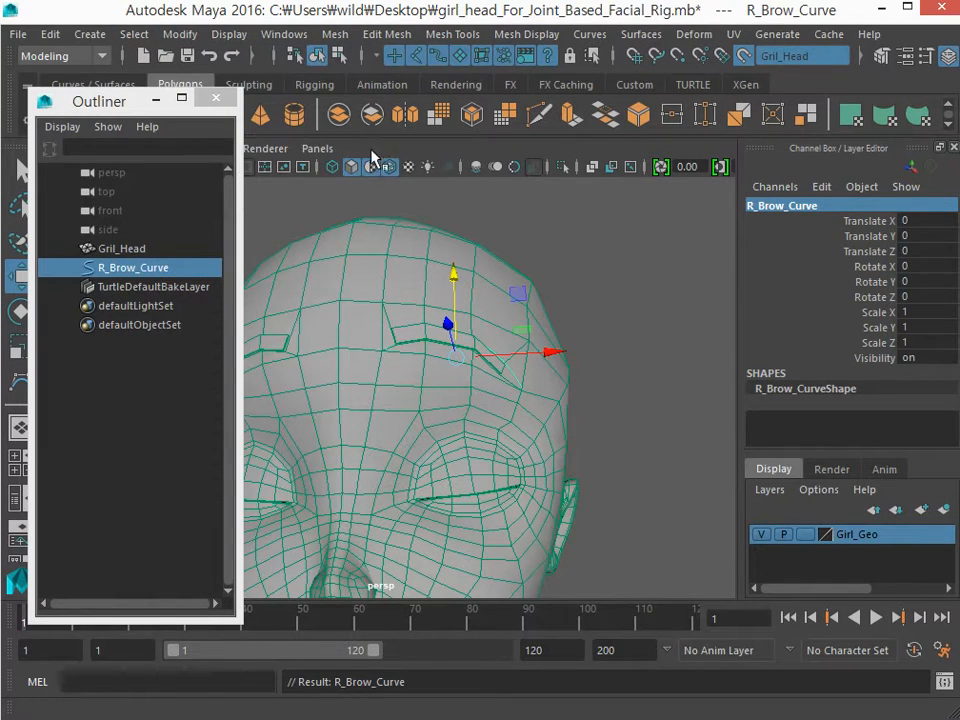
click(388, 166)
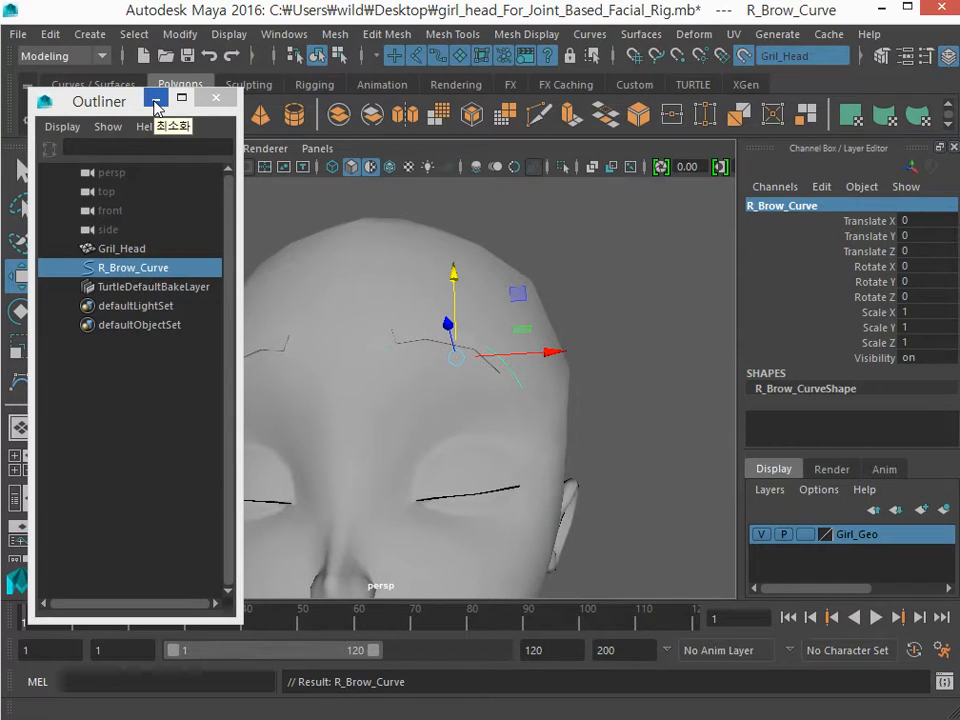
Draw a four-point CV curve on the cheek below R_Brow_Curve, from beside the nostril down past the mouth corner
alt+drag(381, 296, 377, 306)
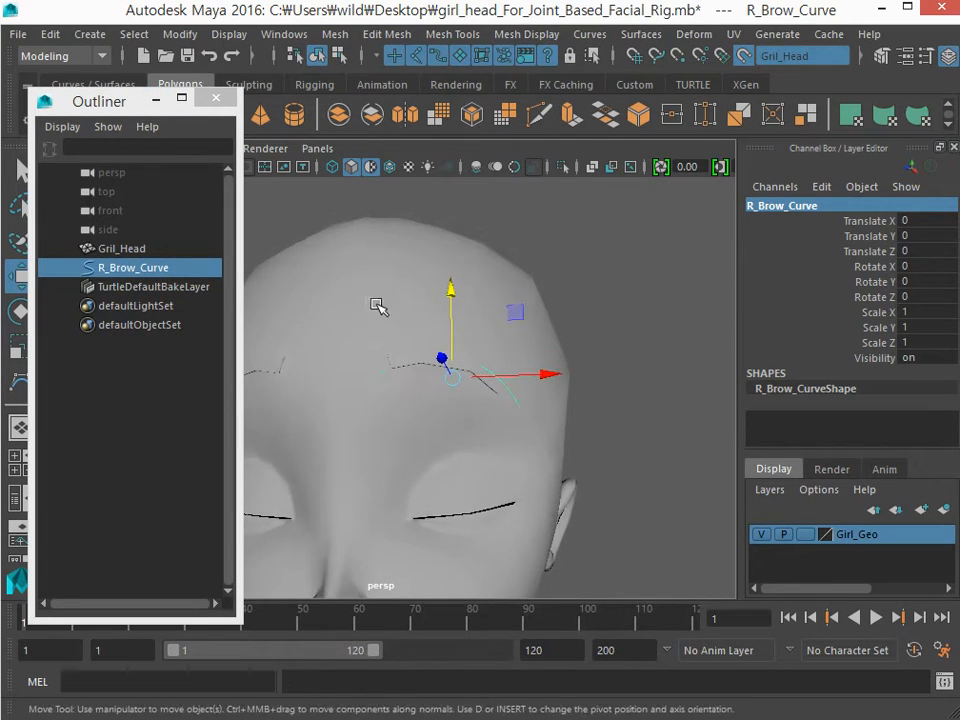
alt+middle_drag(377, 306, 486, 247)
alt+right_drag(470, 253, 424, 270)
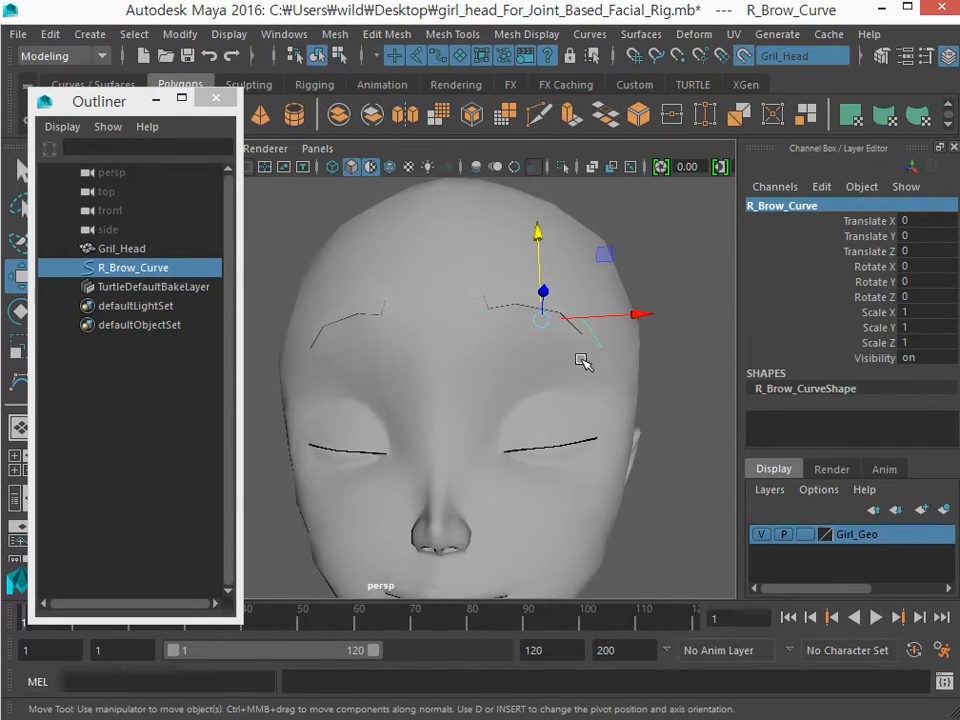
alt+drag(516, 371, 508, 345)
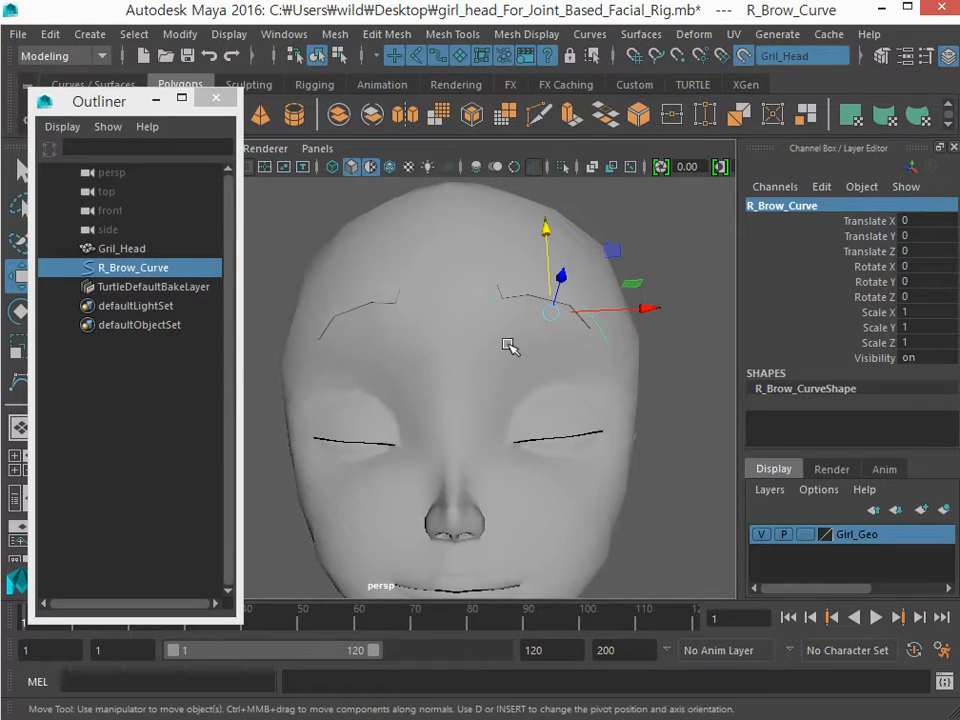
alt+middle_drag(514, 469, 482, 452)
alt+right_drag(483, 452, 480, 442)
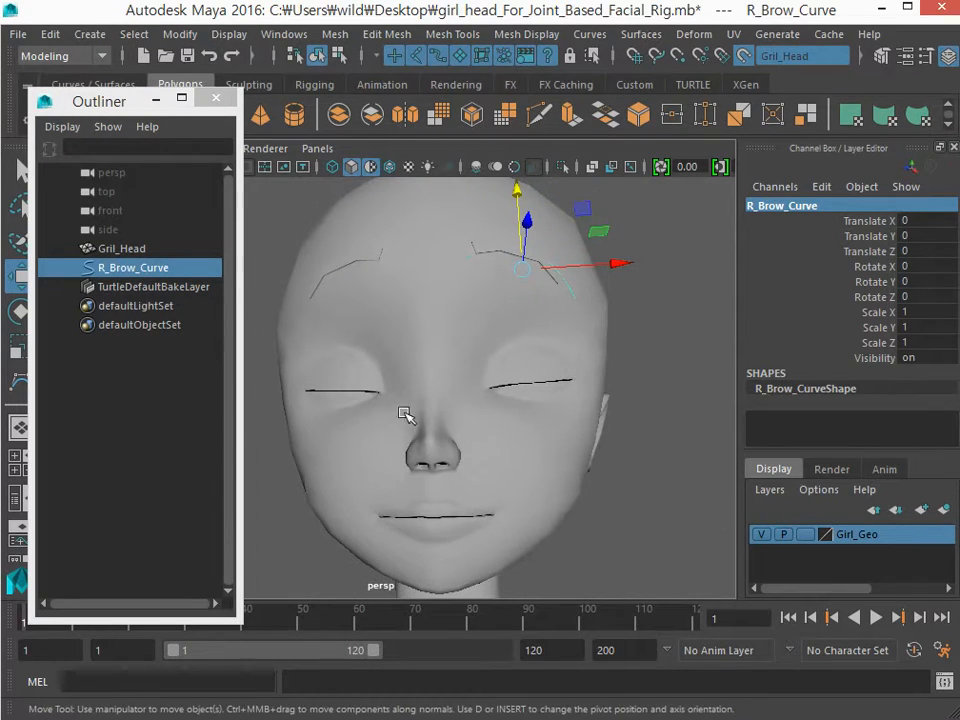
click(90, 34)
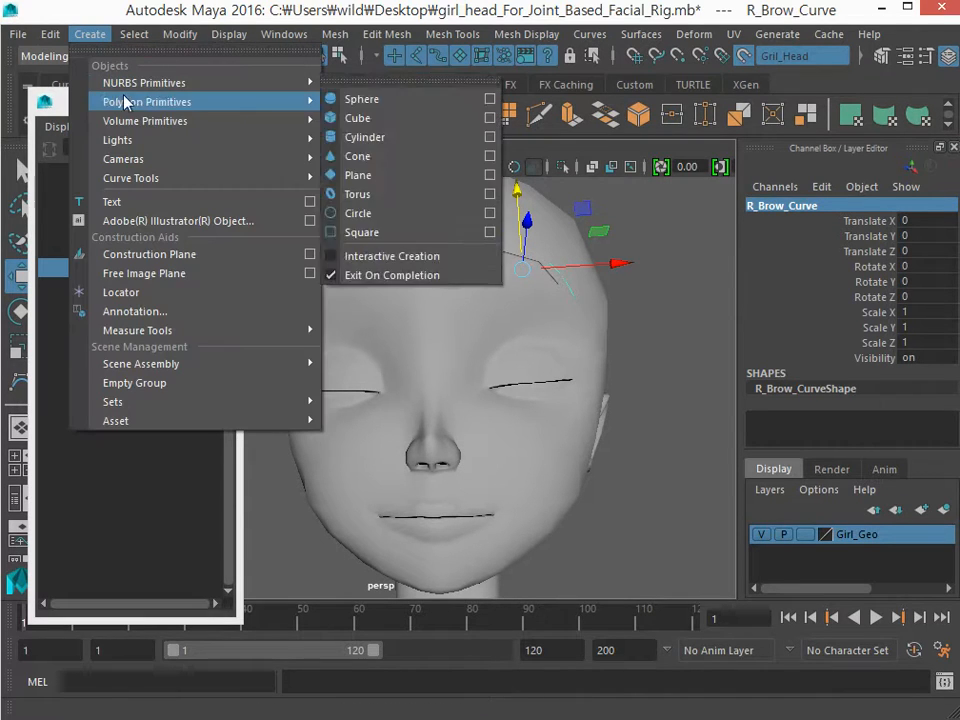
mouse_move(146, 177)
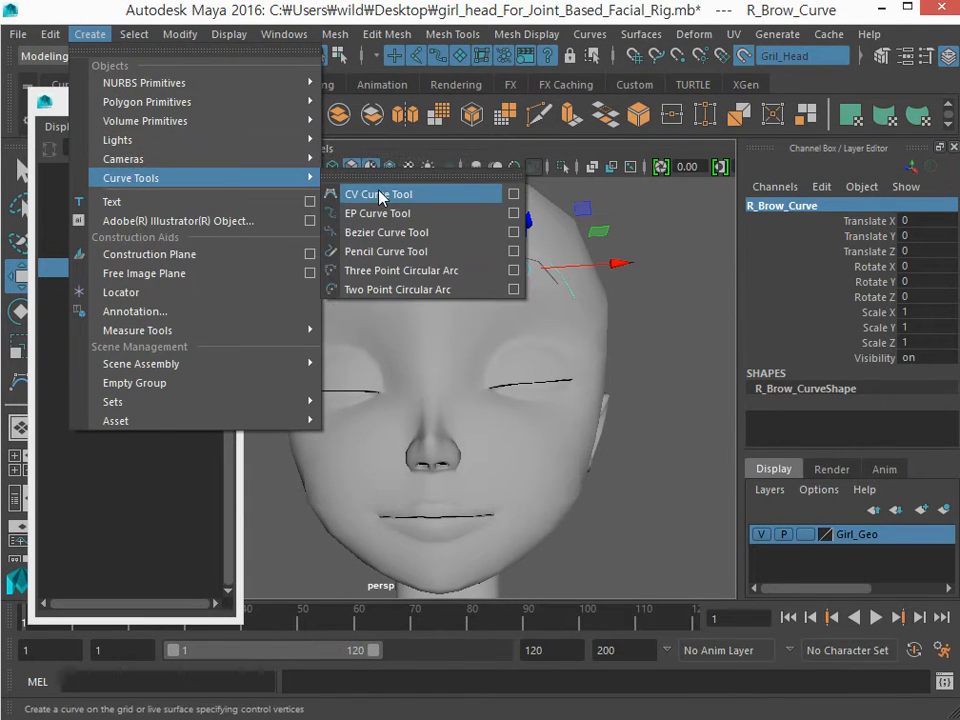
click(347, 194)
alt+right_drag(467, 407, 514, 413)
scroll(489, 401, up, 3)
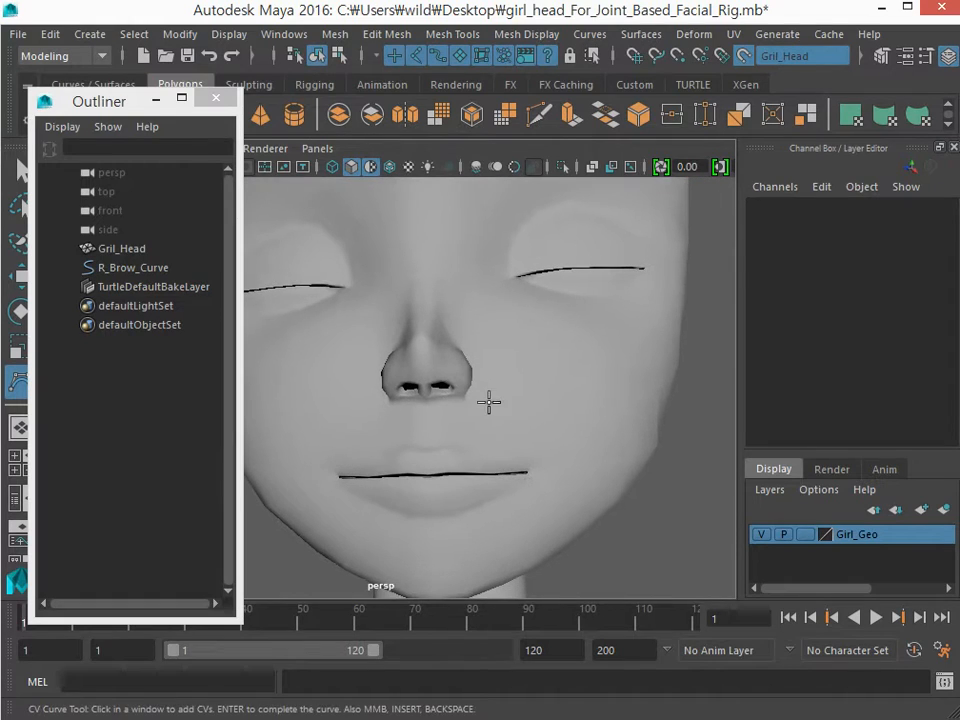
click(490, 388)
click(533, 412)
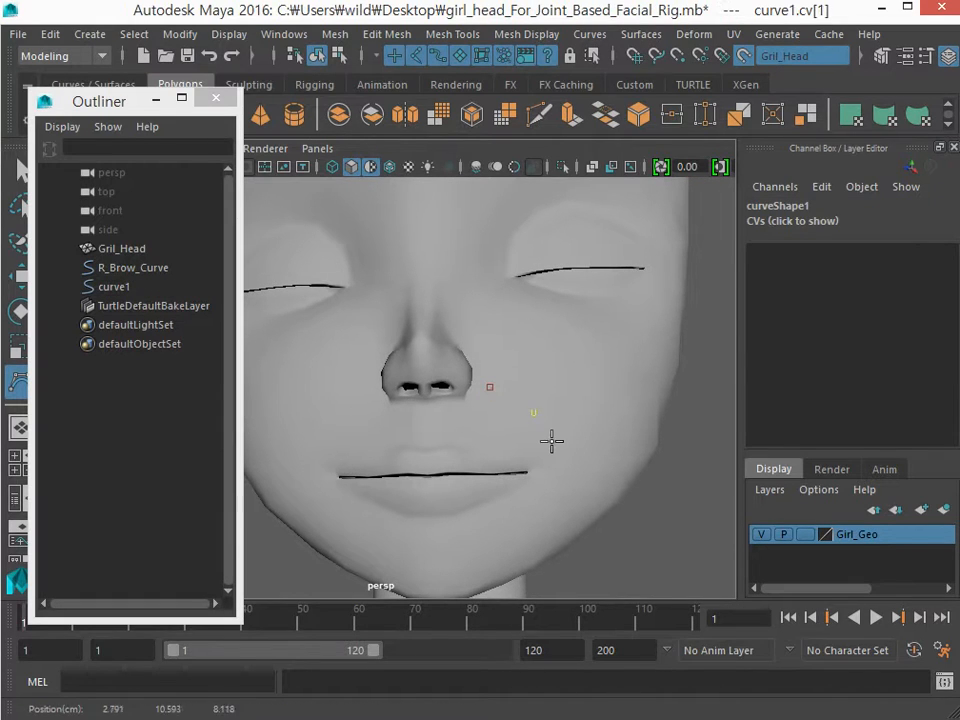
click(554, 445)
click(570, 477)
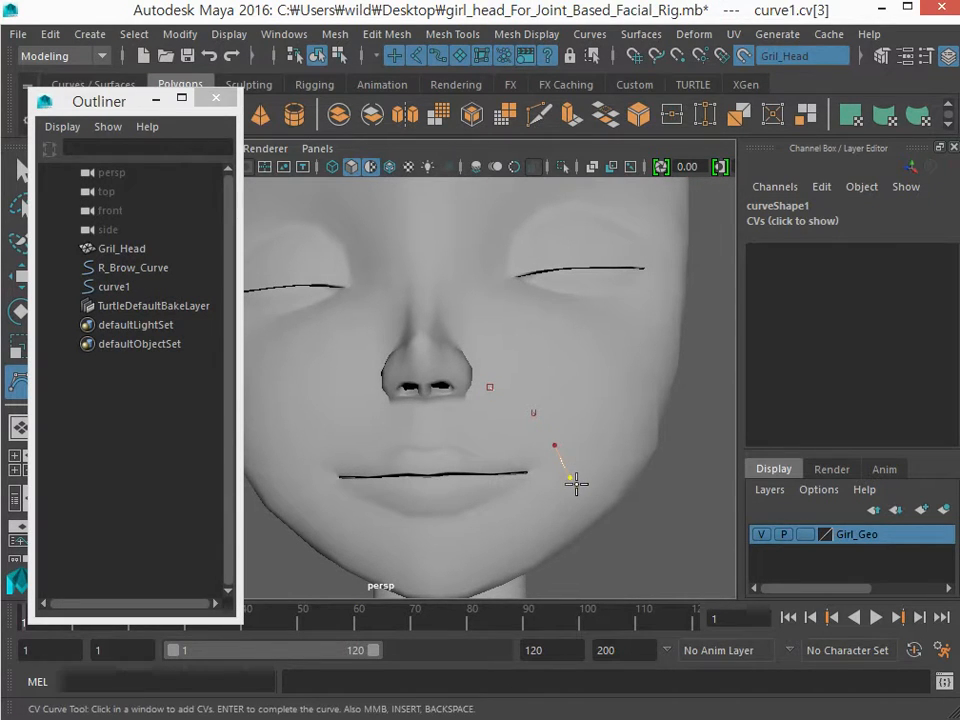
key(Return)
key(w)
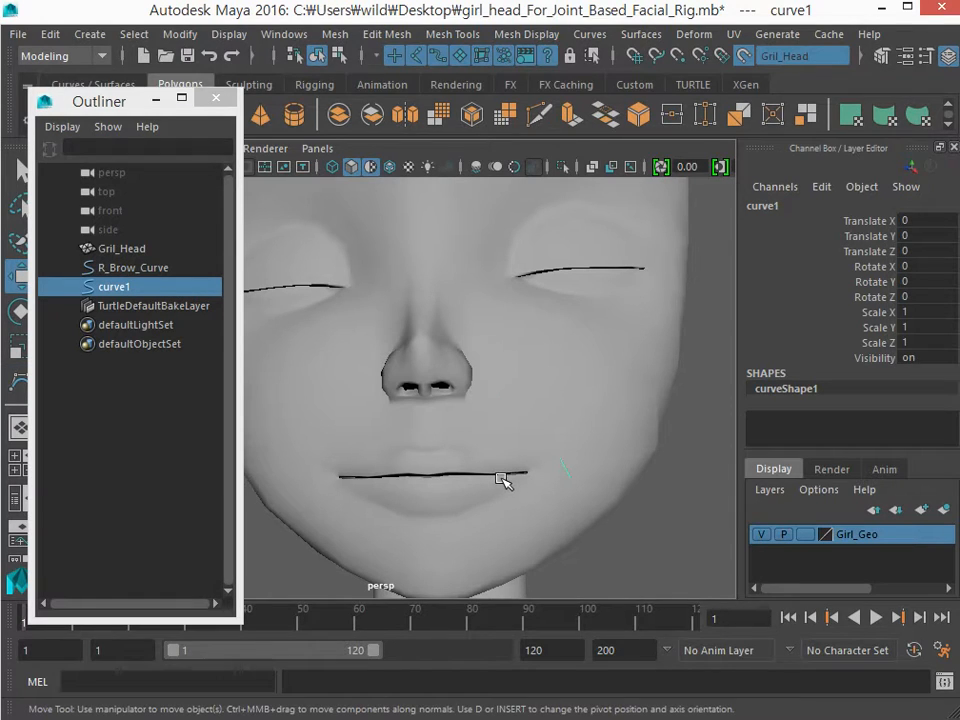
Draw a four-point CV curve under the closed eye below R_Brow_Curve, from the inner to the outer eye corner
key(y)
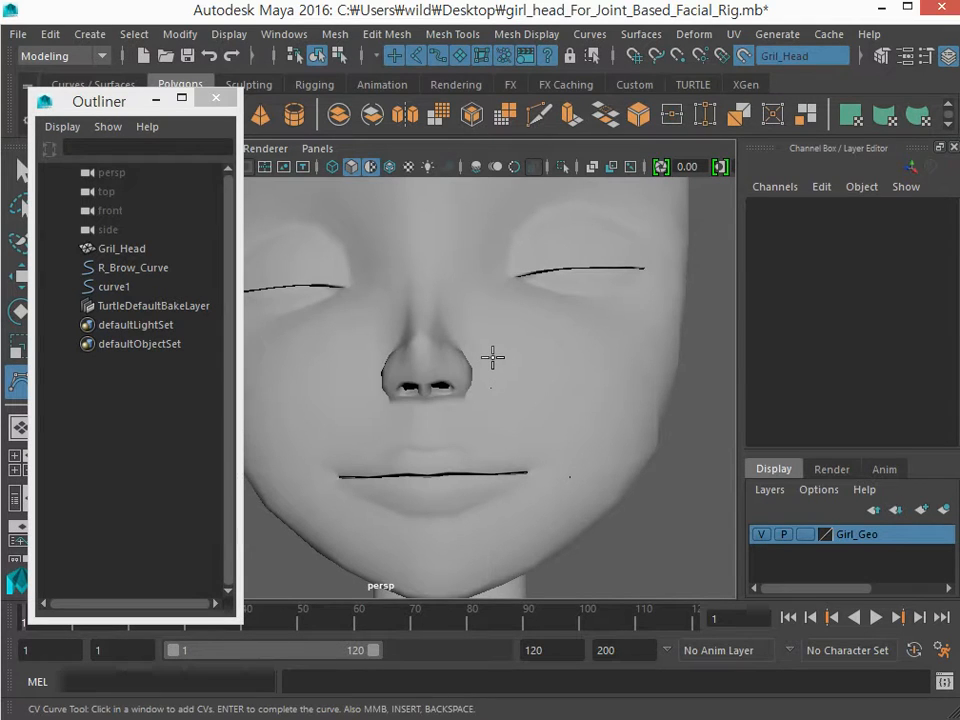
alt+right_drag(492, 357, 463, 358)
click(470, 355)
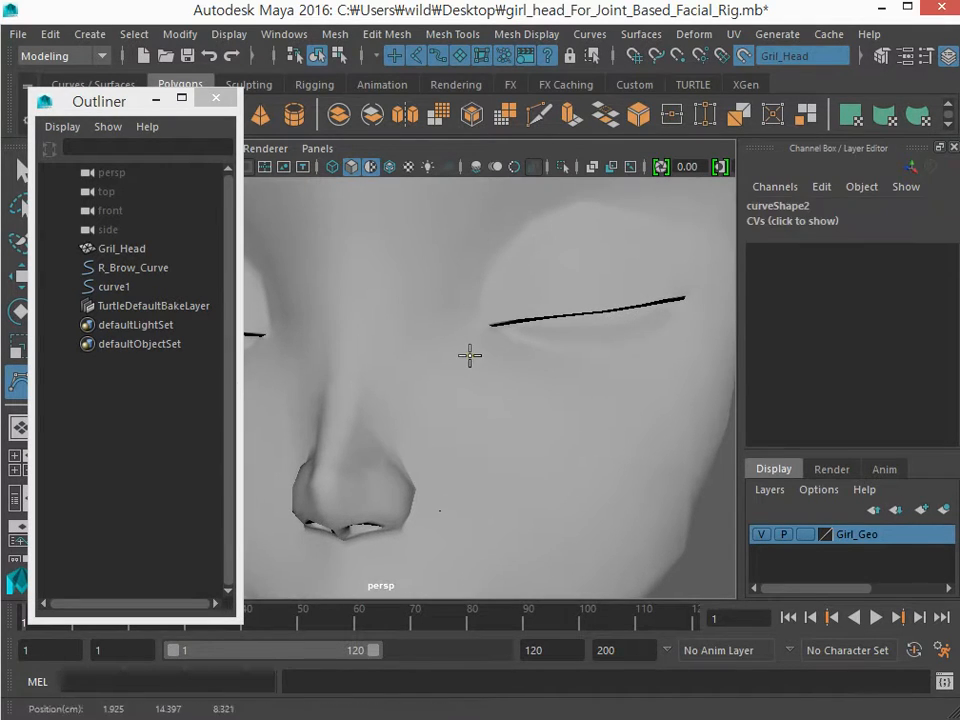
click(542, 400)
click(631, 395)
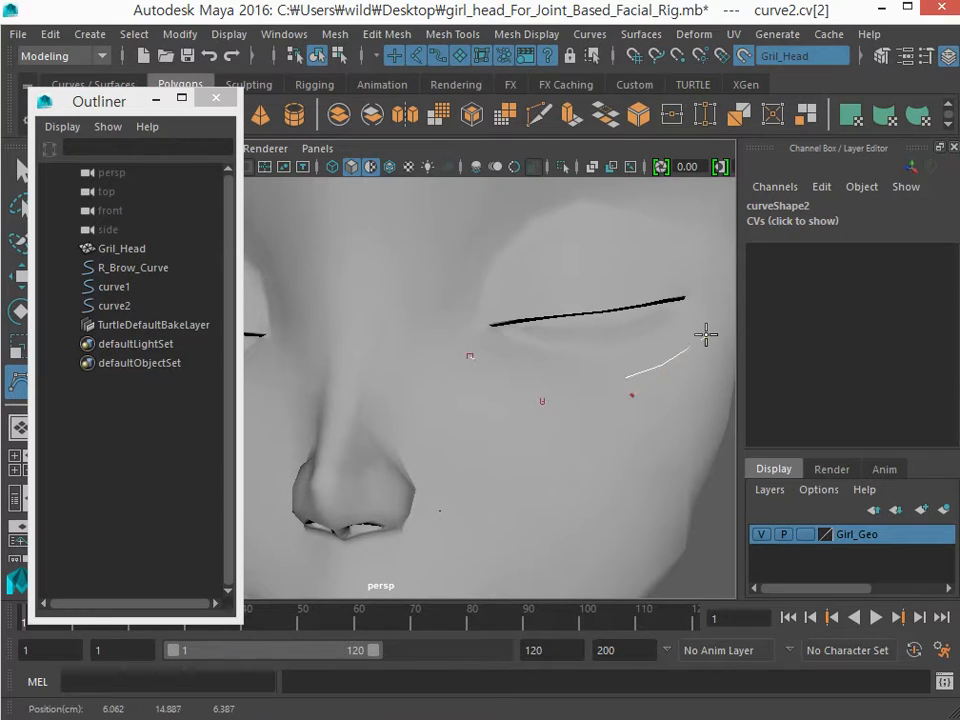
click(705, 334)
alt+right_drag(583, 396, 529, 407)
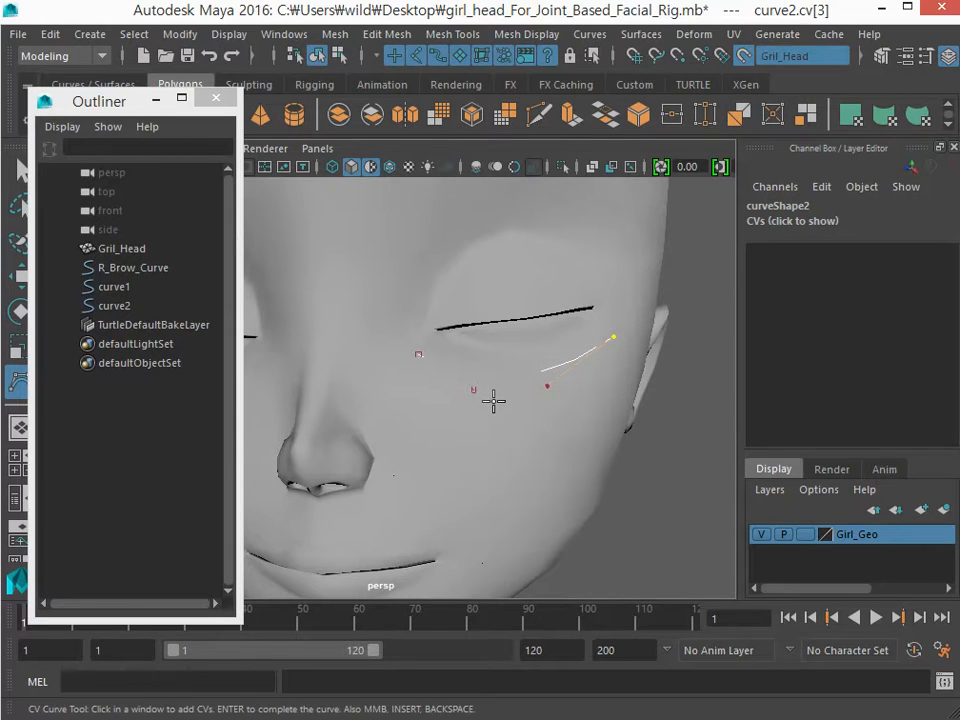
key(w)
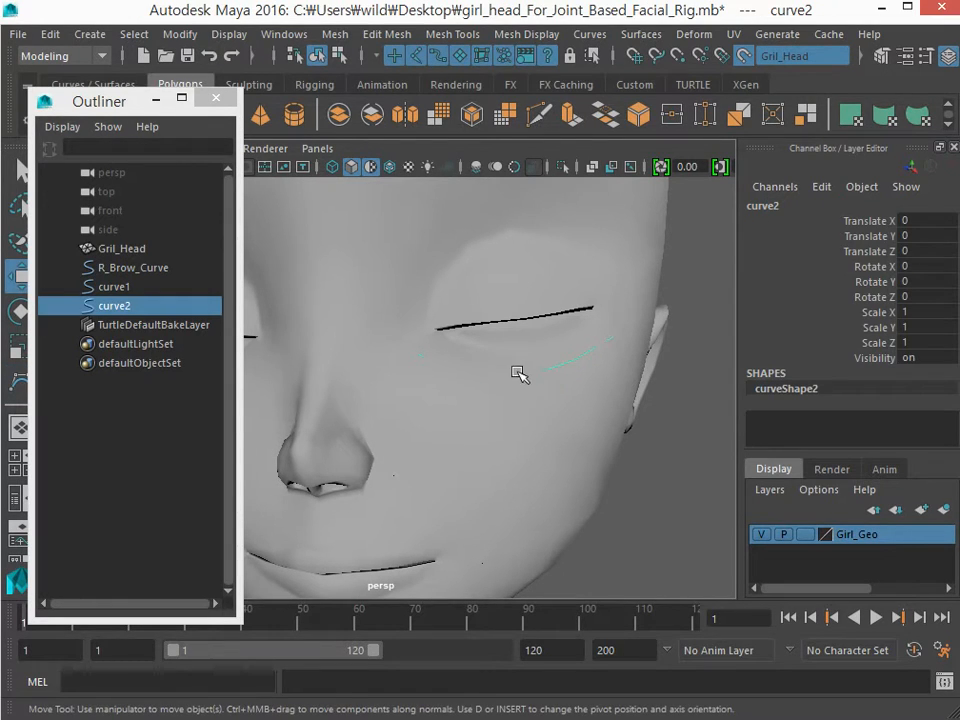
Move the two middle control vertices of the under-eye curve slightly down and outward along the cheek, then return to object mode
key(4)
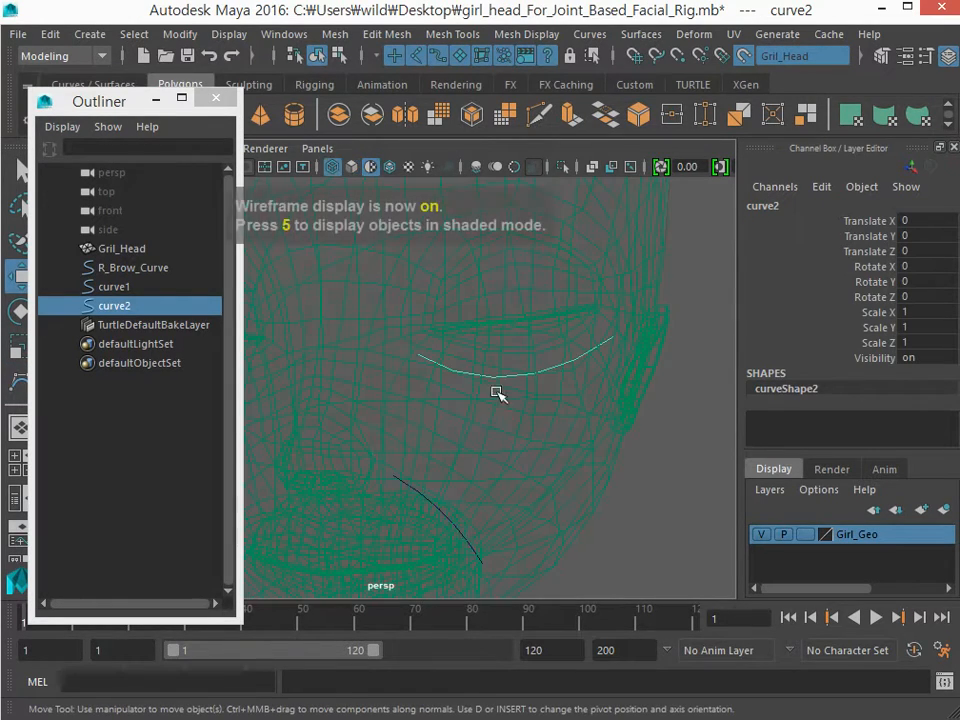
key(F8)
drag(467, 368, 553, 422)
key(F8)
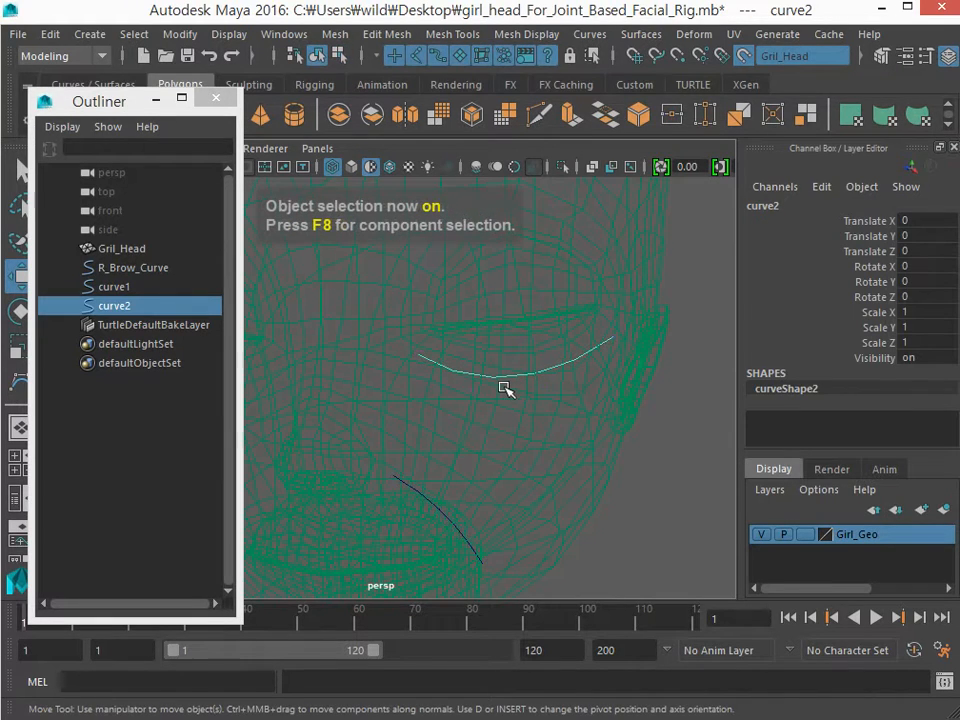
key(F8)
drag(461, 369, 598, 444)
key(5)
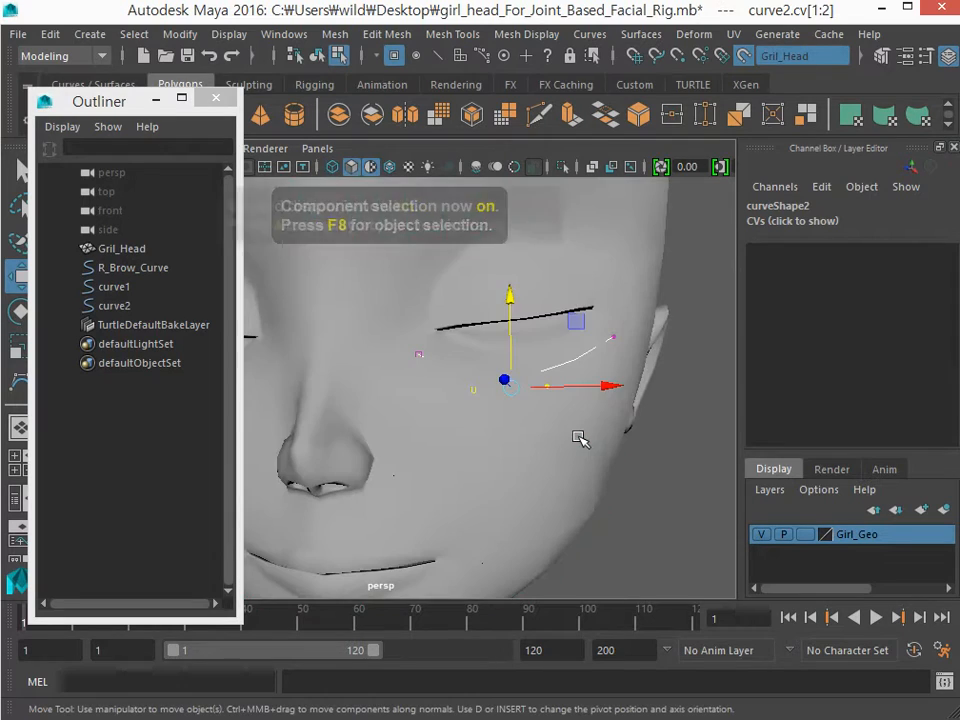
key(e)
key(w)
mouse_move(508, 390)
mouse_down()
mouse_move(511, 408)
mouse_move(497, 401)
mouse_move(506, 395)
mouse_up()
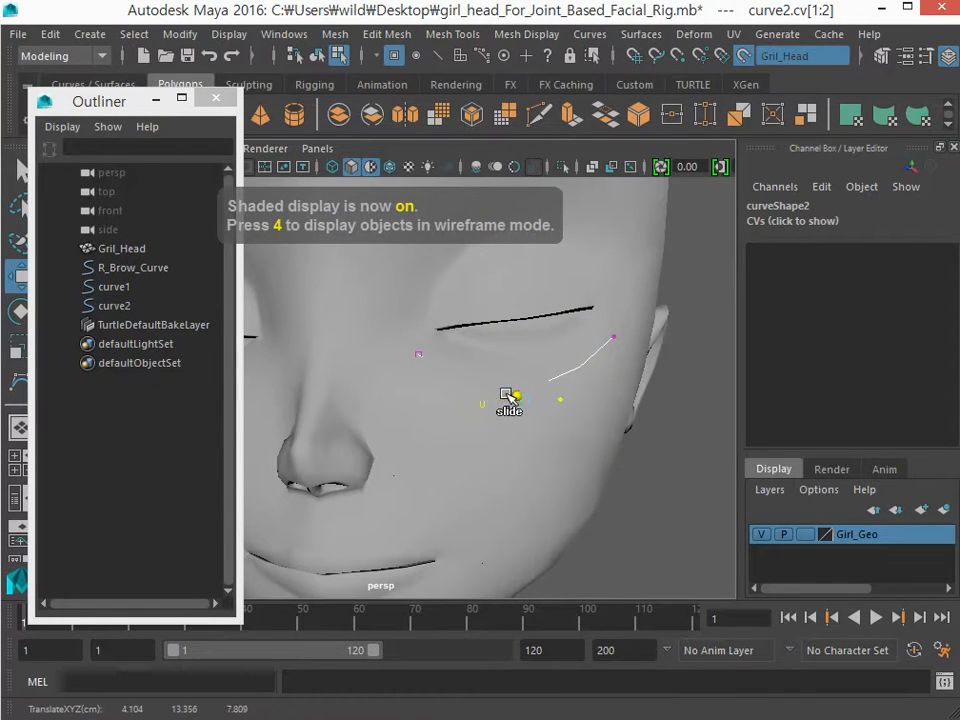
drag(585, 427, 540, 393)
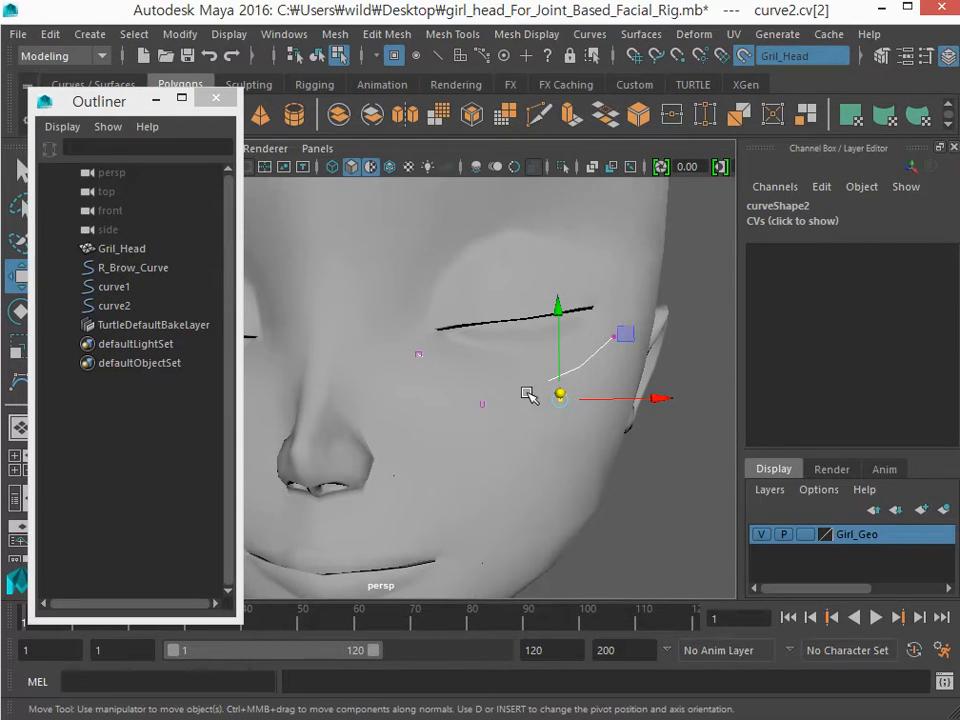
key(F8)
Examine the closed eyelid, eyebrow and whole face to check where the drawn curves lie on the head
alt+right_drag(497, 405, 444, 414)
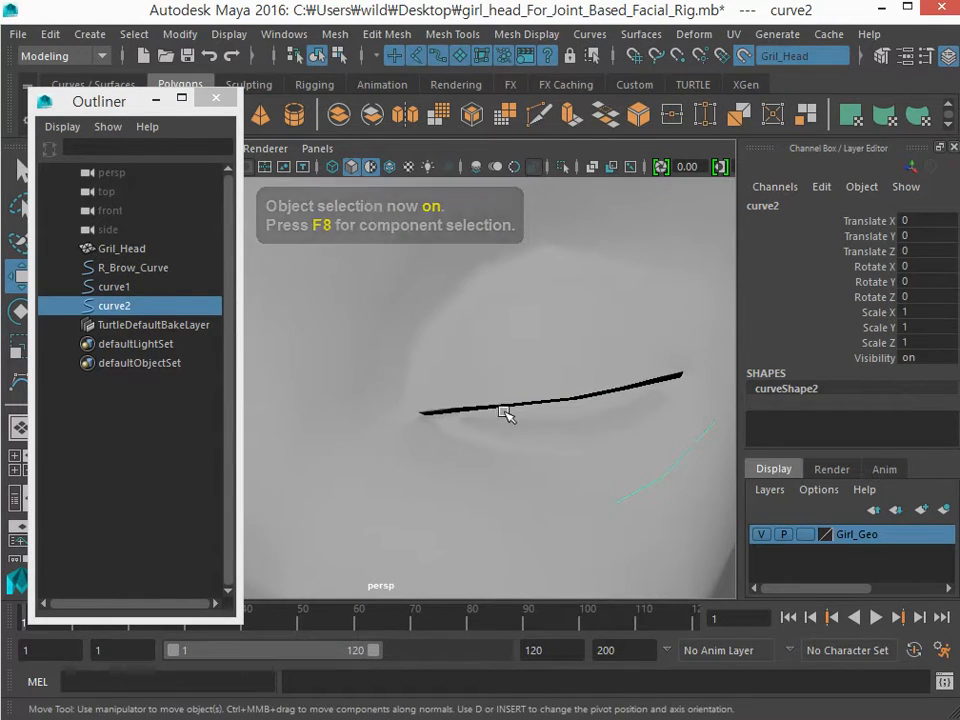
alt+middle_drag(424, 343, 361, 402)
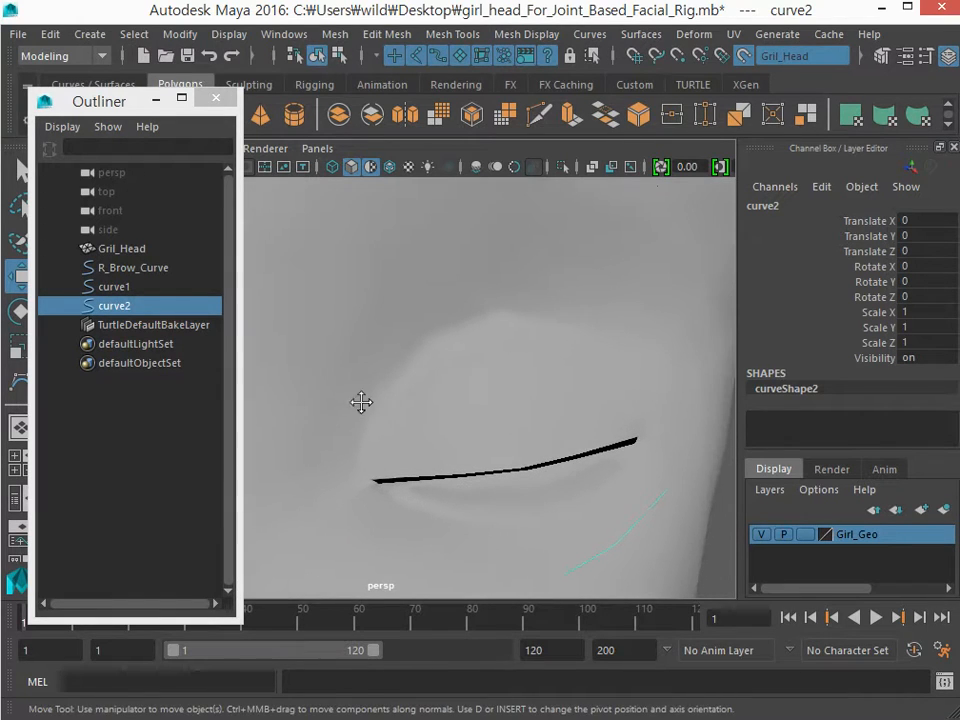
alt+right_drag(540, 403, 410, 422)
alt+drag(410, 422, 447, 351)
alt+middle_drag(360, 369, 434, 437)
alt+drag(434, 437, 385, 446)
alt+middle_drag(388, 374, 418, 478)
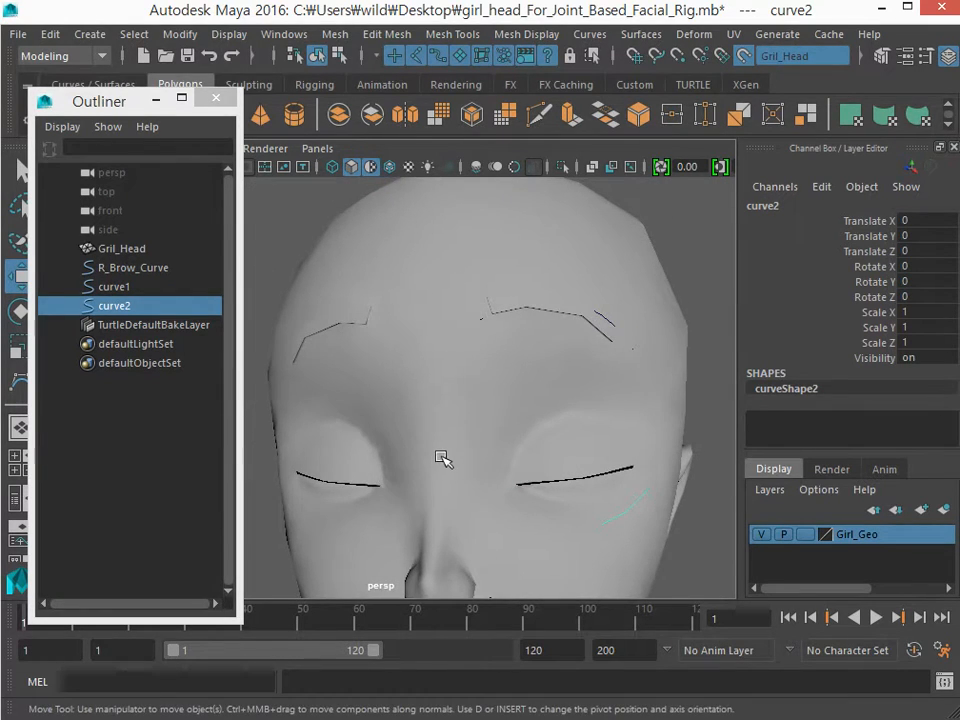
alt+right_drag(443, 459, 401, 381)
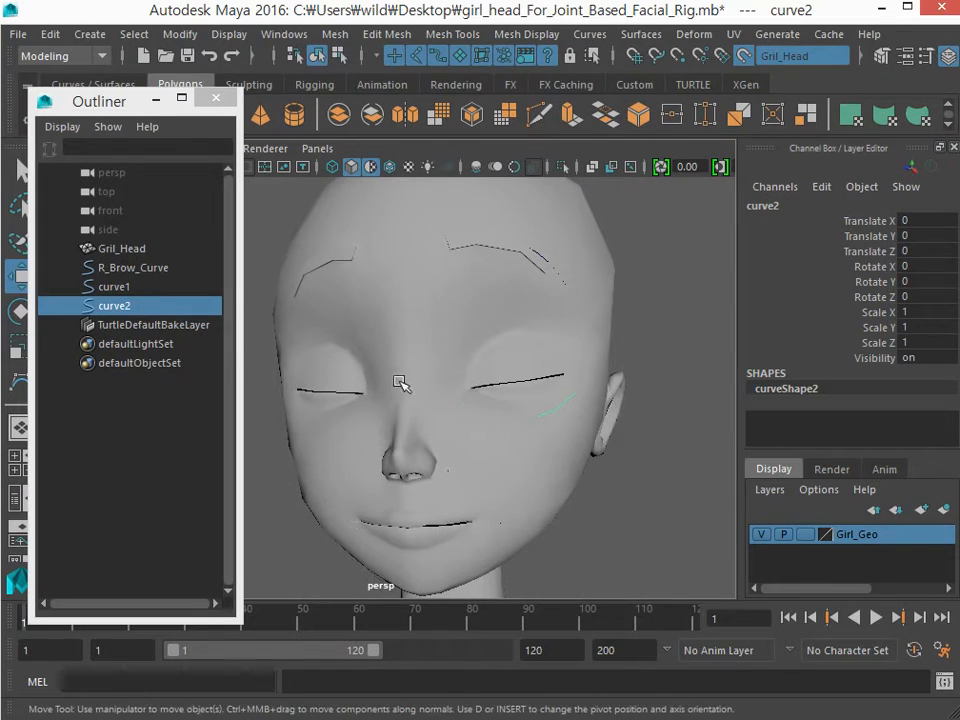
Turn off the live surface on the Gril_Head mesh
shift+click(130, 268)
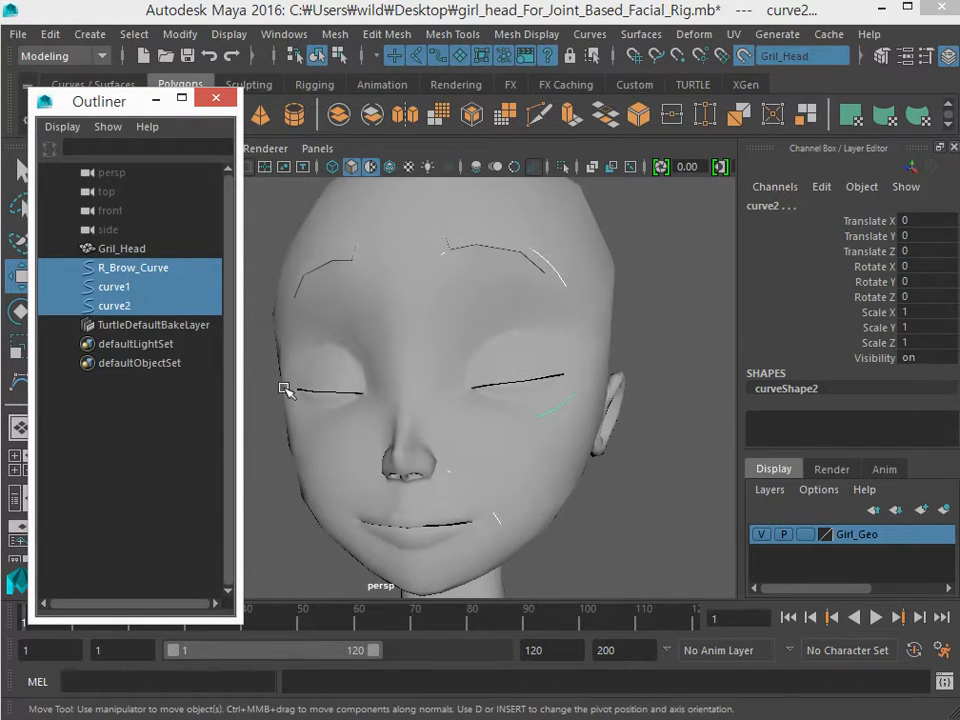
click(163, 270)
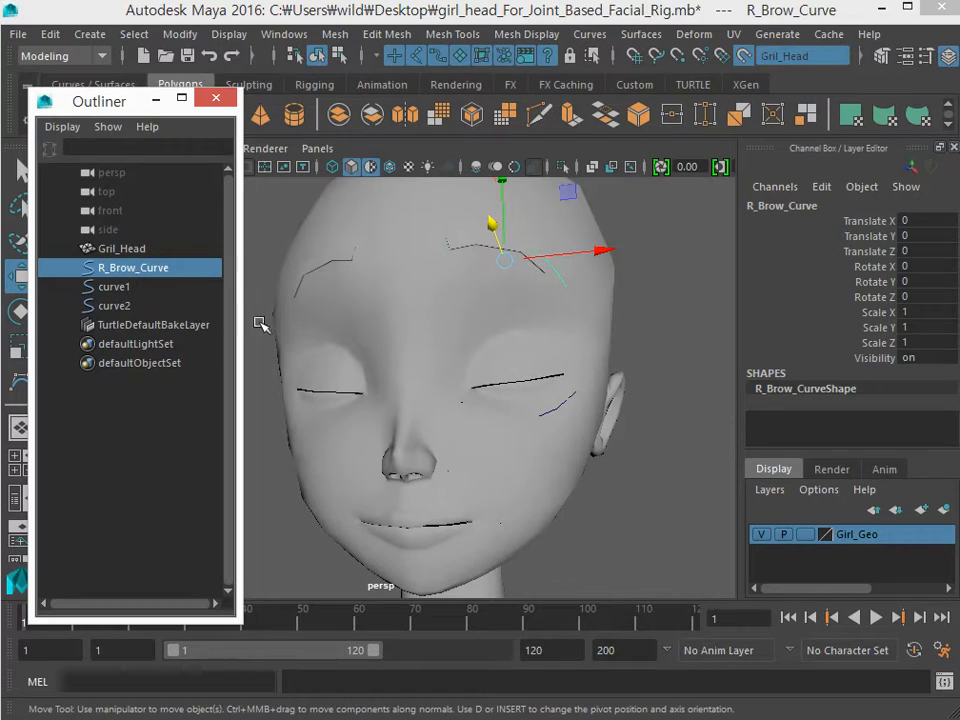
click(784, 536)
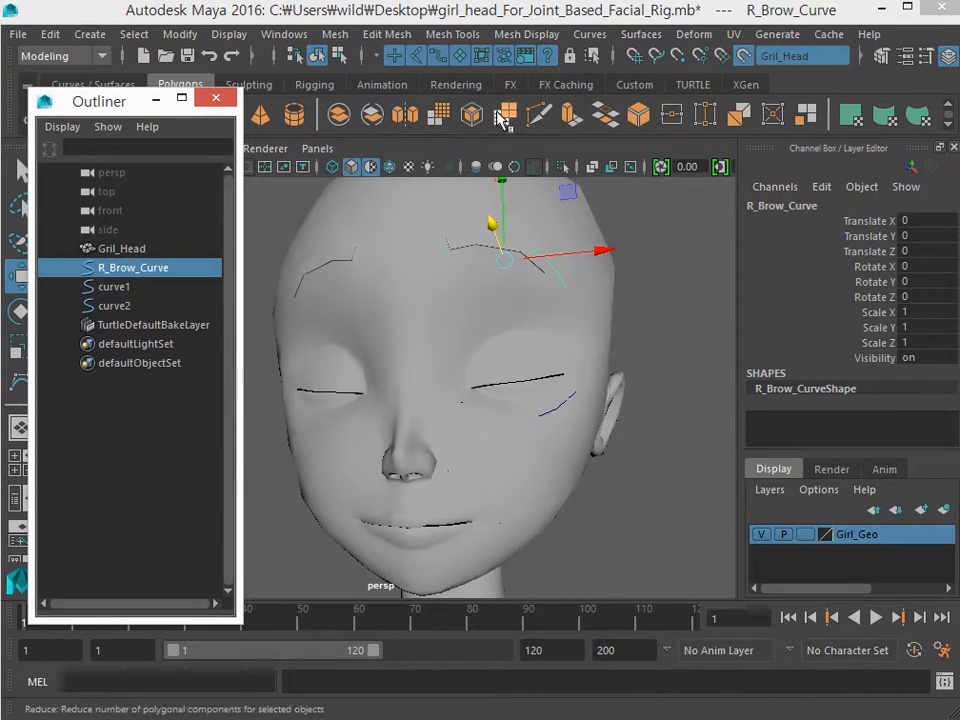
click(744, 57)
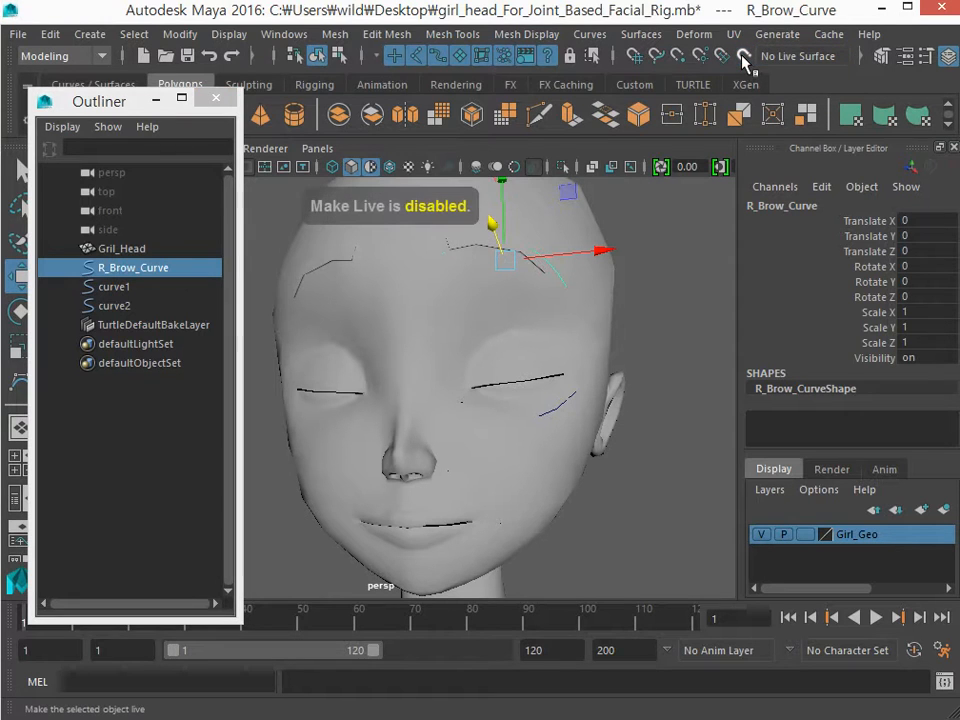
Hide the cheek and under-eye curves, curve1 and curve2, leaving the brow curve displayed
click(253, 325)
click(140, 270)
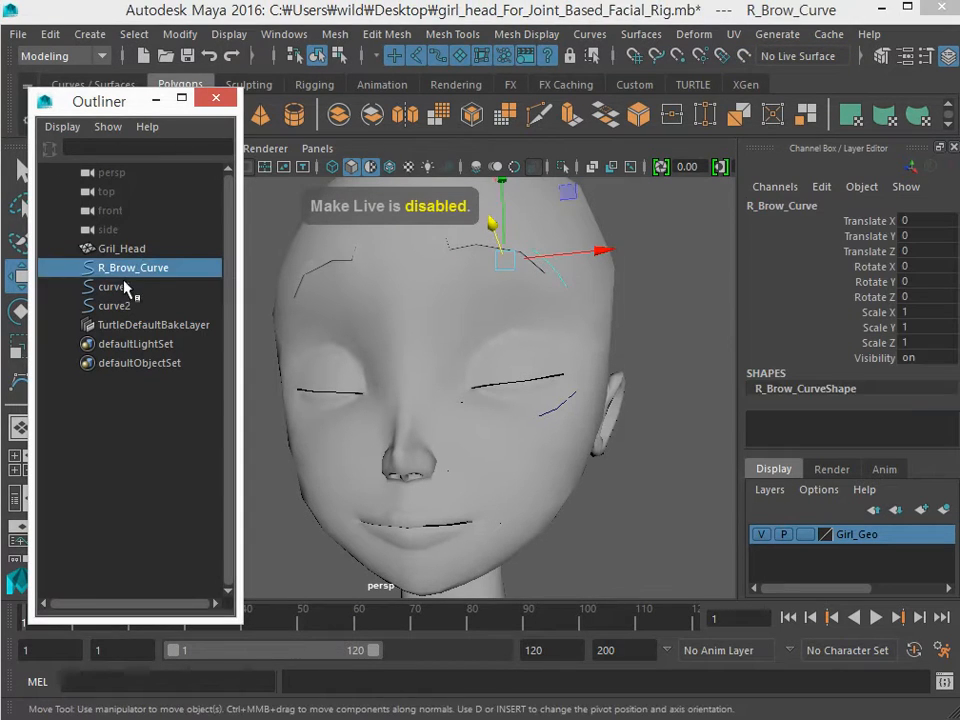
drag(129, 287, 128, 308)
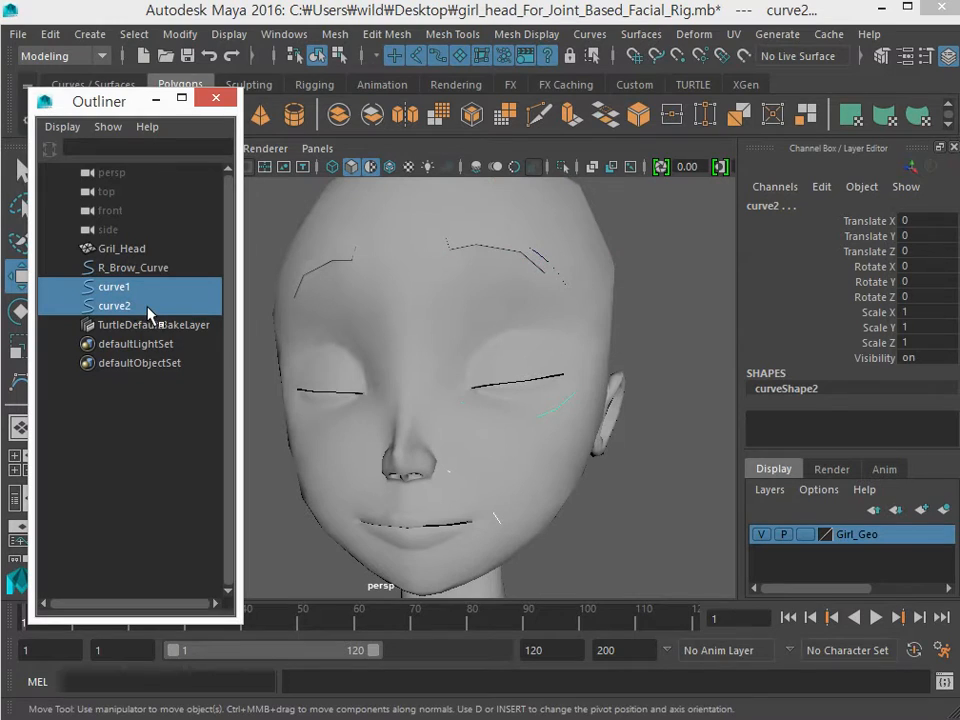
middle_drag(150, 313, 123, 290)
click(122, 289)
ctrl+click(129, 305)
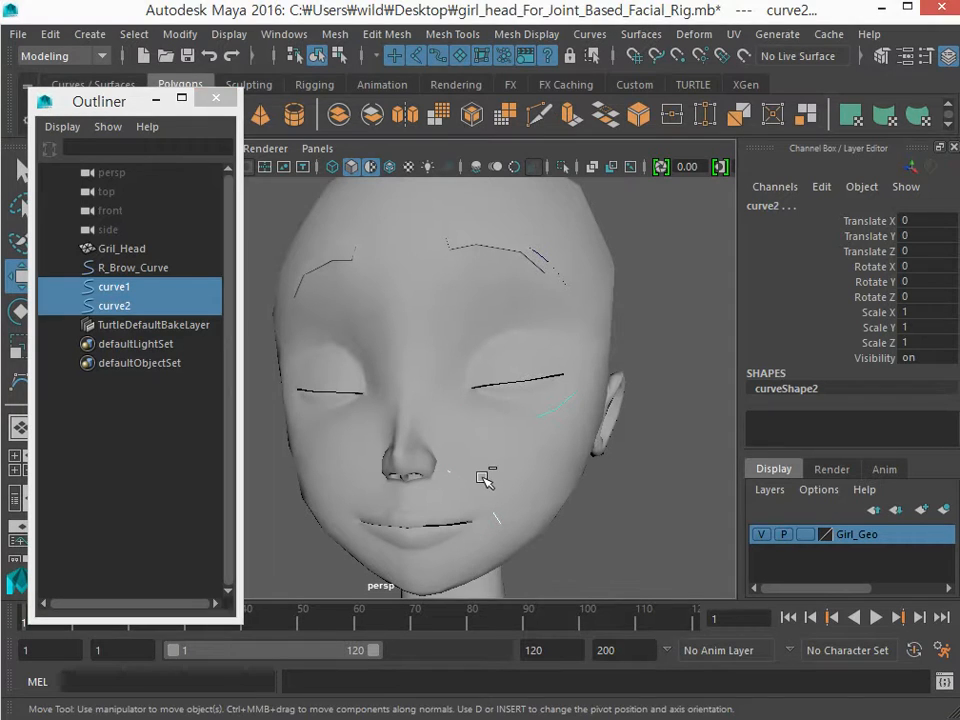
key(ctrl+h)
Group R_Brow_Curve by itself and duplicate that group
click(158, 274)
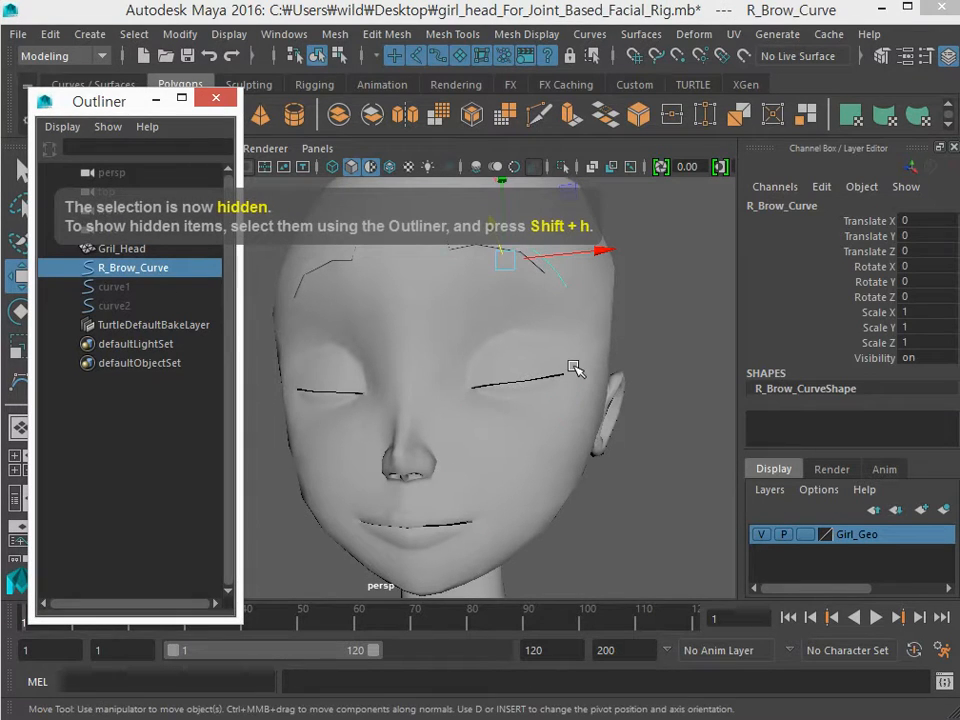
alt+drag(575, 368, 523, 441)
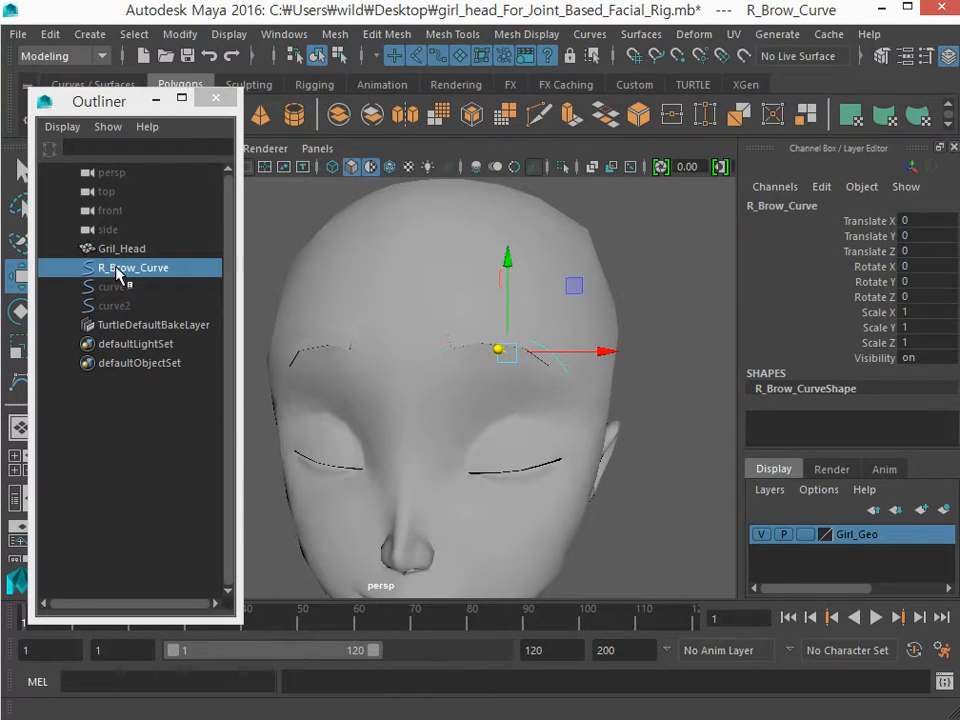
key(ctrl+g)
click(62, 306)
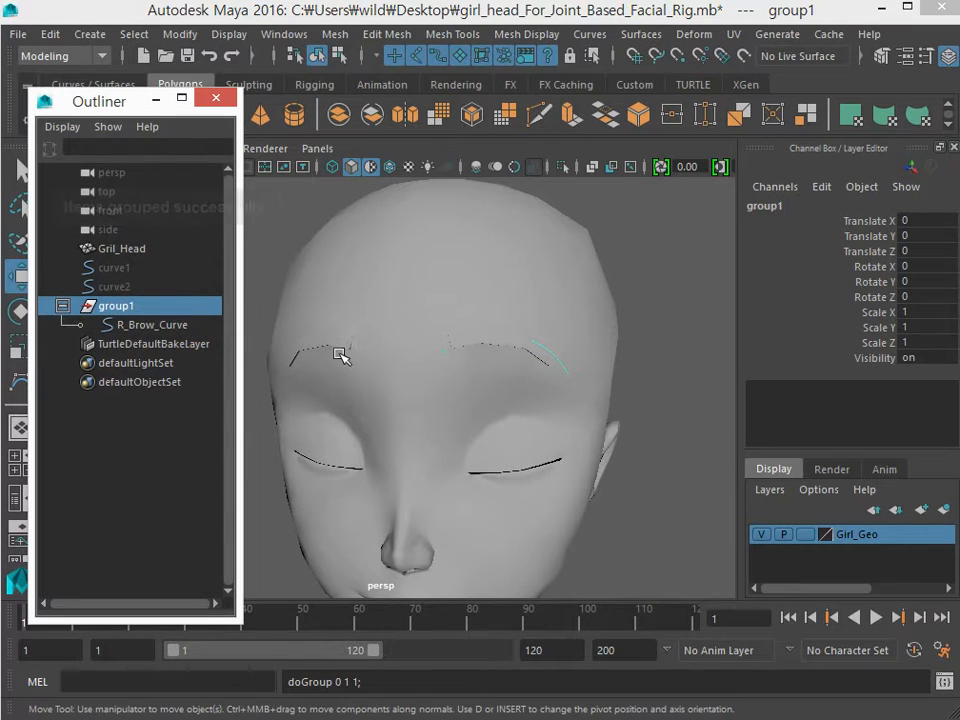
alt+click(265, 350)
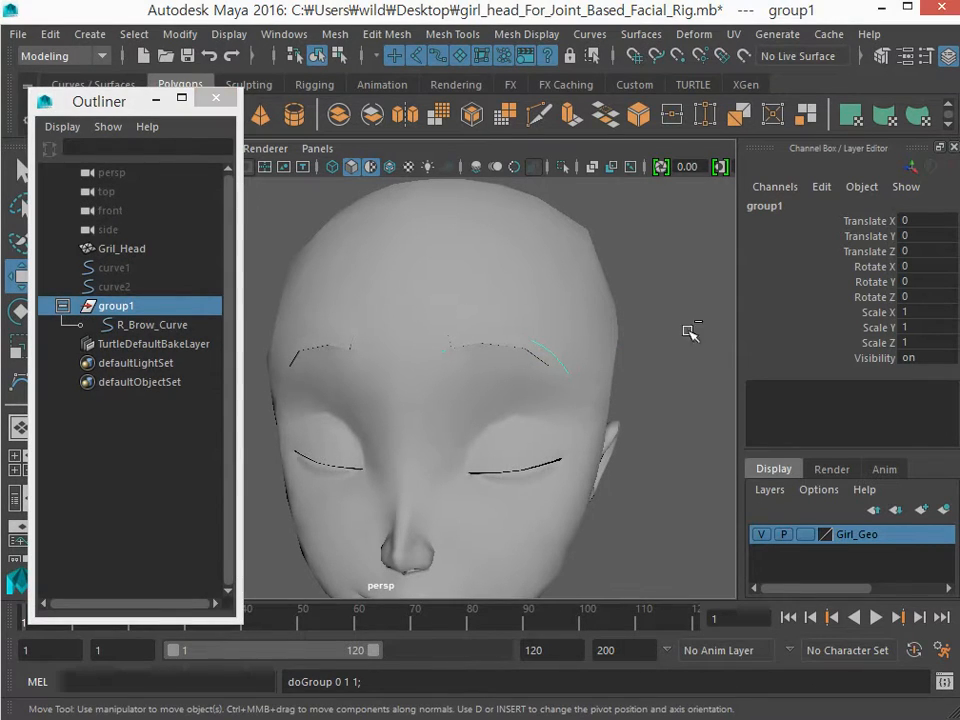
key(ctrl+g)
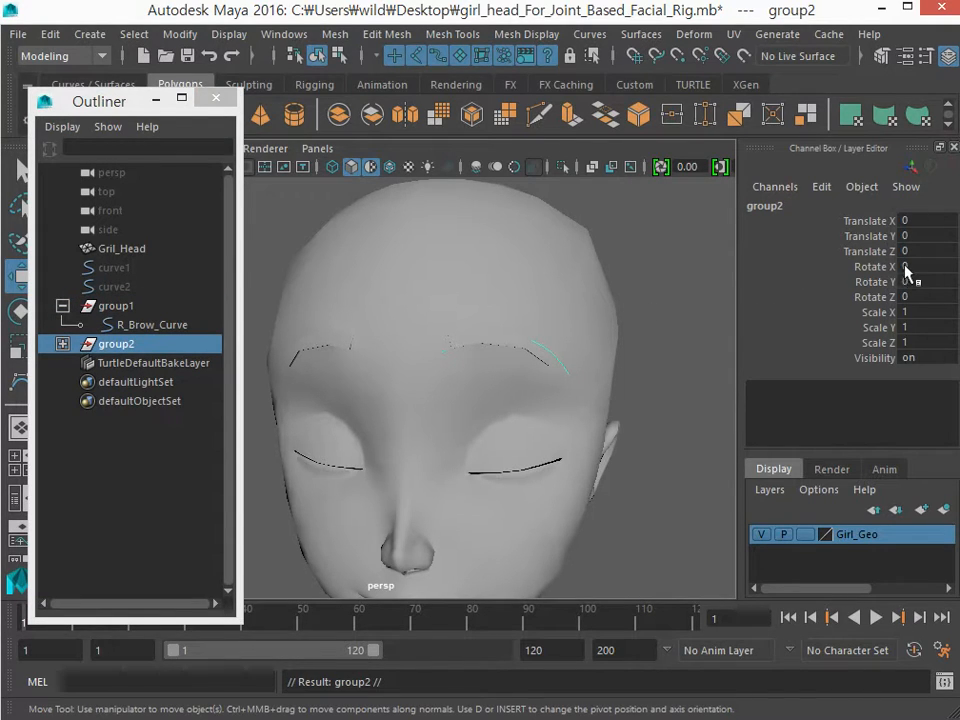
Mirror the duplicated brow group to the other side of the face by setting its Scale X to -1
click(919, 313)
text(-1)
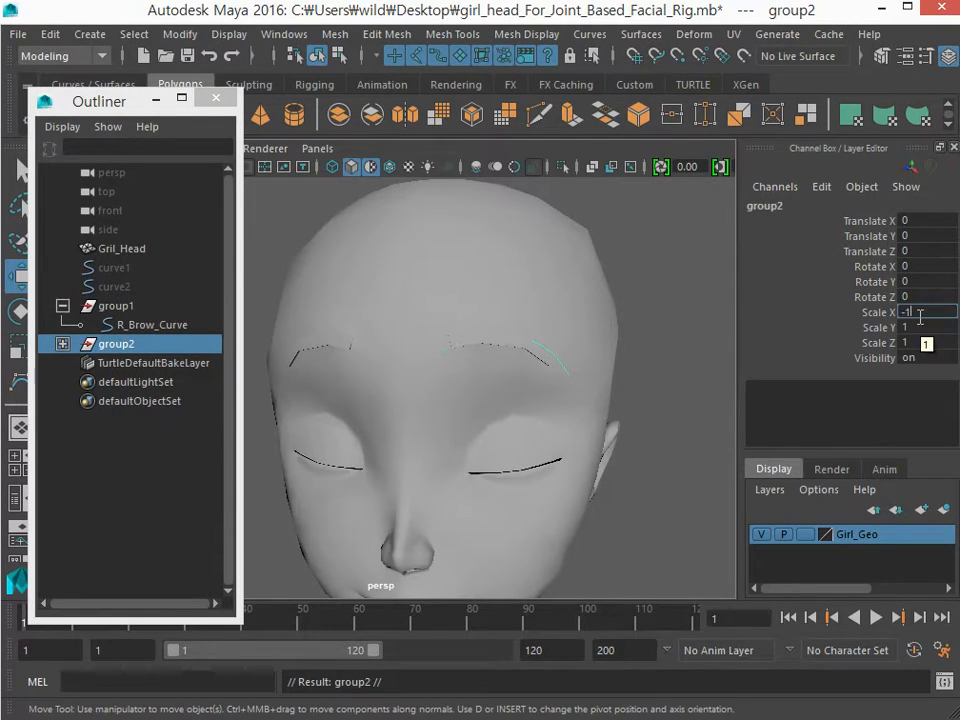
key(Return)
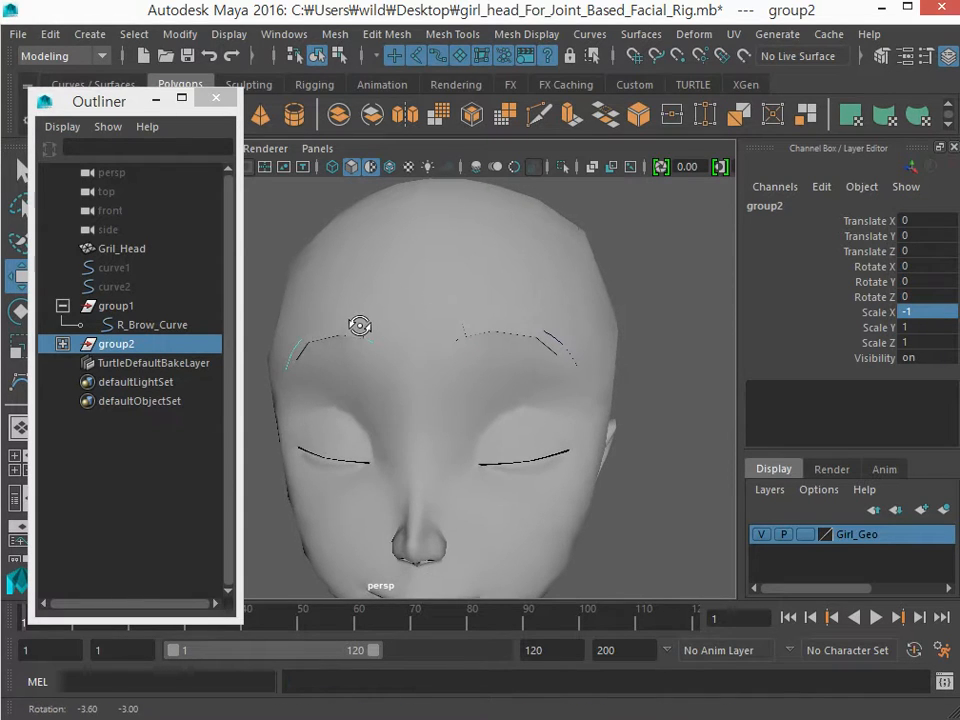
key(4)
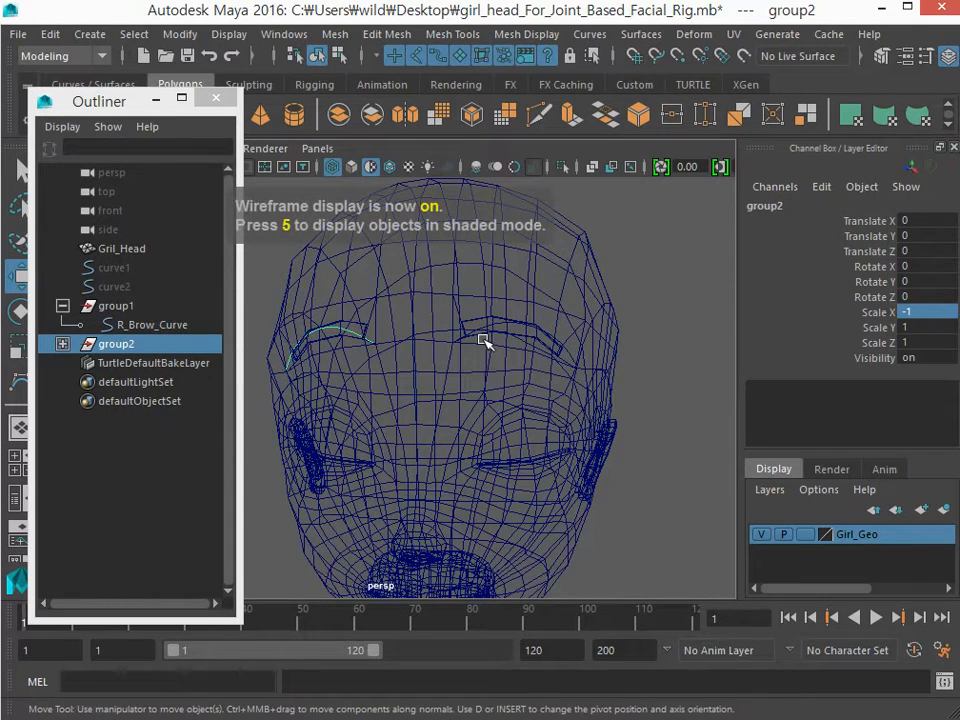
key(5)
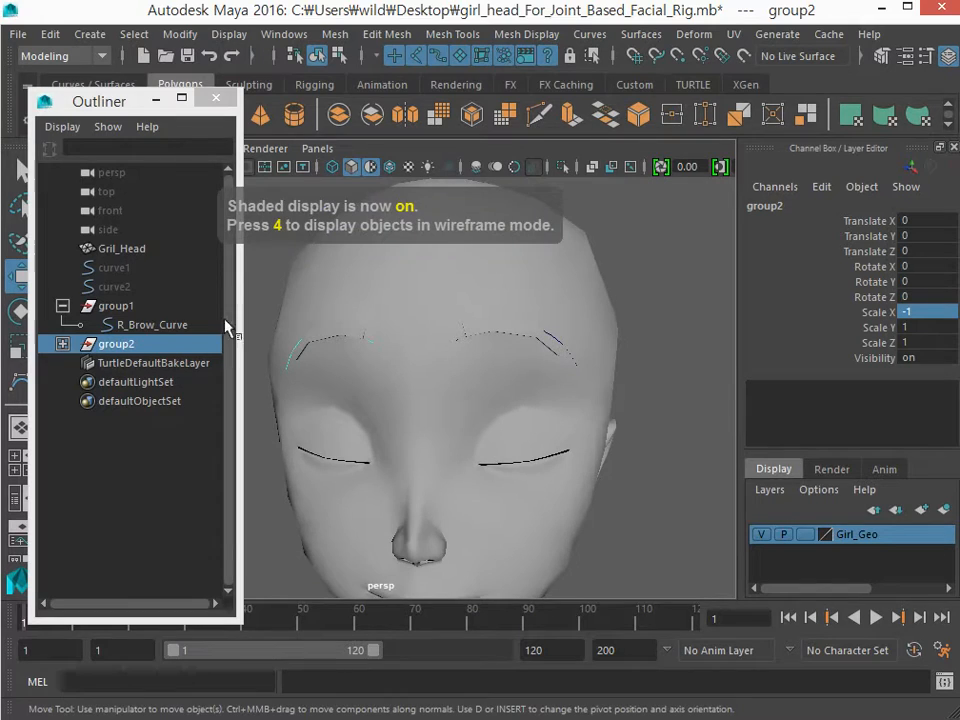
Rename the mirrored brow curve inside group2 as L_Brow_Curve
click(62, 343)
click(100, 362)
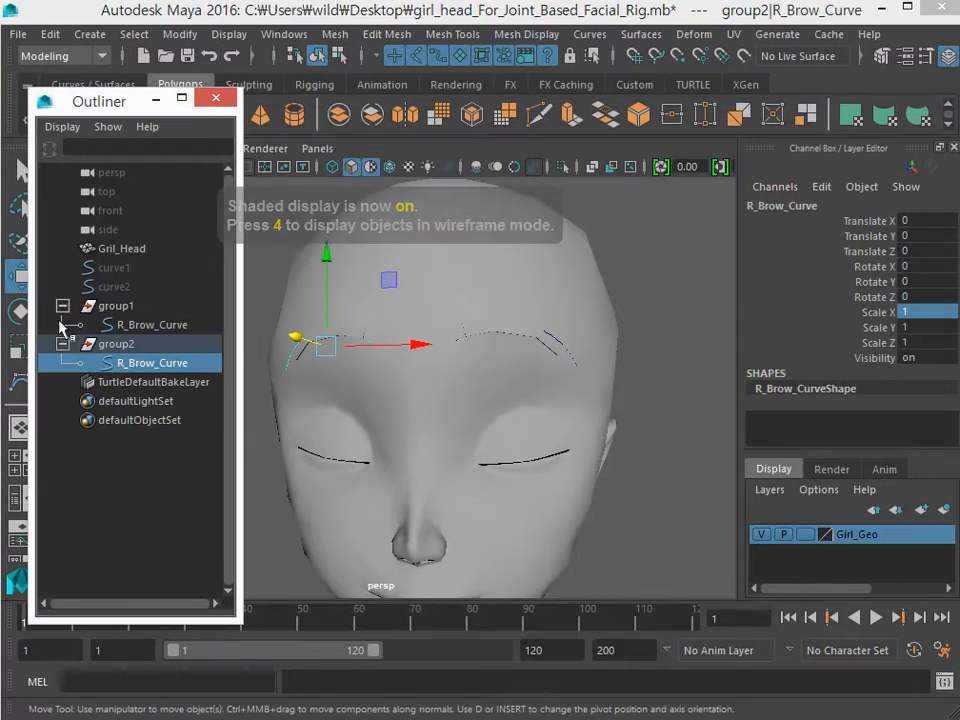
double_click(140, 365)
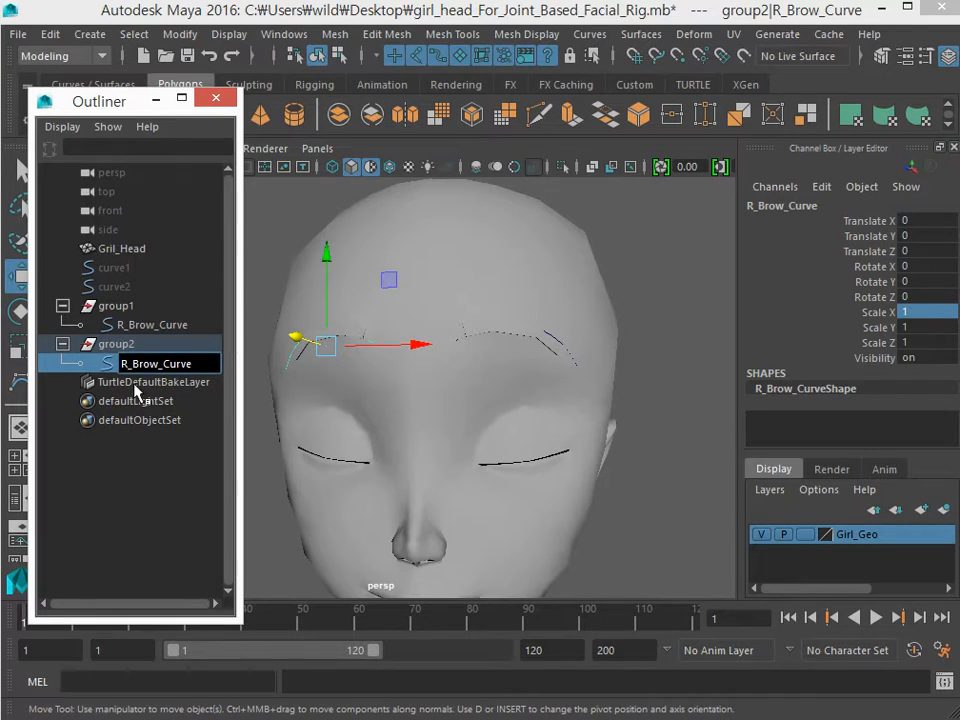
key(Delete)
text(L)
key(Return)
Move L_Brow_Curve into group1 beside R_Brow_Curve and delete the empty group2
middle_drag(122, 368, 133, 331)
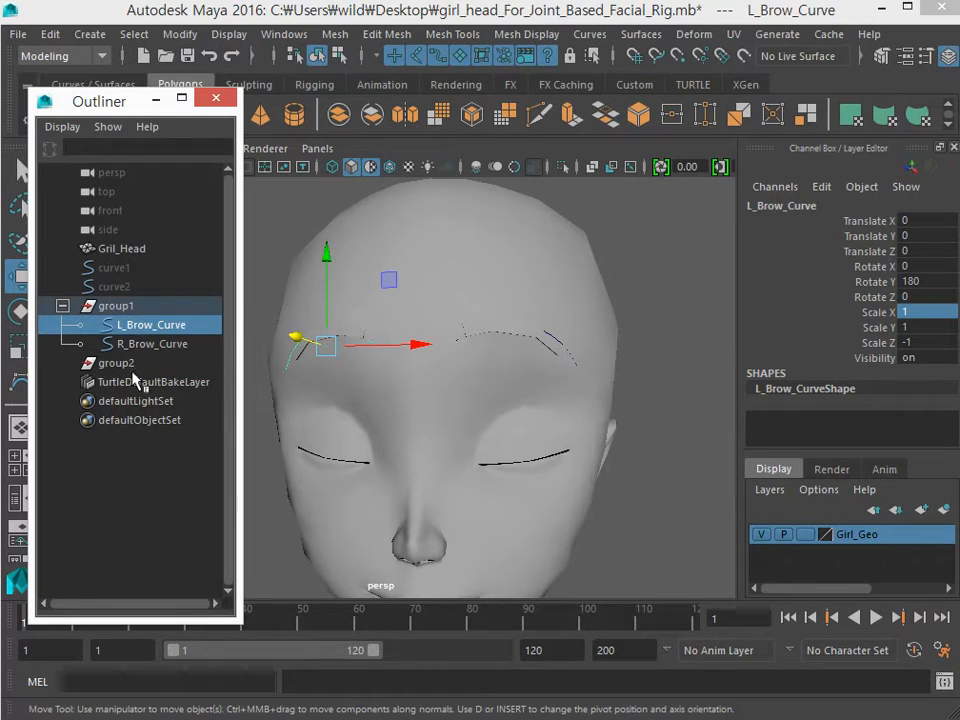
click(122, 366)
key(Delete)
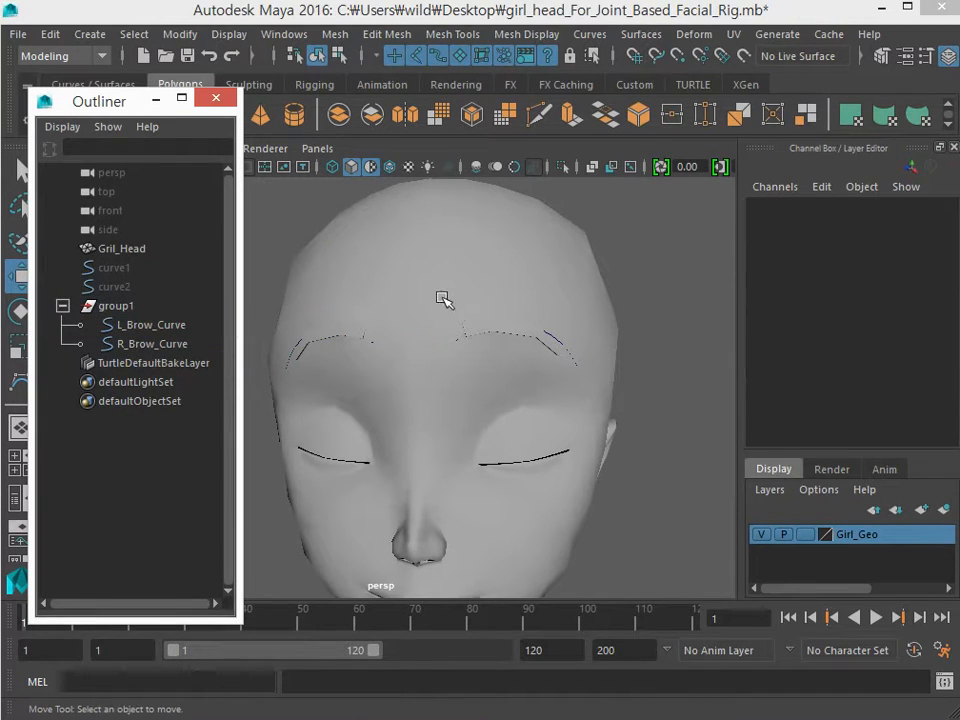
click(148, 325)
click(155, 344)
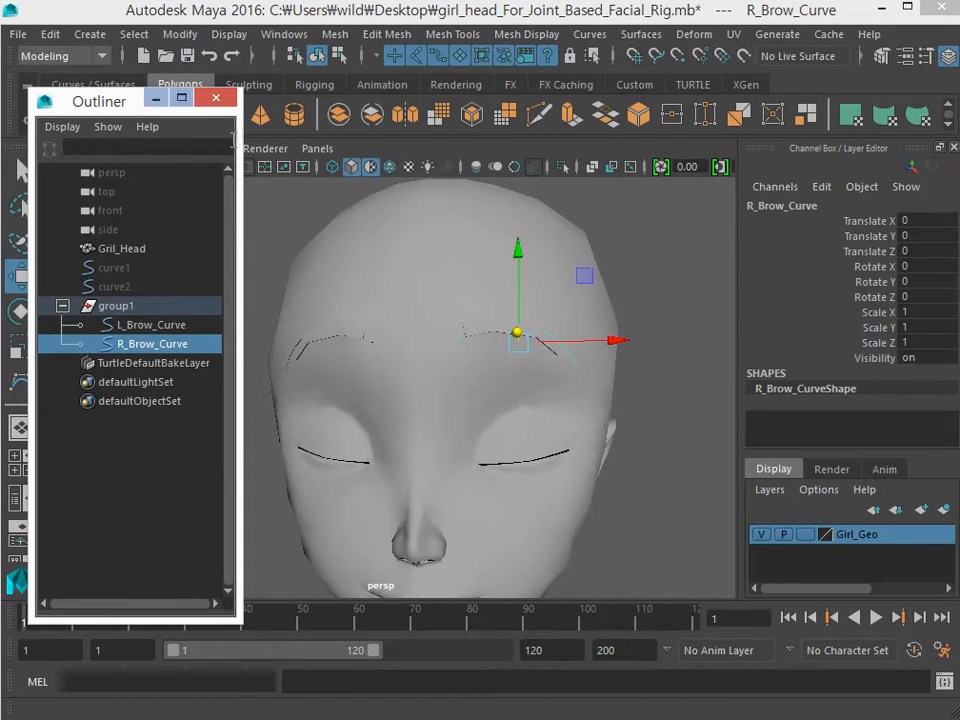
Create a locator at the scene origin and bring the Outliner back up
click(157, 100)
click(92, 36)
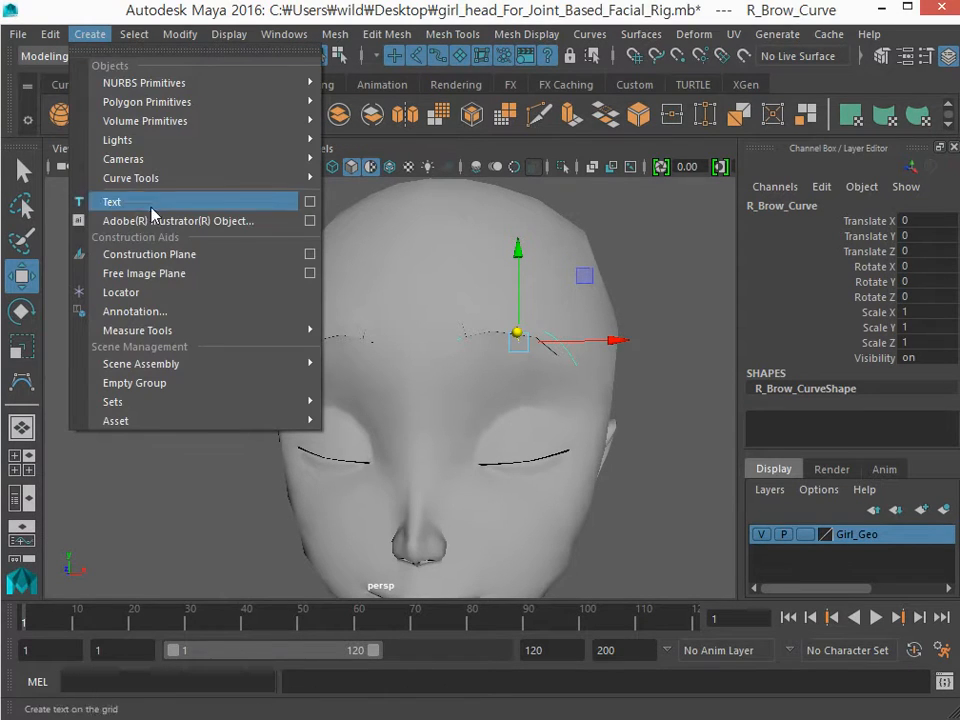
click(166, 295)
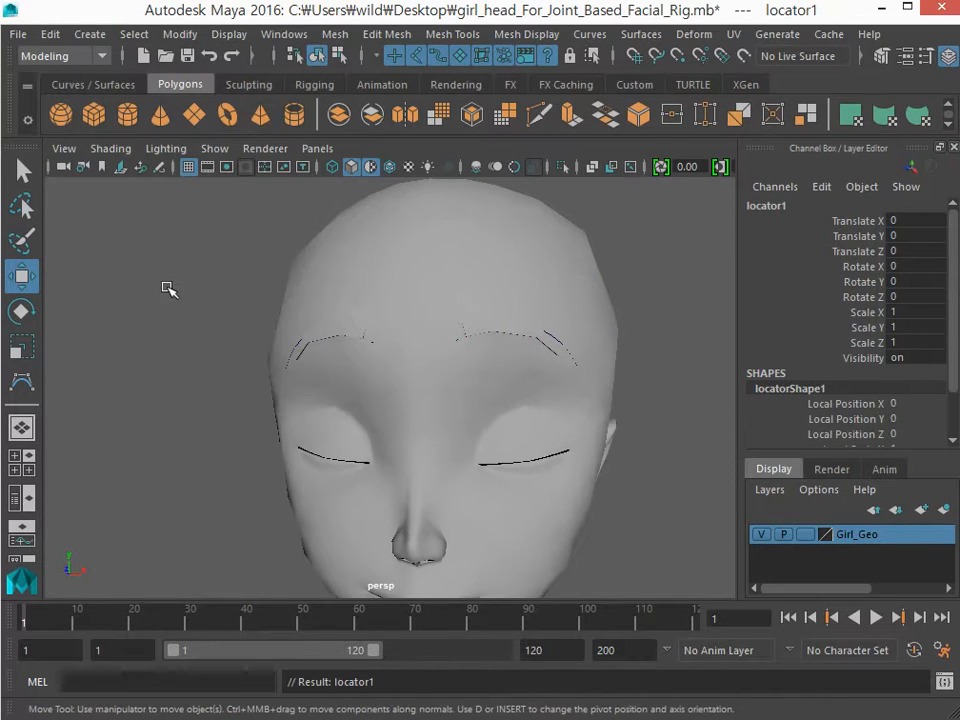
click(125, 718)
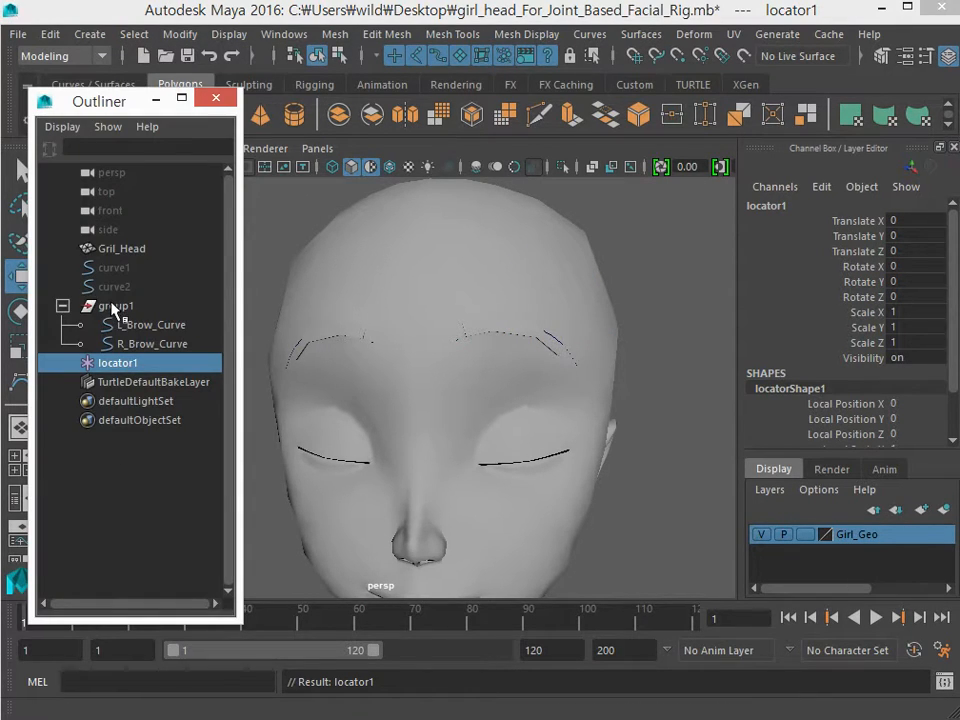
Rename the locator as L_Brow_locator1, reusing the copied name of the mirrored brow curve
double_click(126, 366)
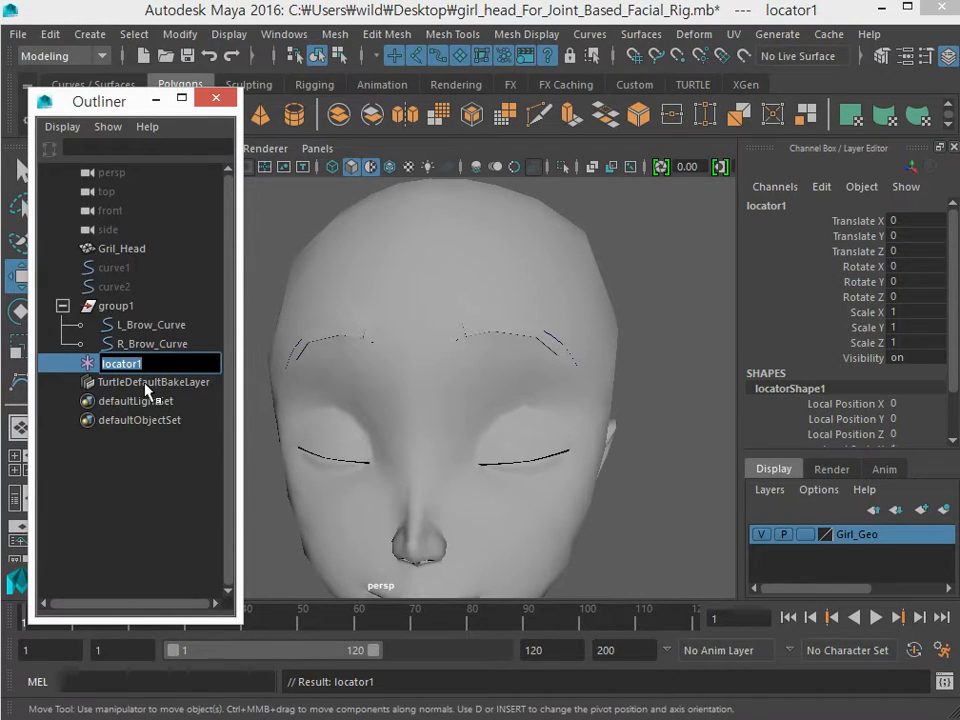
double_click(150, 325)
key(ctrl+c)
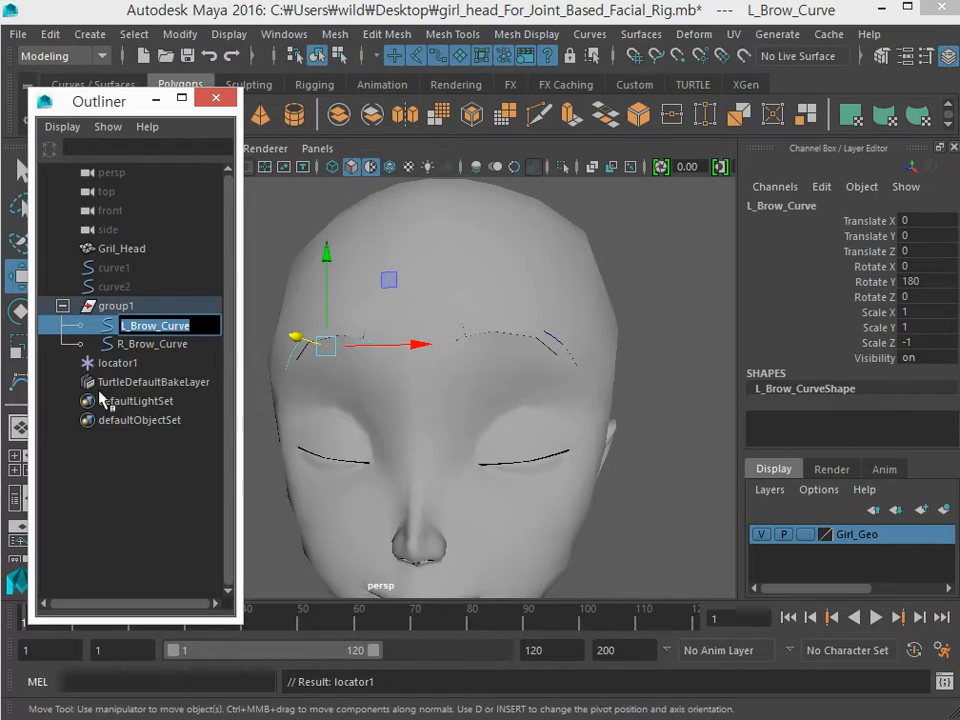
double_click(110, 364)
click(110, 366)
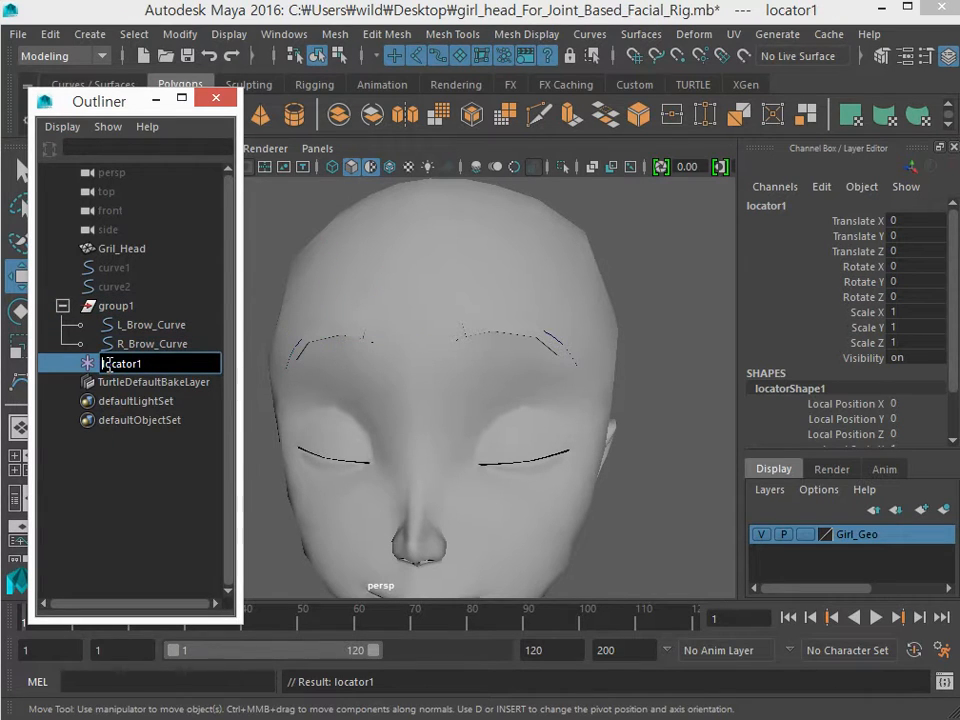
key(ctrl+v)
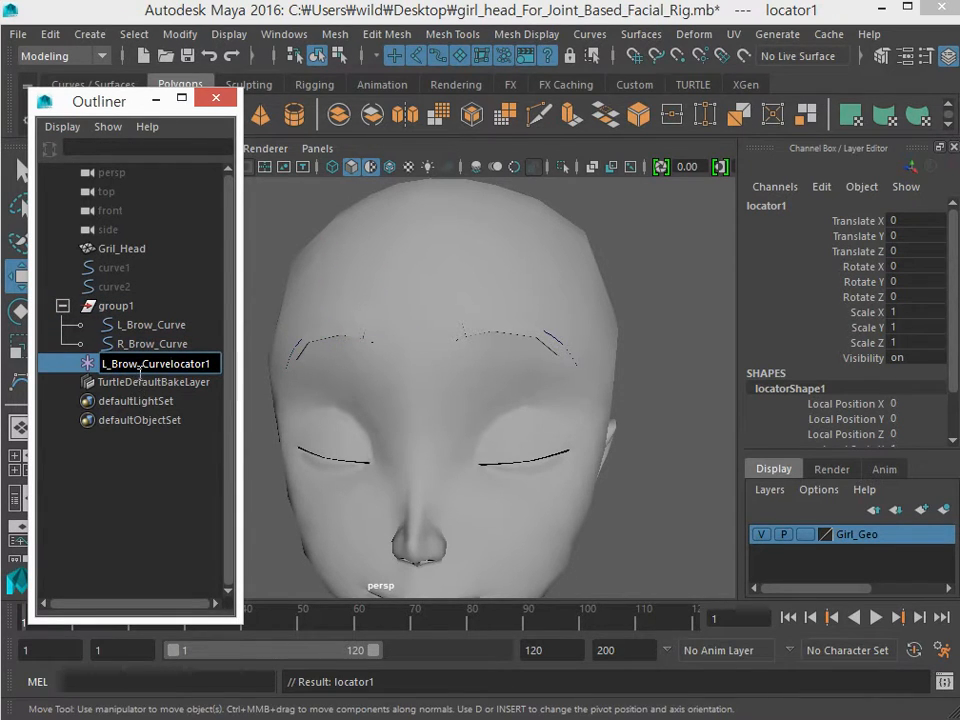
click(139, 366)
key(Delete)
key(Delete)
key(Delete)
key(Delete)
key(Delete)
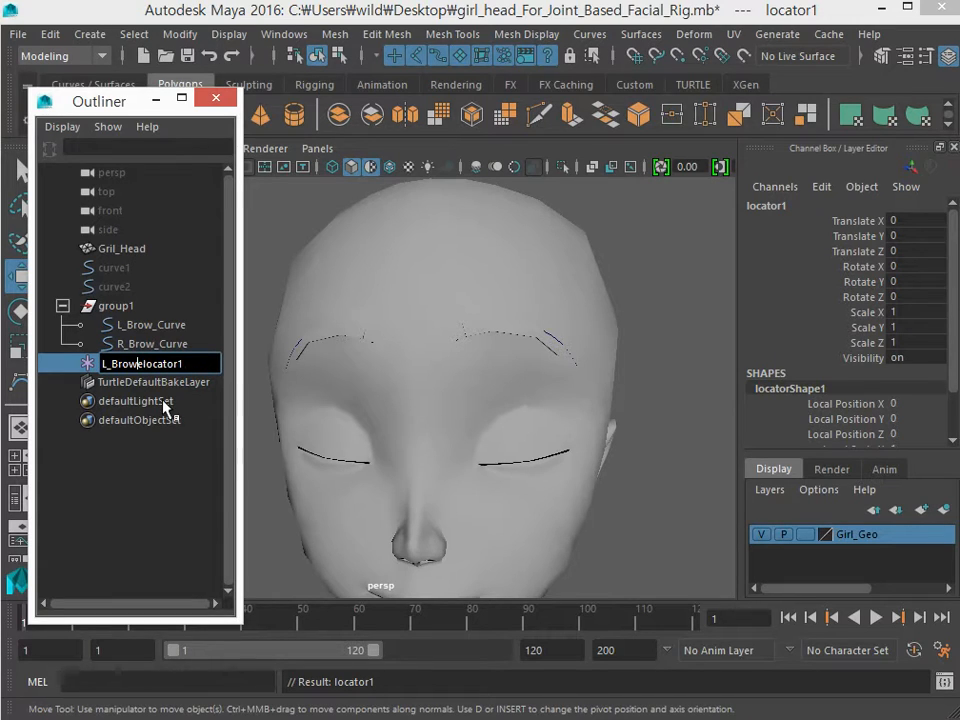
key(Delete)
text(_)
key(Return)
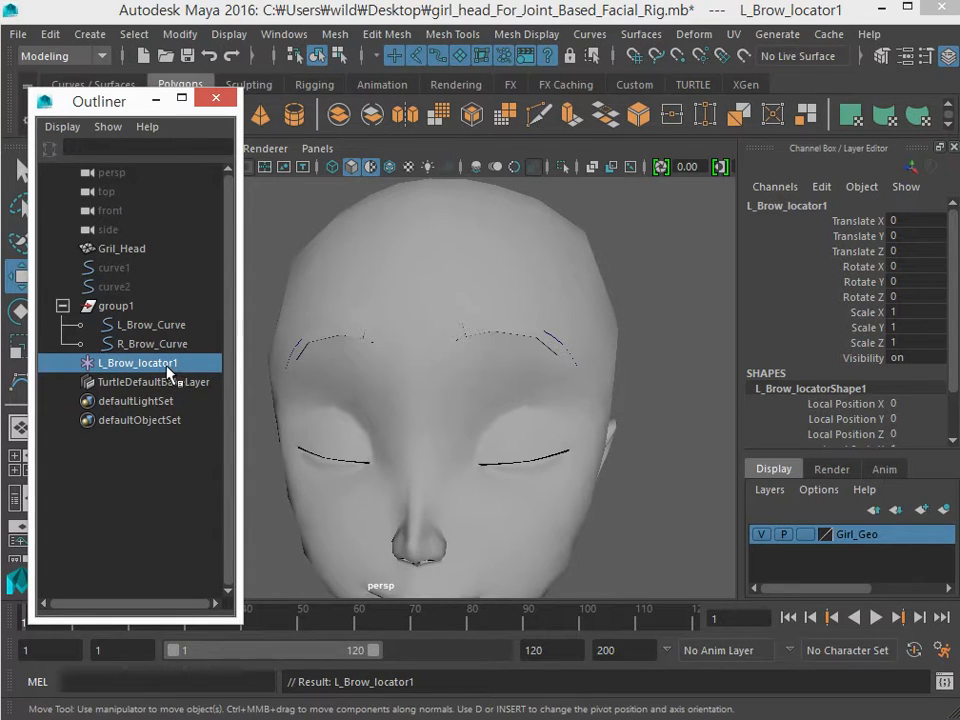
Duplicate L_Brow_locator1 twice to make a set of three left-brow locators
key(ctrl+d)
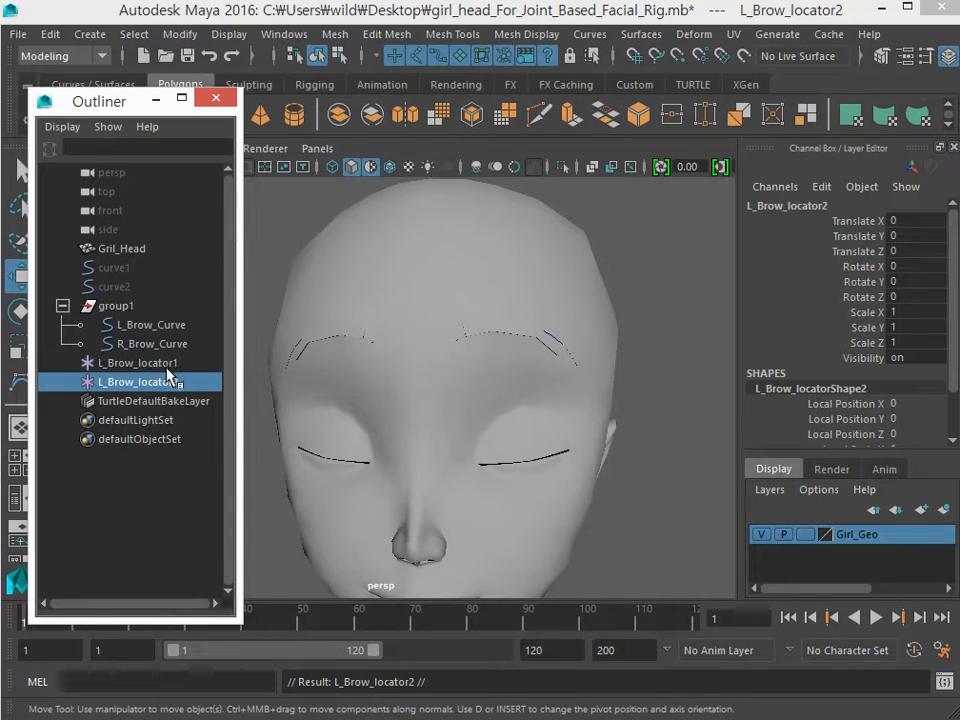
key(ctrl+d)
drag(155, 383, 146, 402)
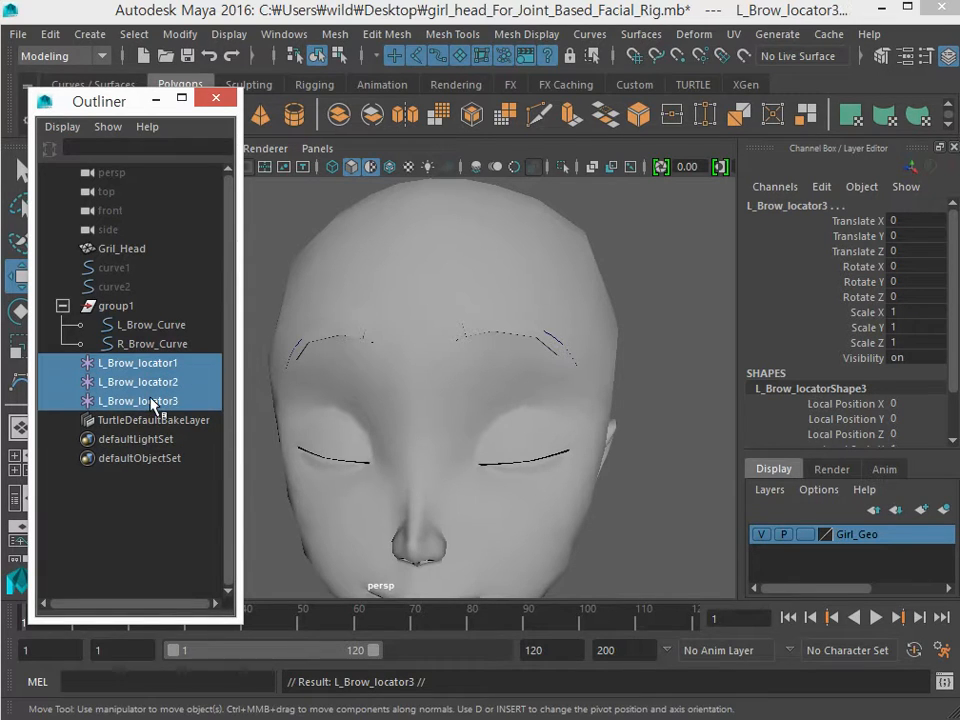
Select R_Brow_Curve and set the Girl_Geo display layer to Template
click(155, 324)
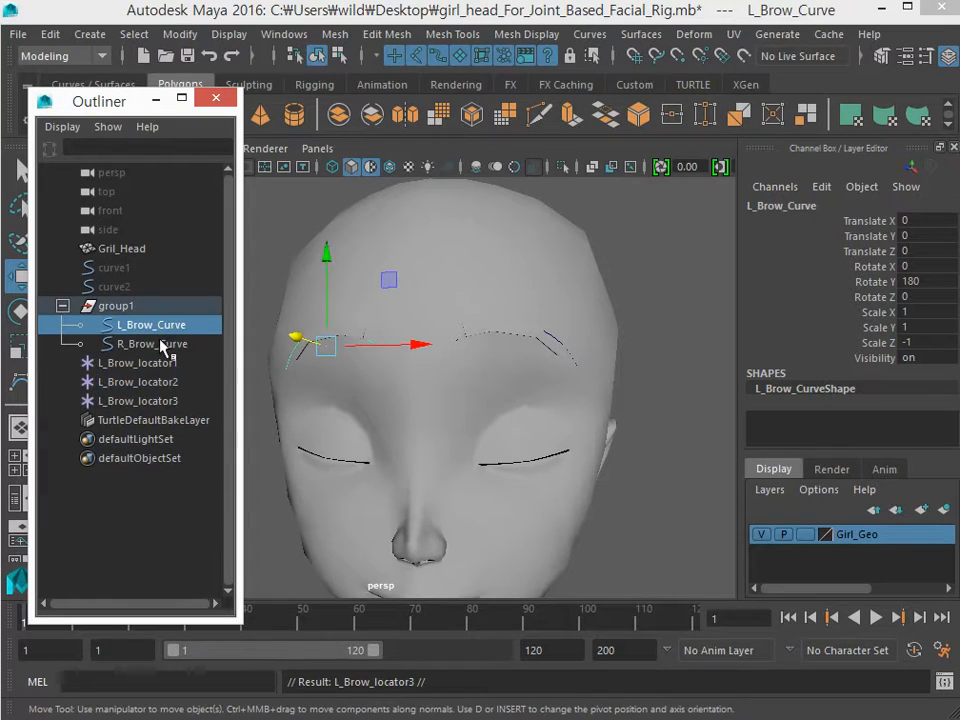
click(150, 344)
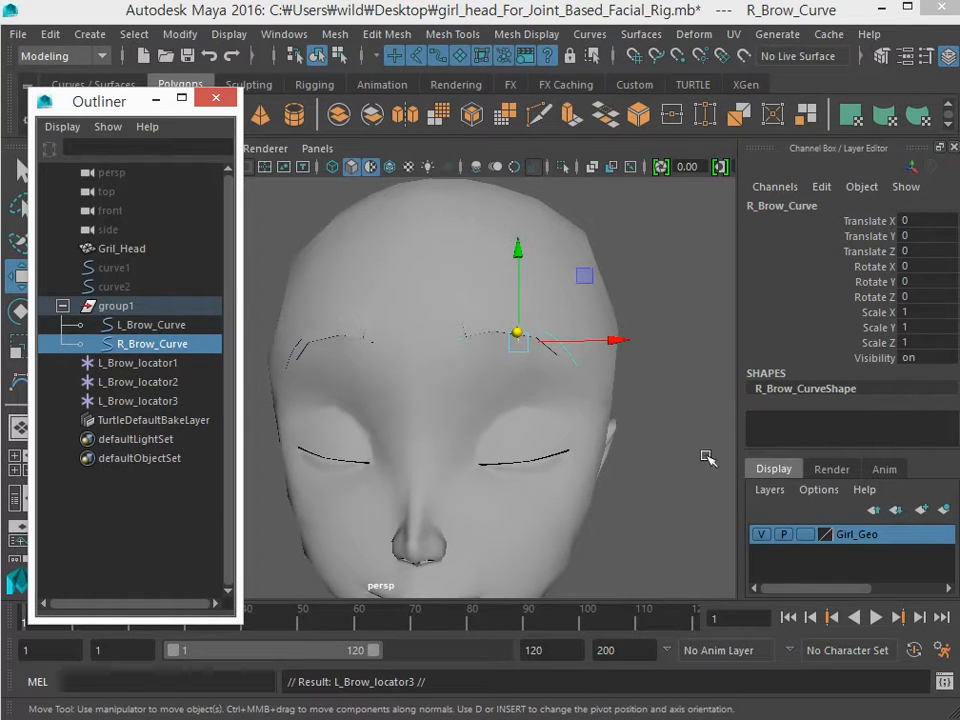
click(806, 534)
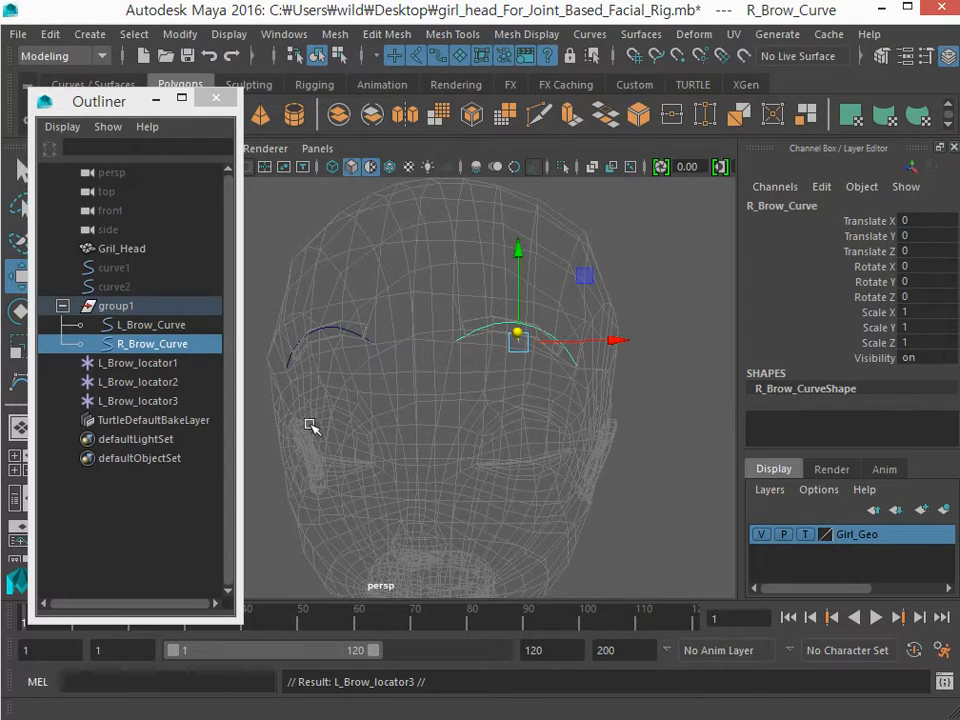
Select L_Brow_locator1 together with R_Brow_Curve and examine where the locator sits at the scene origin relative to the head
click(135, 364)
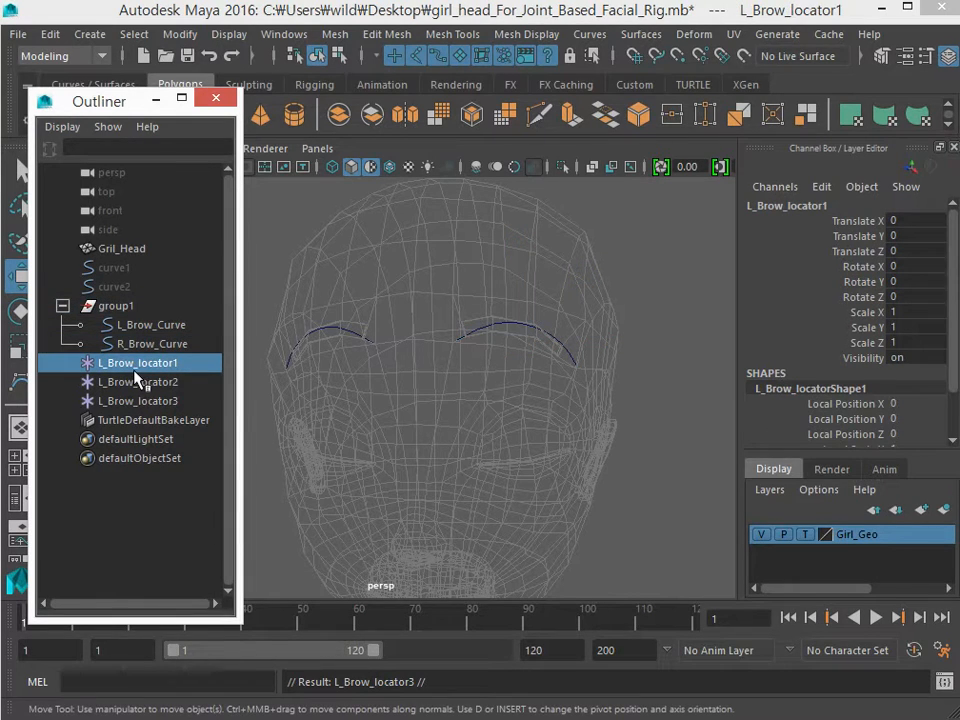
shift+click(476, 326)
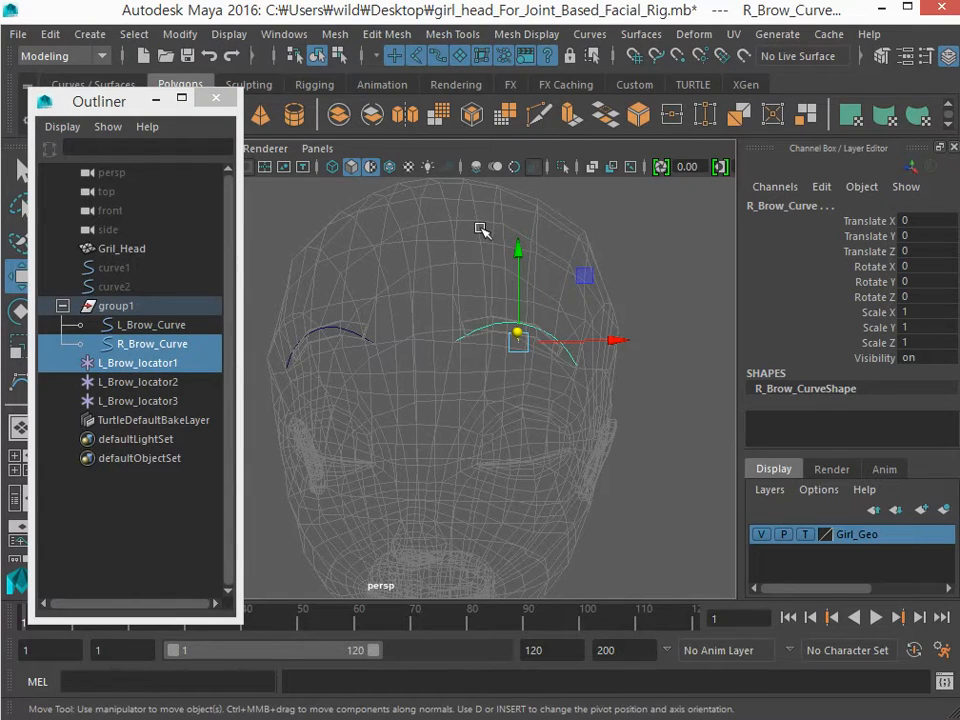
click(140, 364)
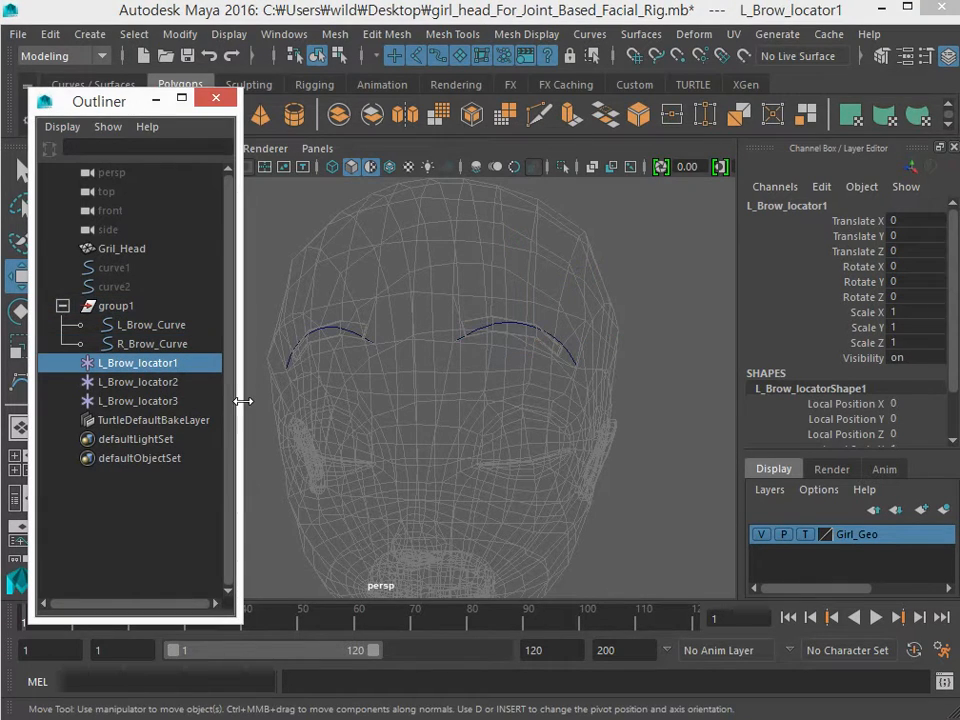
shift+click(505, 327)
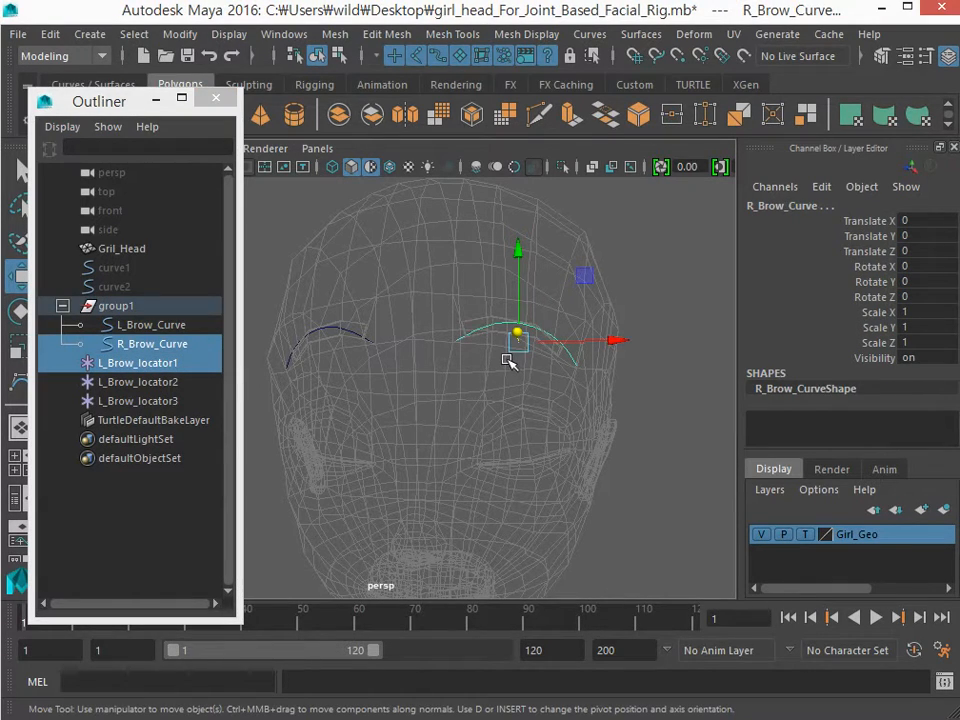
alt+drag(504, 386, 415, 430)
alt+middle_drag(415, 385, 426, 199)
alt+drag(462, 430, 465, 491)
alt+right_drag(485, 489, 450, 482)
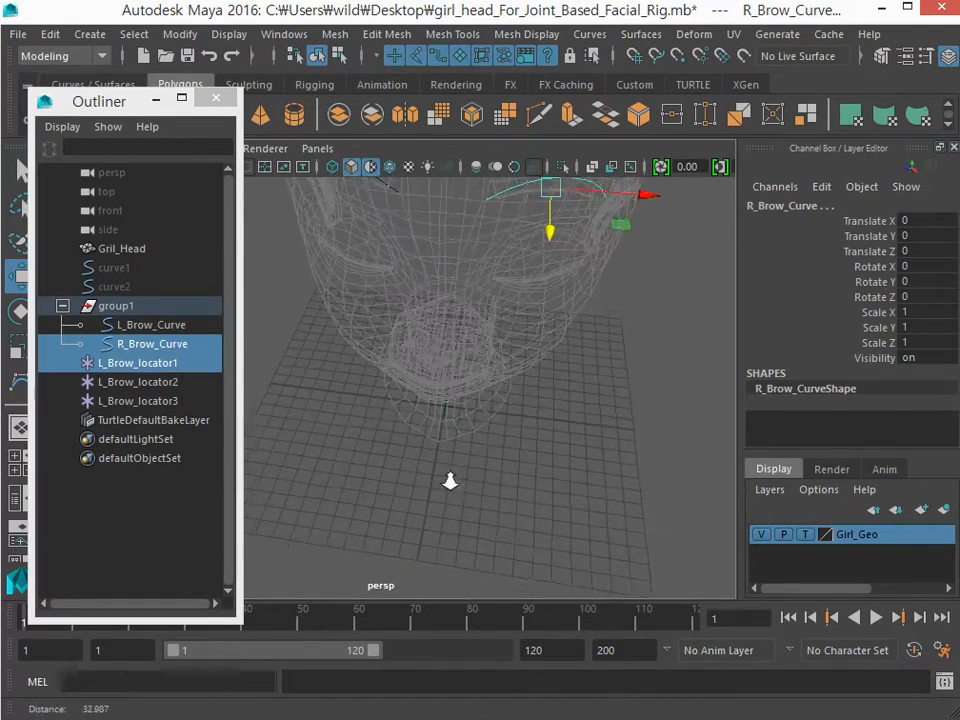
alt+drag(452, 482, 486, 424)
alt+middle_drag(486, 424, 500, 348)
alt+right_drag(505, 350, 958, 480)
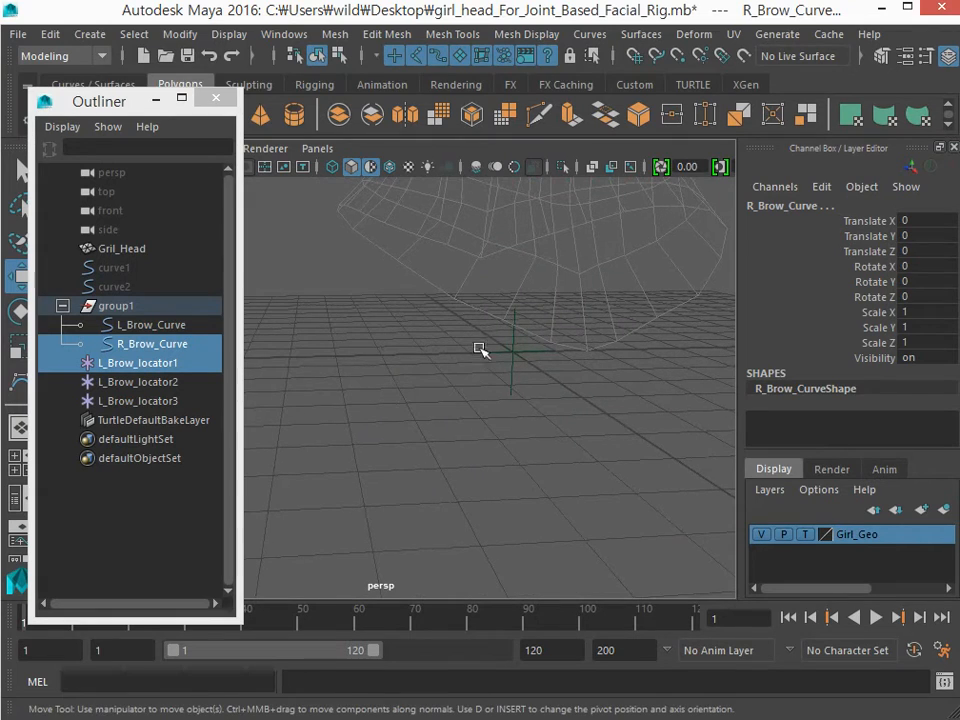
alt+drag(525, 414, 380, 396)
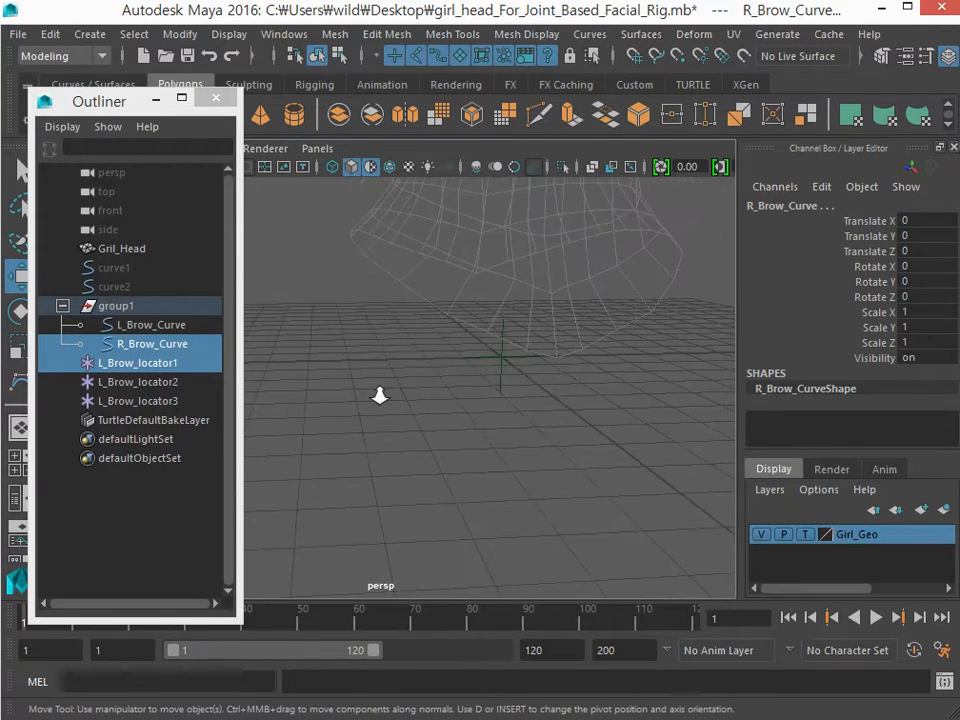
Select only L_Brow_locator1, try moving it along the X axis, and undo the move
click(192, 379)
click(178, 362)
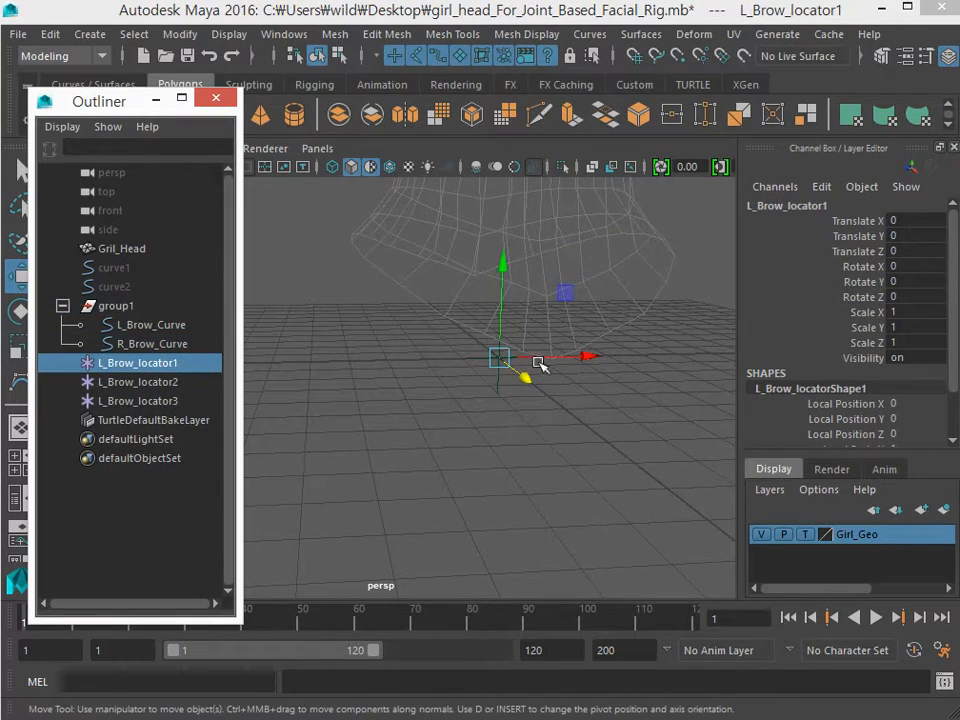
drag(540, 365, 364, 392)
key(ctrl+z)
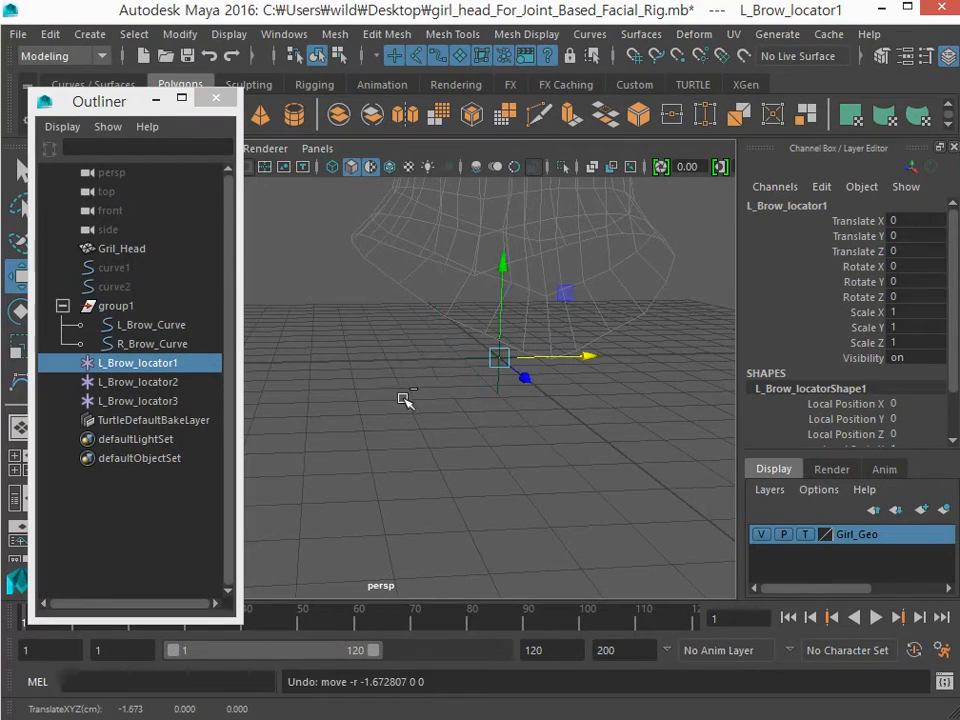
Add R_Brow_Curve to the selection as the last object after L_Brow_locator1, leaving L_Brow_Curve out
alt+right_drag(474, 433, 476, 360)
alt+middle_drag(476, 360, 415, 632)
alt+middle_drag(450, 492, 418, 630)
alt+right_drag(412, 540, 425, 455)
ctrl+click(150, 324)
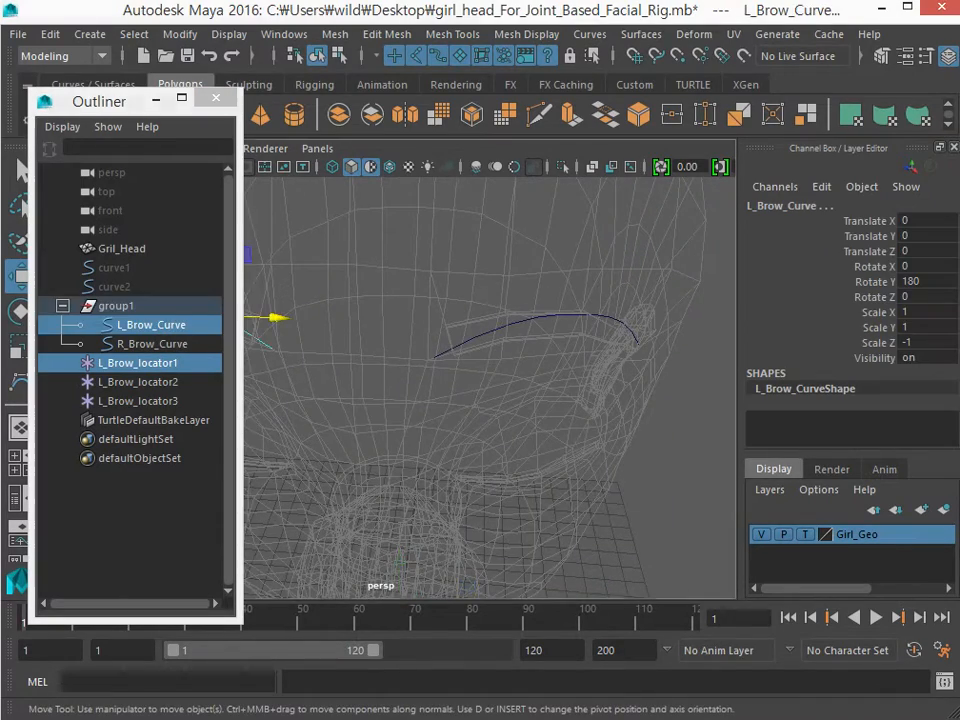
alt+drag(510, 425, 440, 424)
ctrl+click(152, 324)
ctrl+click(152, 344)
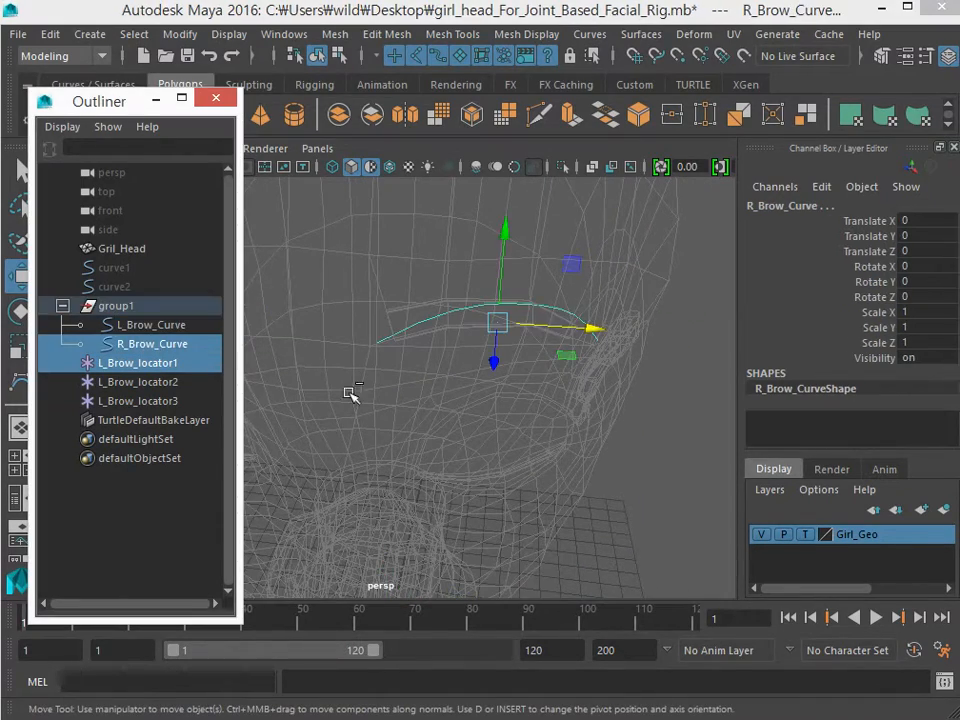
alt+drag(349, 393, 542, 463)
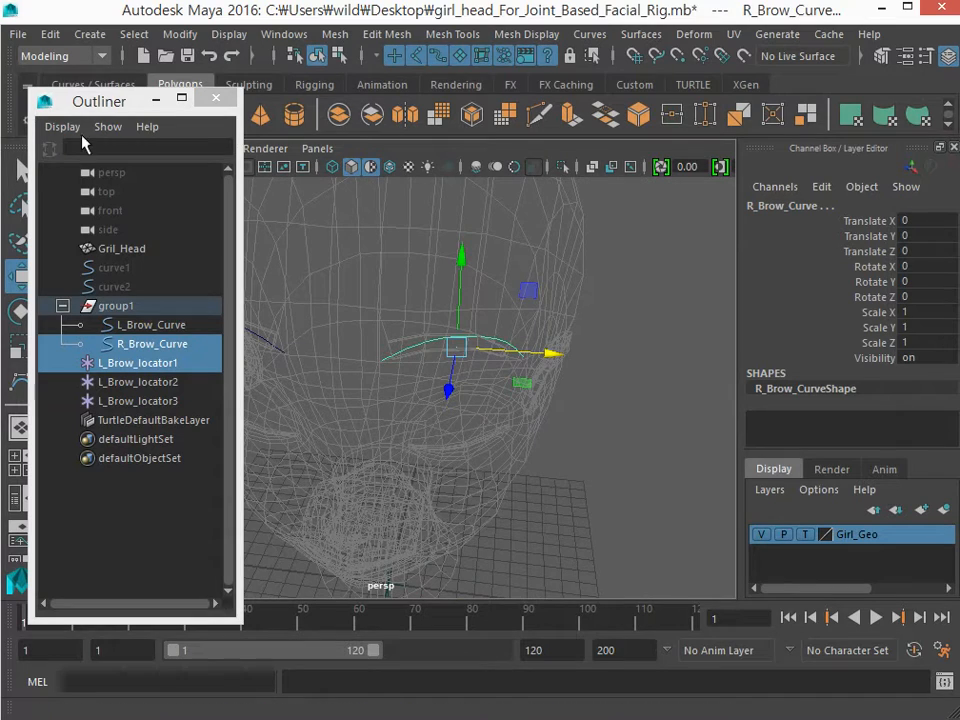
Switch to the Animation menu set and attach L_Brow_locator1 to R_Brow_Curve as a motion path
click(40, 56)
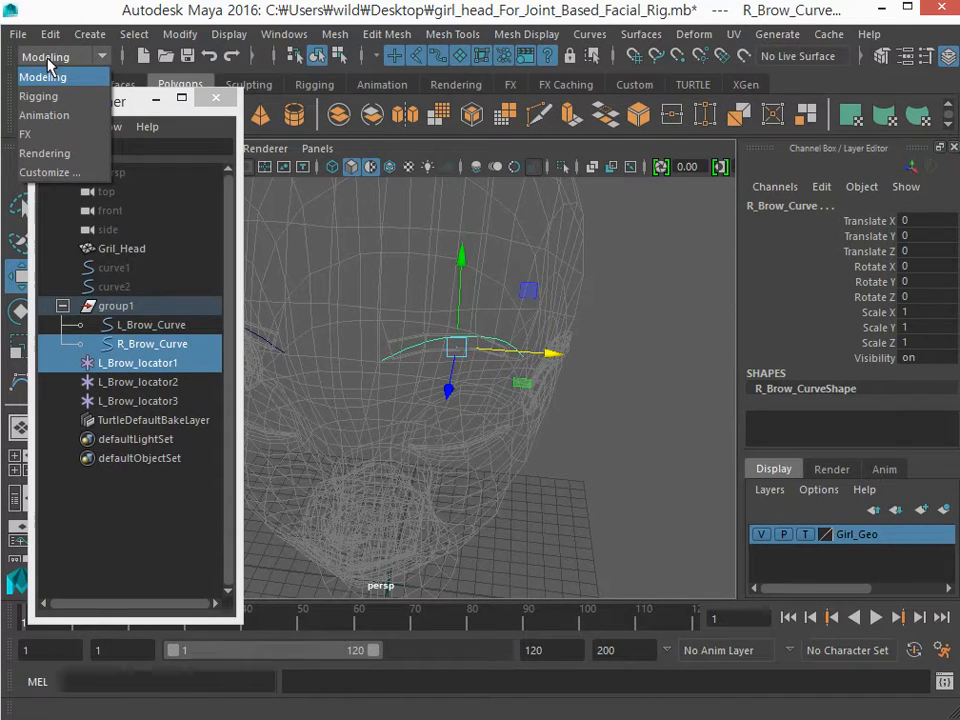
click(45, 115)
click(476, 39)
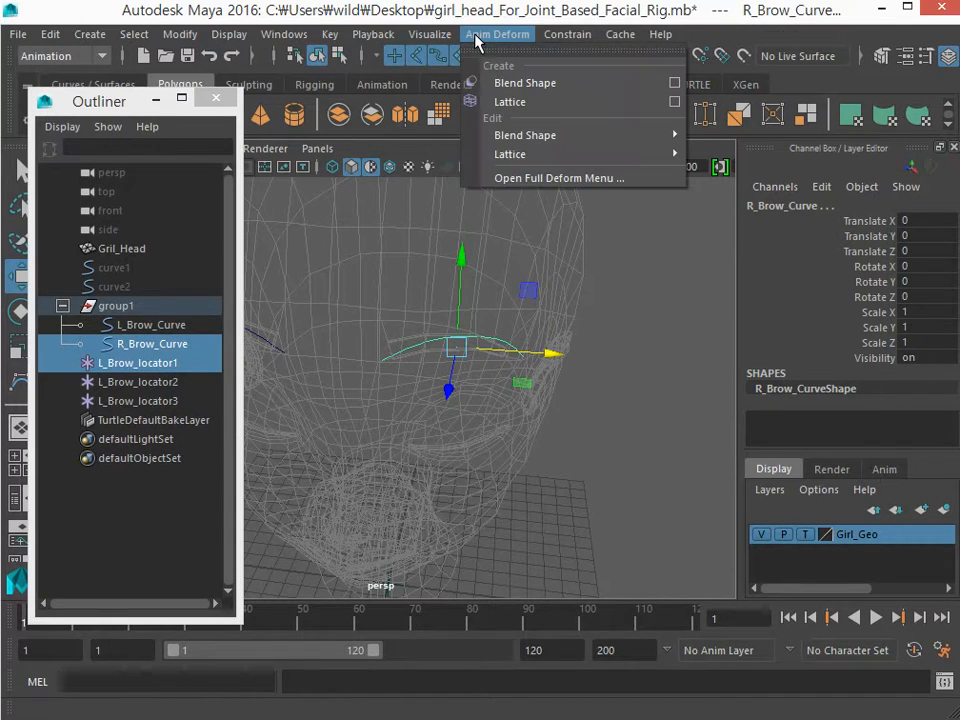
click(569, 35)
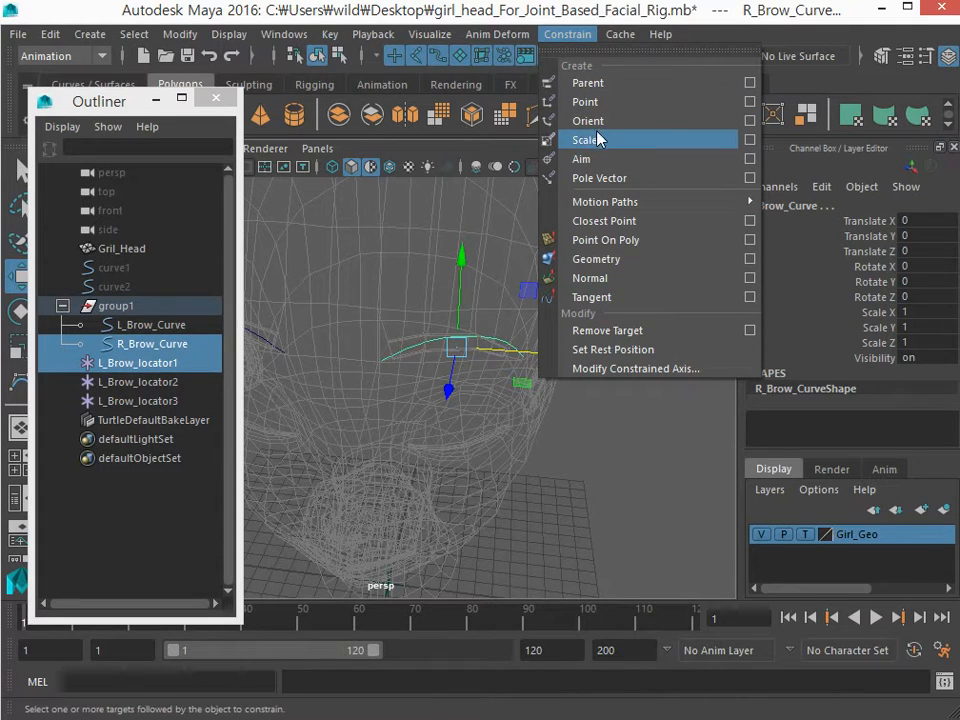
mouse_move(570, 203)
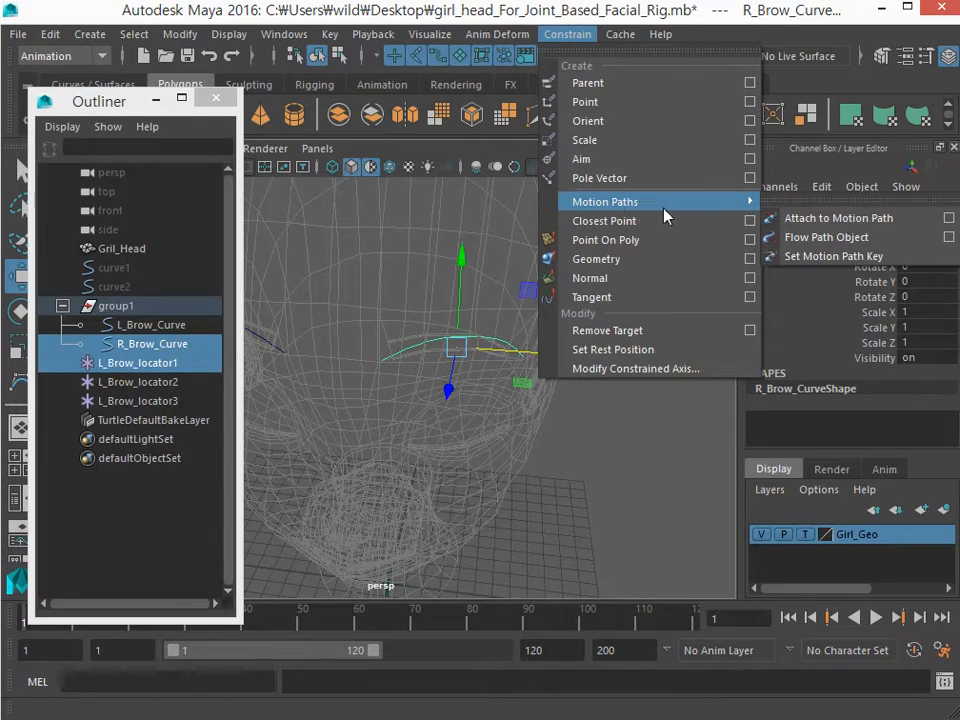
click(829, 220)
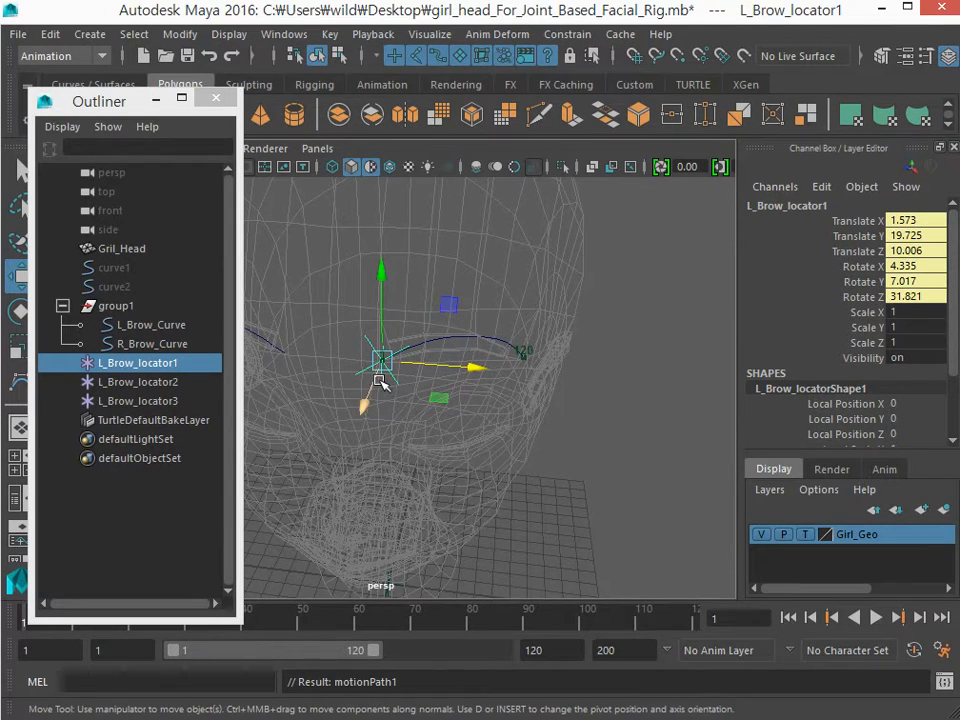
Shorten the Outliner window, play back L_Brow_locator1 travelling along the brow curve, and return to frame 1
drag(239, 622, 241, 541)
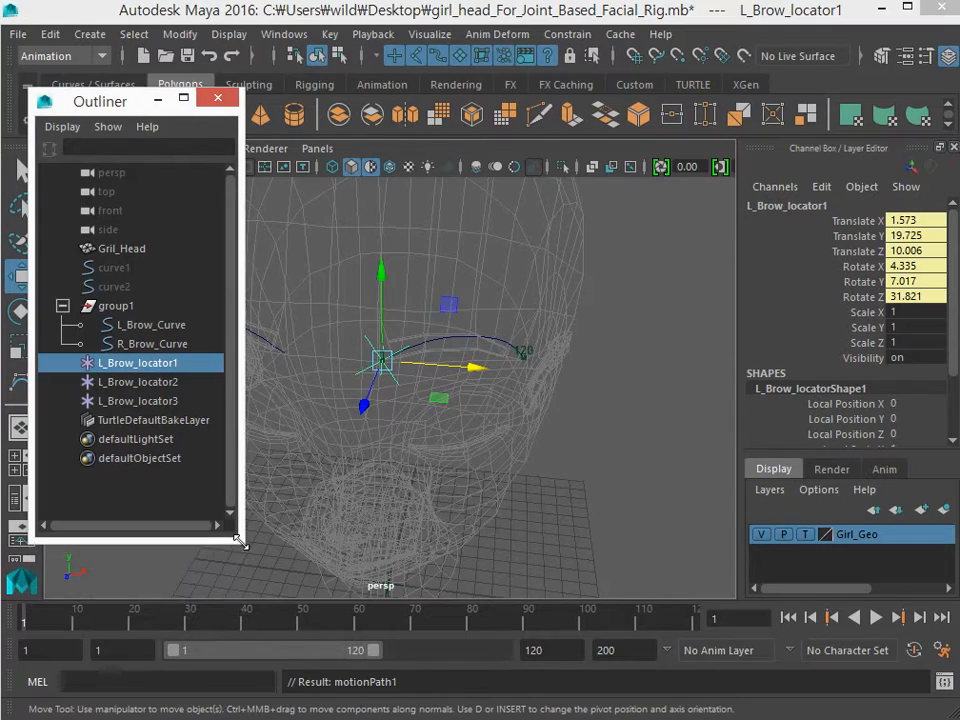
alt+middle_drag(479, 374, 455, 452)
alt+right_drag(455, 452, 625, 434)
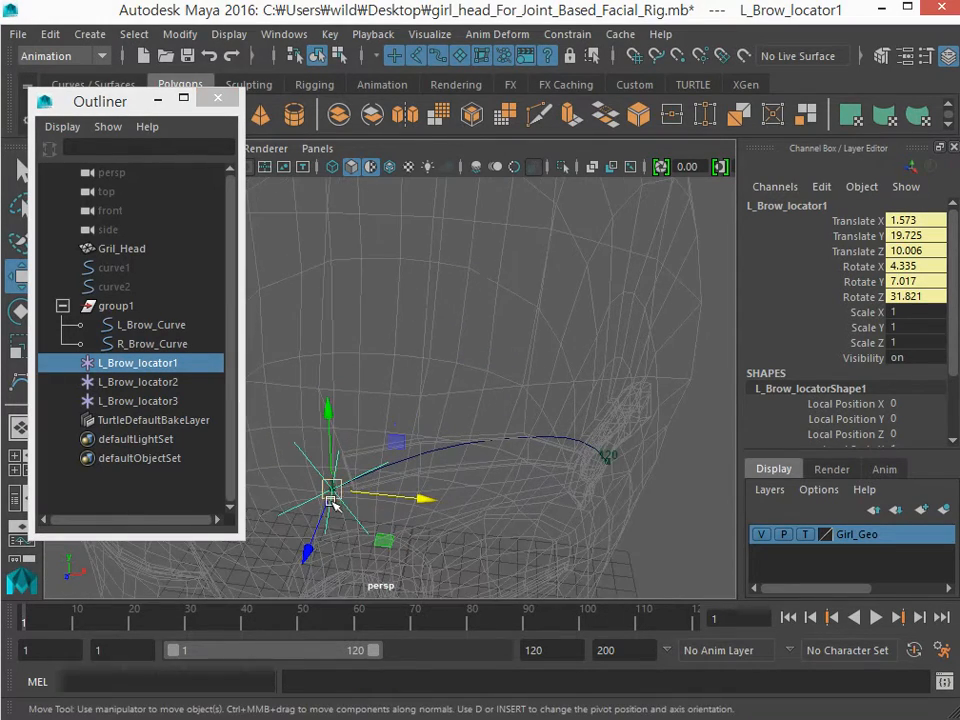
alt+drag(556, 453, 553, 395)
alt+right_drag(517, 412, 408, 388)
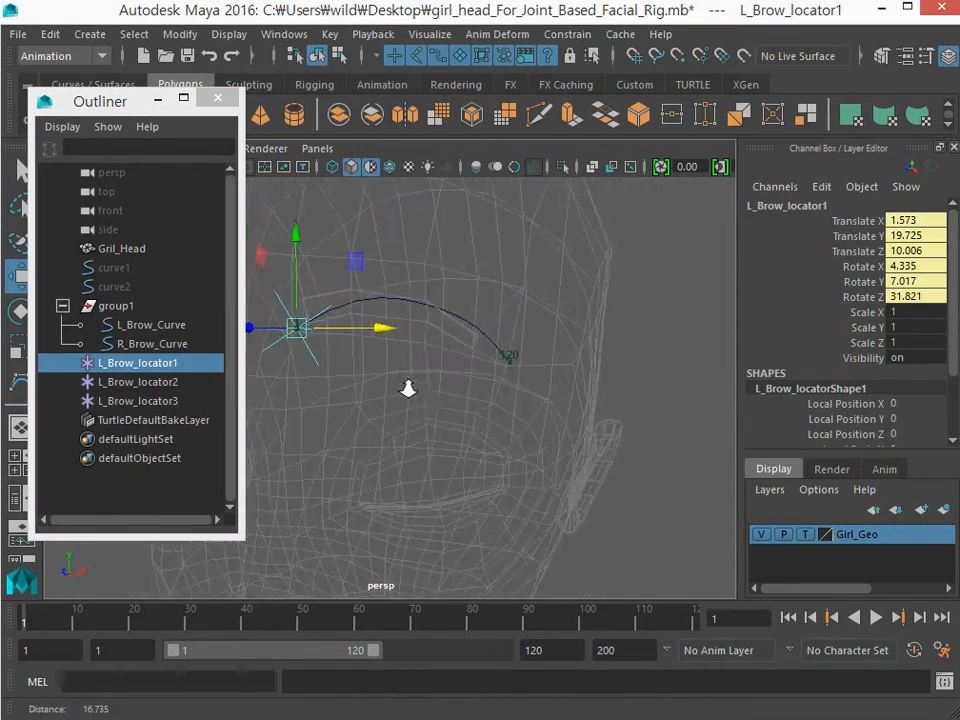
alt+middle_drag(408, 388, 454, 422)
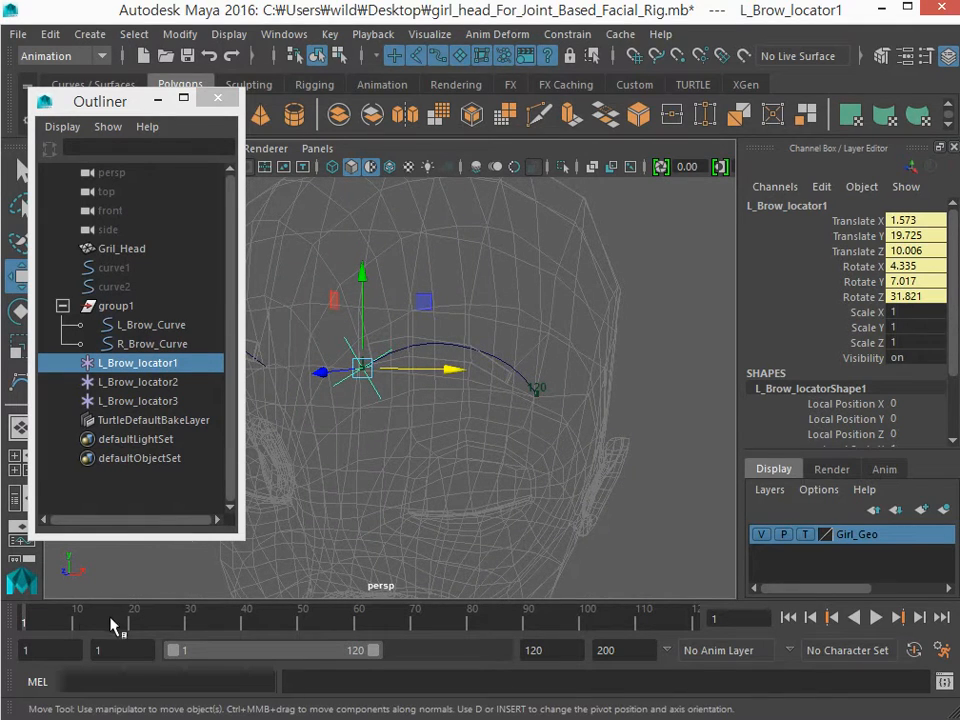
key(alt+v)
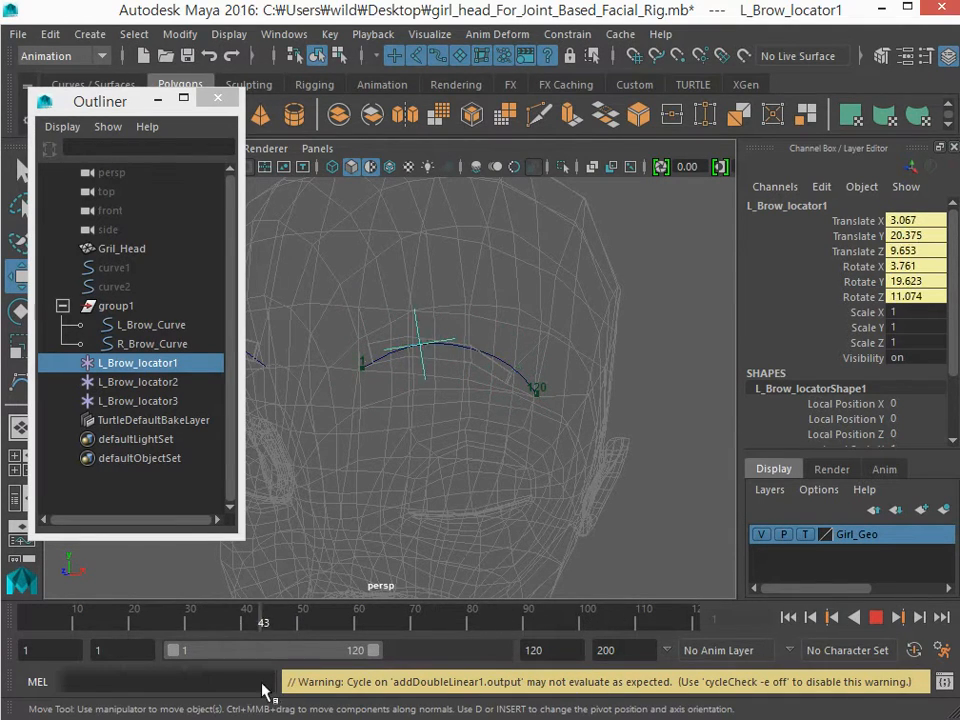
drag(262, 684, 0, 695)
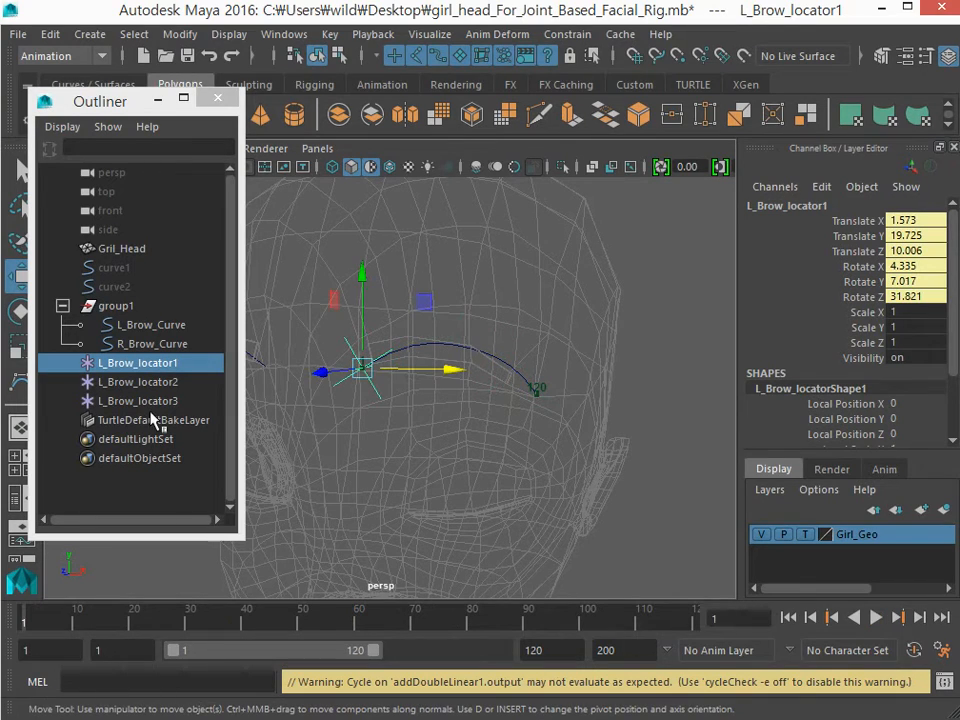
Attach L_Brow_locator2 to R_Brow_Curve as a motion path
click(150, 382)
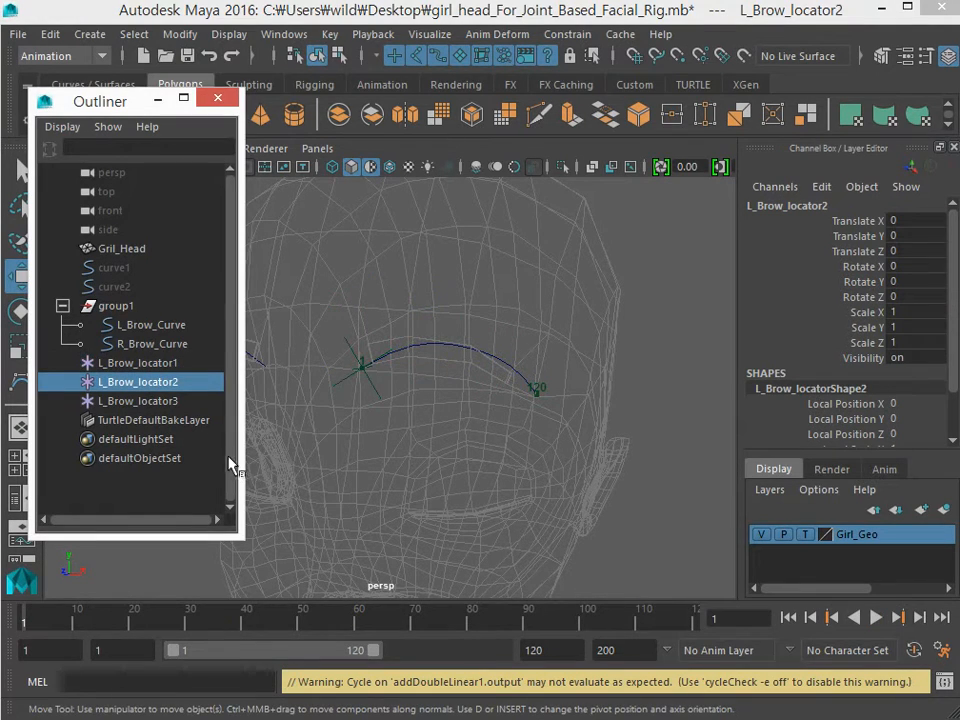
ctrl+click(170, 344)
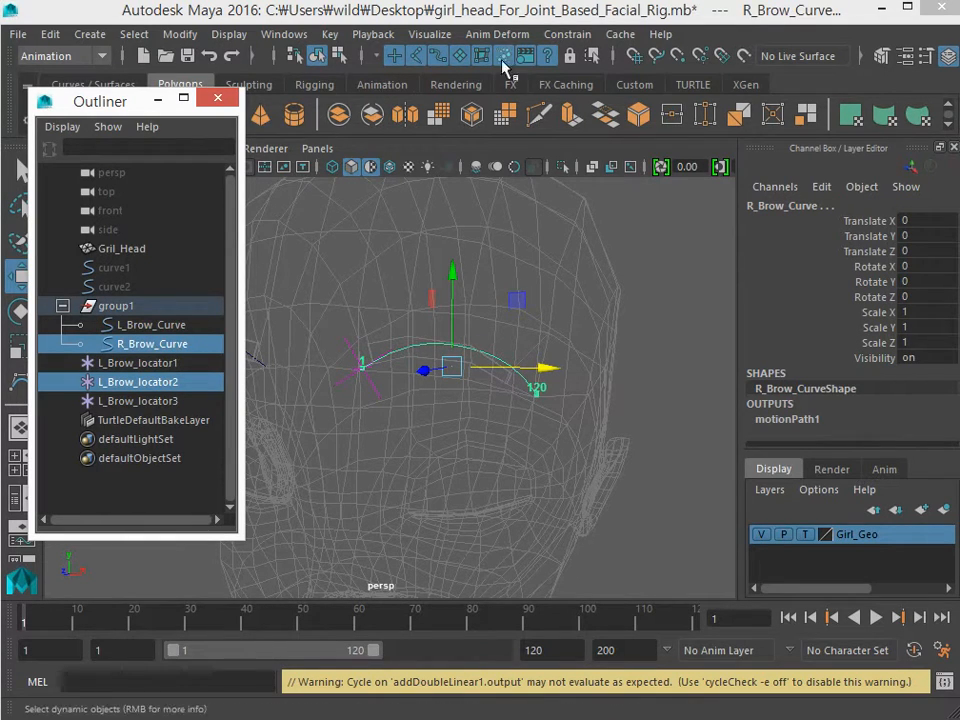
click(567, 34)
mouse_move(621, 201)
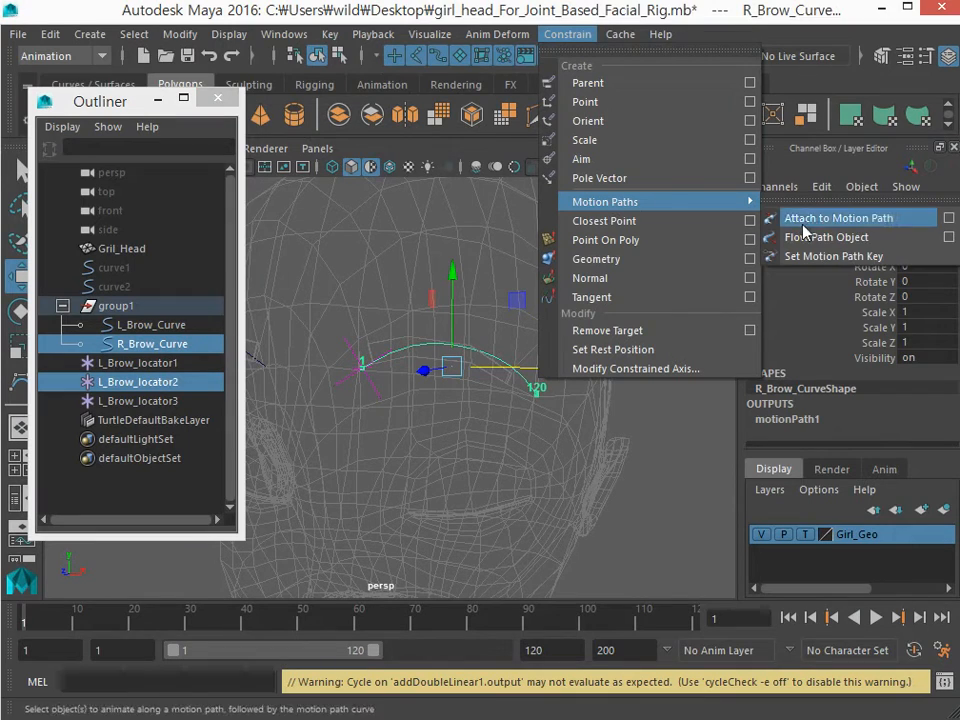
click(822, 220)
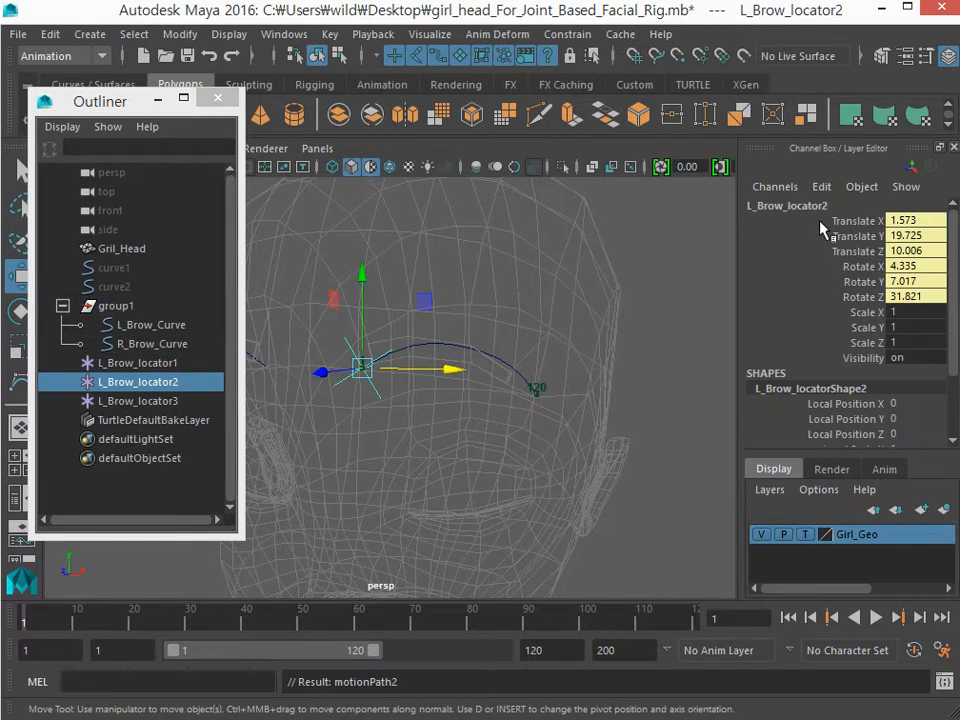
Attach L_Brow_locator3 to R_Brow_Curve as a motion path
click(146, 401)
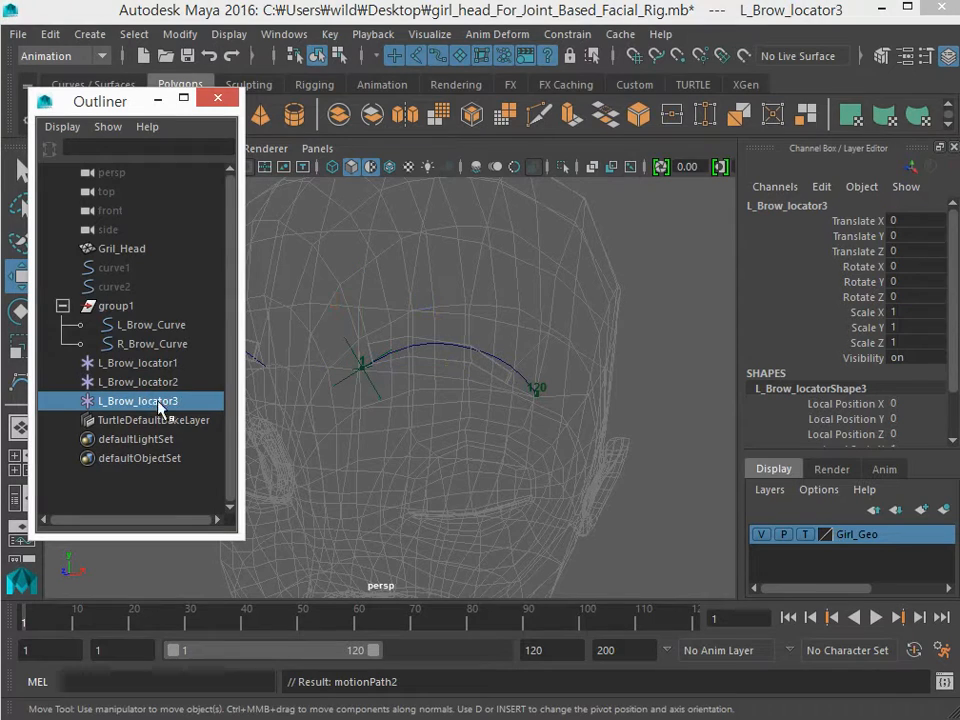
ctrl+click(150, 343)
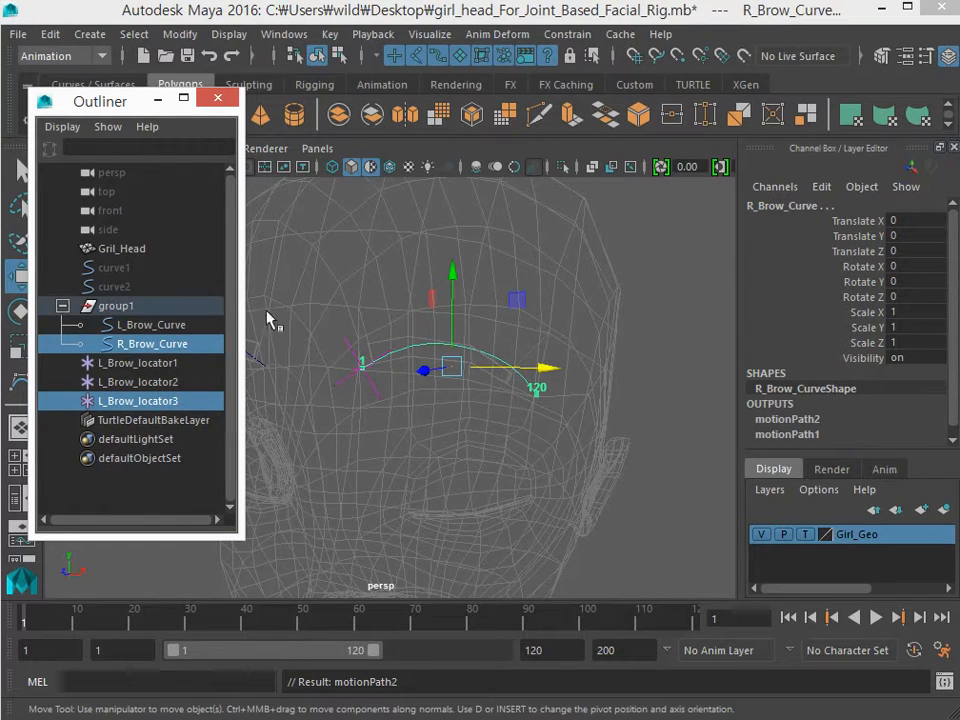
click(575, 34)
mouse_move(632, 202)
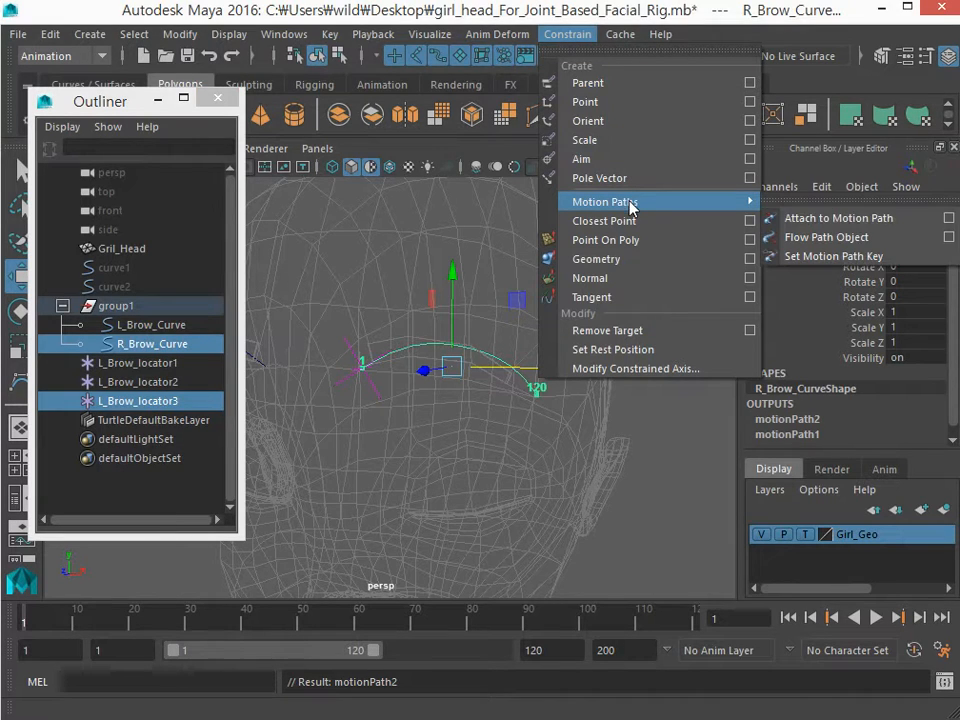
click(838, 218)
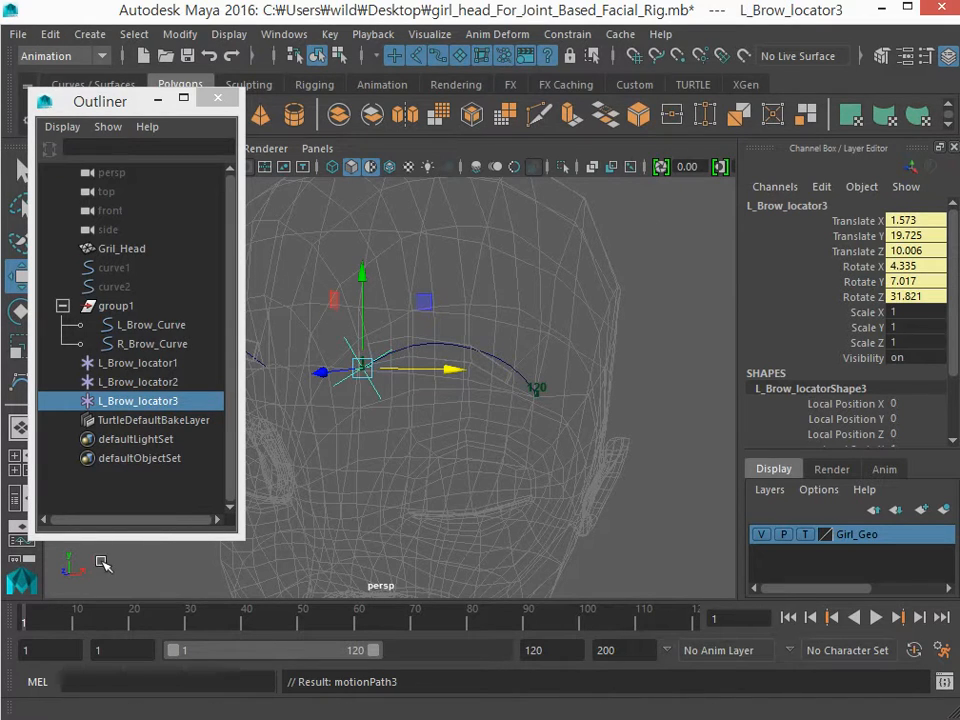
Play back the motion of the three attached brow locators and return to frame 1
key(alt+v)
drag(172, 632, 23, 628)
key(alt+v)
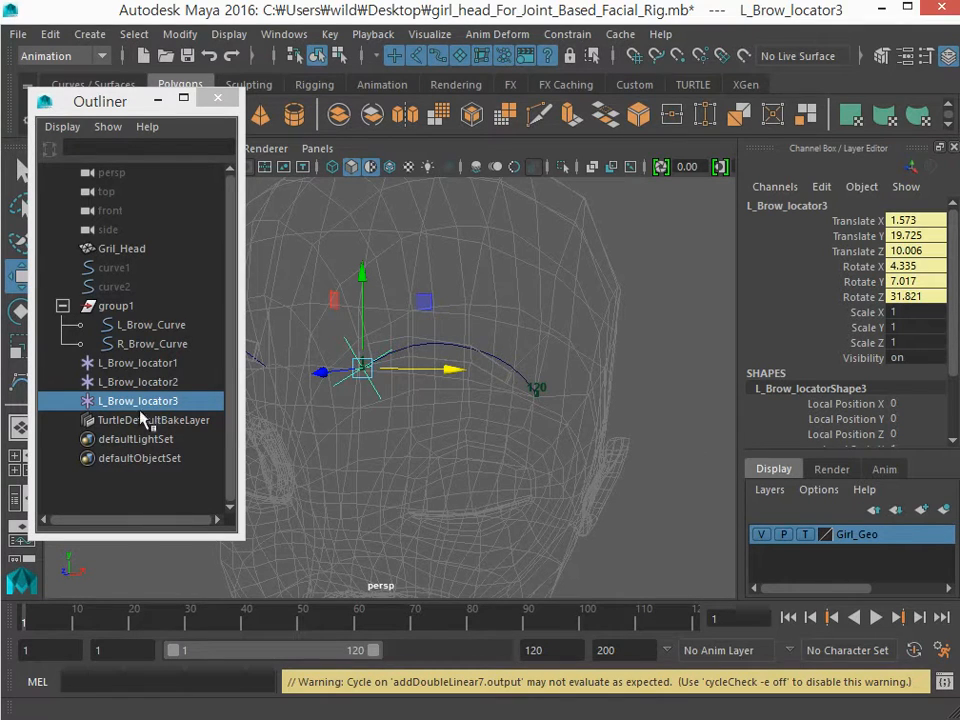
Show the motionPath1 attributes of L_Brow_locator1, scrub the animation to frame 41, and return to frame 1
click(125, 363)
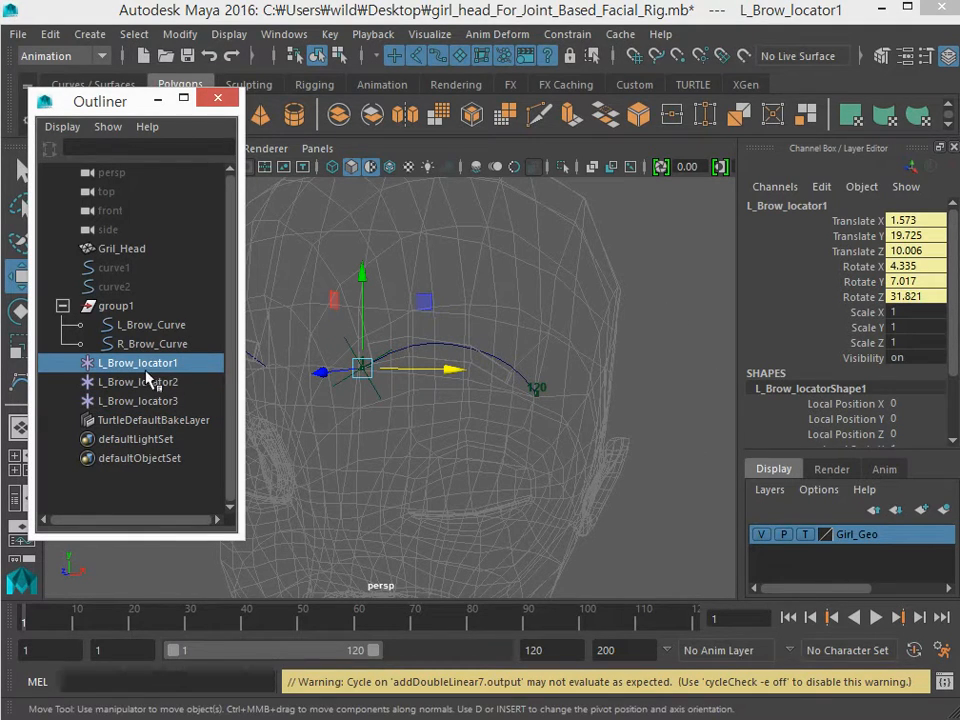
click(957, 330)
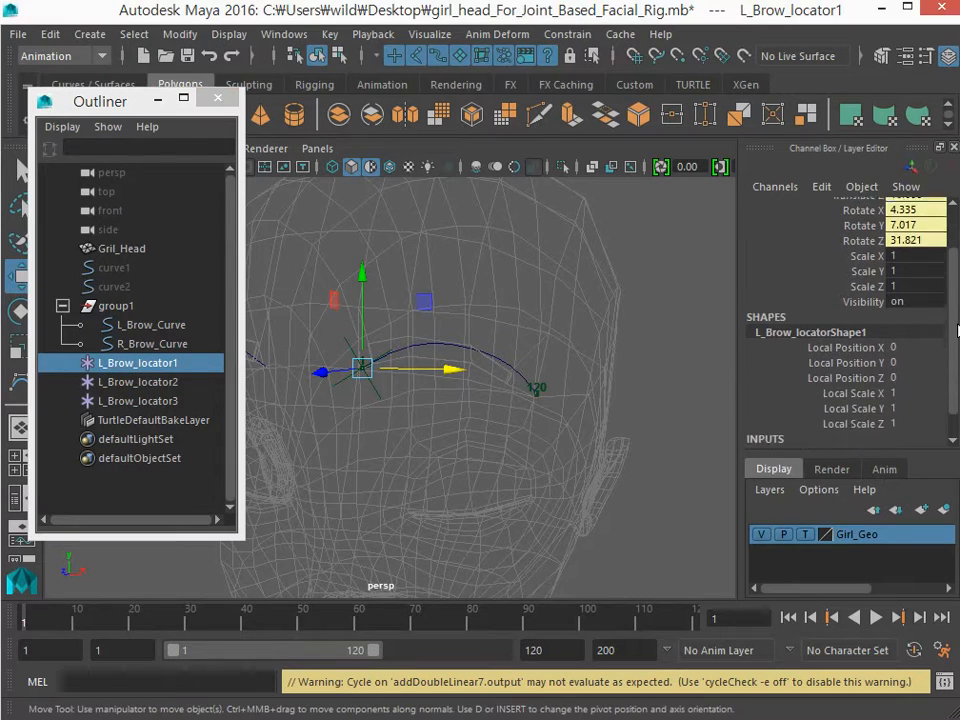
scroll(957, 330, down, 1)
click(785, 422)
scroll(788, 432, down, 2)
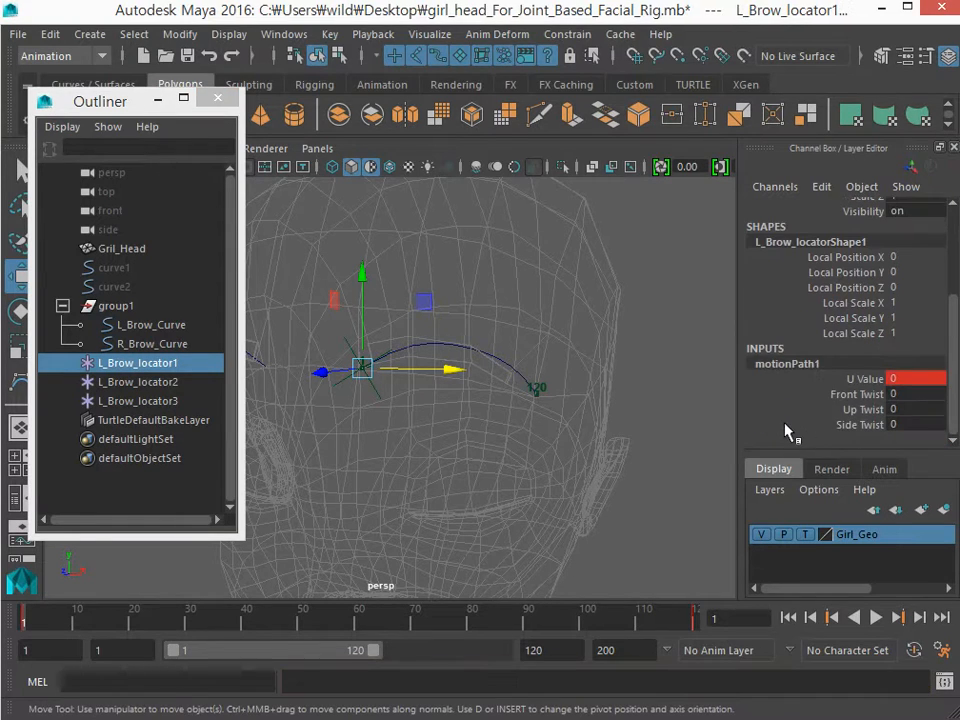
click(251, 628)
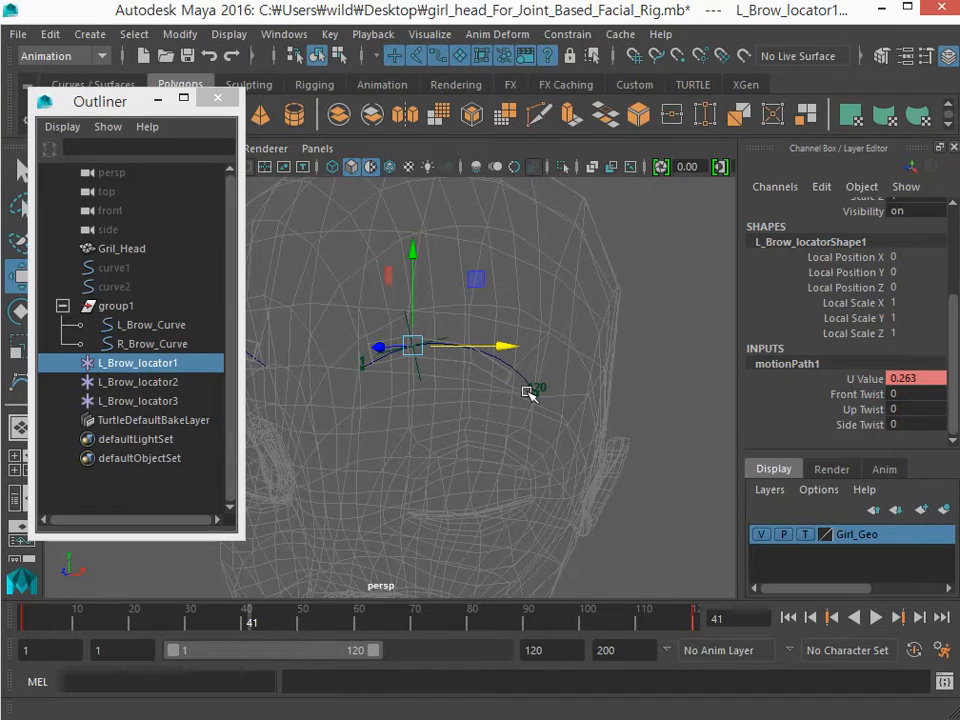
drag(246, 619, 18, 611)
Delete the U Value animation keys from motionPath1 of L_Brow_locator1
click(866, 379)
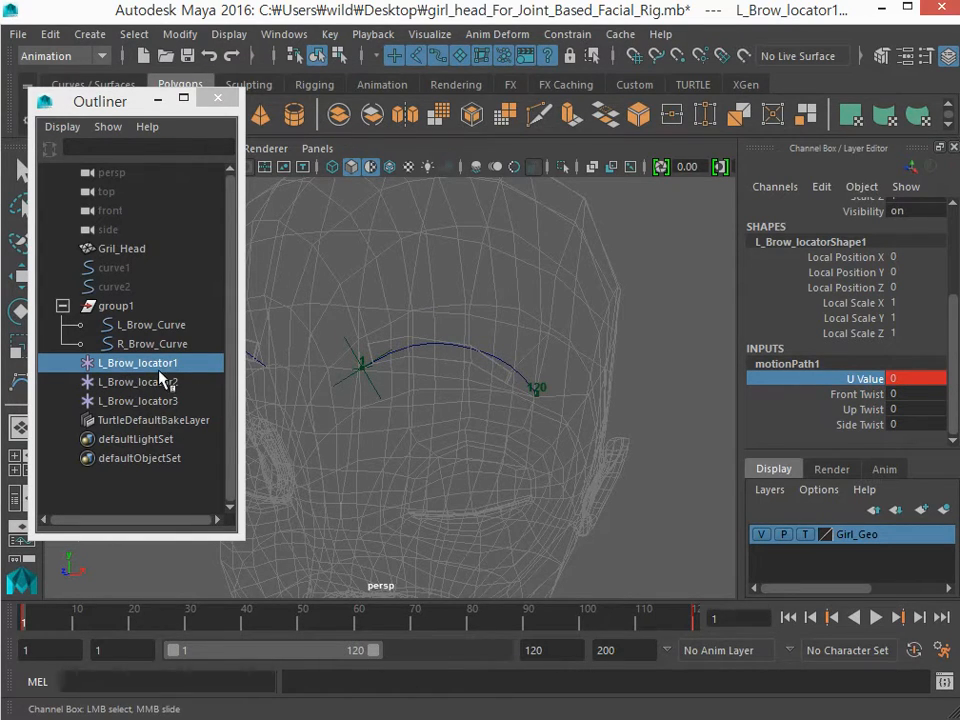
right_click(866, 382)
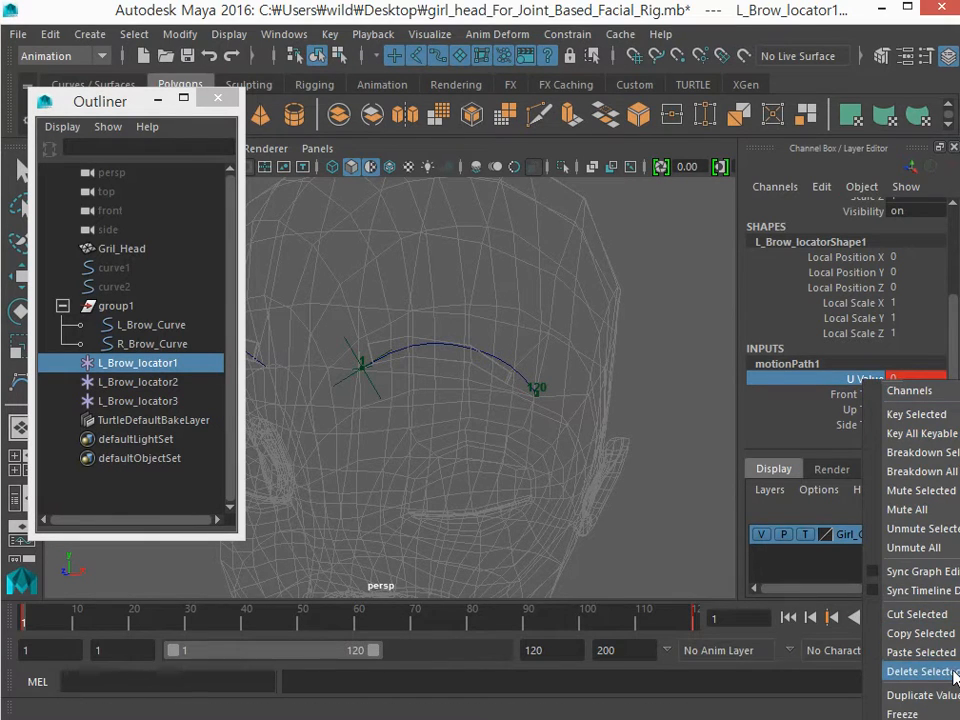
click(920, 671)
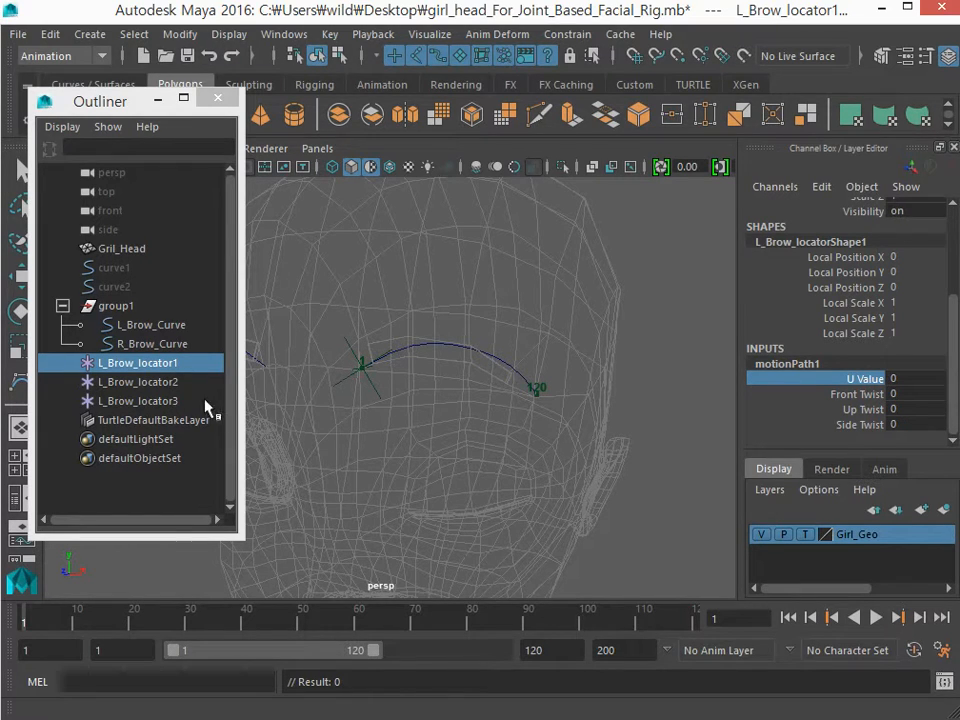
Delete the U Value keys from motionPath2 of L_Brow_locator2 and set its U Value to 0.5
key(w)
click(163, 382)
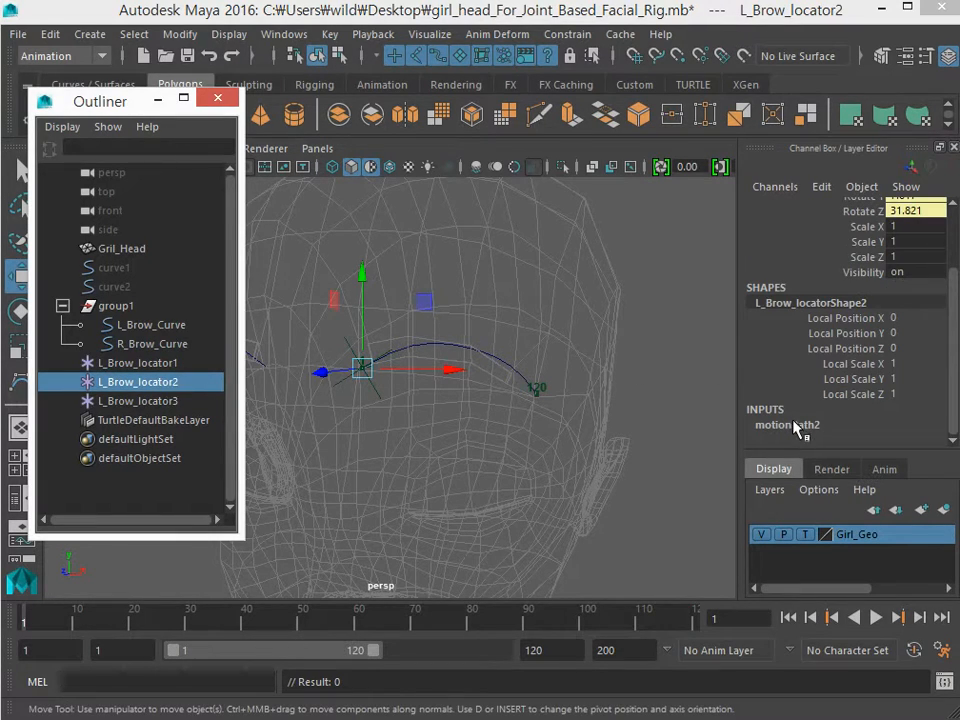
click(794, 425)
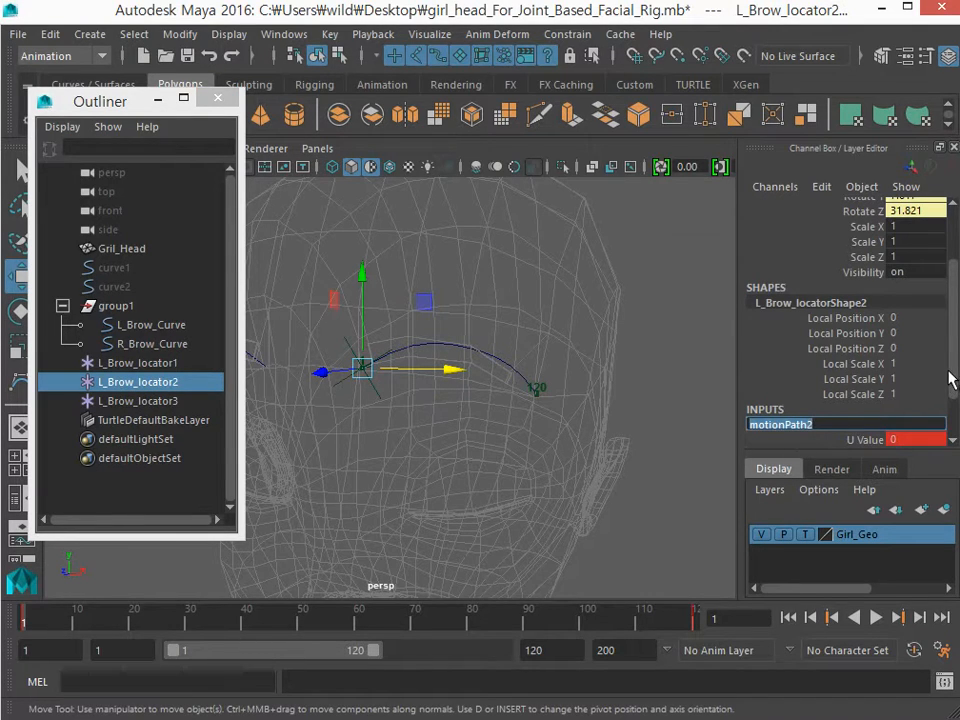
scroll(950, 380, down, 3)
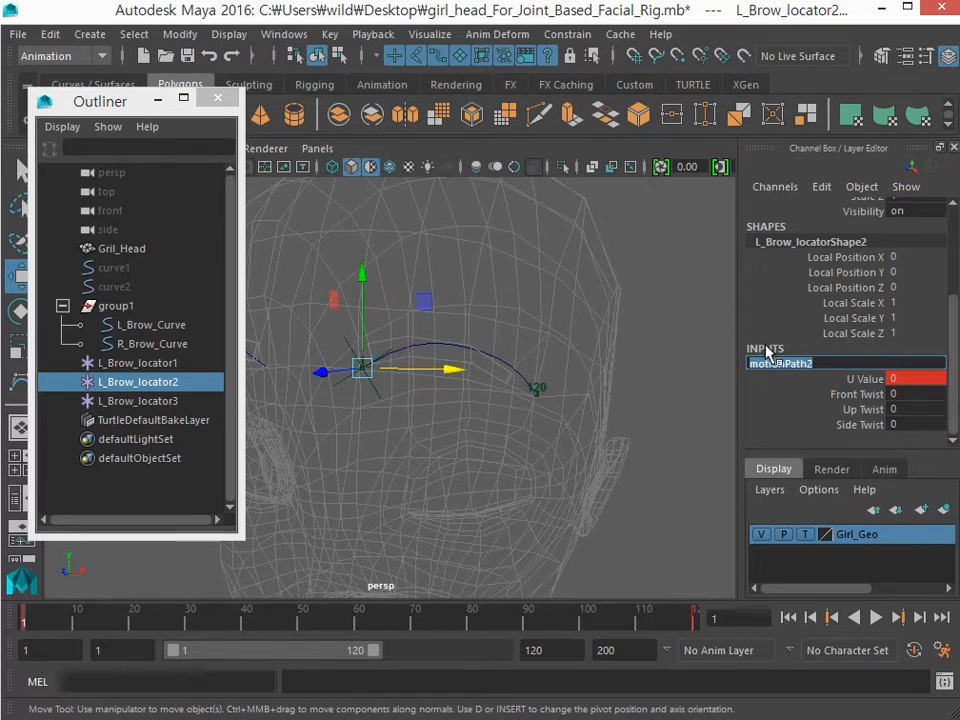
click(850, 379)
right_click(882, 381)
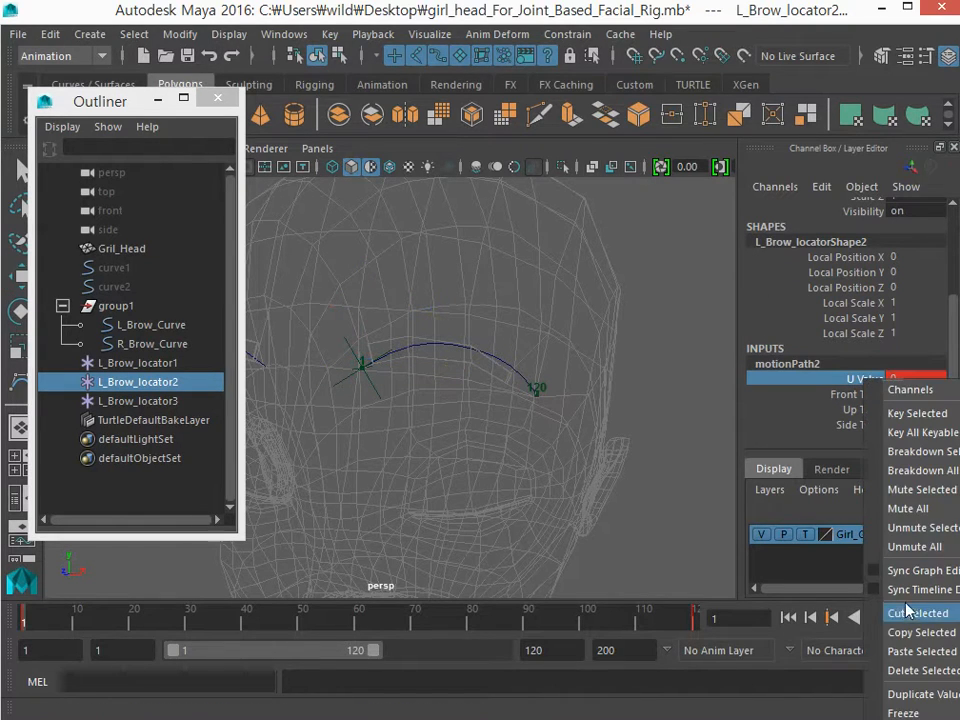
click(935, 677)
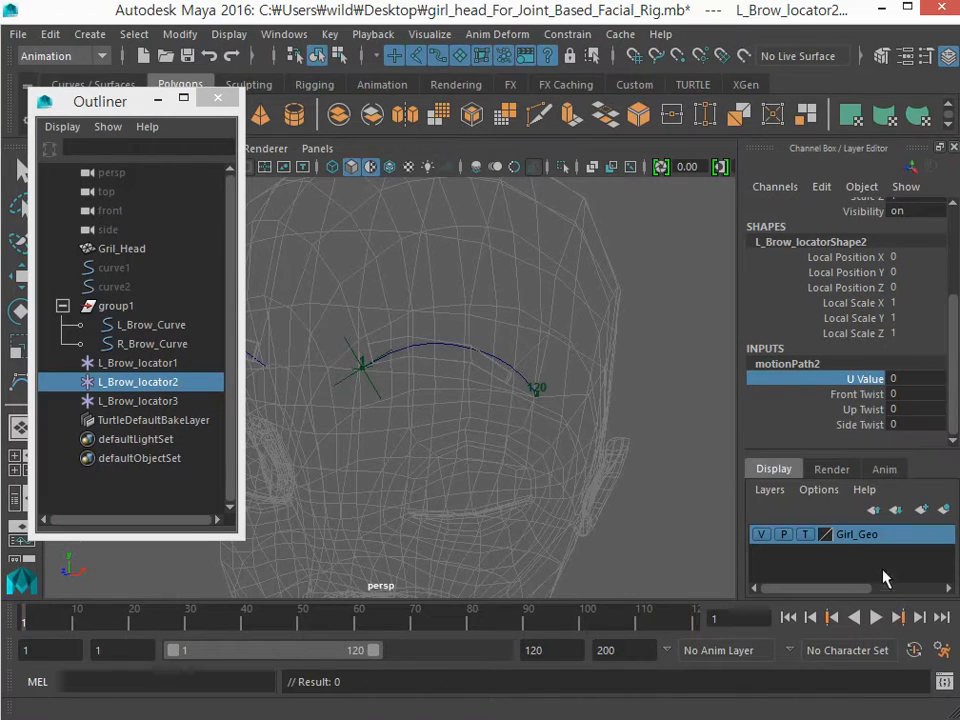
click(898, 380)
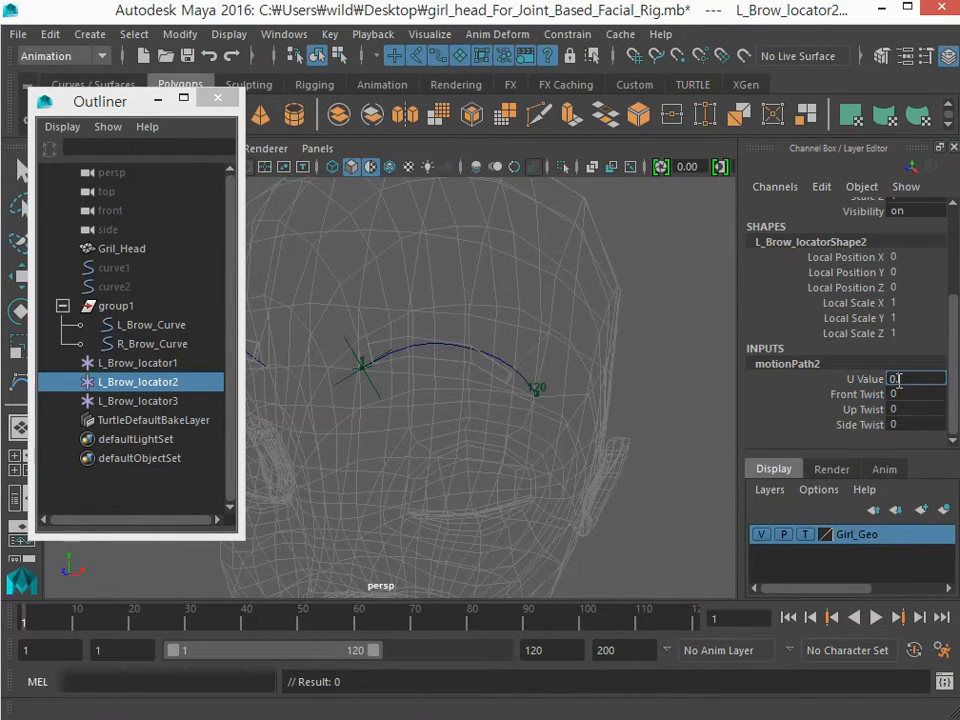
text(0.5)
key(Return)
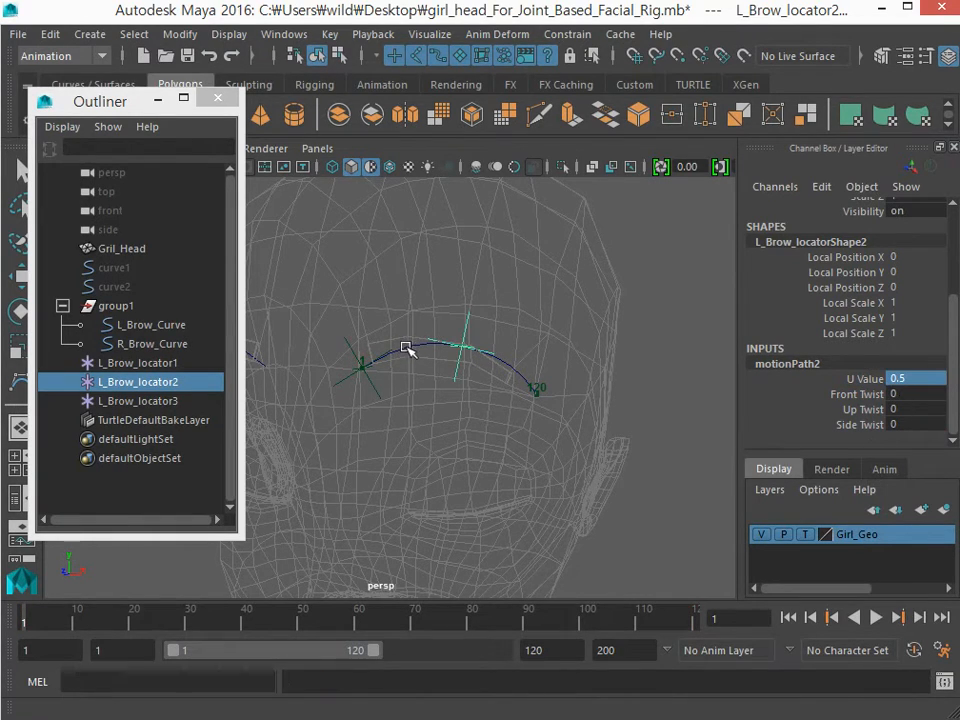
Try moving the second control vertex of R_Brow_Curve to test the attached locators, and undo the move
click(155, 344)
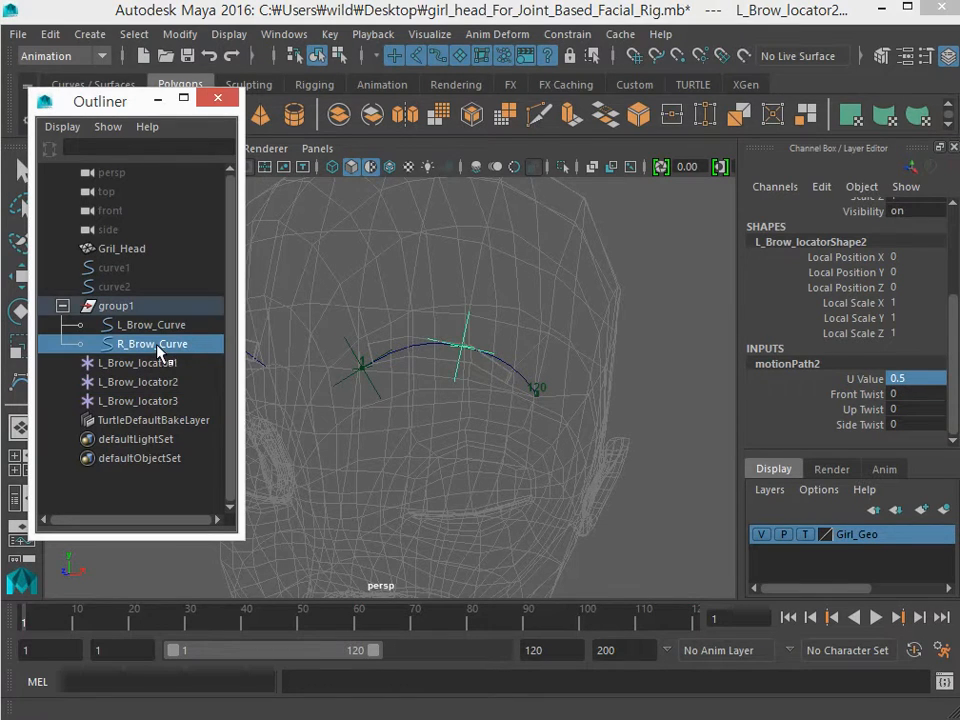
key(w)
key(F8)
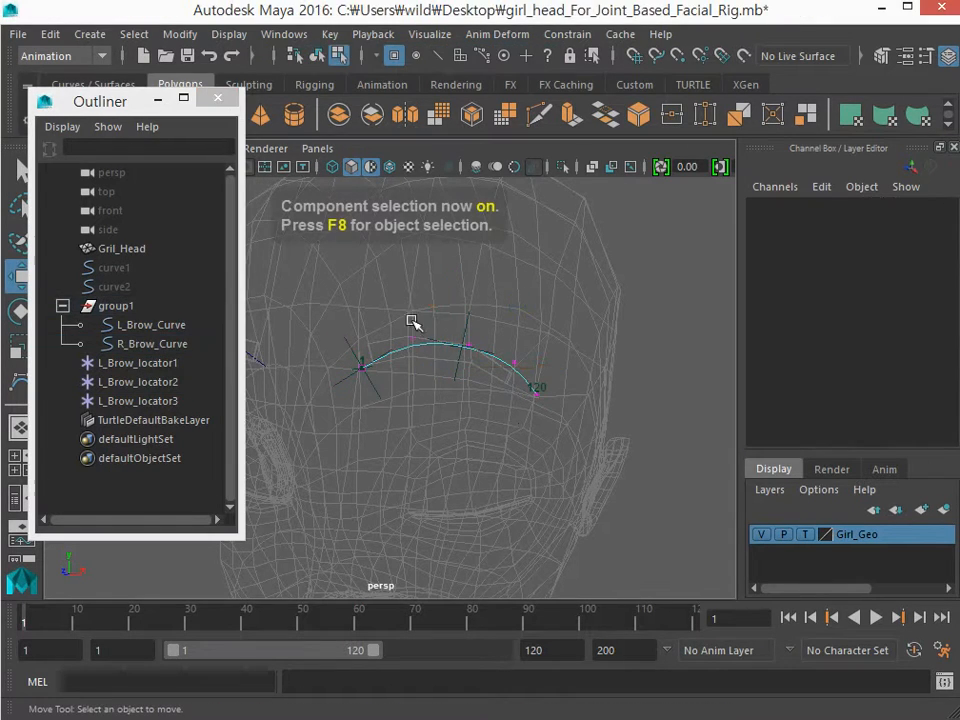
drag(386, 306, 418, 336)
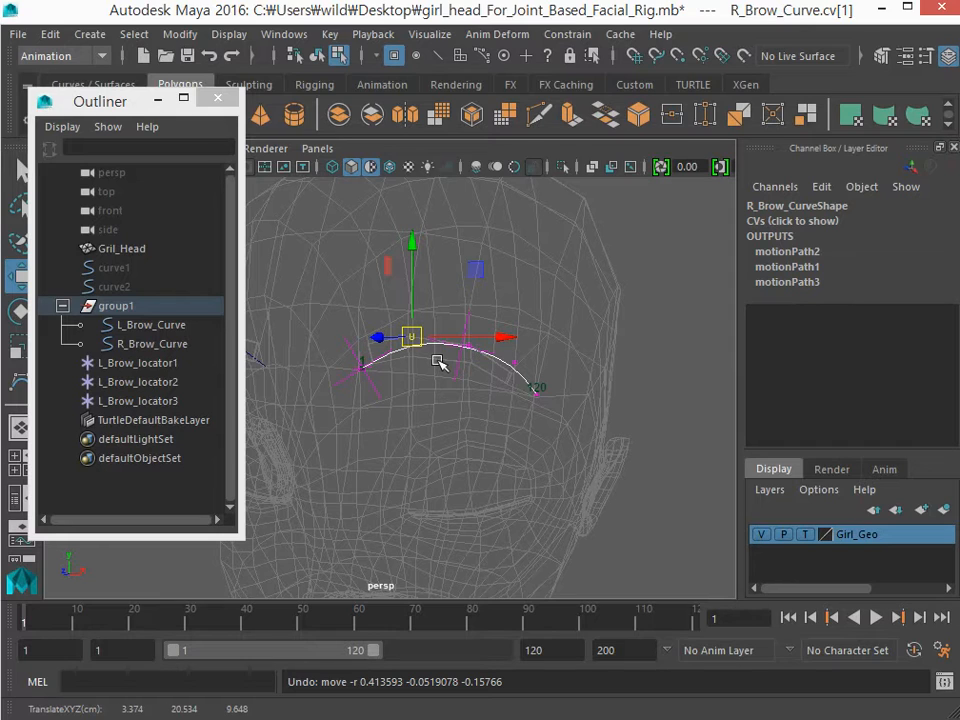
Delete the U Value keys from motionPath3 of L_Brow_locator3 and set its U Value to 1
click(152, 401)
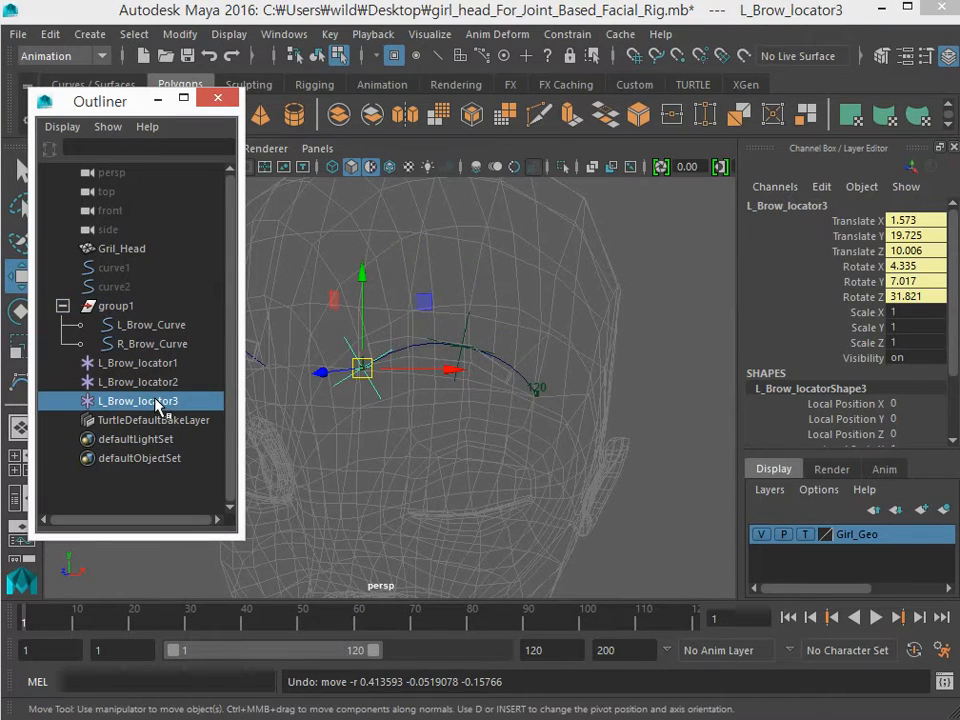
scroll(771, 404, down, 3)
click(787, 425)
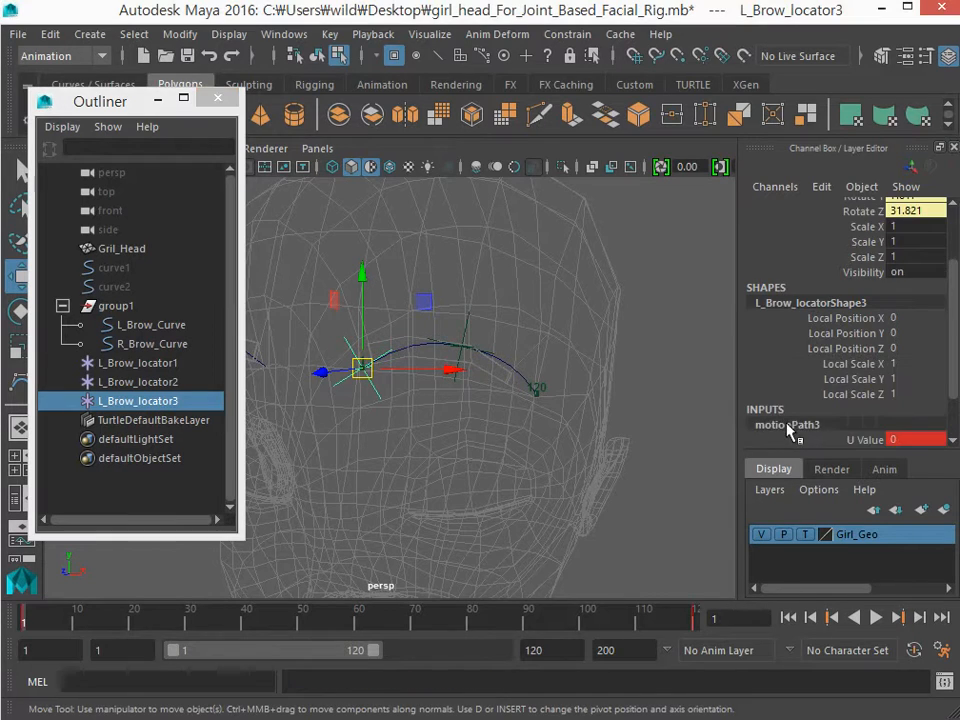
scroll(795, 430, down, 2)
right_click(855, 381)
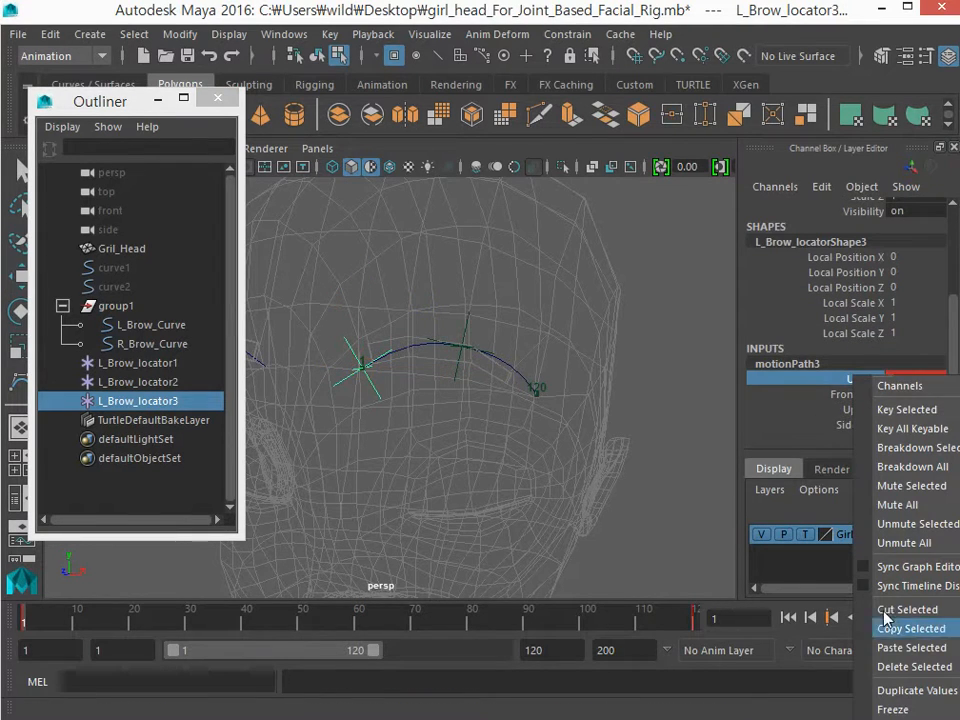
click(898, 667)
click(910, 380)
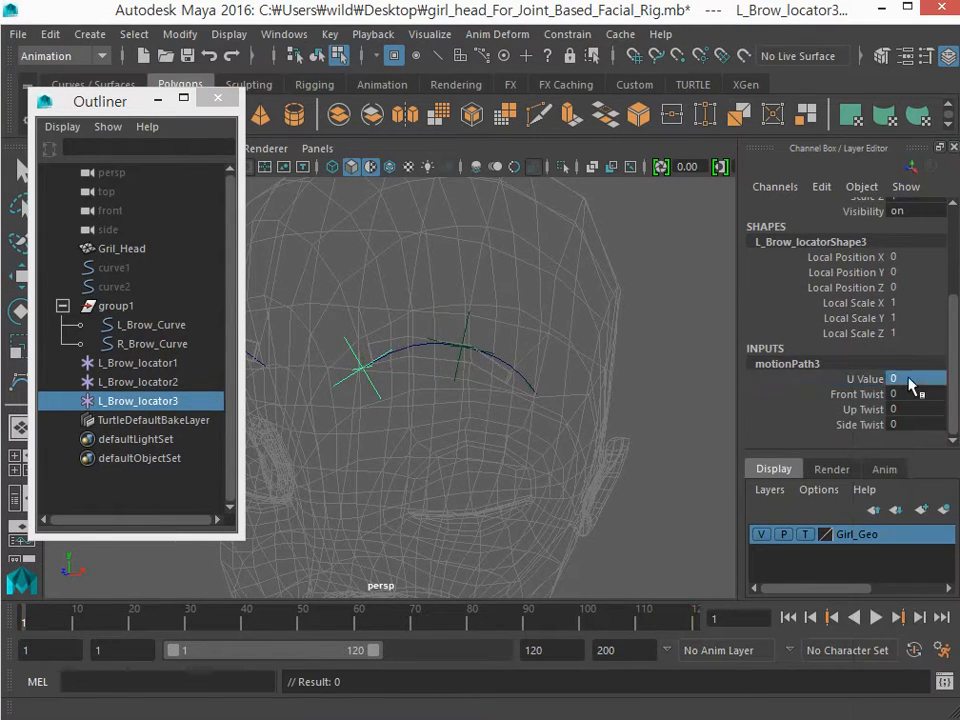
key(Return)
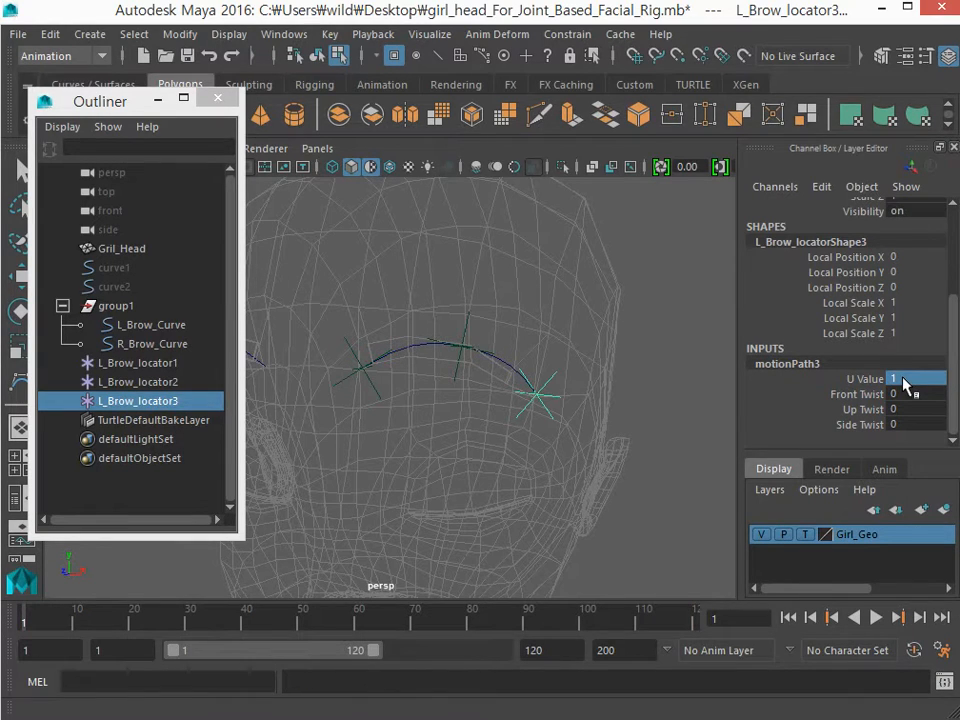
Select L_Brow_locator1, L_Brow_locator2 and L_Brow_locator3 in turn to check their placement along the brow curve
key(w)
click(158, 366)
click(158, 382)
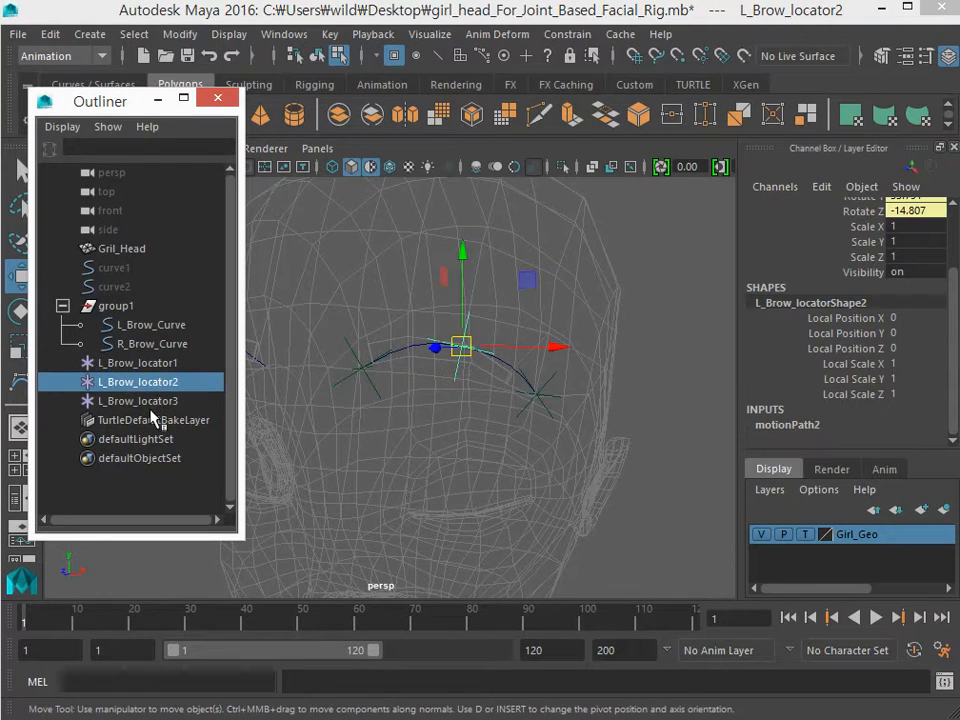
click(158, 402)
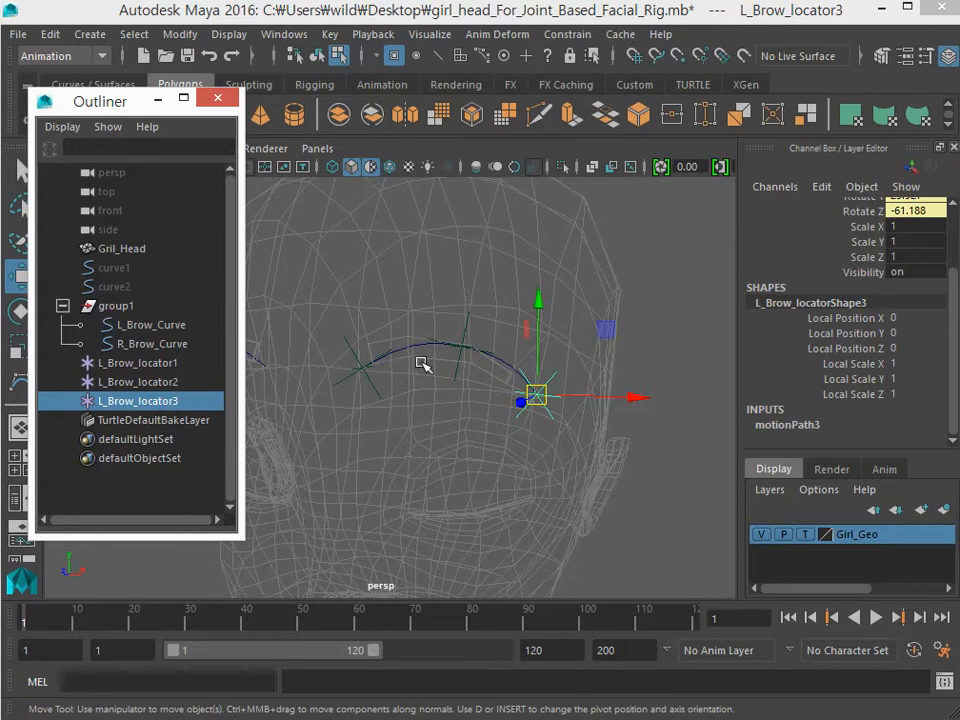
Try nudging the second control vertex of R_Brow_Curve slightly downward, undo it, and return to object selection
drag(403, 317, 419, 344)
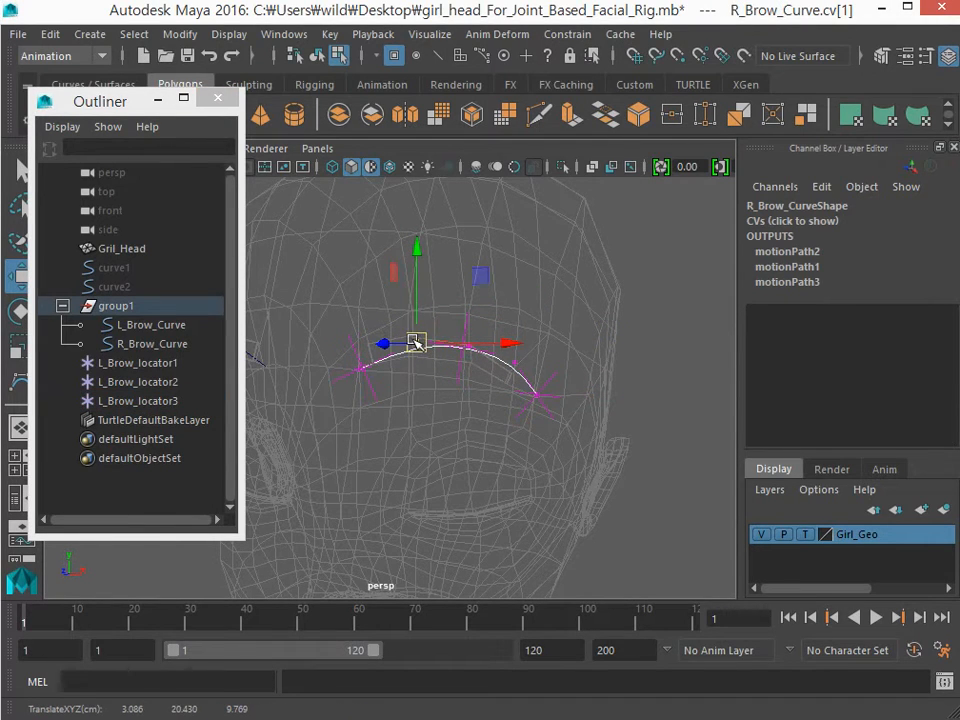
key(ctrl+z)
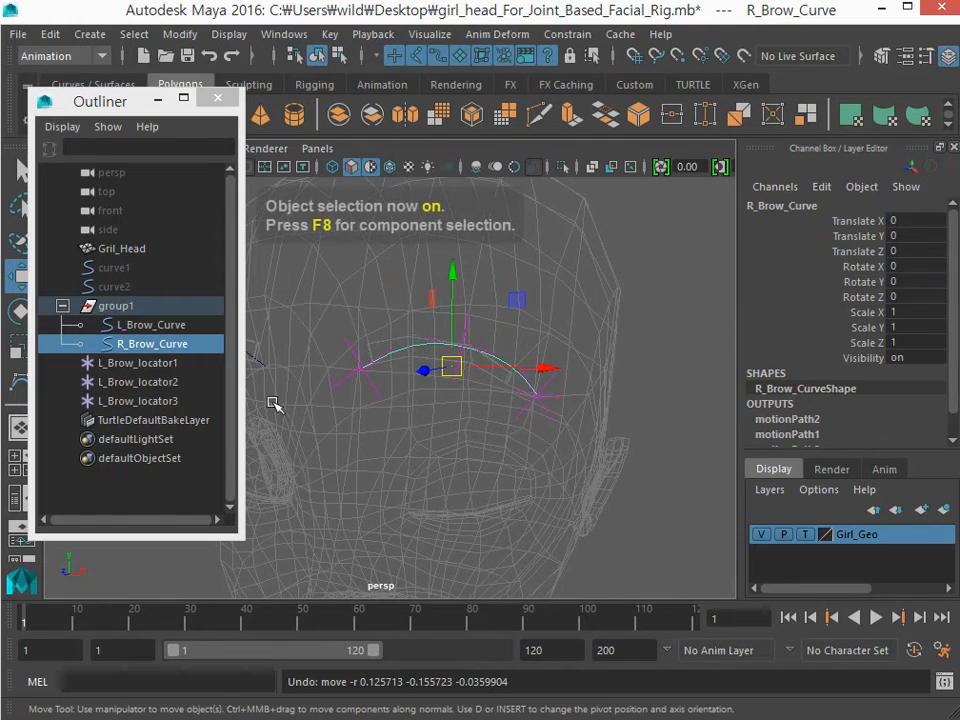
drag(130, 363, 137, 401)
Try raising the second control vertex of R_Brow_Curve to watch the locators rotate, undo it, and leave component selection
click(406, 347)
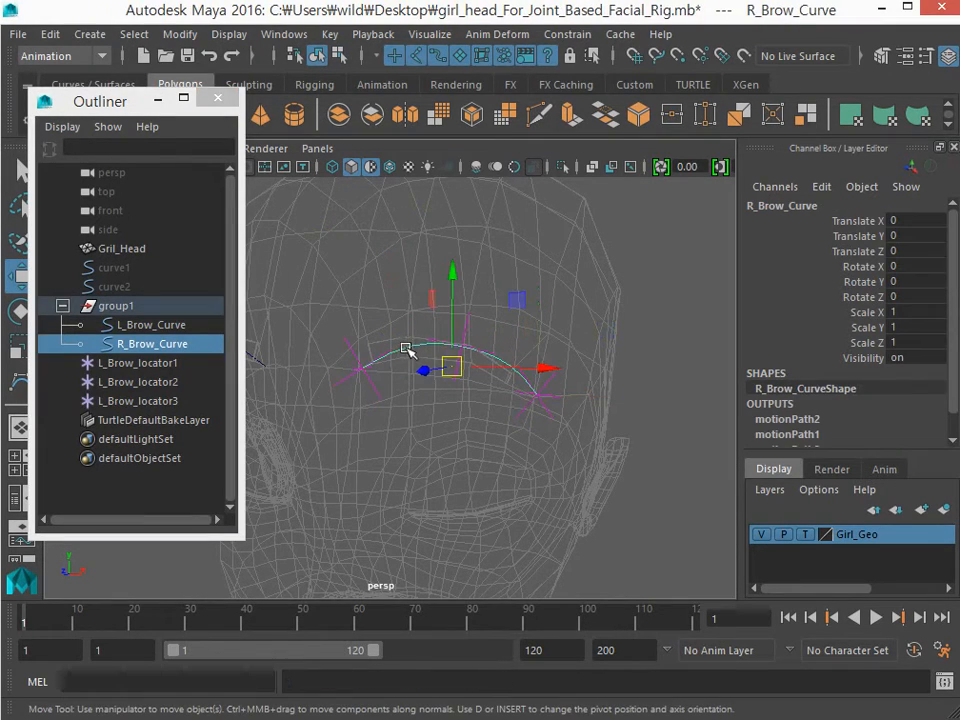
key(F8)
drag(386, 326, 424, 313)
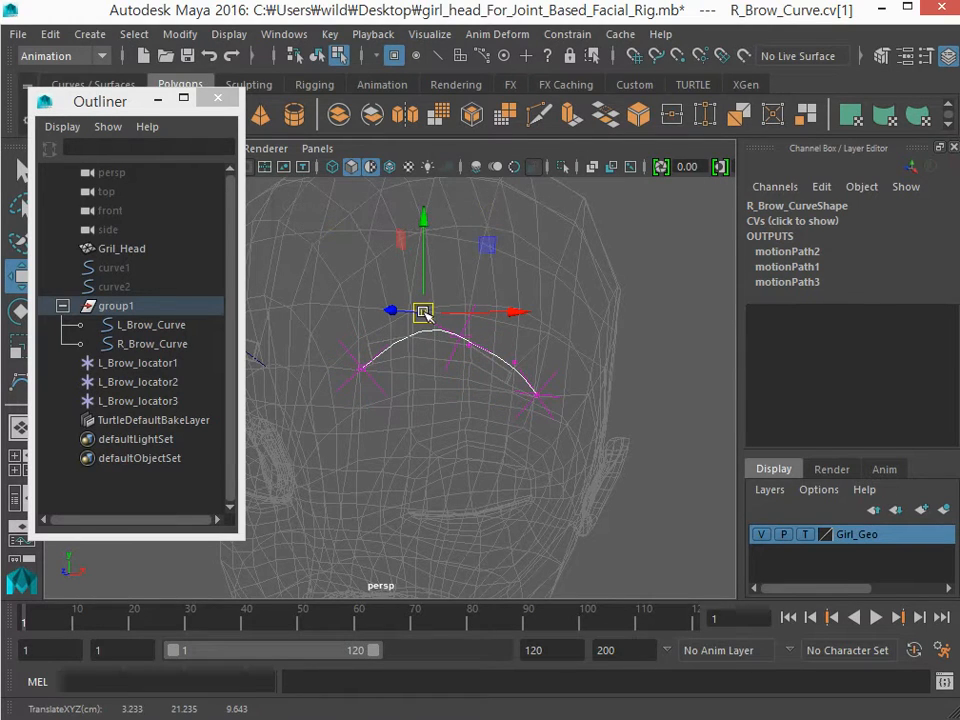
key(ctrl+z)
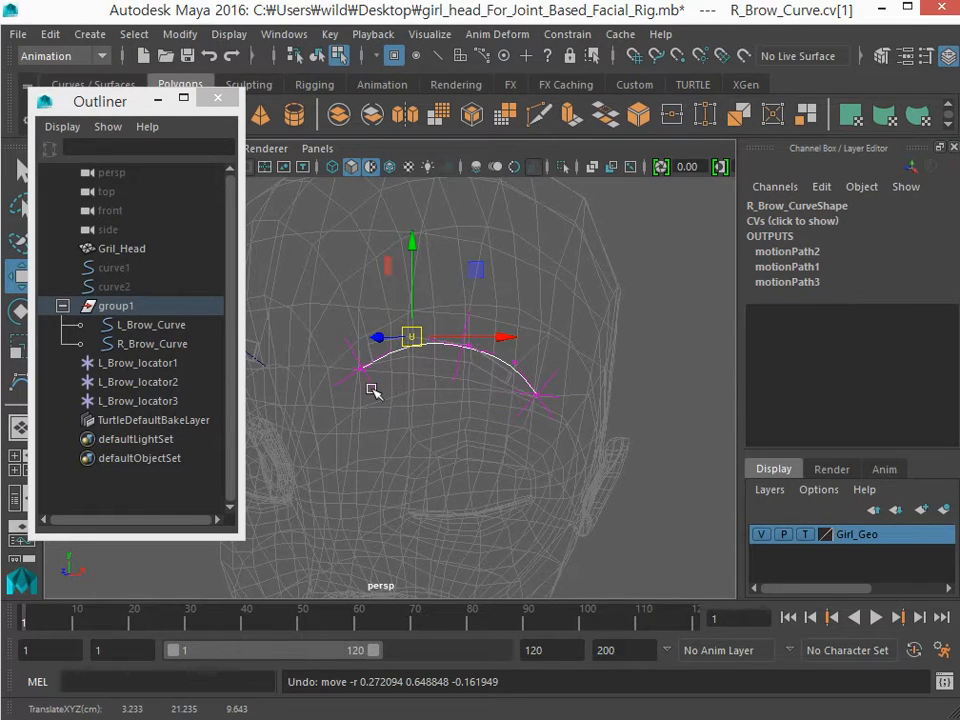
click(374, 393)
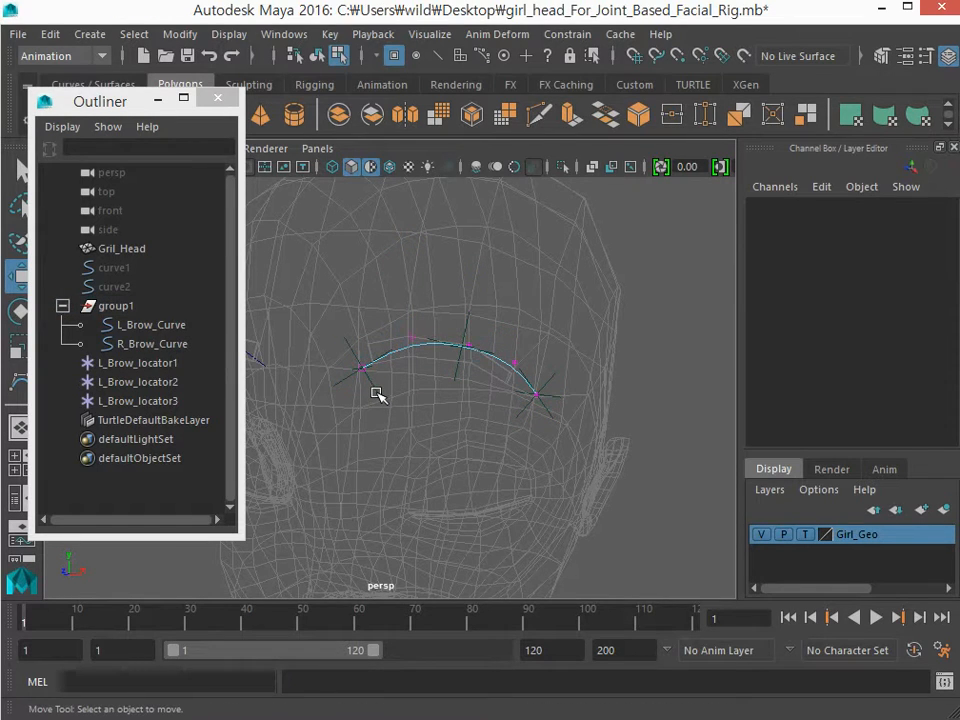
key(F8)
Break the Rotate X, Y and Z connections of L_Brow_locator1, L_Brow_locator2 and L_Brow_locator3
click(374, 393)
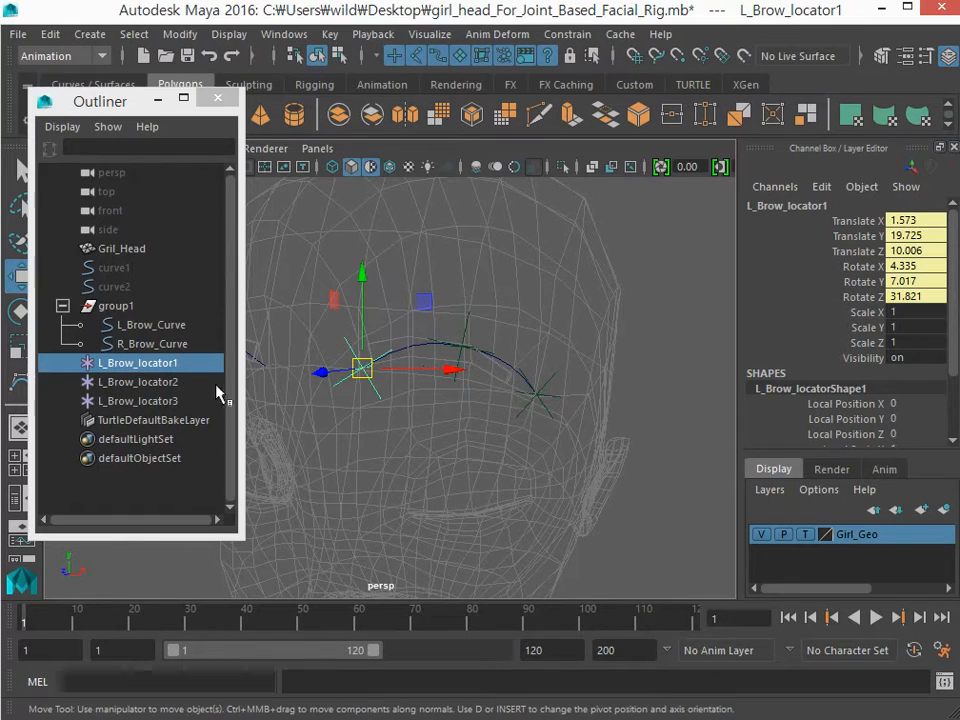
shift+click(133, 401)
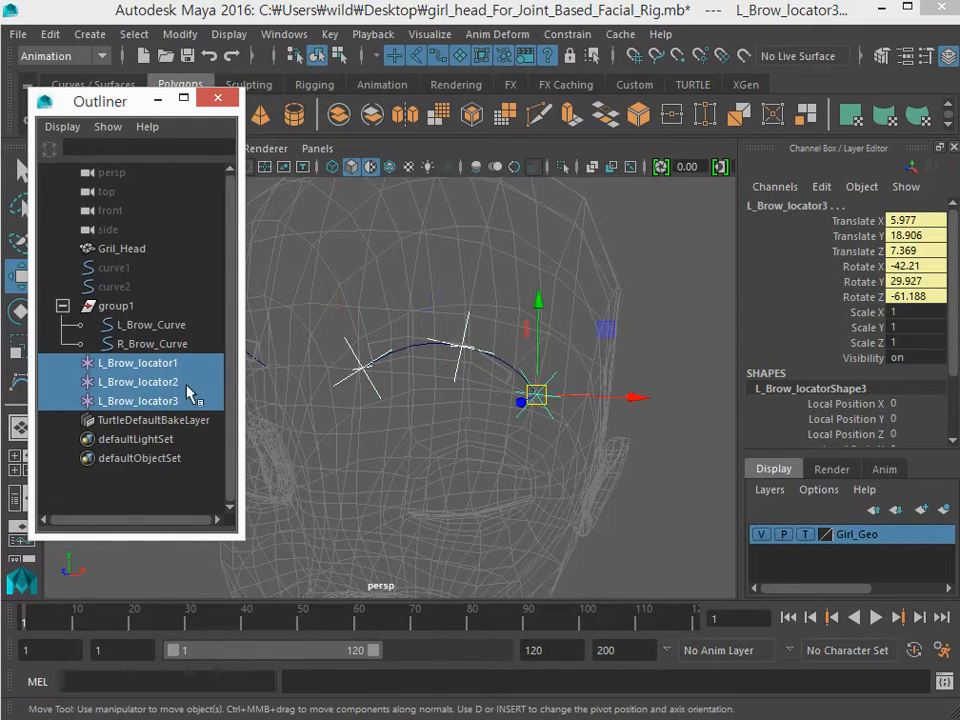
key(e)
drag(860, 266, 848, 300)
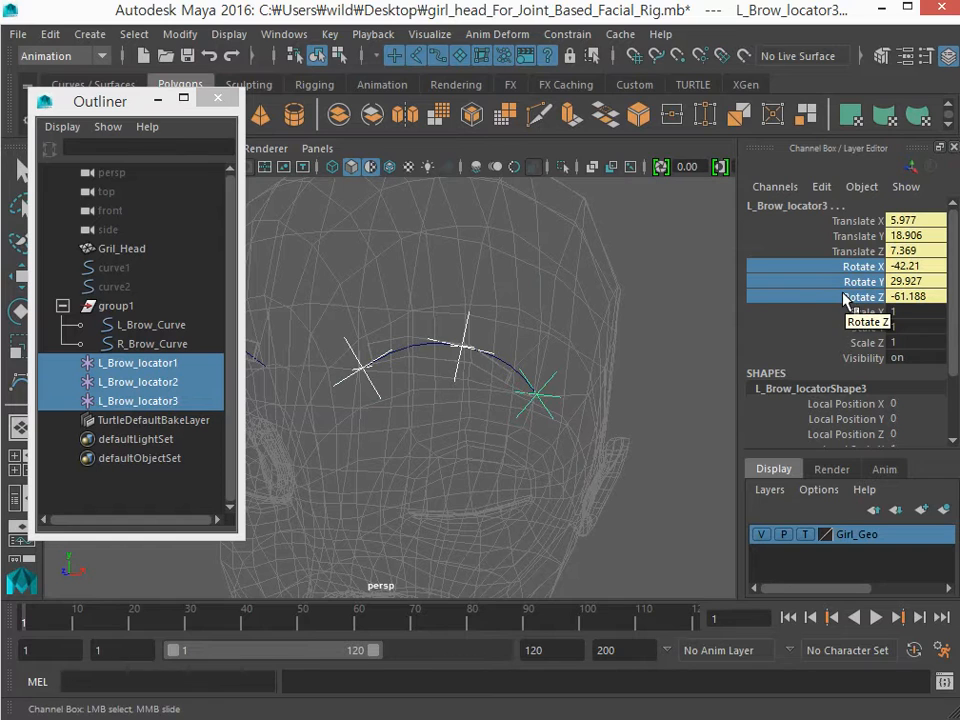
click(150, 364)
shift+click(160, 401)
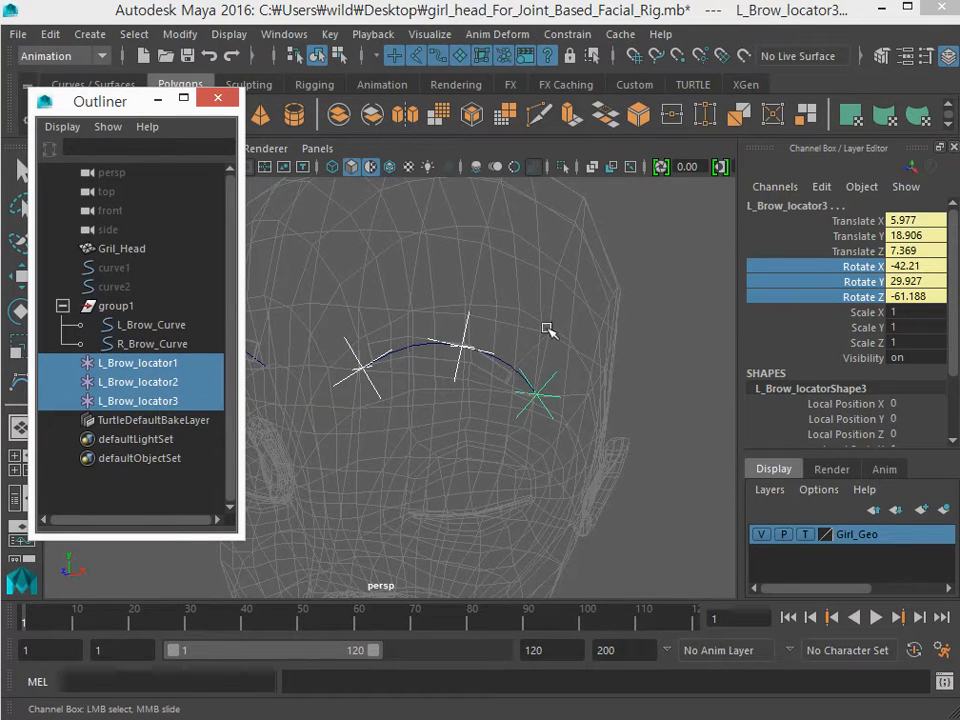
right_click(858, 283)
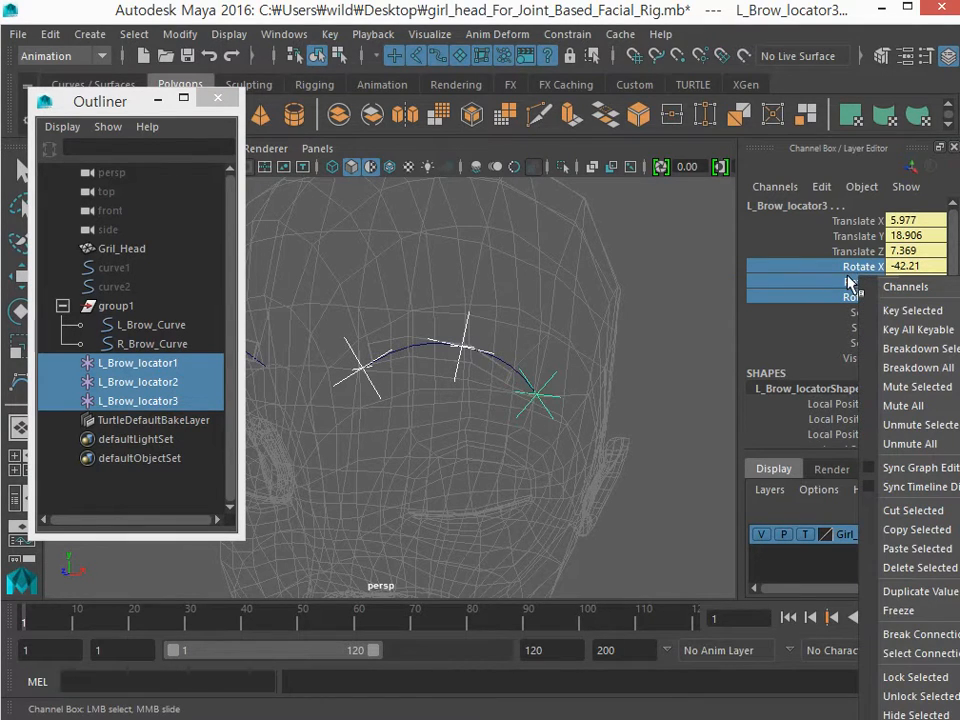
click(950, 640)
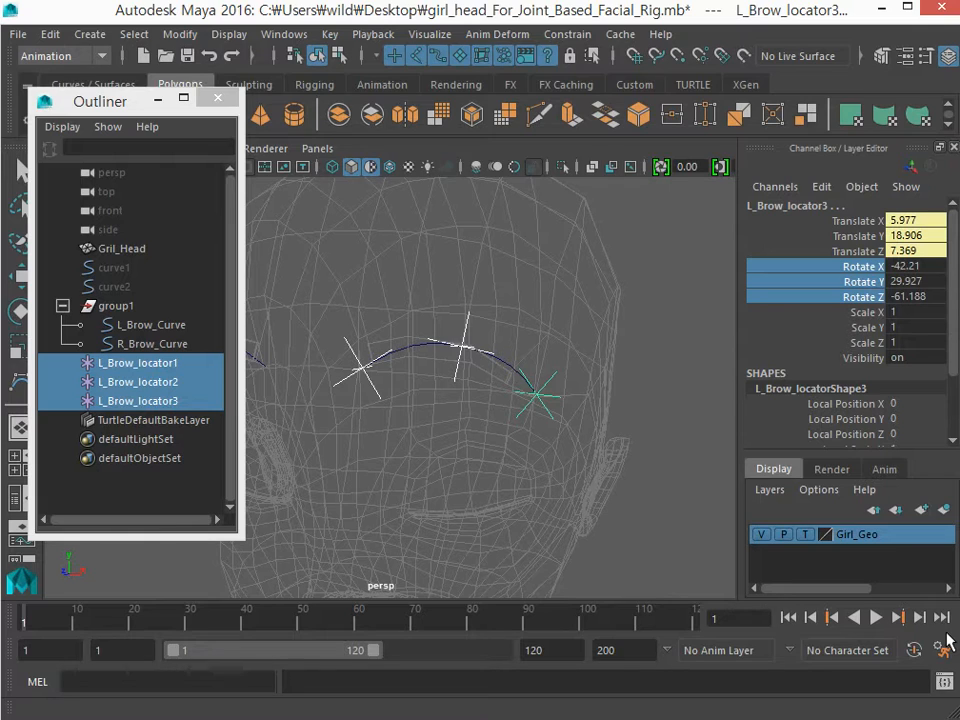
Set Rotate X, Y and Z of the three L_Brow locators to 0
drag(897, 267, 904, 296)
text(0)
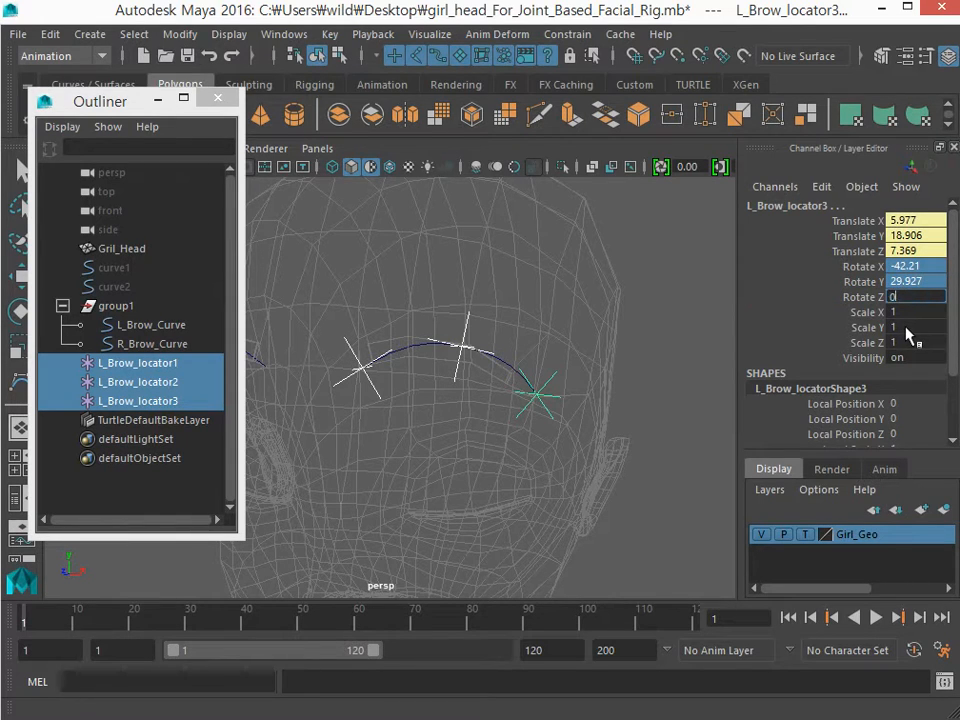
key(Return)
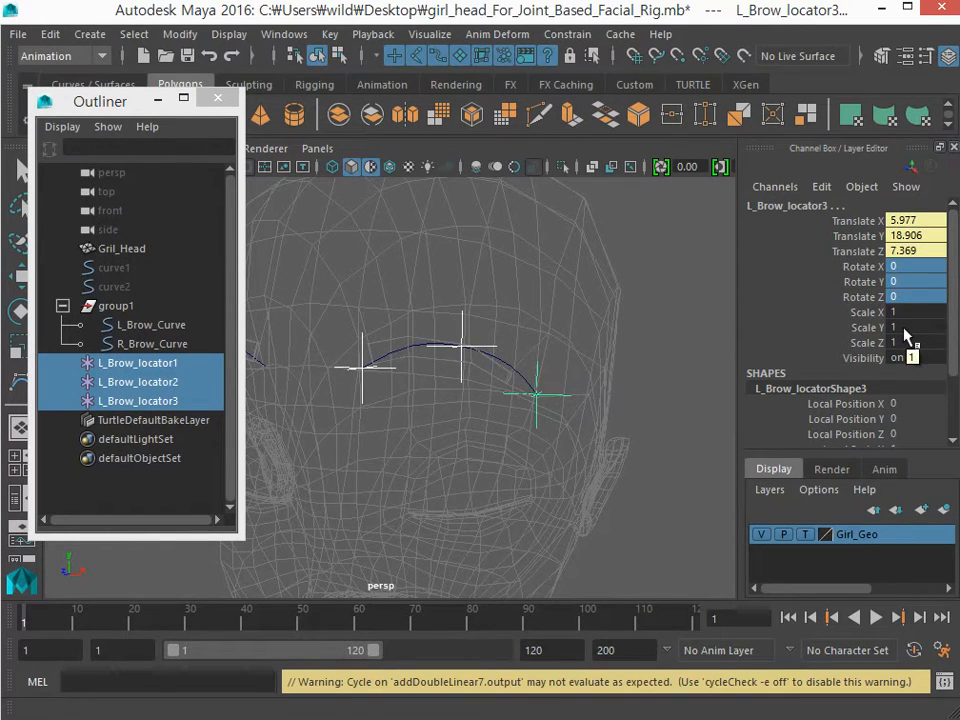
drag(866, 267, 866, 293)
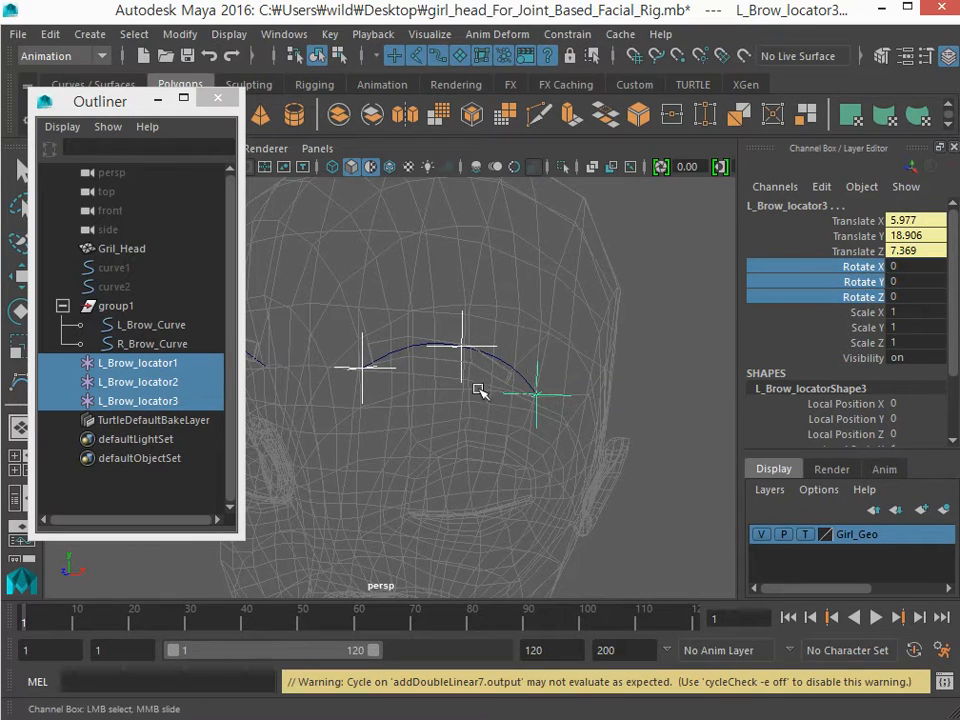
Try moving the first control vertex of R_Brow_Curve to test the locators, undo it, and return to object selection
click(407, 350)
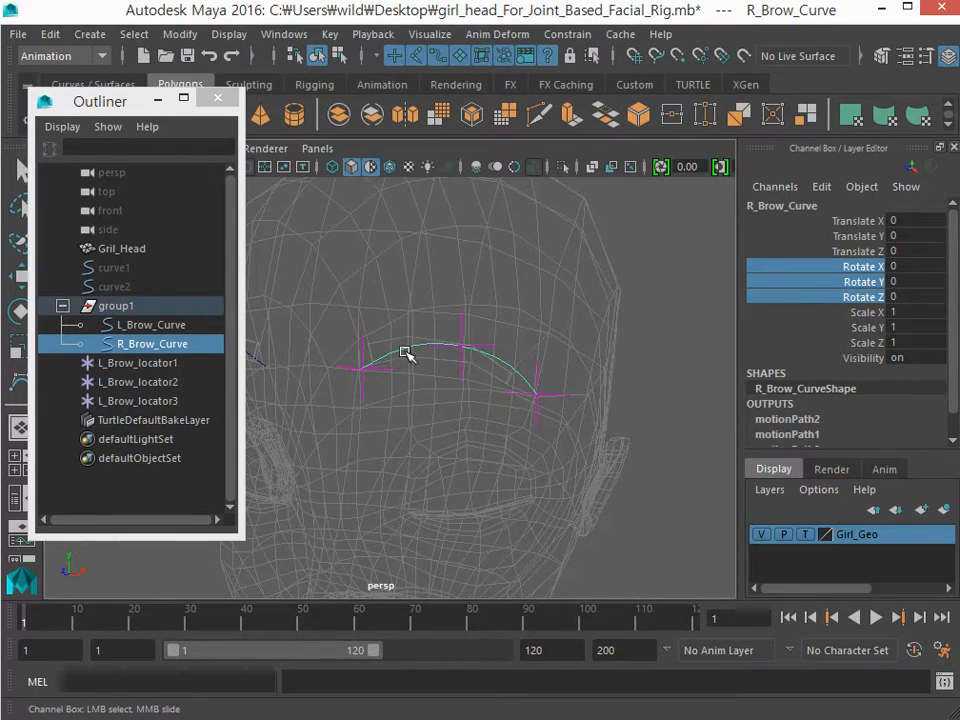
key(F8)
drag(332, 315, 366, 374)
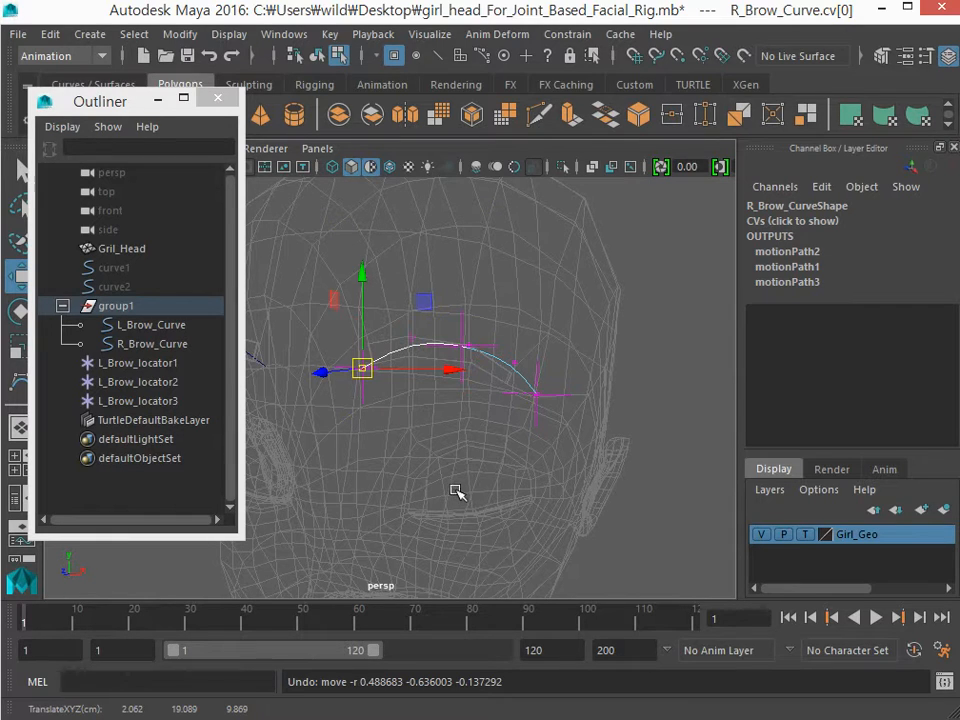
click(634, 500)
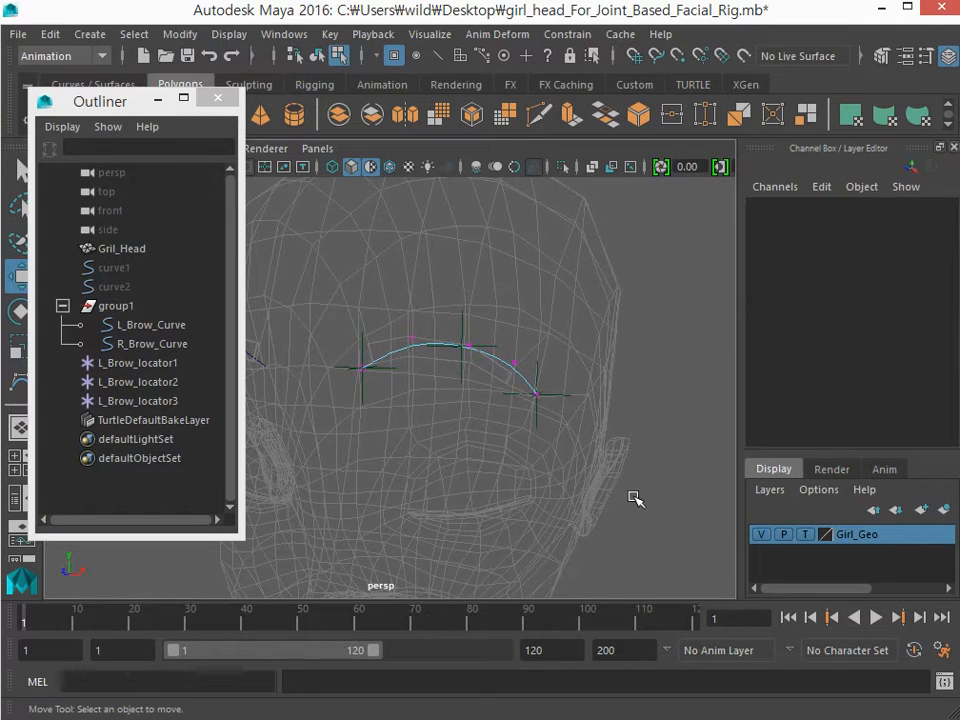
key(F8)
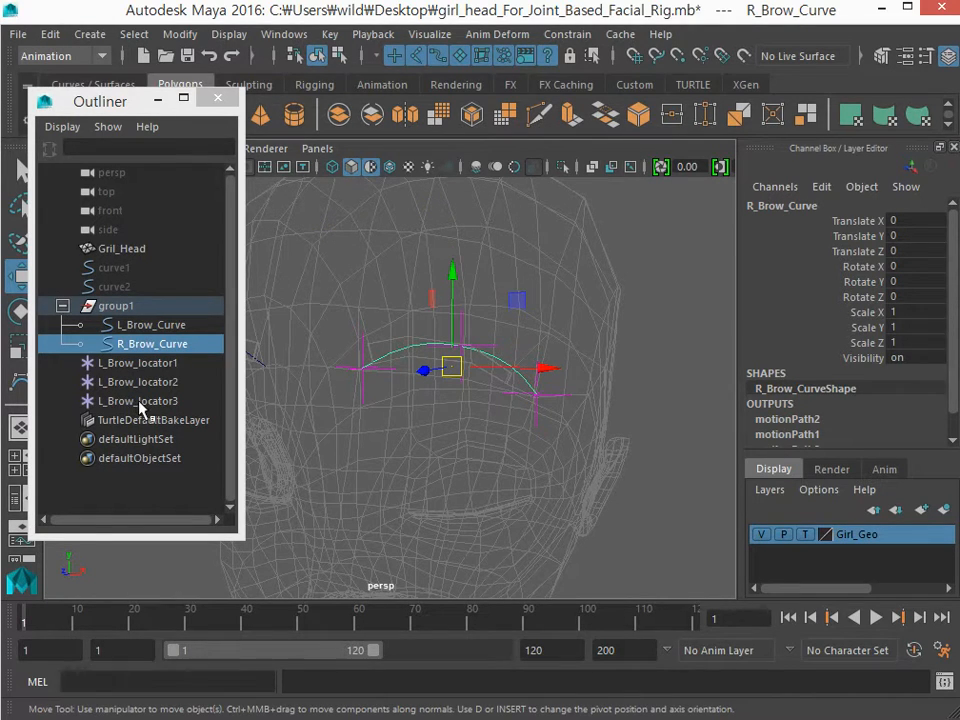
Select L_Brow_locator1 and examine its position at the inner end of the brow curve from several angles
drag(133, 364, 133, 401)
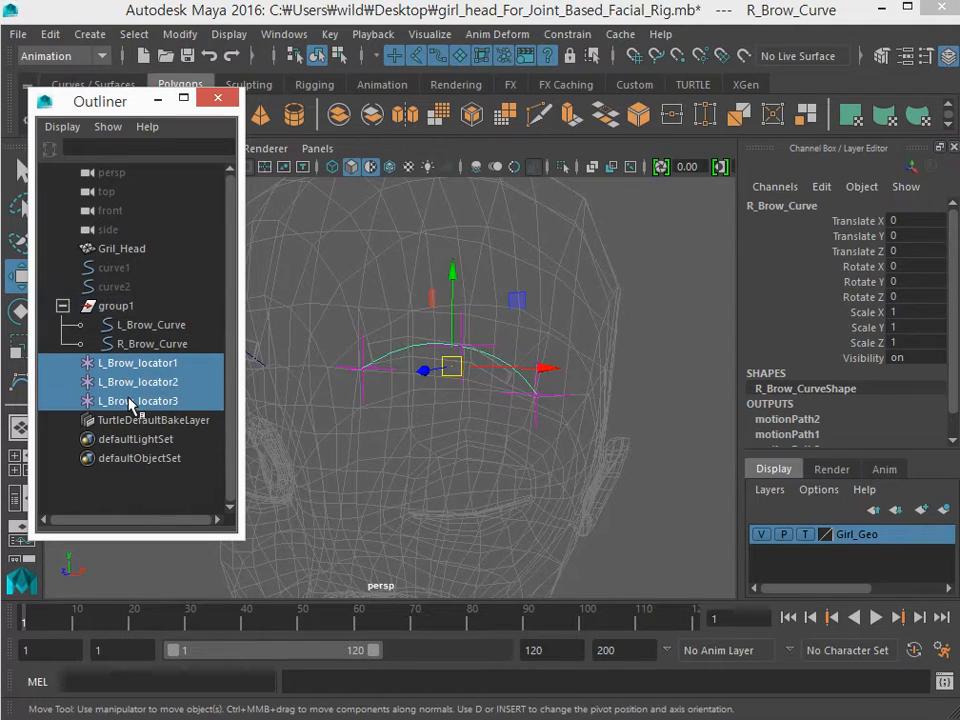
click(358, 454)
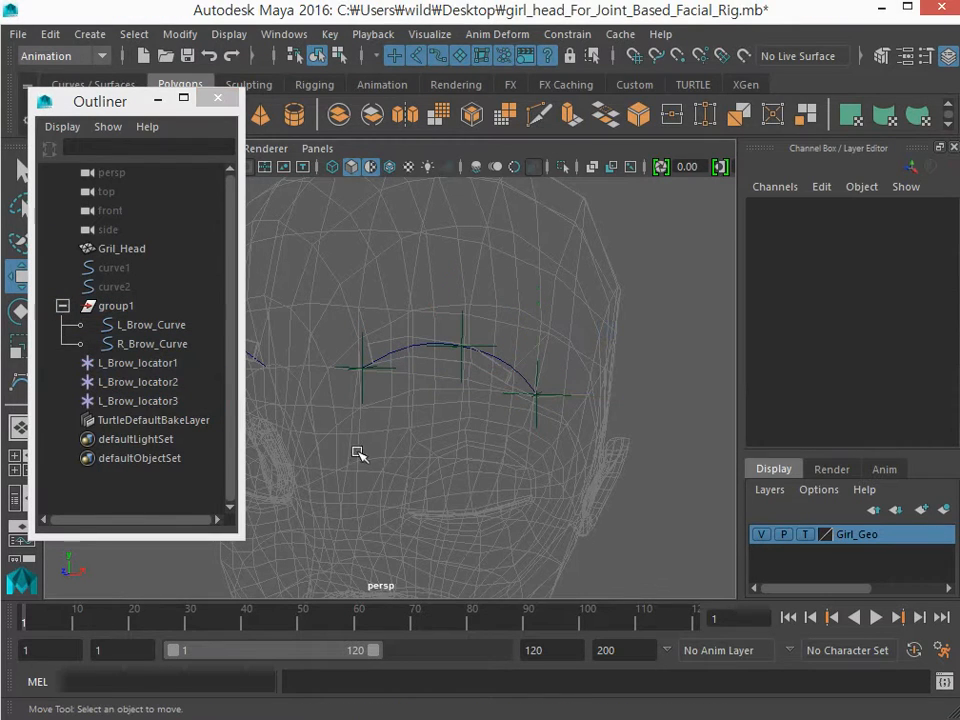
click(142, 365)
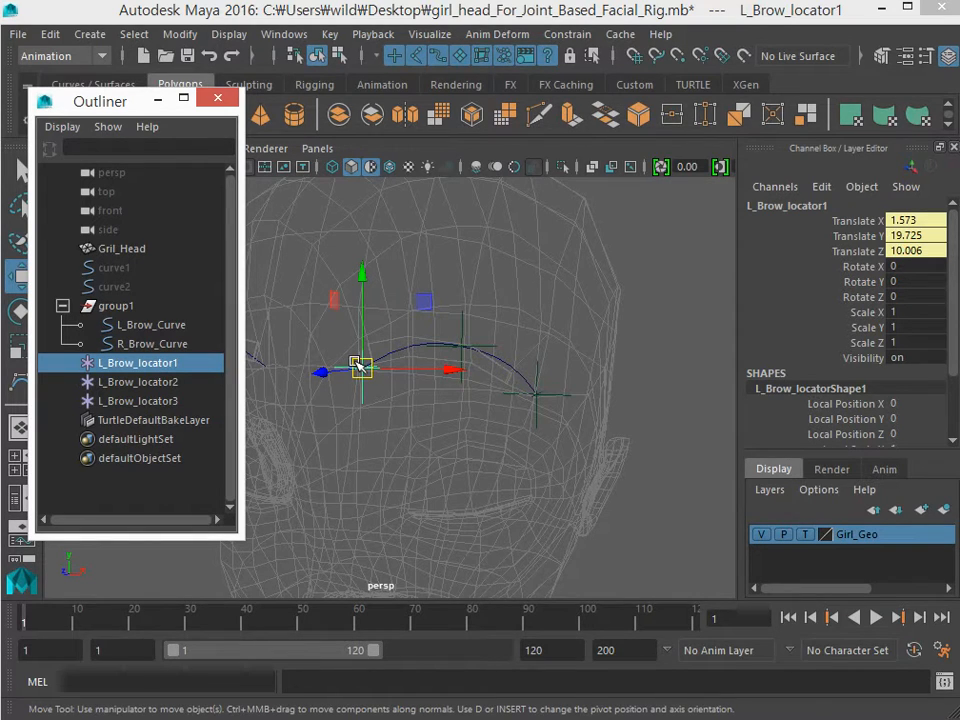
alt+drag(399, 465, 482, 557)
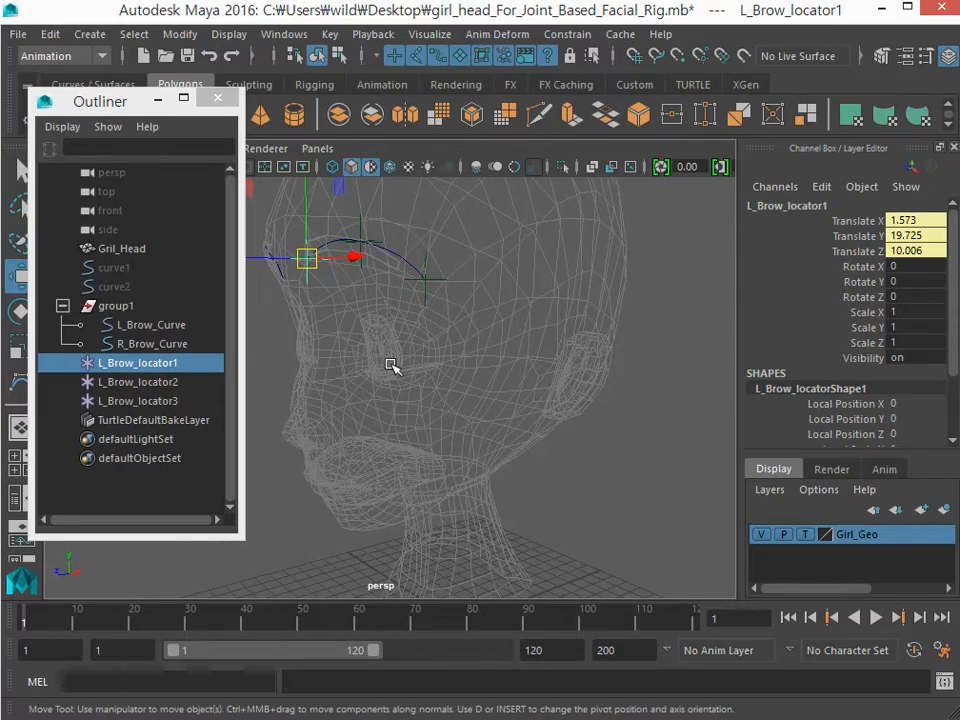
alt+drag(392, 364, 486, 500)
scroll(487, 450, up, 2)
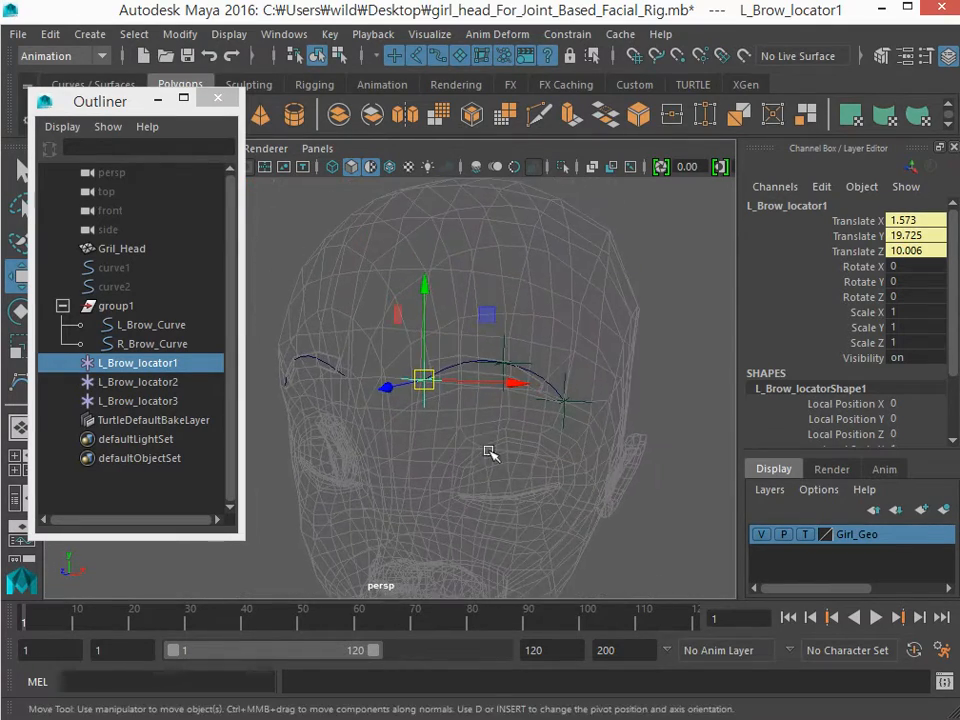
alt+middle_drag(500, 432, 456, 469)
scroll(450, 501, up, 3)
scroll(437, 476, down, 1)
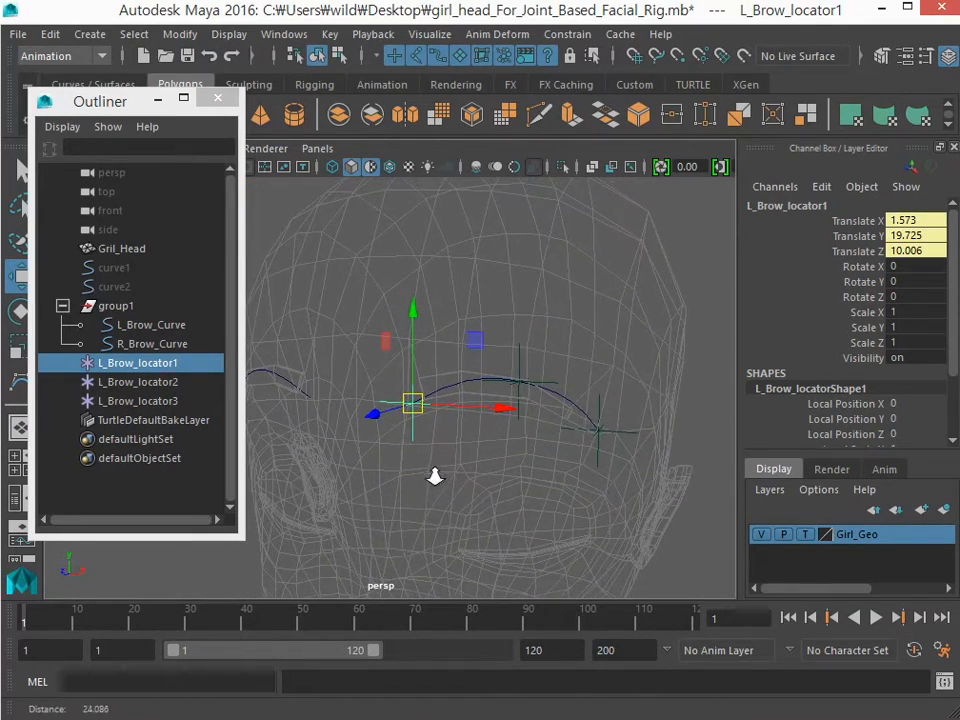
alt+drag(420, 480, 415, 486)
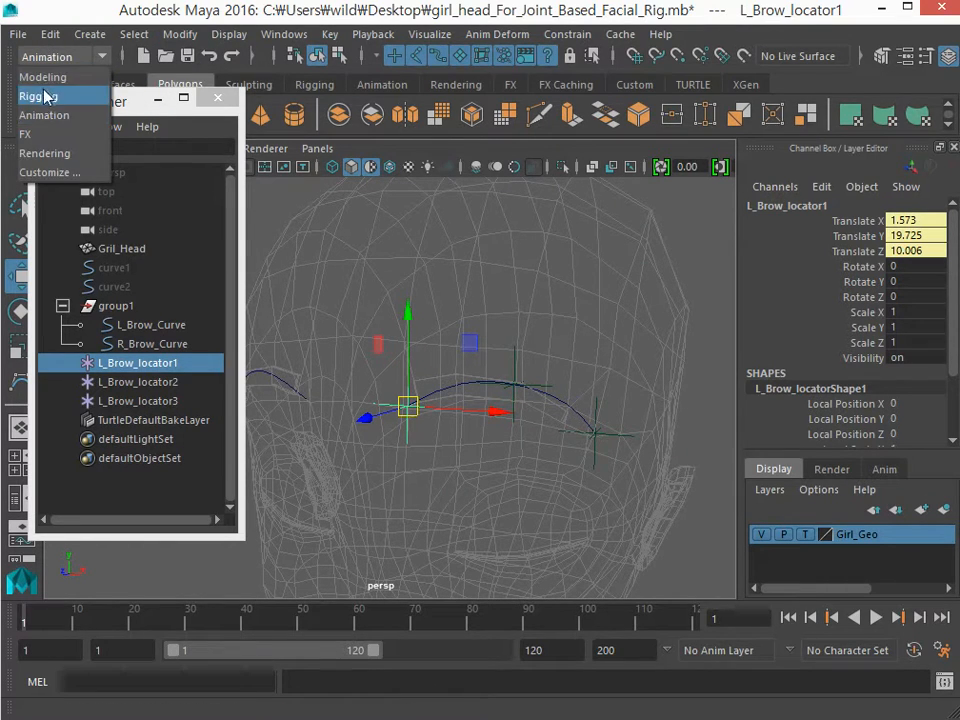
Switch to the Rigging menu set and create a single joint near the origin, at about X 0.06, Y 0, Z -0.77
click(52, 96)
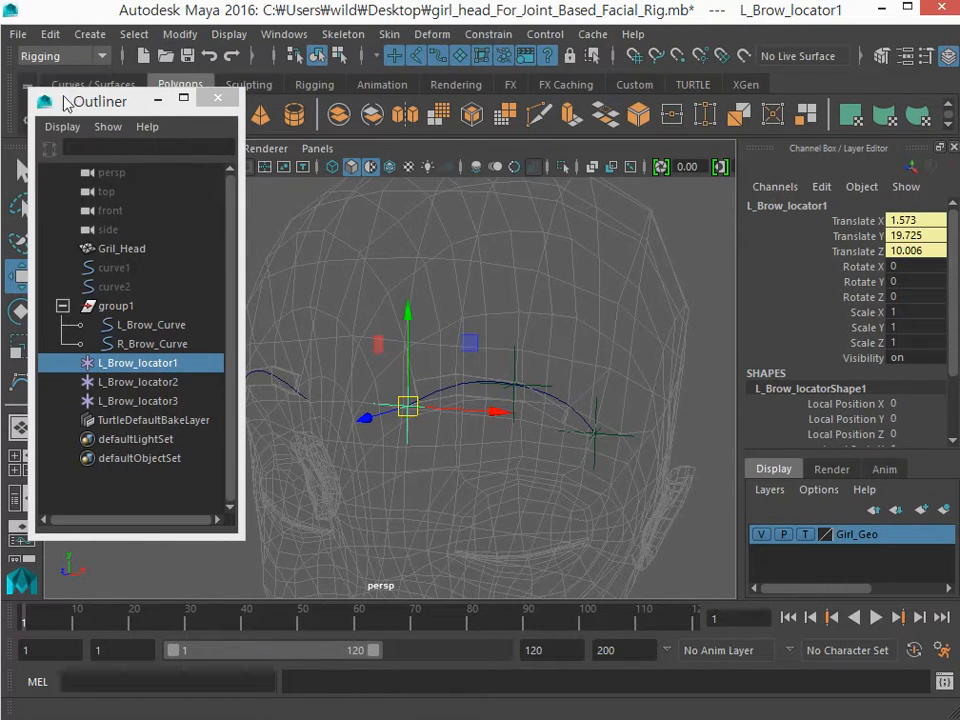
click(360, 35)
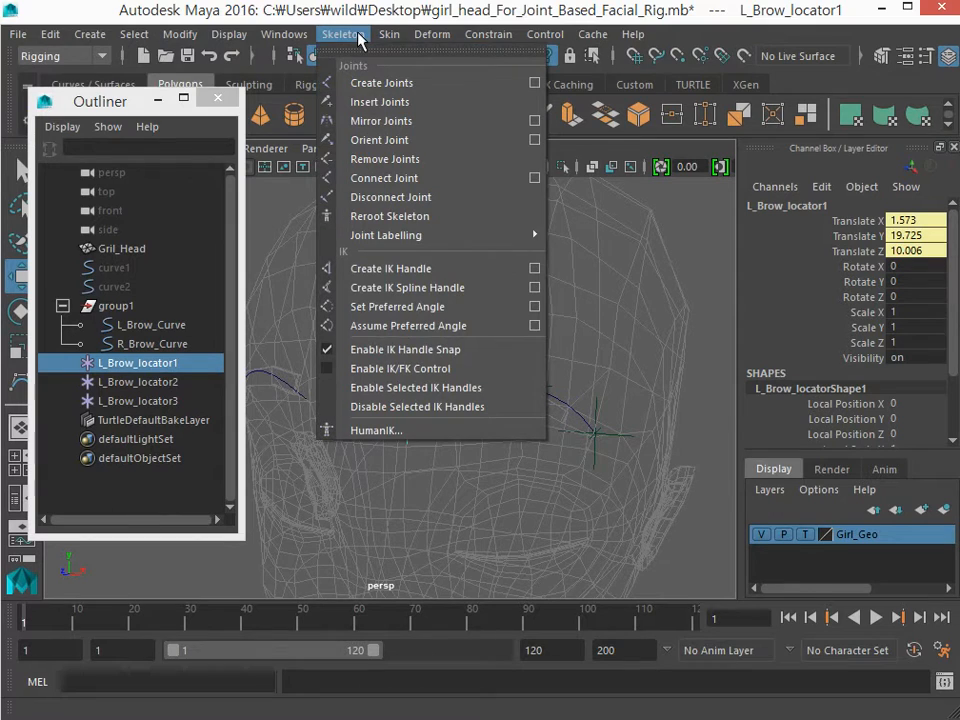
click(376, 84)
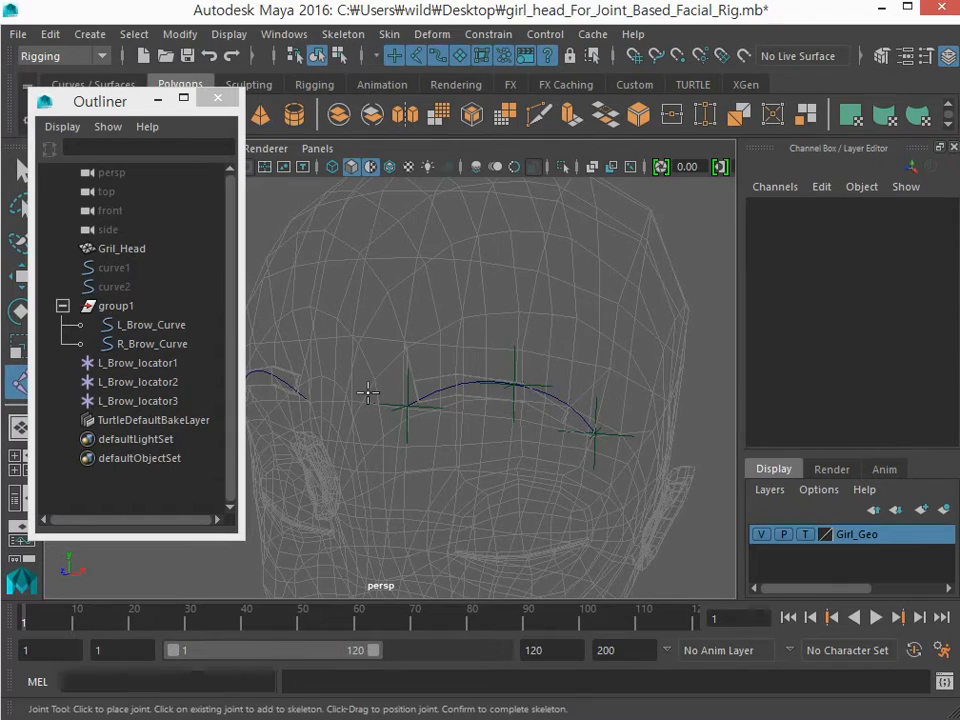
alt+drag(369, 392, 429, 476)
click(437, 486)
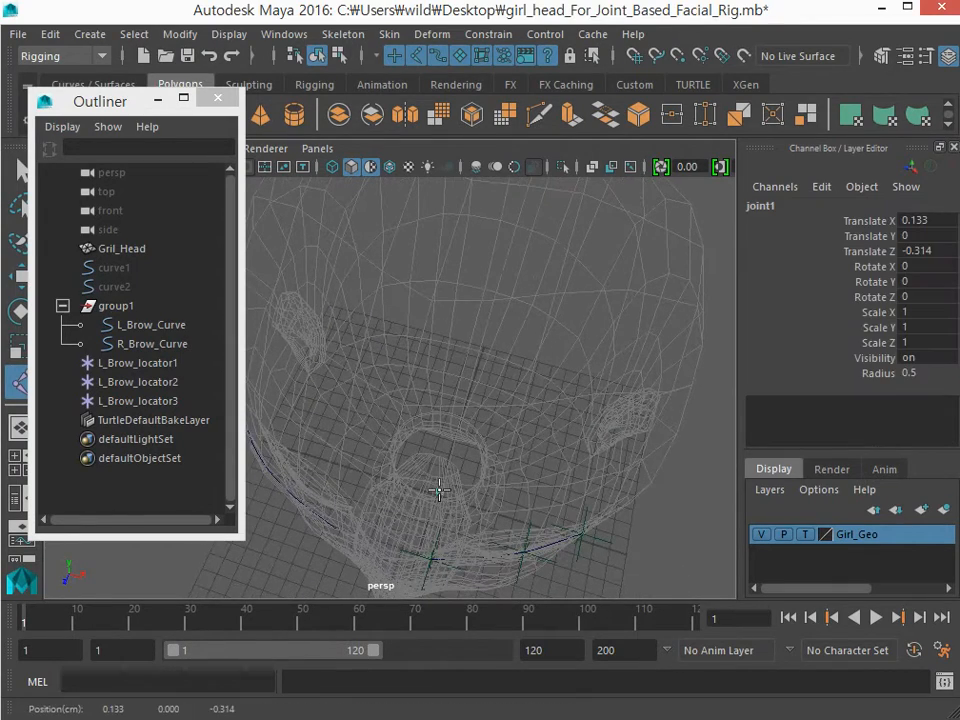
key(w)
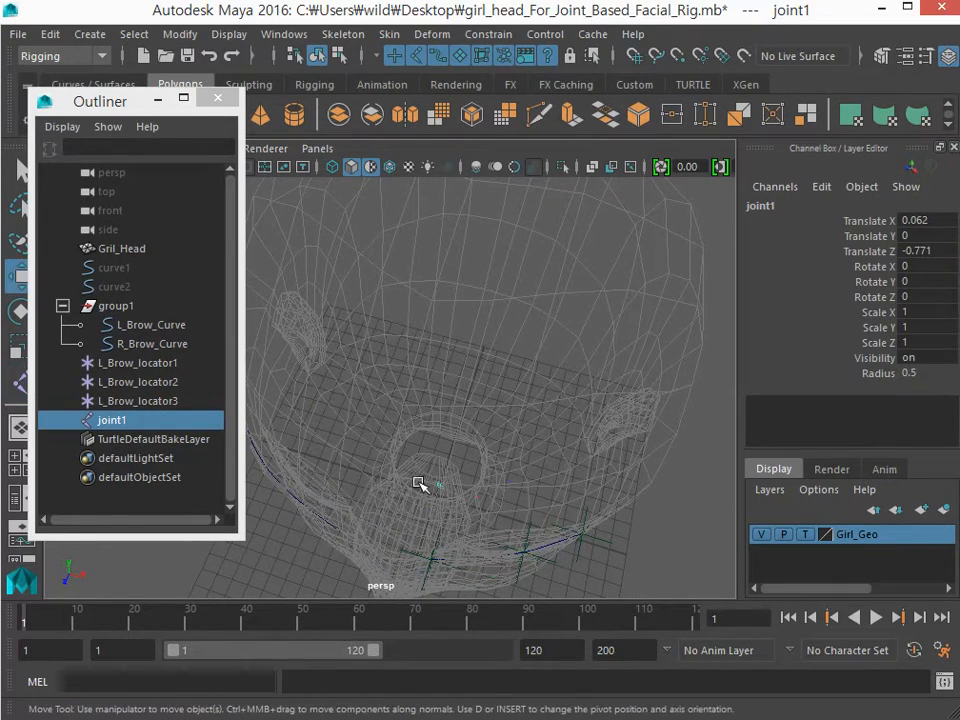
alt+drag(418, 486, 414, 471)
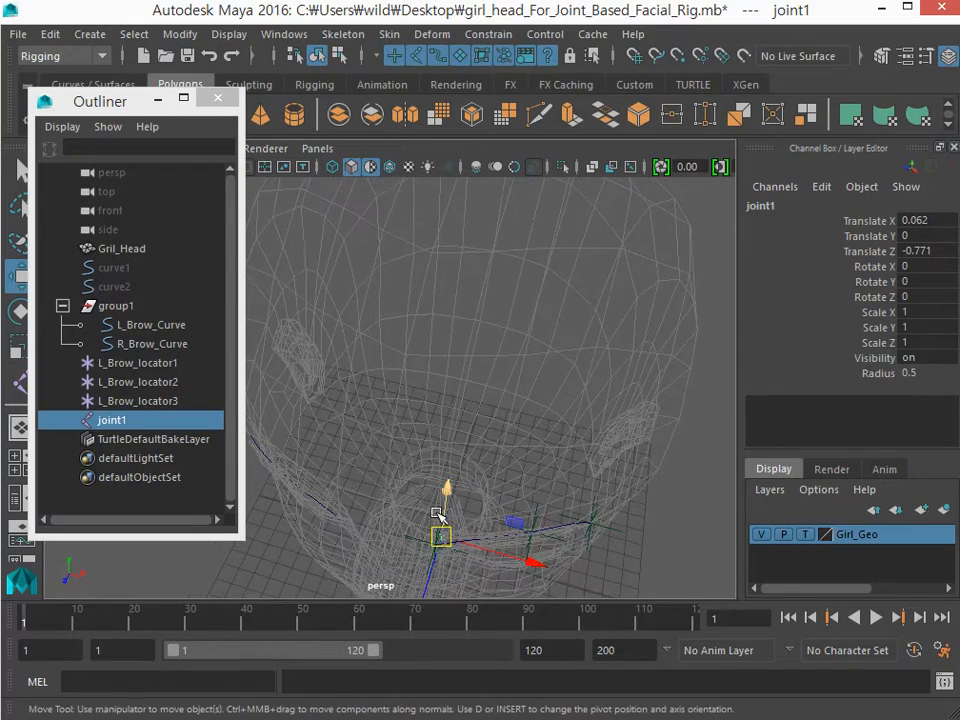
key(y)
alt+drag(375, 300, 386, 253)
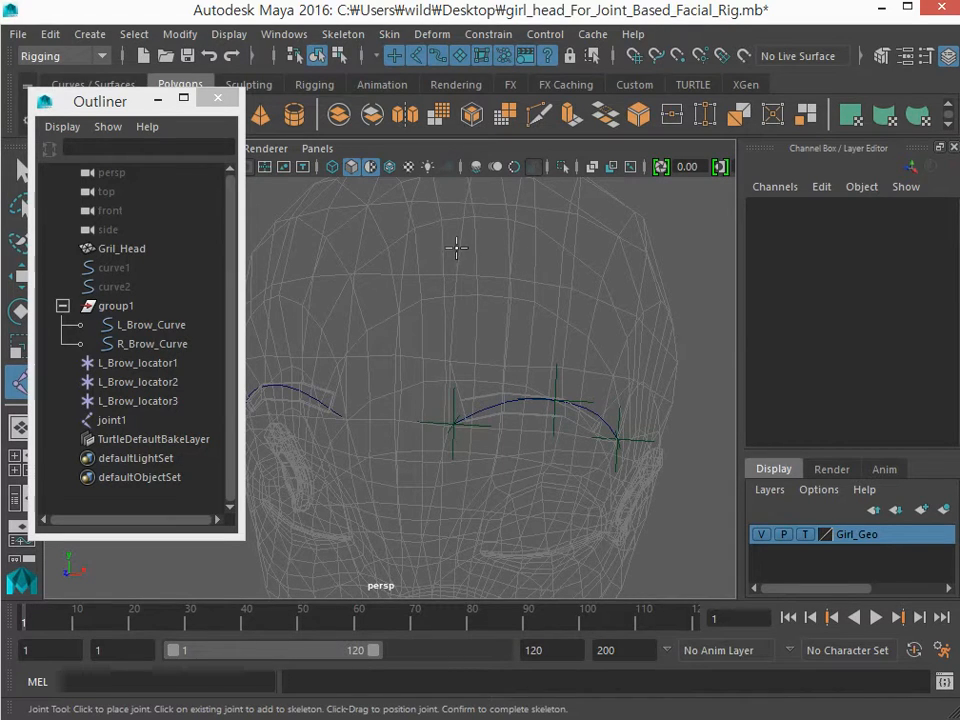
alt+drag(431, 289, 347, 467)
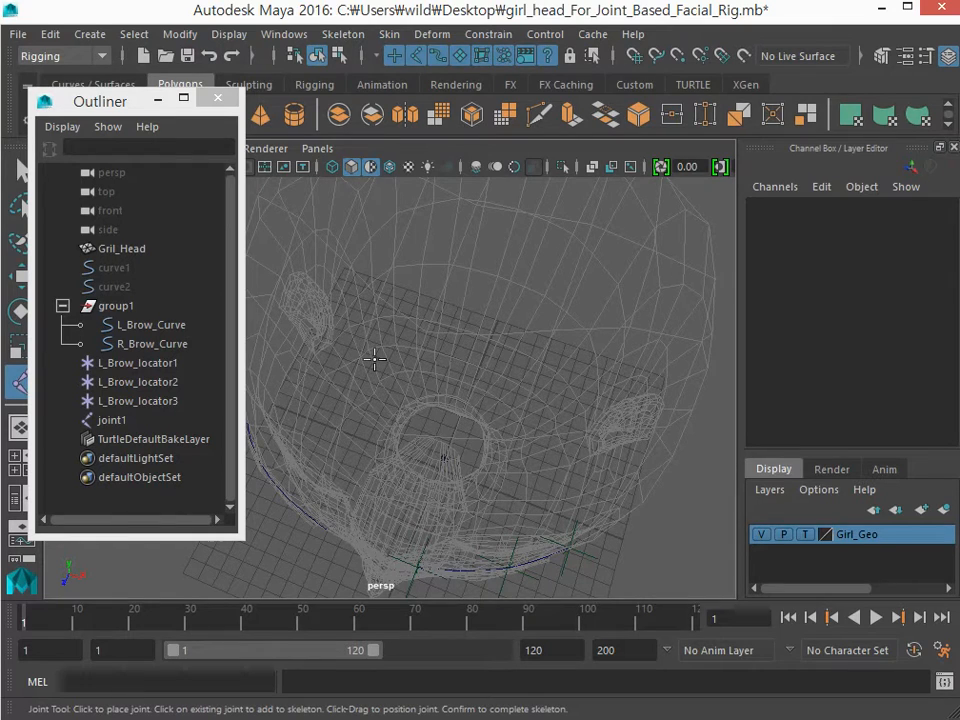
Rename joint1 as L_Brow_joint1, reusing the L_Brow_ prefix of the locators
click(106, 423)
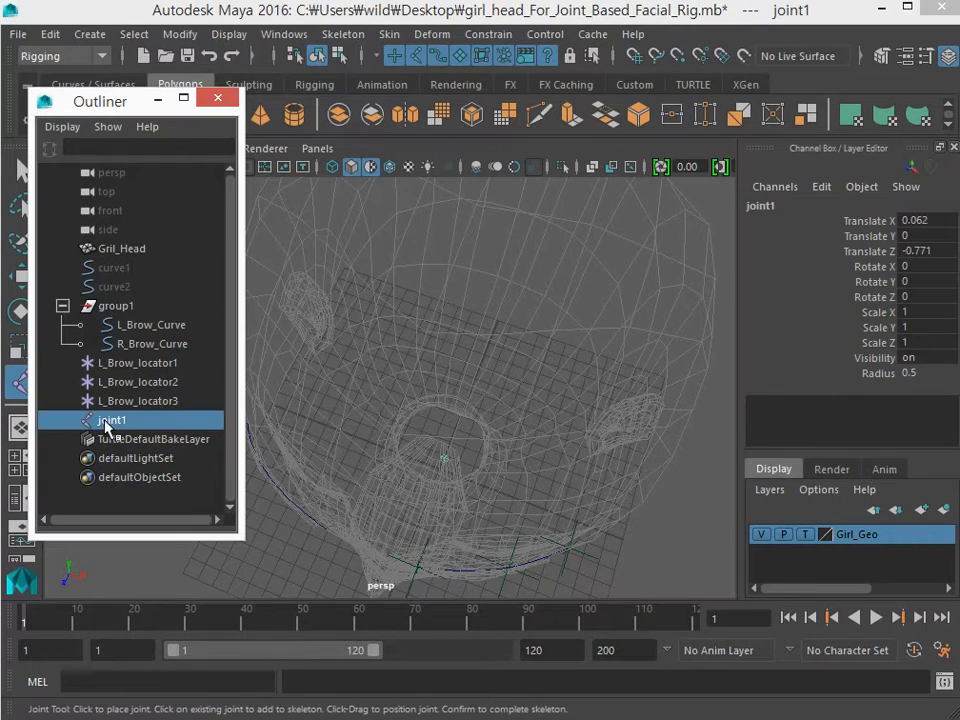
double_click(133, 364)
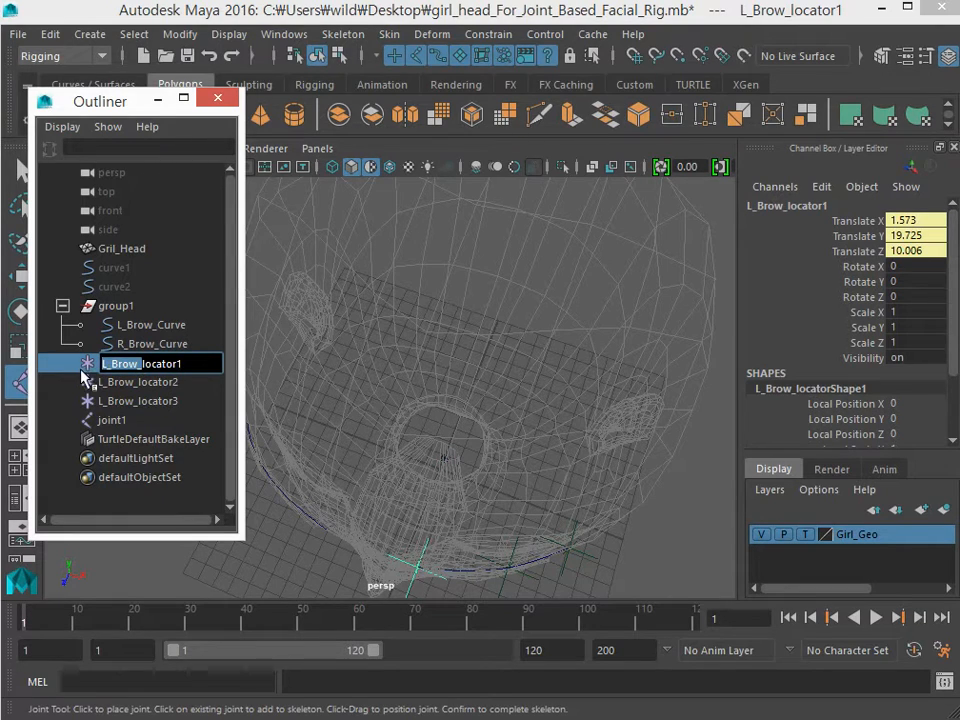
double_click(110, 421)
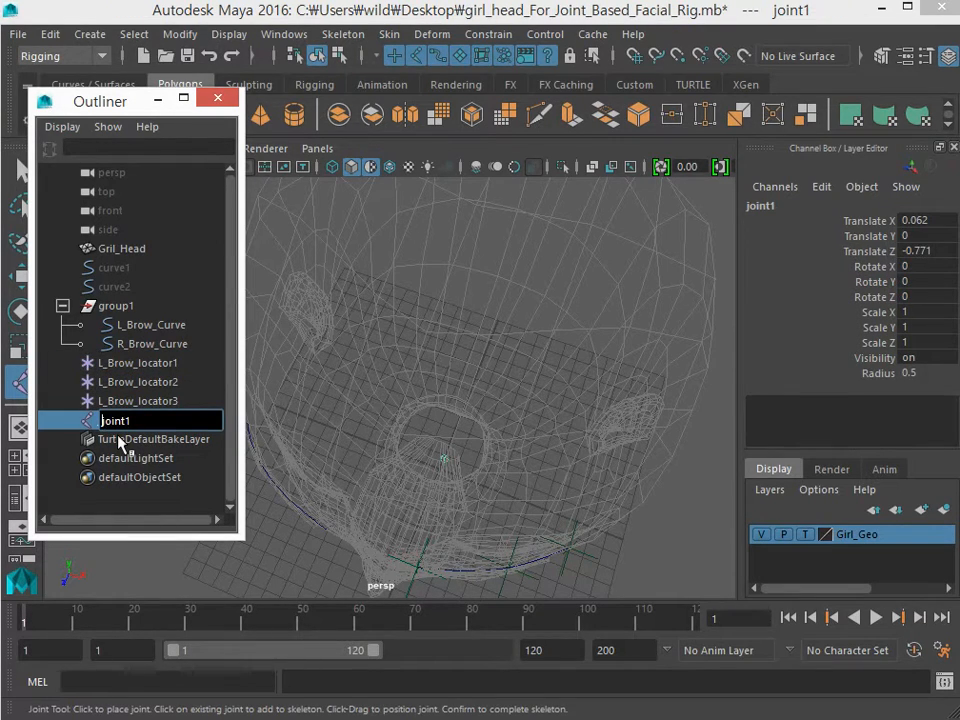
text(L_Brow_)
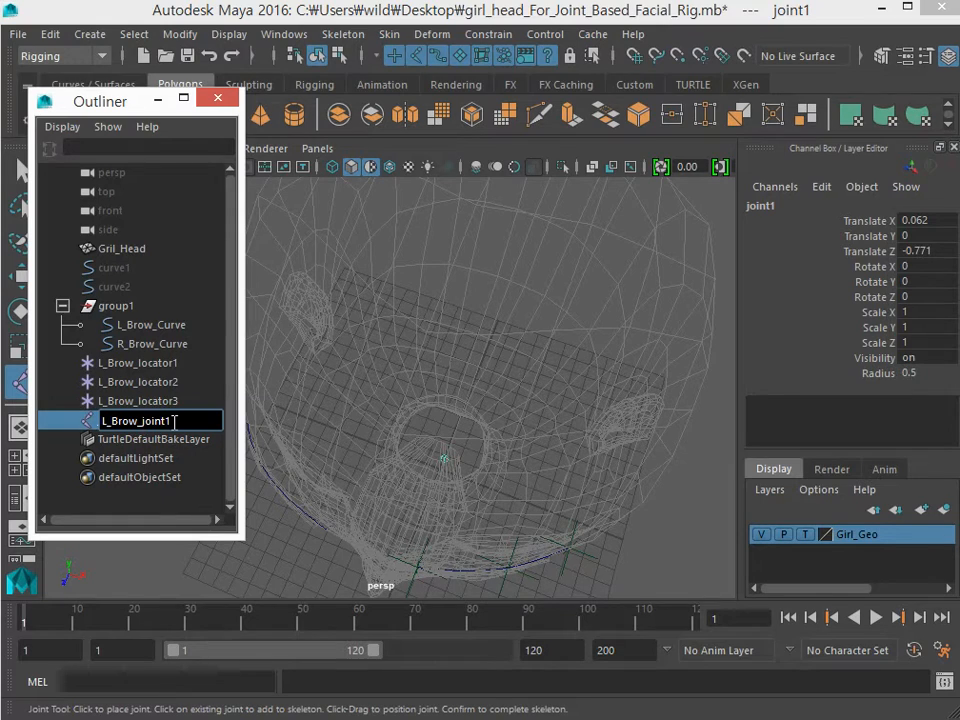
key(Return)
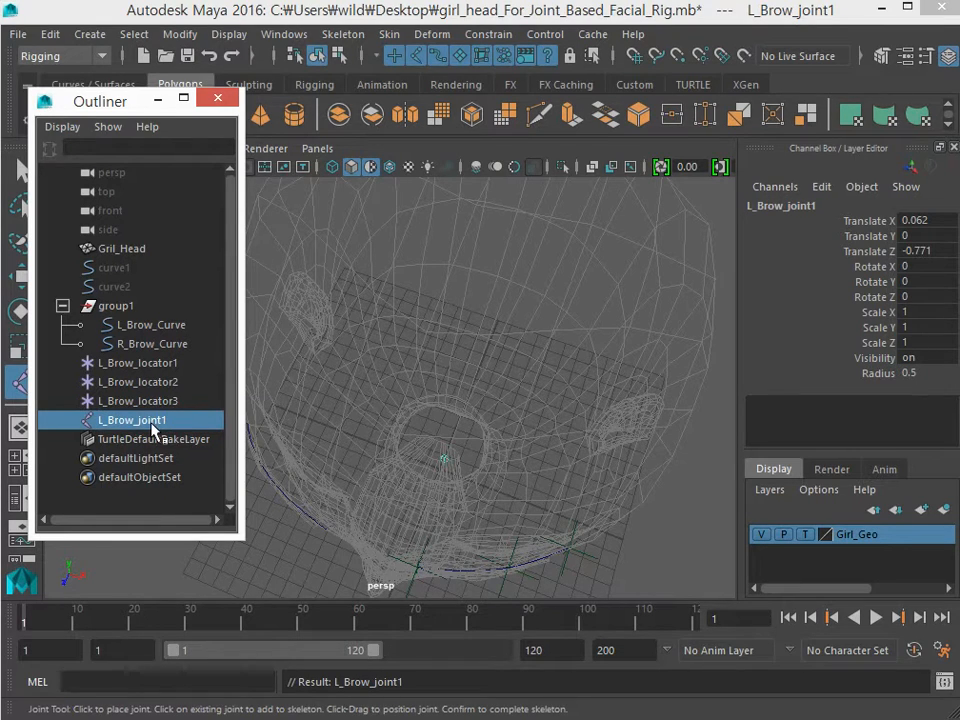
Duplicate L_Brow_joint1 twice to have one joint for each of the three brow locators
key(ctrl+d)
key(ctrl+d)
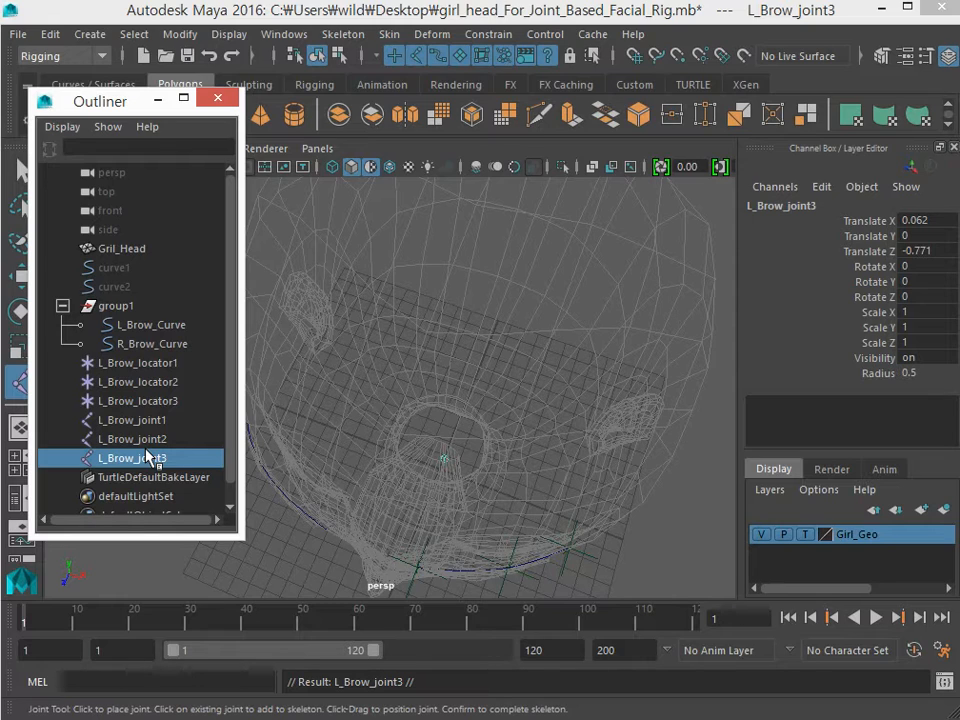
scroll(155, 430, down, 1)
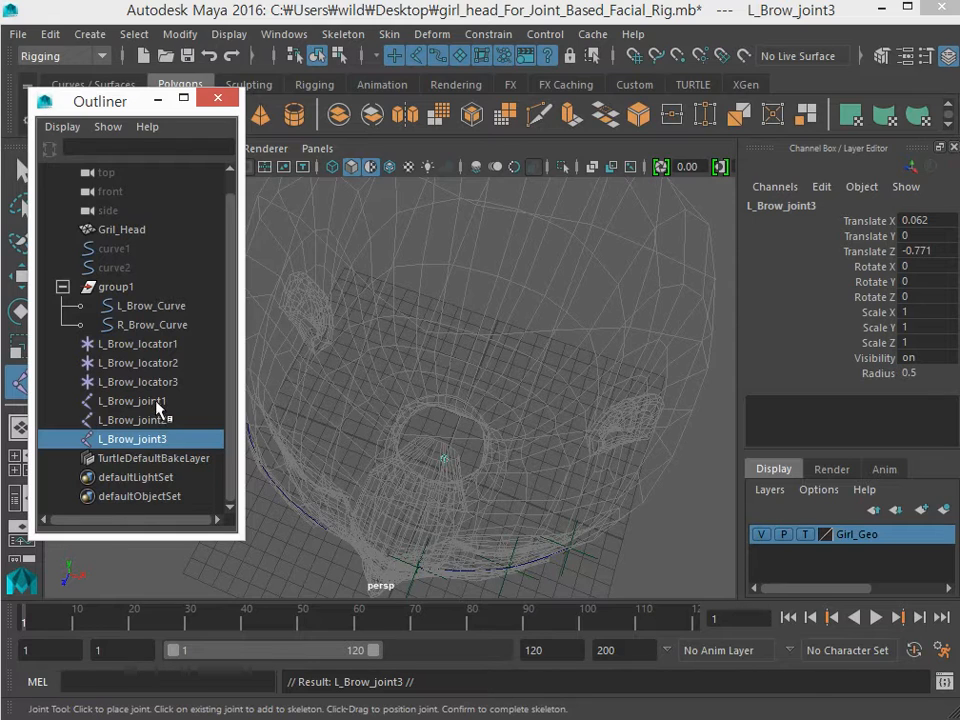
Parent L_Brow_joint1 under L_Brow_locator1 and expand the locator to check the joint inside its hierarchy
click(111, 401)
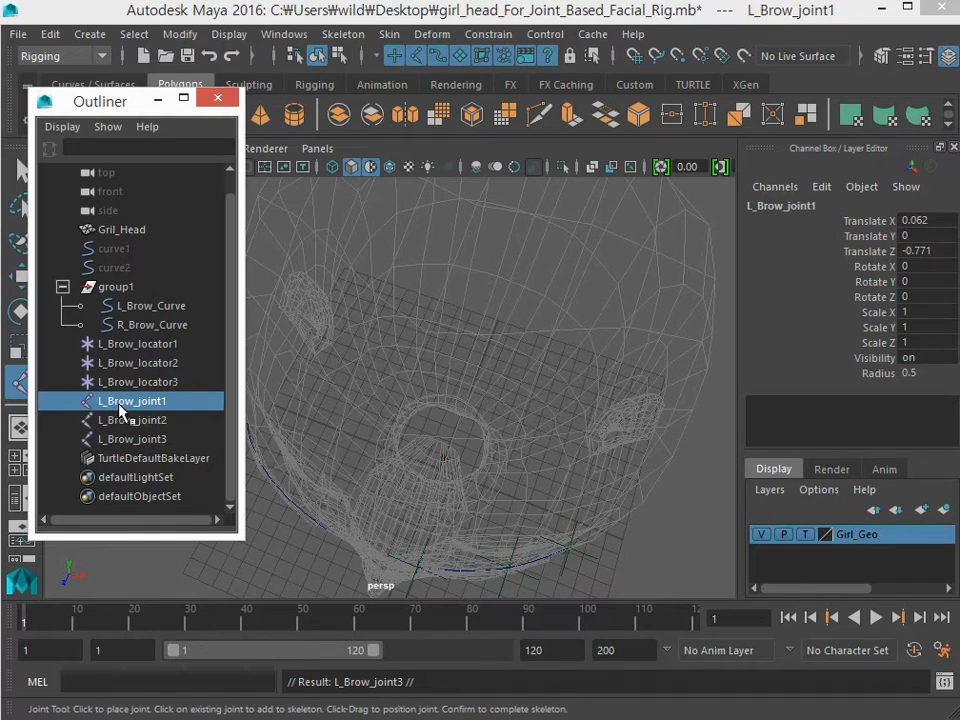
middle_drag(120, 408, 141, 349)
click(128, 421)
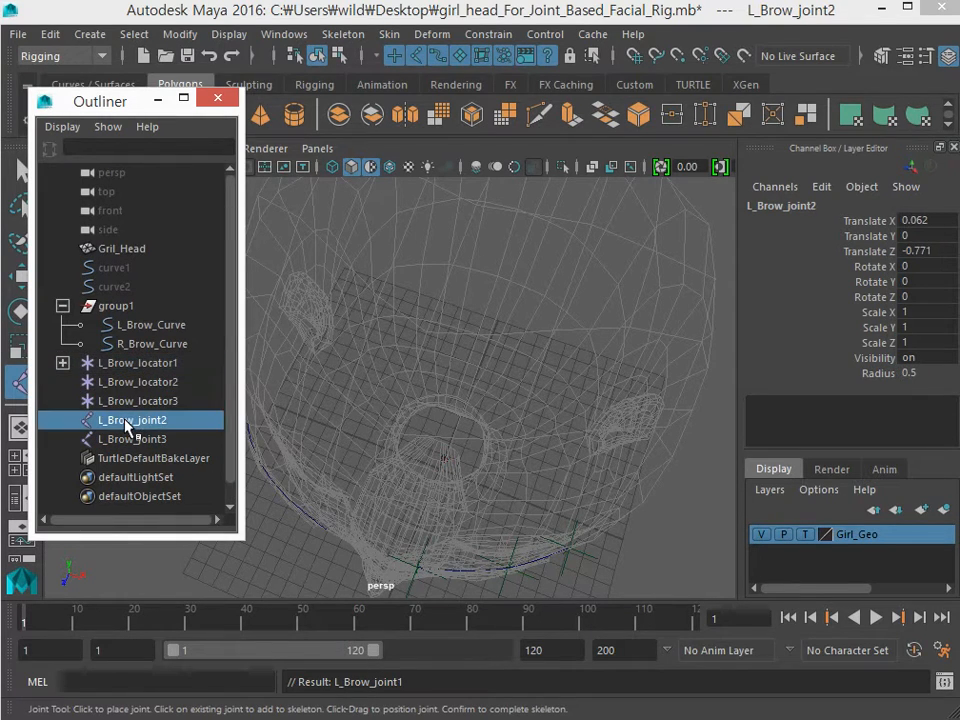
click(62, 363)
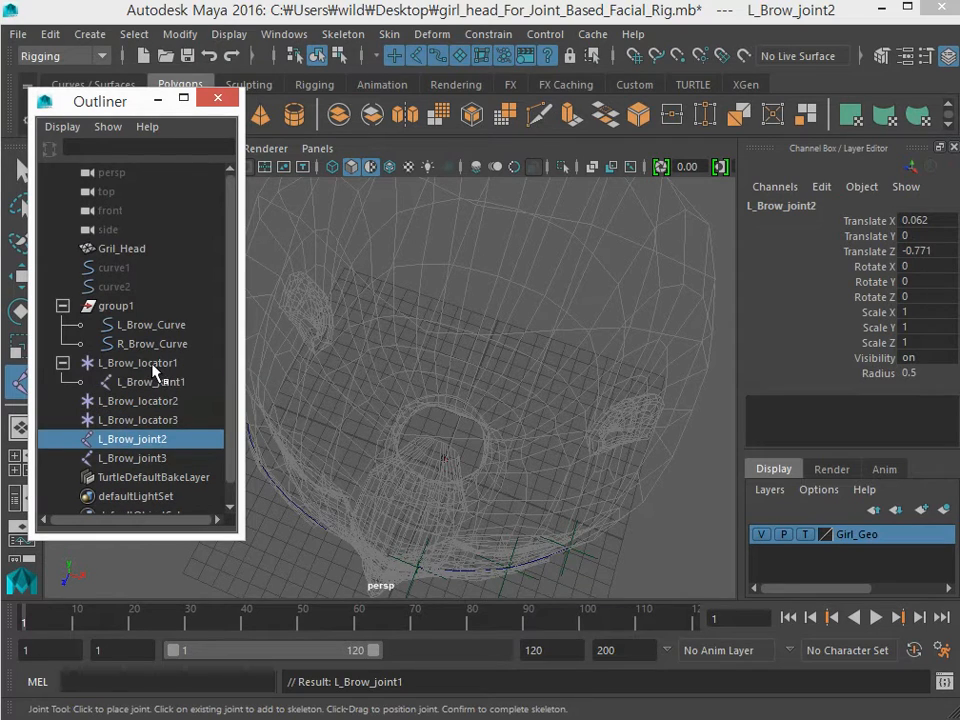
click(150, 363)
click(156, 384)
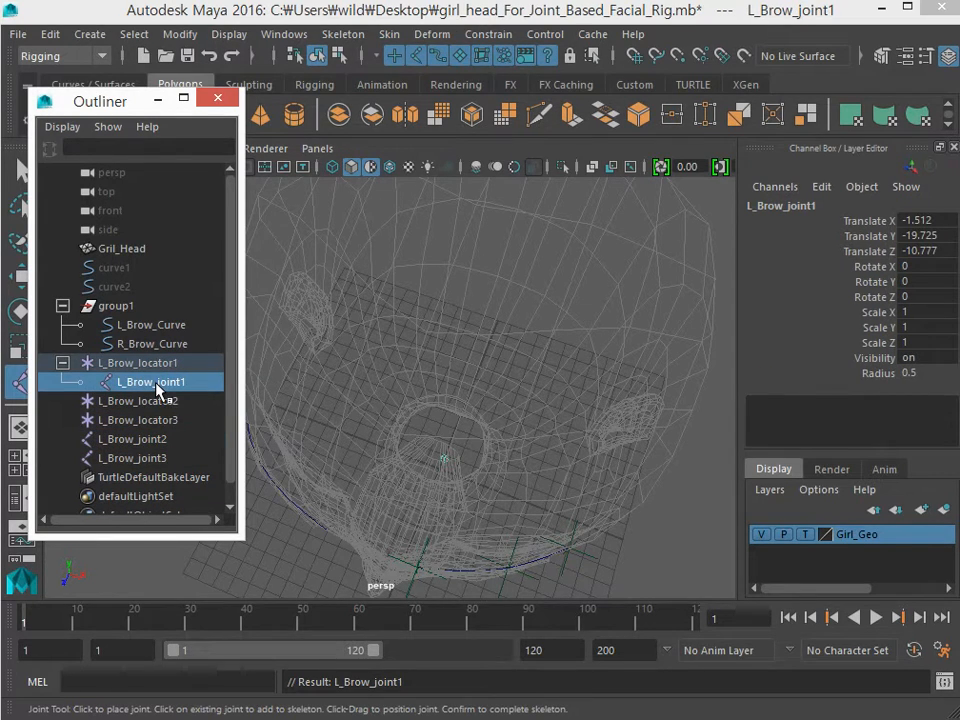
Parent L_Brow_joint2 under L_Brow_locator2 and expand the locator's hierarchy
click(148, 401)
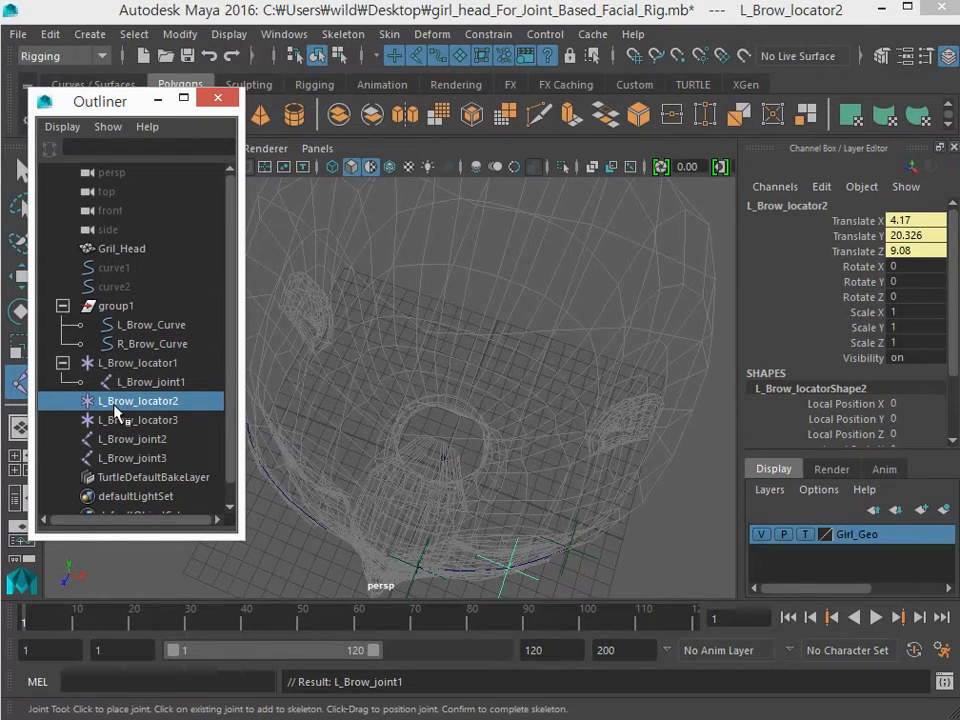
click(131, 445)
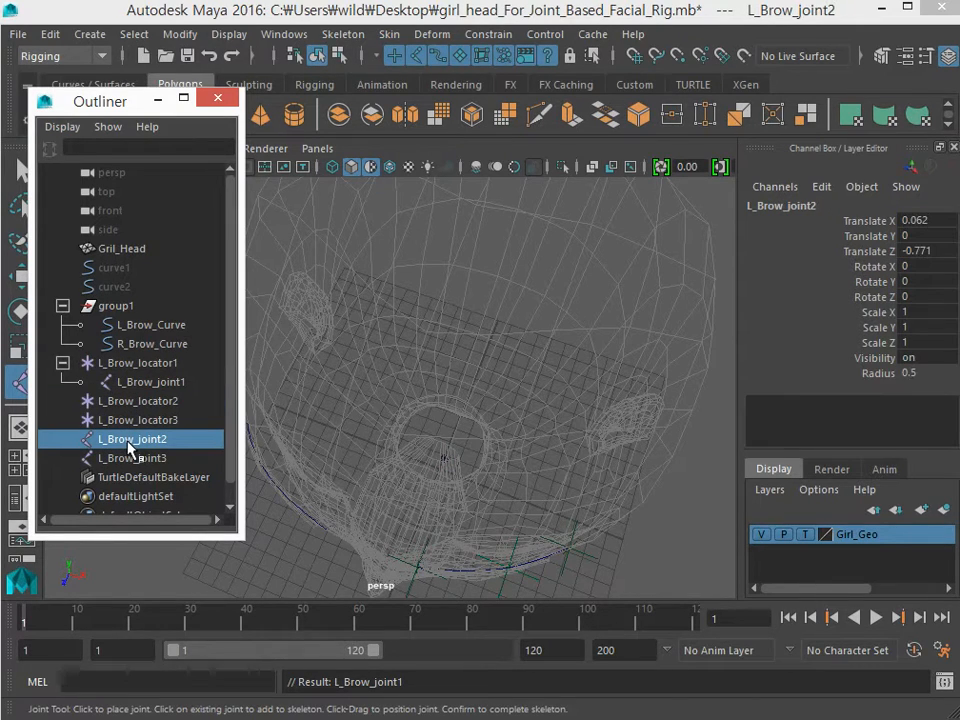
middle_drag(131, 448, 125, 401)
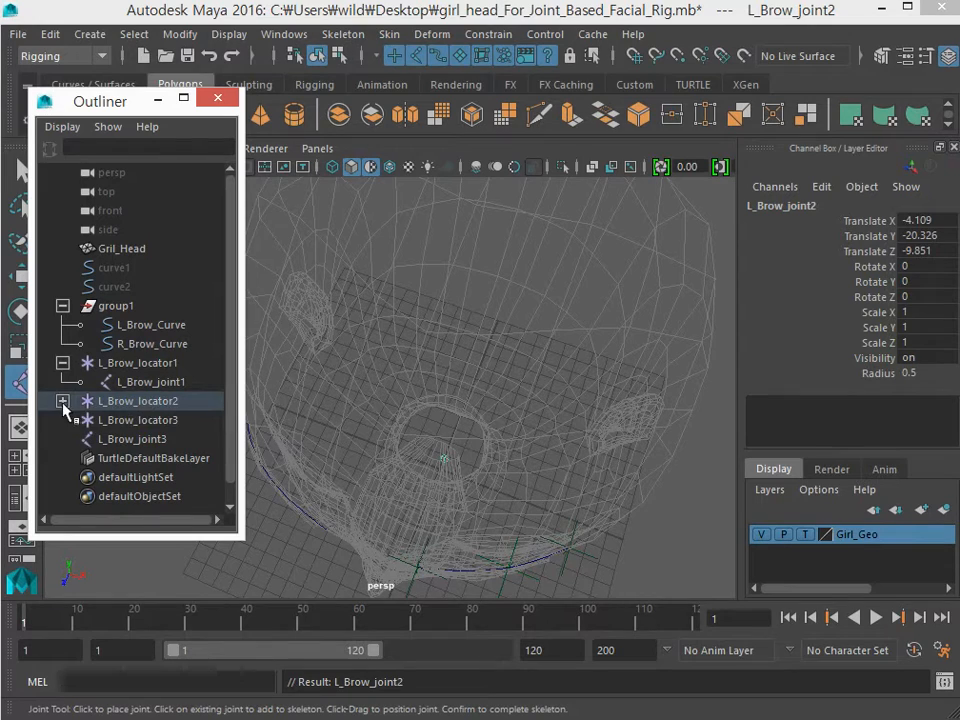
click(62, 402)
scroll(72, 420, down, 1)
Parent L_Brow_joint3 under L_Brow_locator3 and expand the locator's hierarchy
click(125, 444)
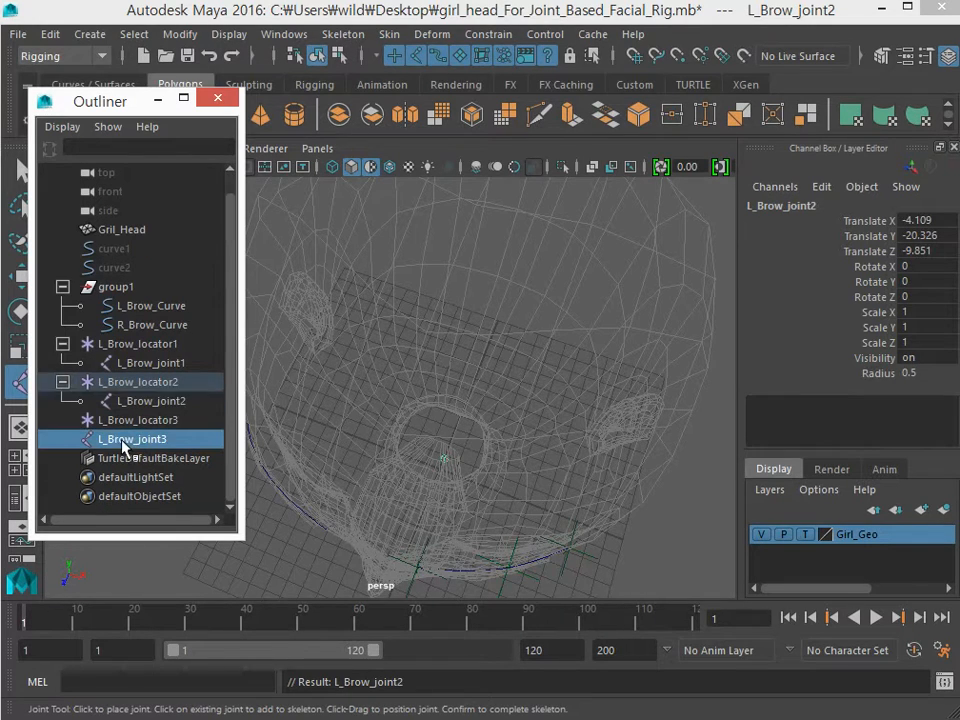
middle_drag(125, 447, 75, 422)
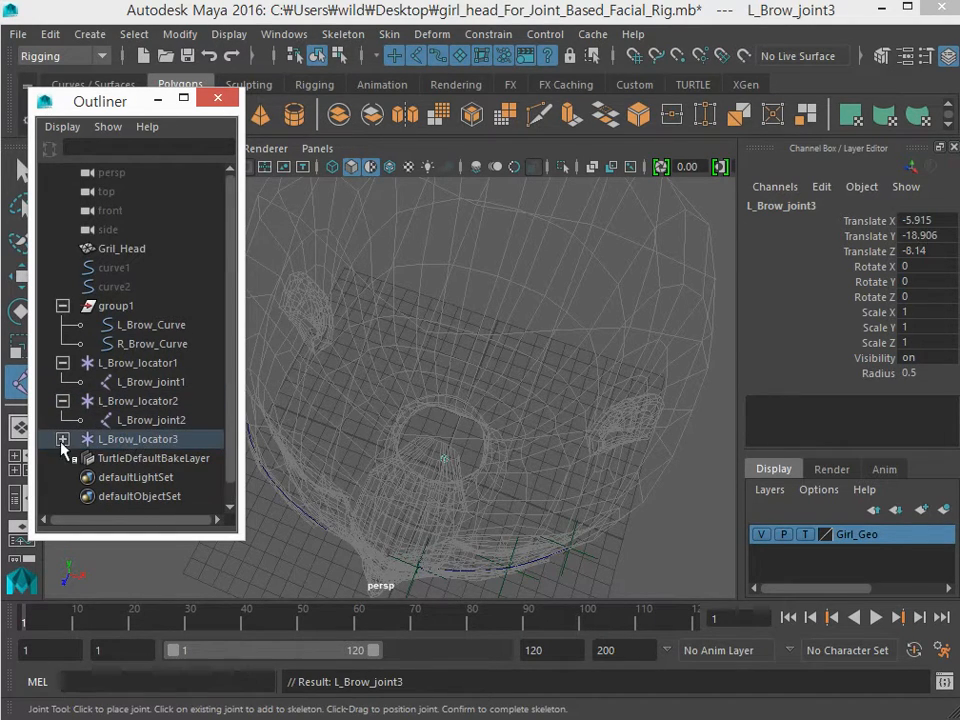
click(62, 440)
scroll(72, 446, down, 1)
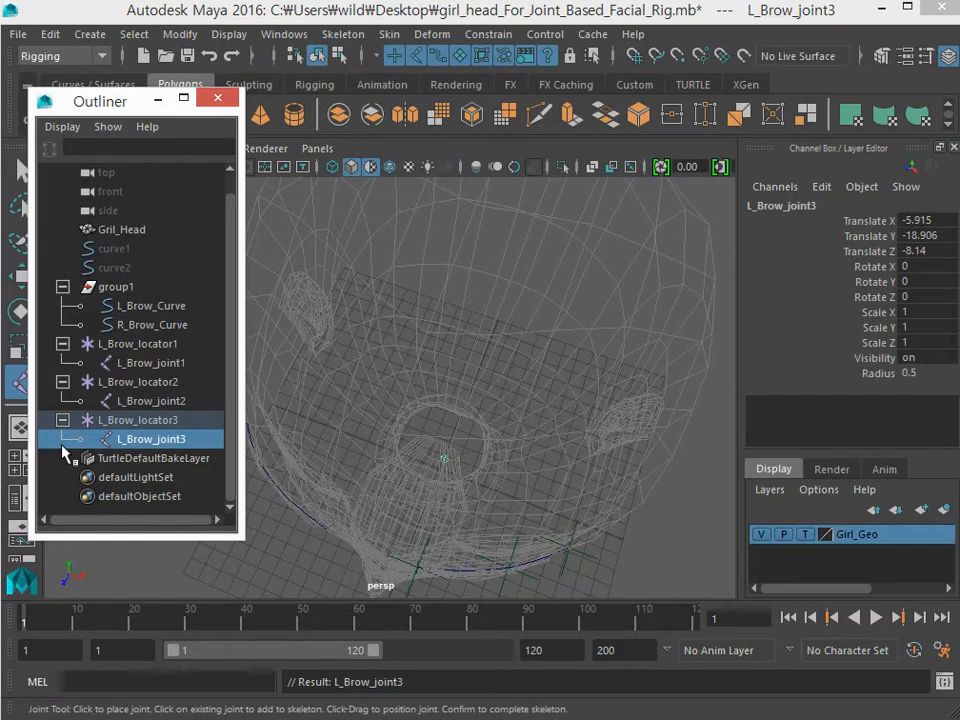
Select L_Brow_joint1 under L_Brow_locator1
click(128, 363)
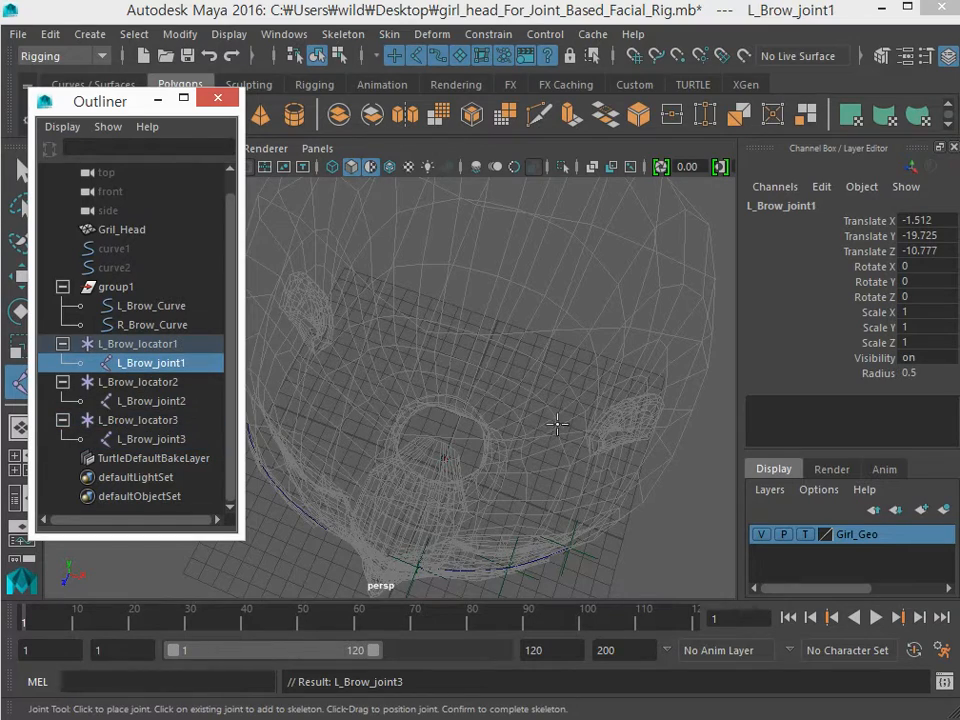
Set Translate X, Y and Z of L_Brow_joint1 to 0 so it snaps onto L_Brow_locator1
alt+drag(501, 388, 476, 371)
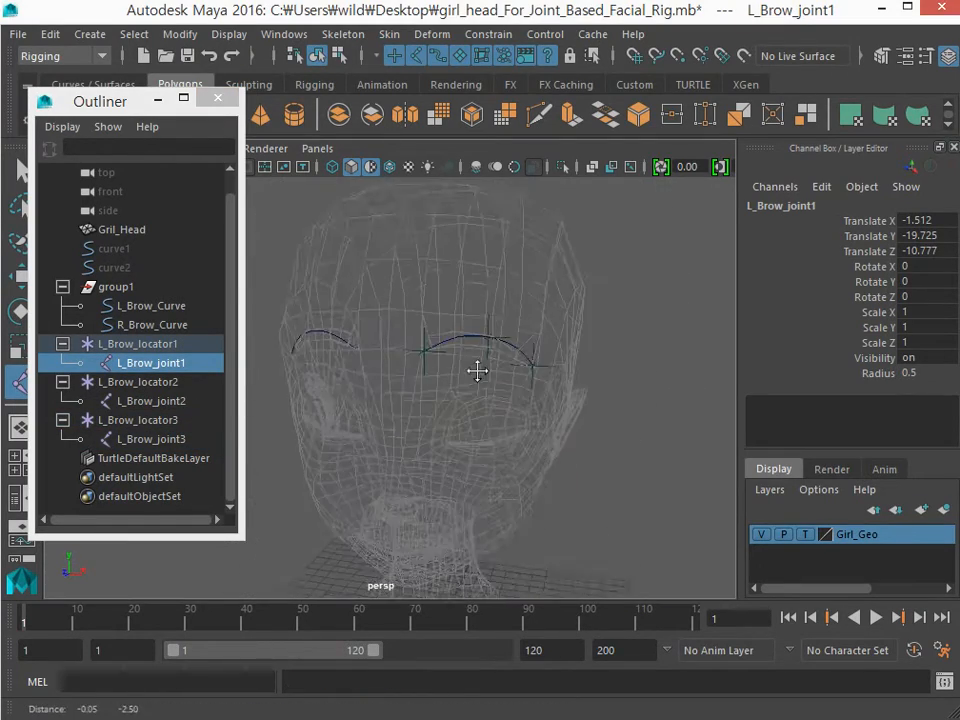
scroll(476, 371, up, 4)
alt+drag(433, 318, 435, 525)
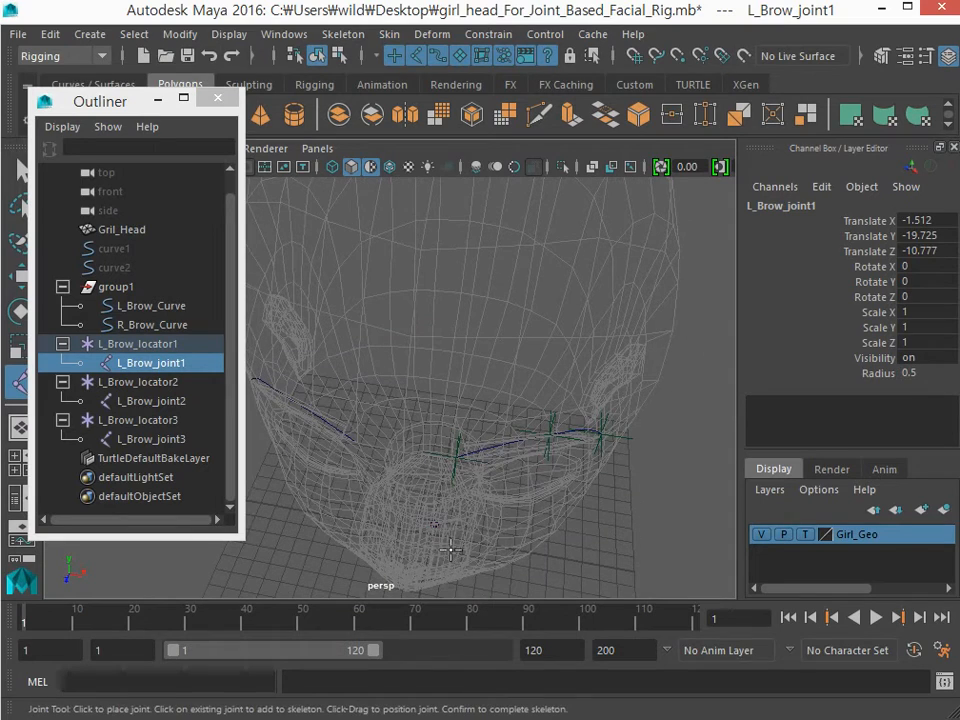
click(21, 175)
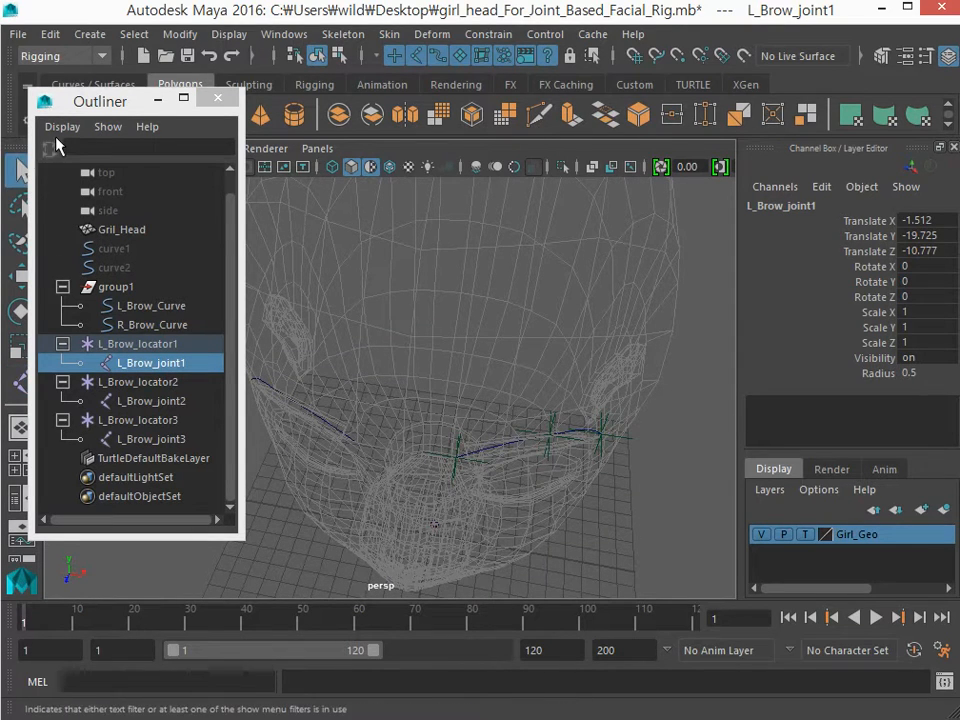
drag(100, 107, 123, 97)
alt+drag(354, 326, 372, 275)
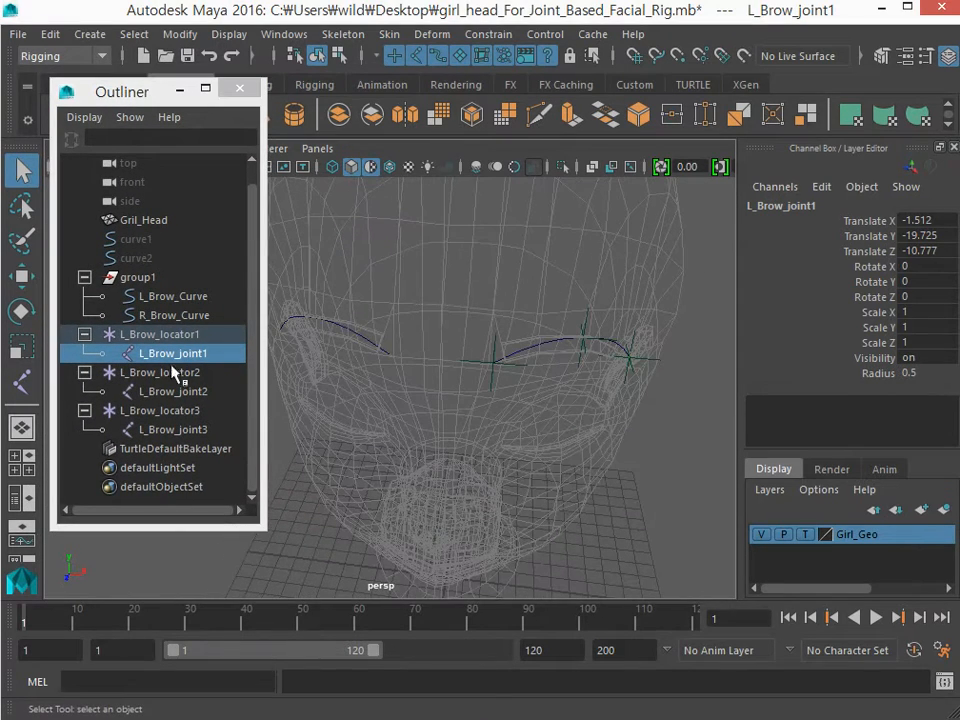
click(157, 362)
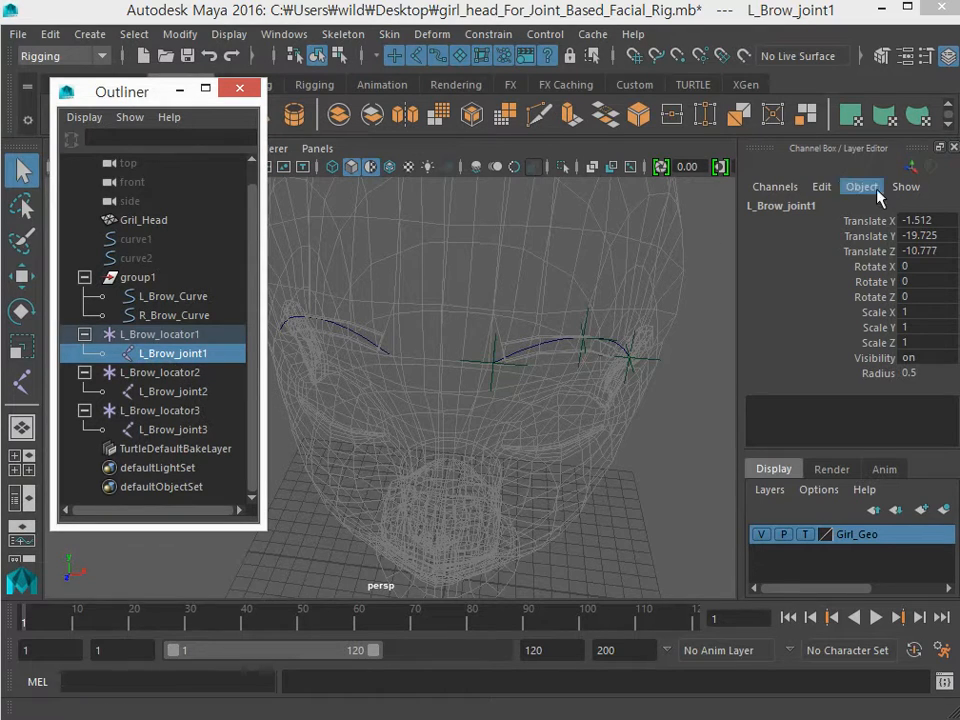
drag(916, 222, 920, 251)
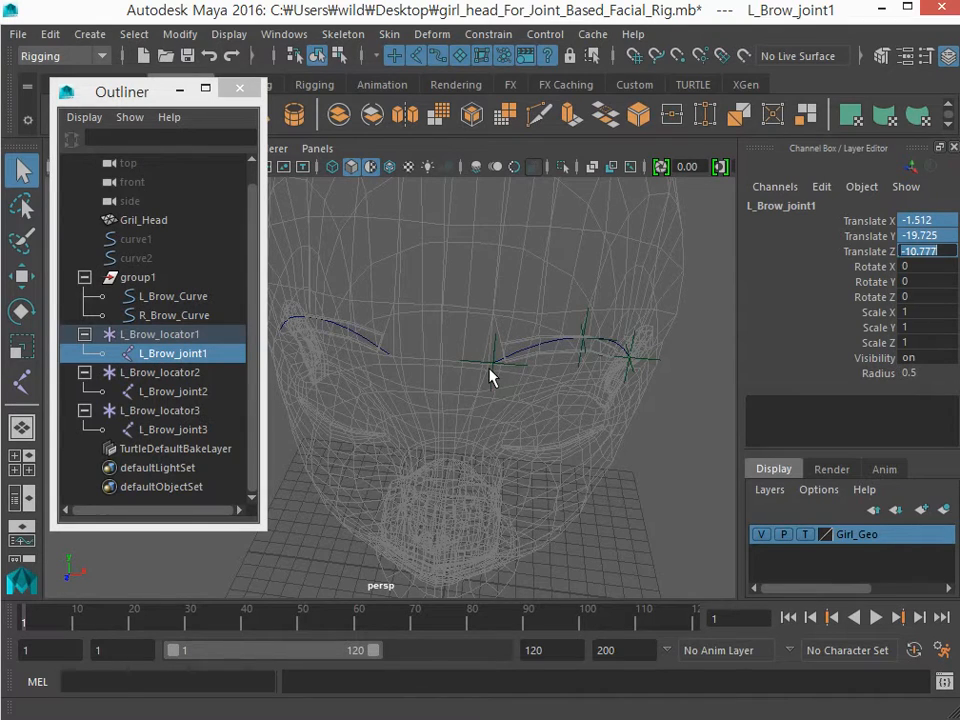
drag(921, 222, 918, 249)
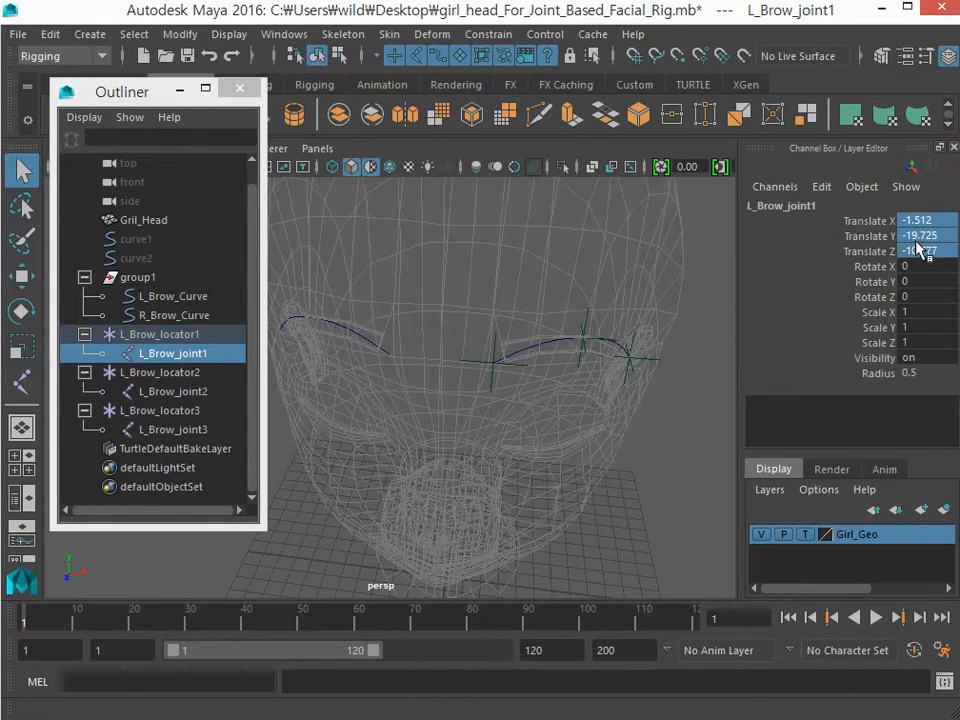
text(0)
key(Return)
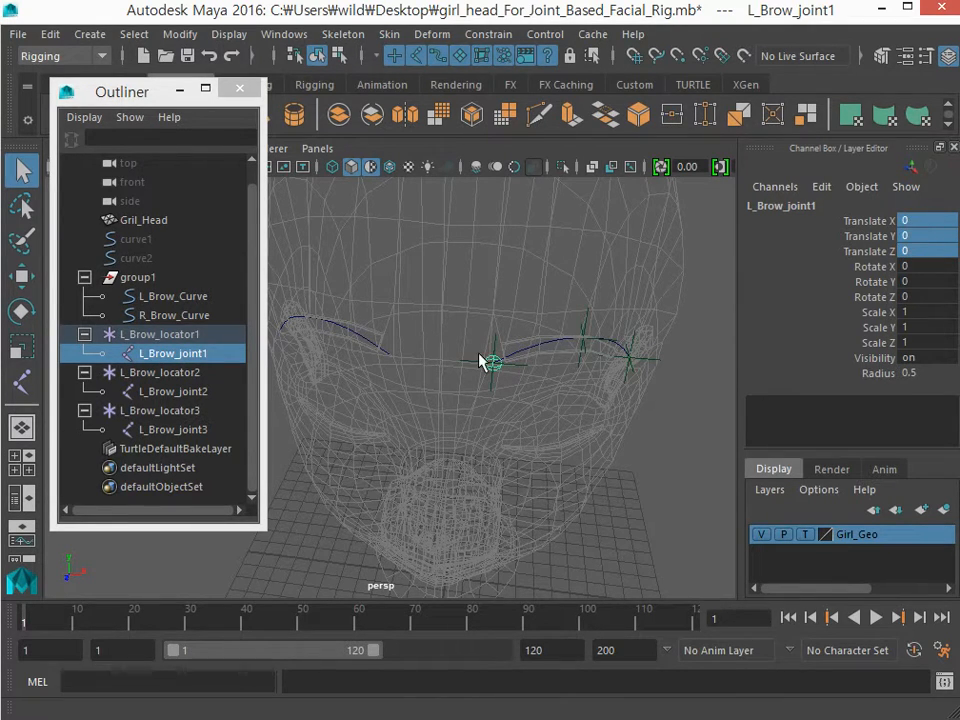
Set Translate X, Y and Z of L_Brow_joint2 to 0 under L_Brow_locator2
mouse_move(480, 362)
alt+mouse_down()
mouse_move(478, 399)
mouse_move(466, 365)
alt+mouse_up()
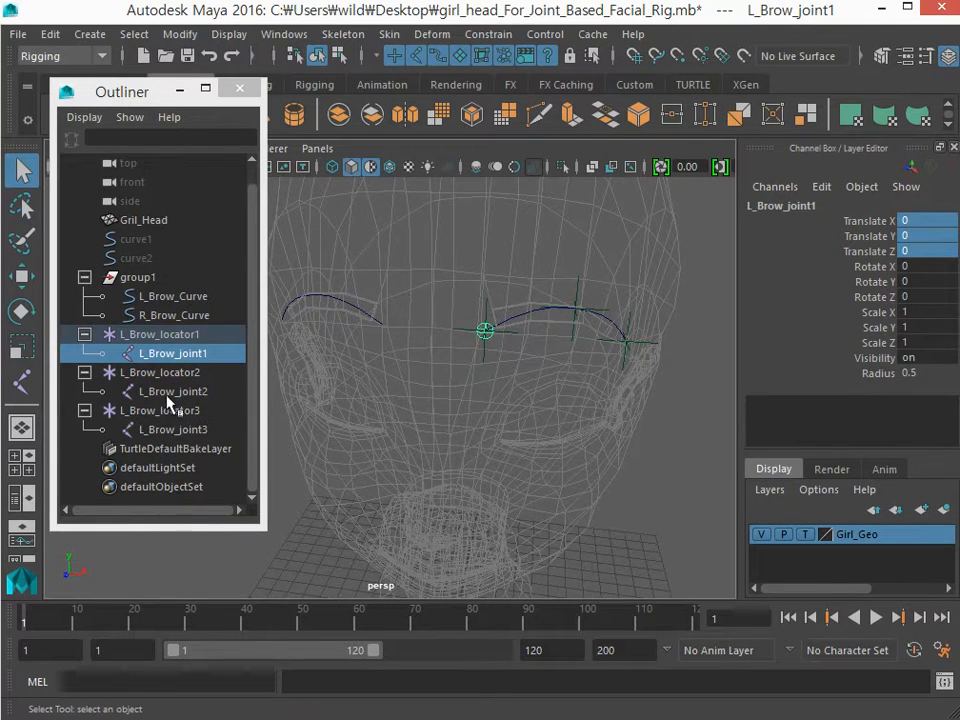
click(172, 391)
click(921, 251)
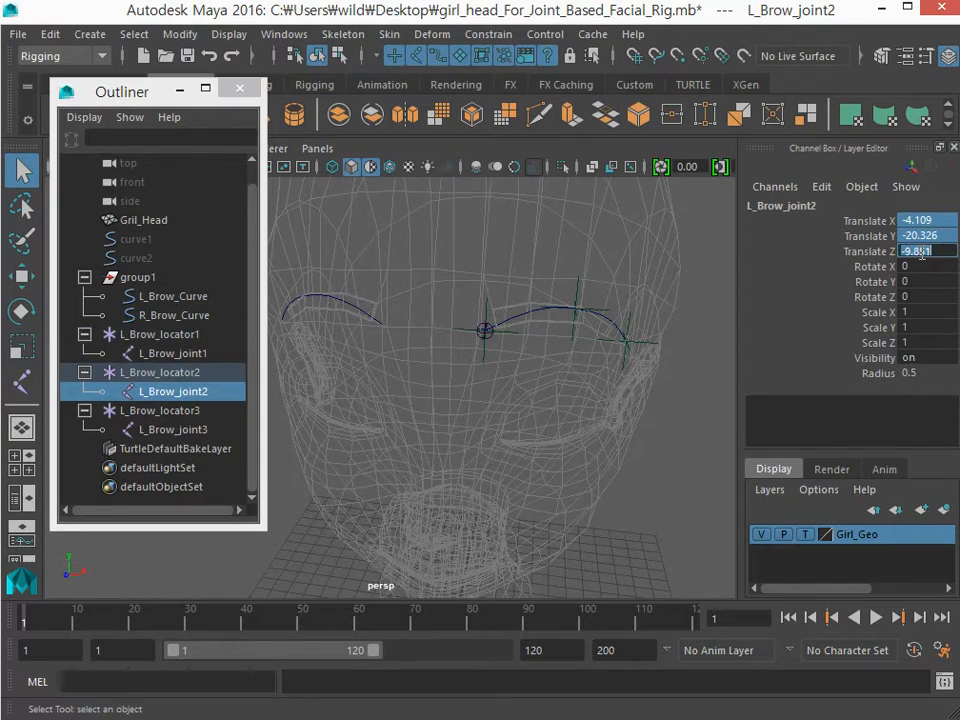
text(0)
key(Return)
Set Translate X, Y and Z of L_Brow_joint3 to 0 under L_Brow_locator3
click(190, 428)
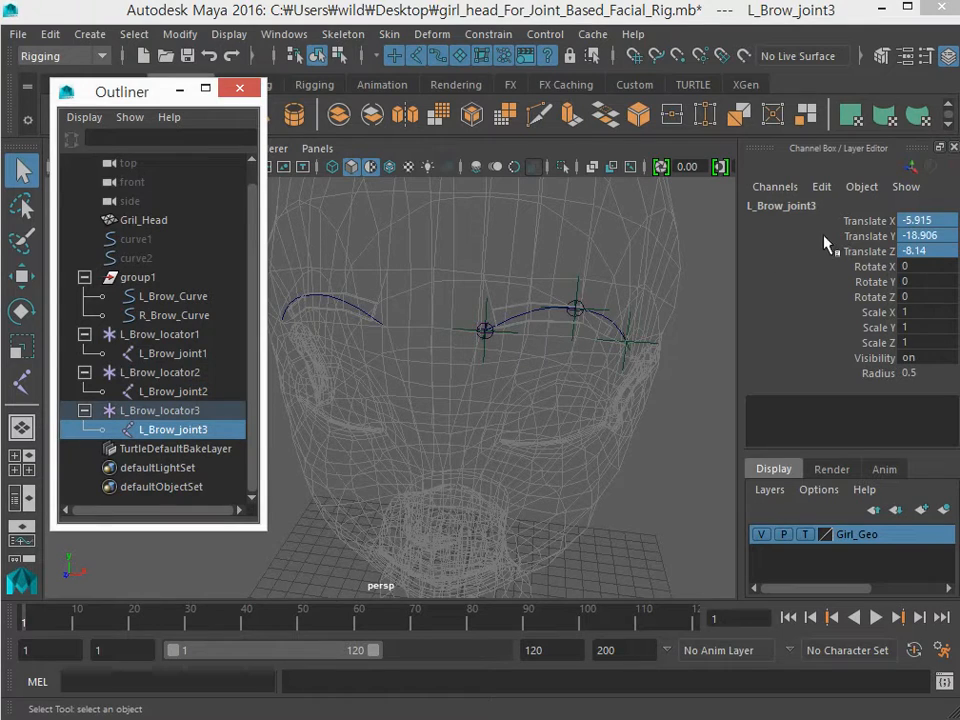
click(921, 251)
text(0)
key(Return)
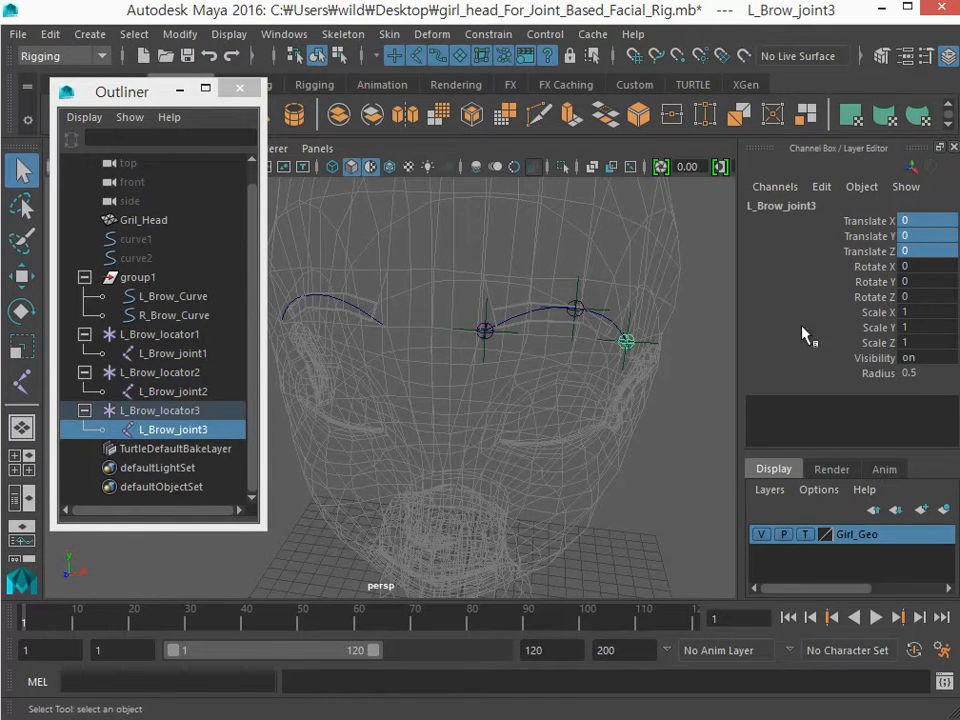
Group L_Brow_joint1 on its own beneath L_Brow_locator1 and expand the new group in the Outliner
alt+drag(474, 448, 472, 411)
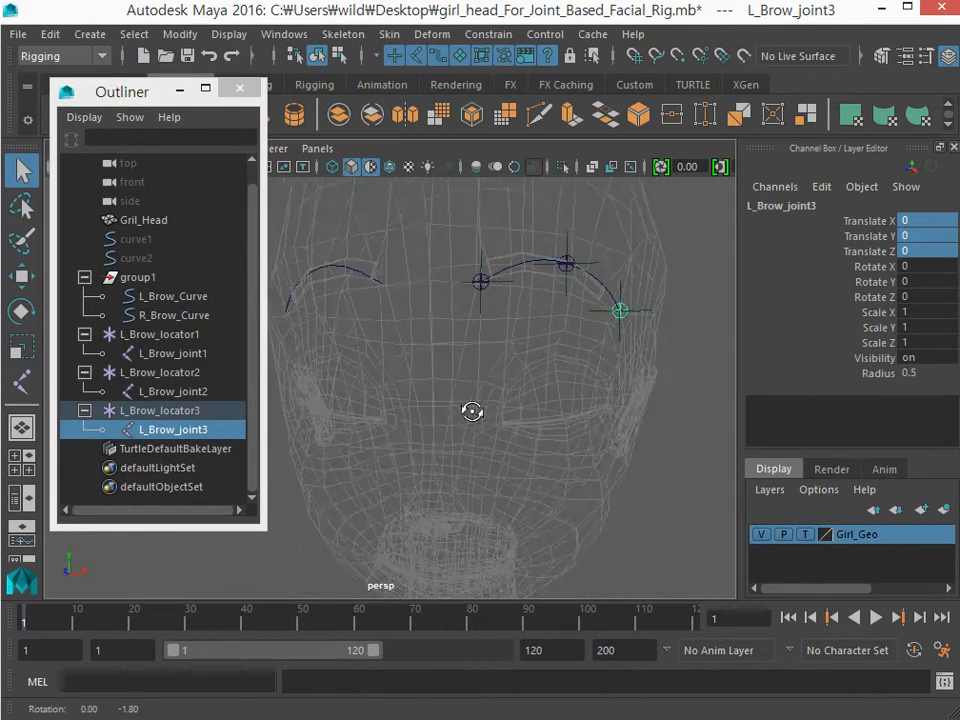
alt+middle_drag(472, 412, 450, 484)
alt+right_drag(452, 486, 493, 503)
alt+drag(475, 498, 429, 498)
alt+middle_drag(428, 500, 430, 487)
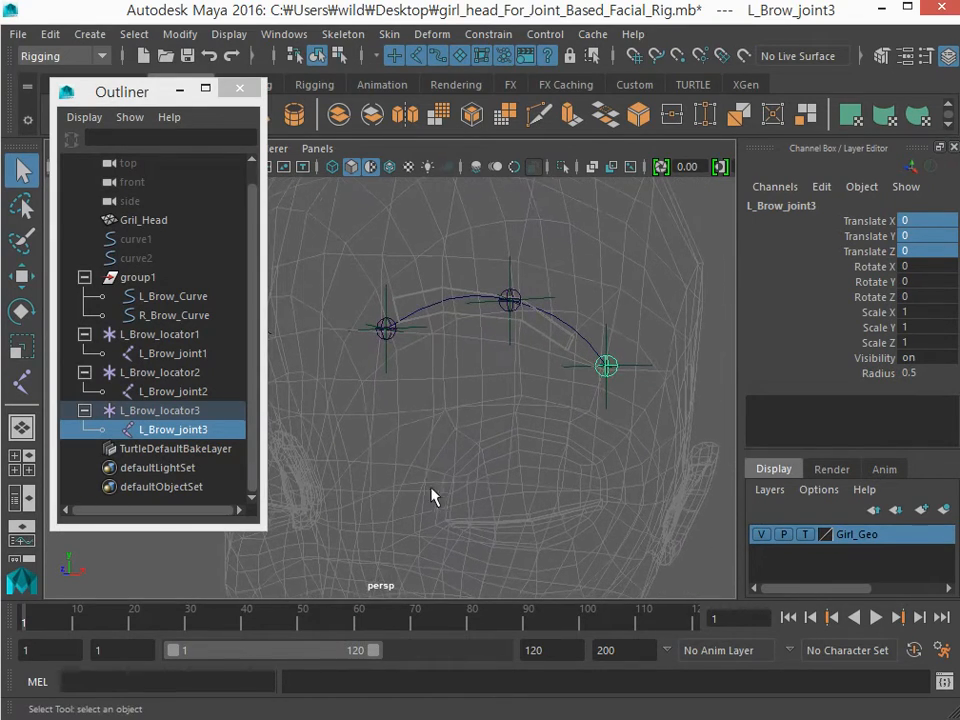
click(384, 306)
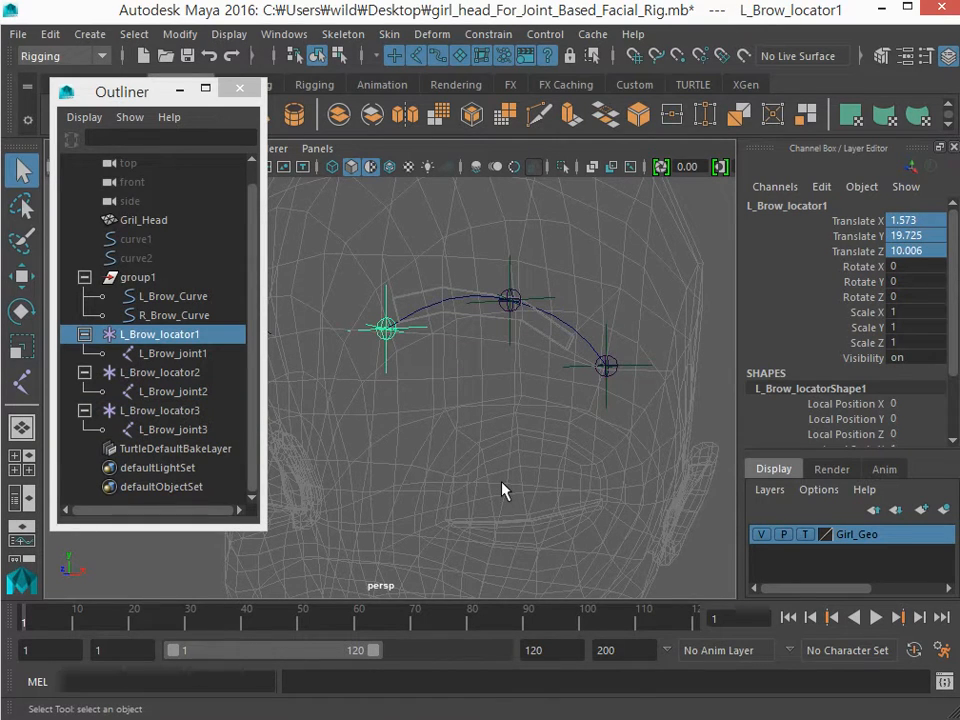
click(502, 490)
click(173, 353)
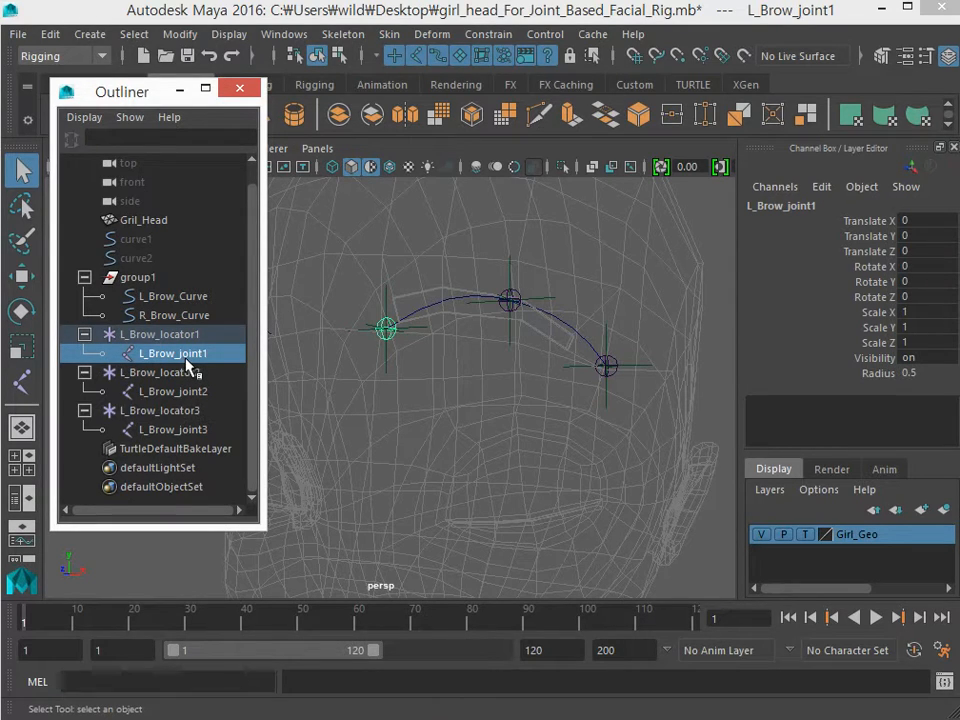
key(ctrl+g)
click(103, 353)
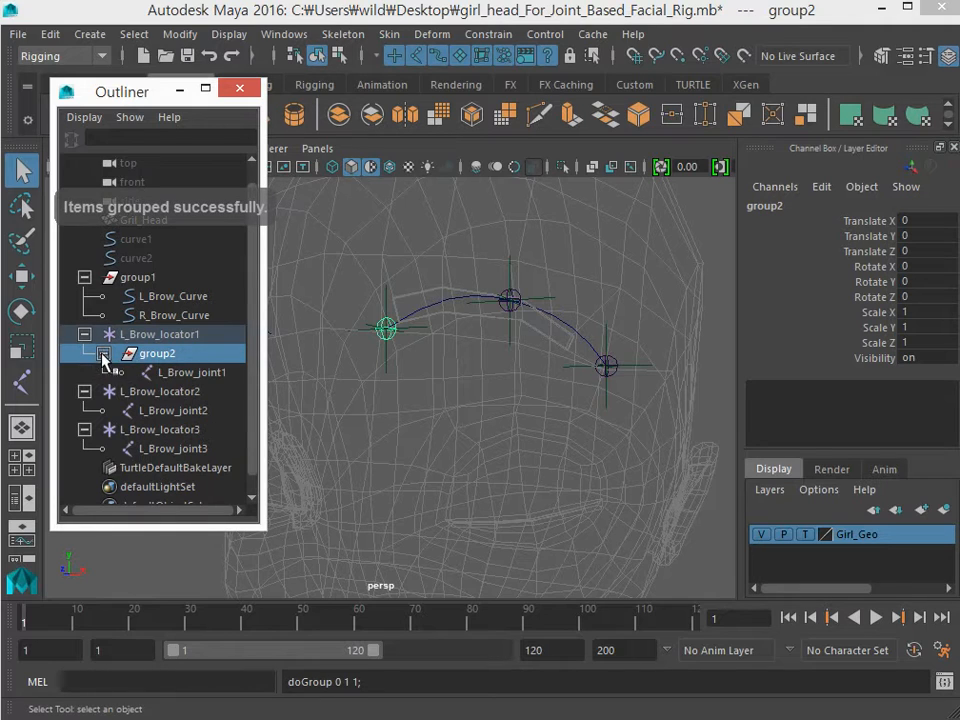
Compare the transforms and Move manipulator positions of L_Brow_locator1, its new child group and L_Brow_joint1
click(177, 373)
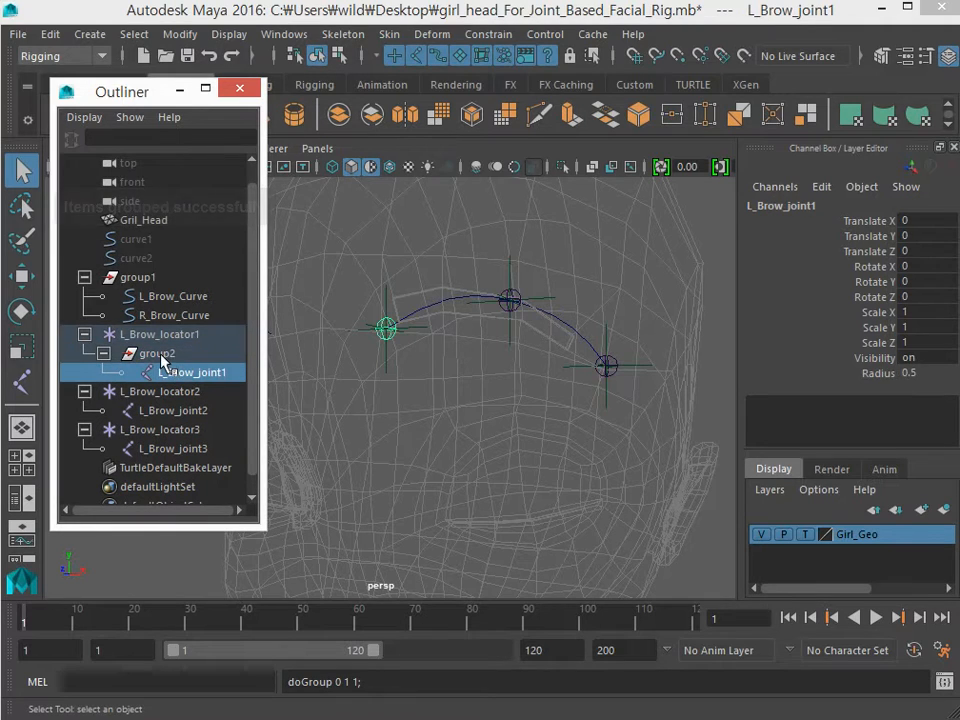
click(162, 358)
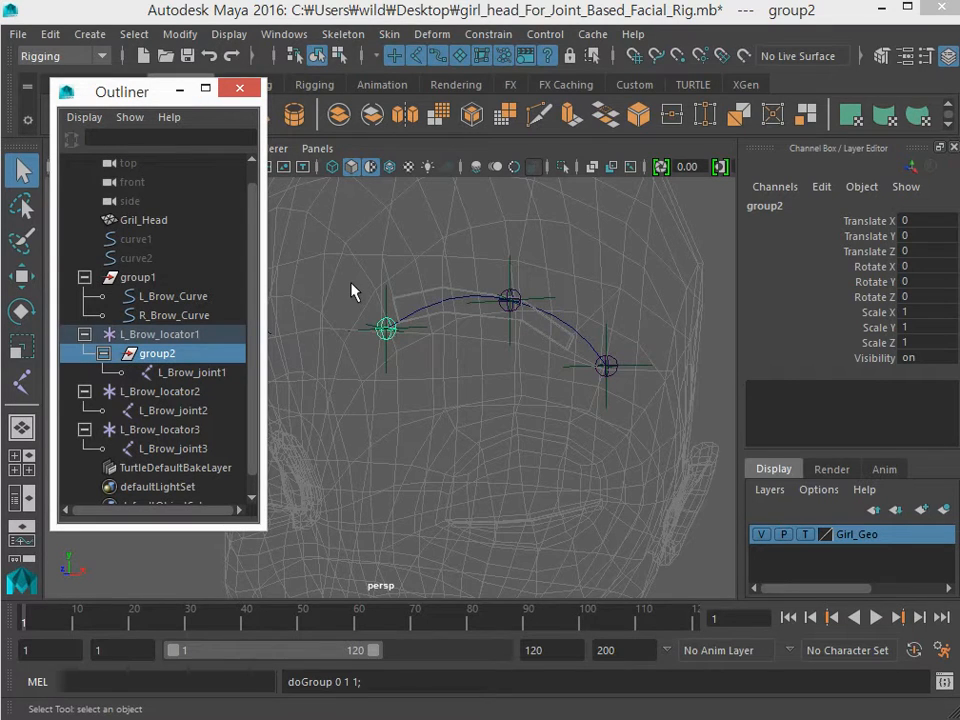
click(195, 374)
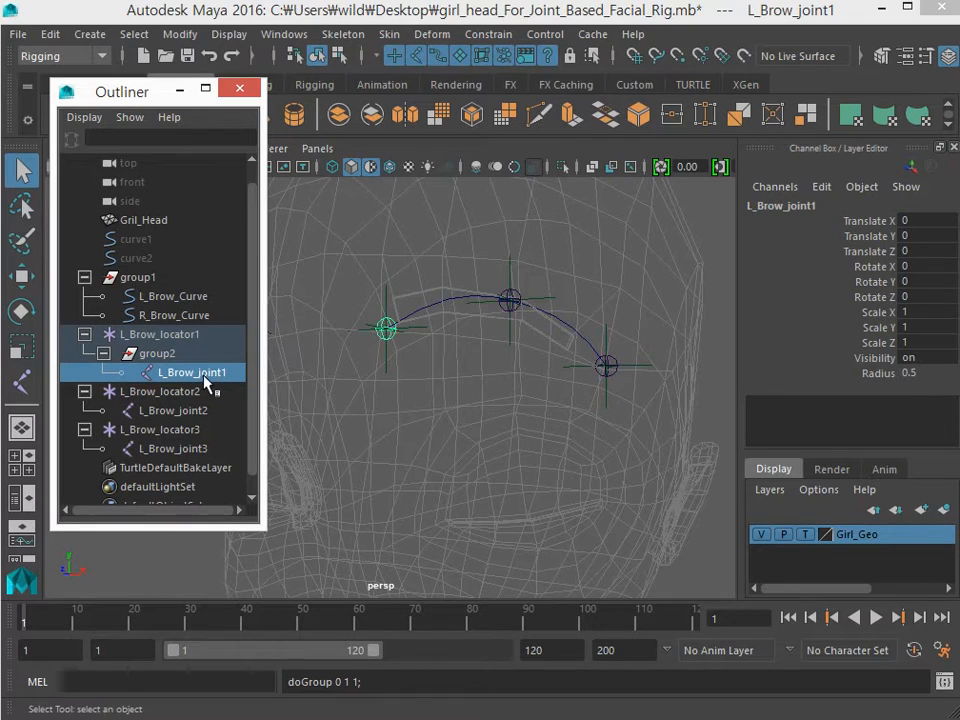
click(163, 356)
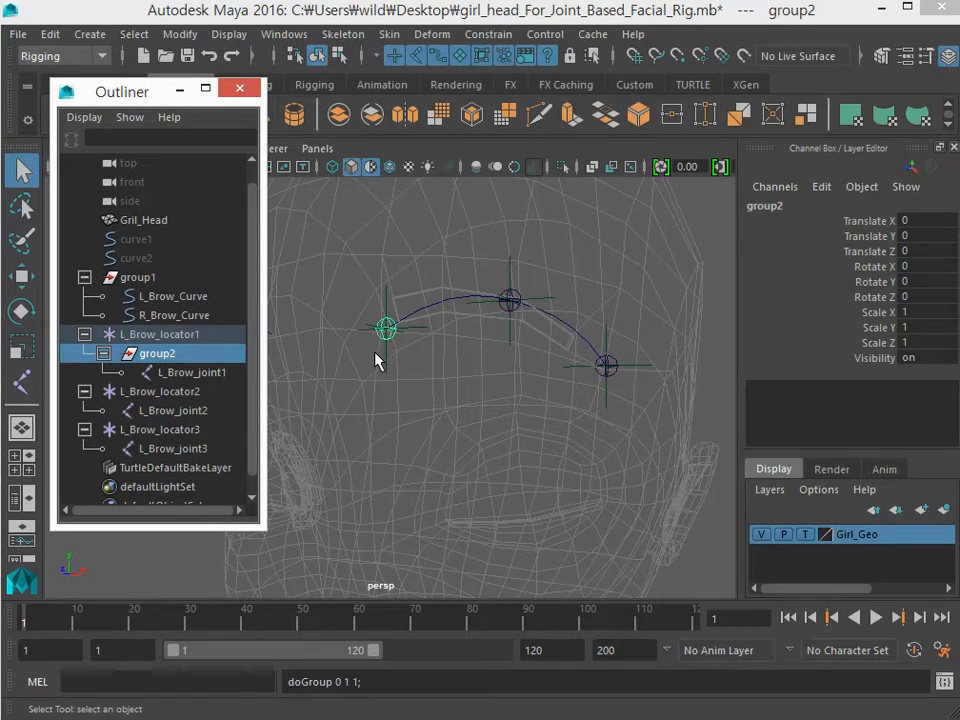
key(w)
alt+drag(362, 388, 369, 326)
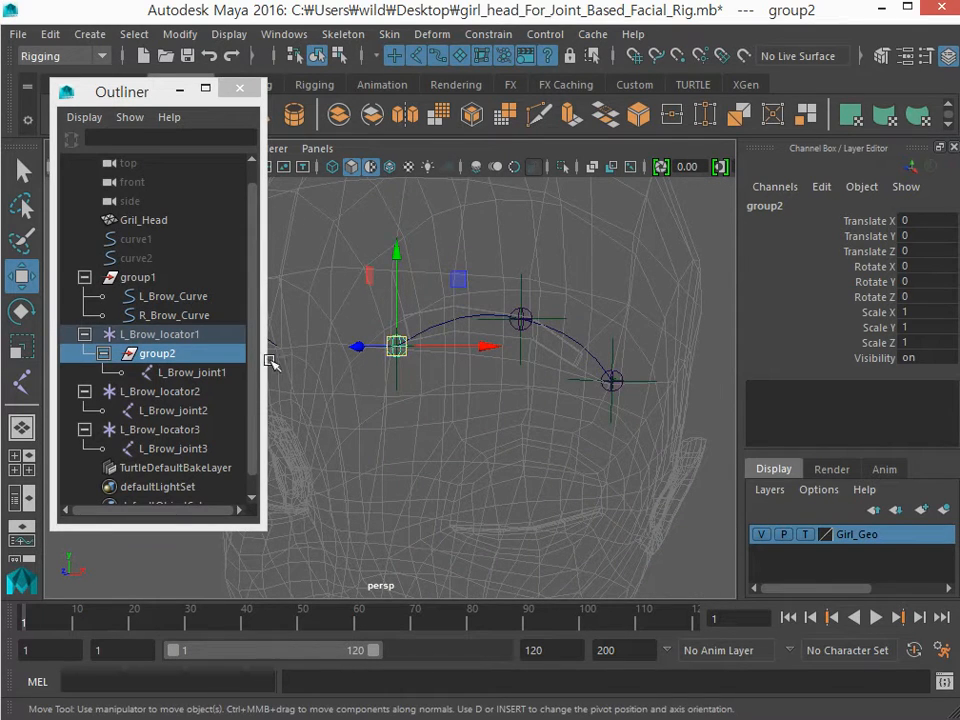
click(182, 372)
click(165, 355)
click(161, 336)
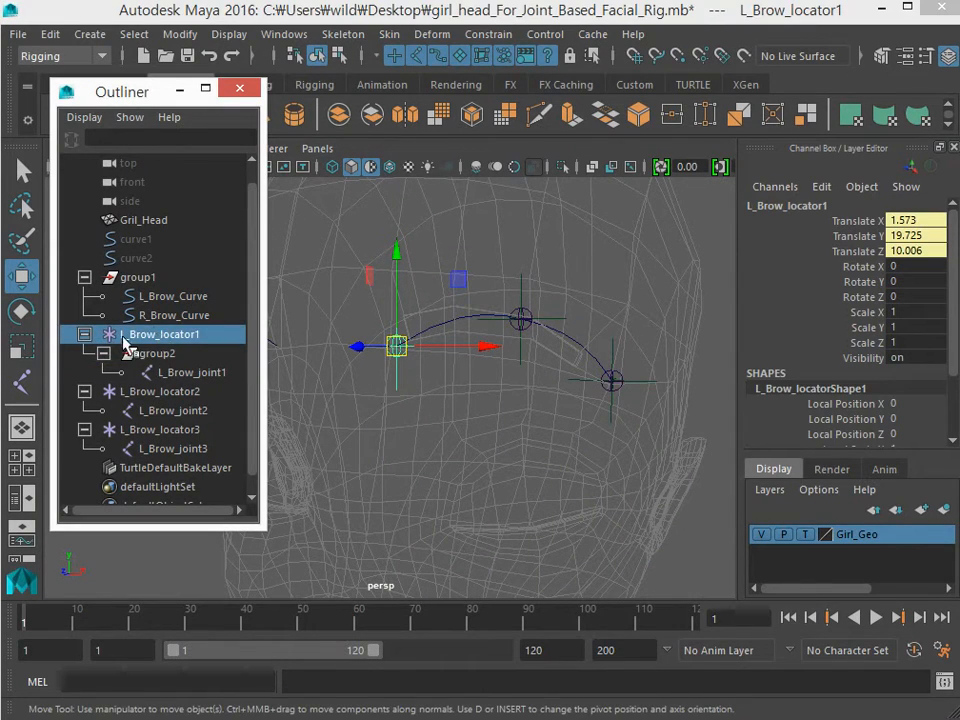
click(140, 353)
Rename the group above L_Brow_joint1 as L_Brow_joint_Gr, basing it on the joint's name
click(152, 368)
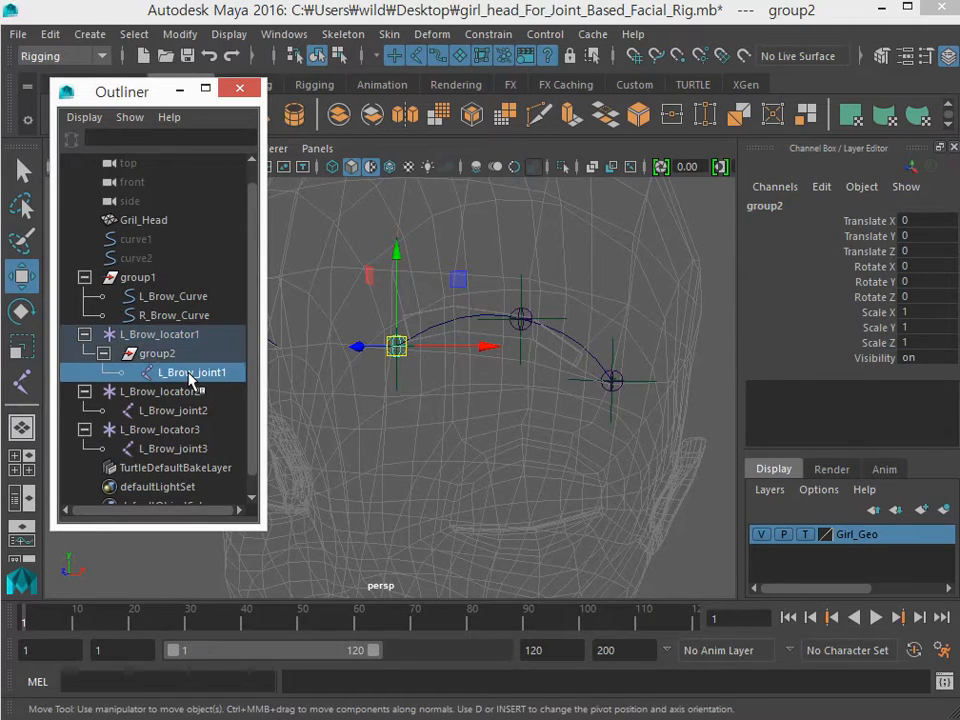
double_click(152, 370)
double_click(147, 355)
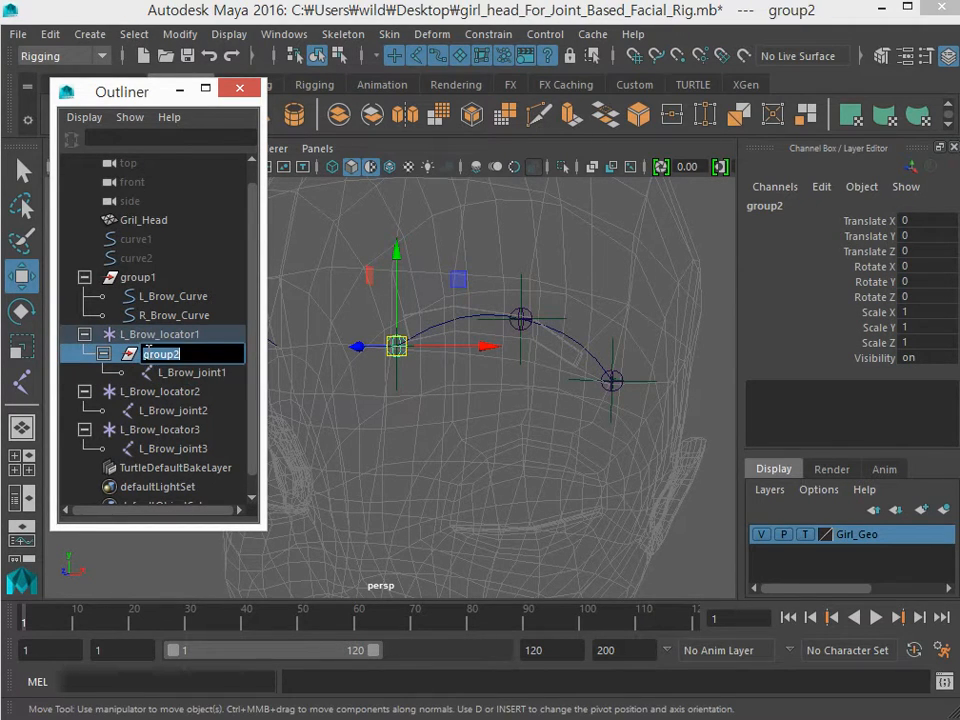
text(L_Brow_joint1)
text(_Gr)
key(Return)
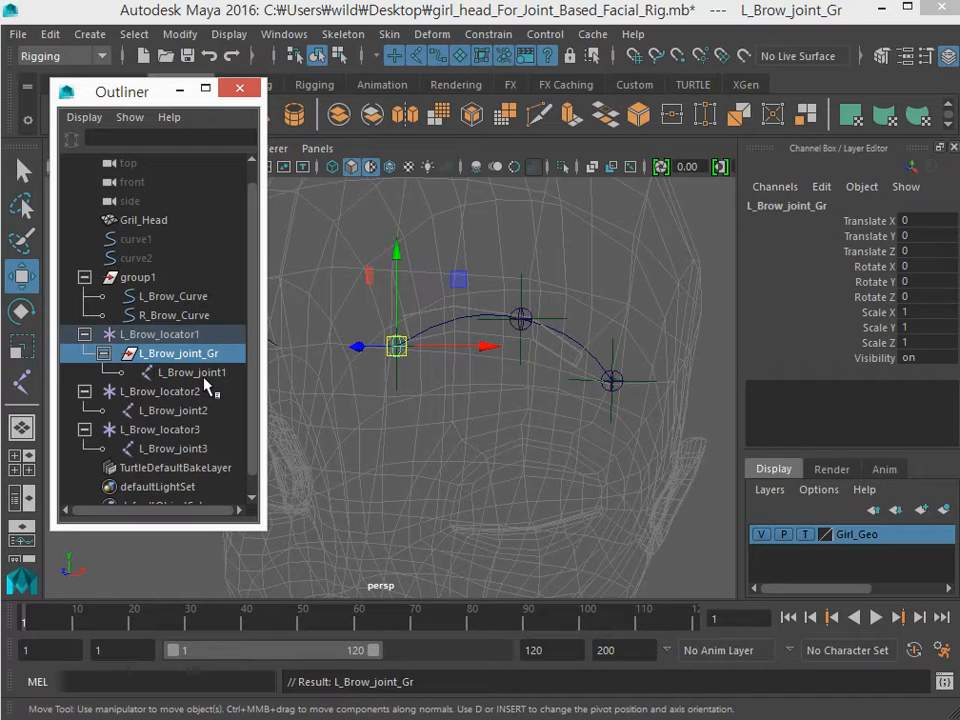
Group L_Brow_joint2 and L_Brow_joint3 separately beneath their own locators and expand both new groups in the Outliner
middle_drag(205, 383, 113, 403)
click(176, 411)
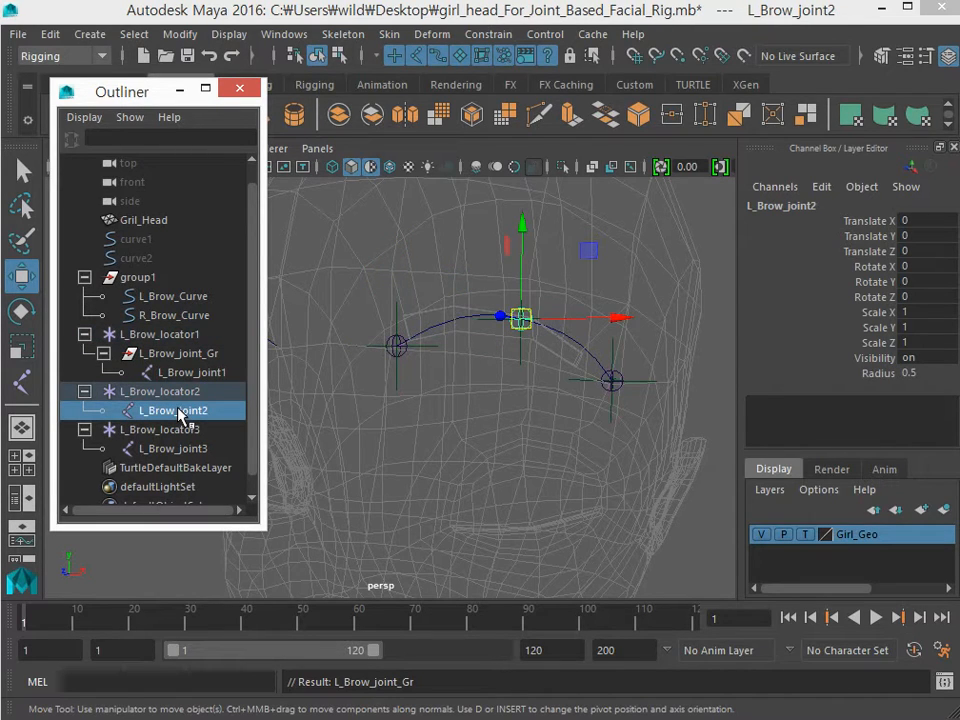
key(ctrl+g)
click(158, 450)
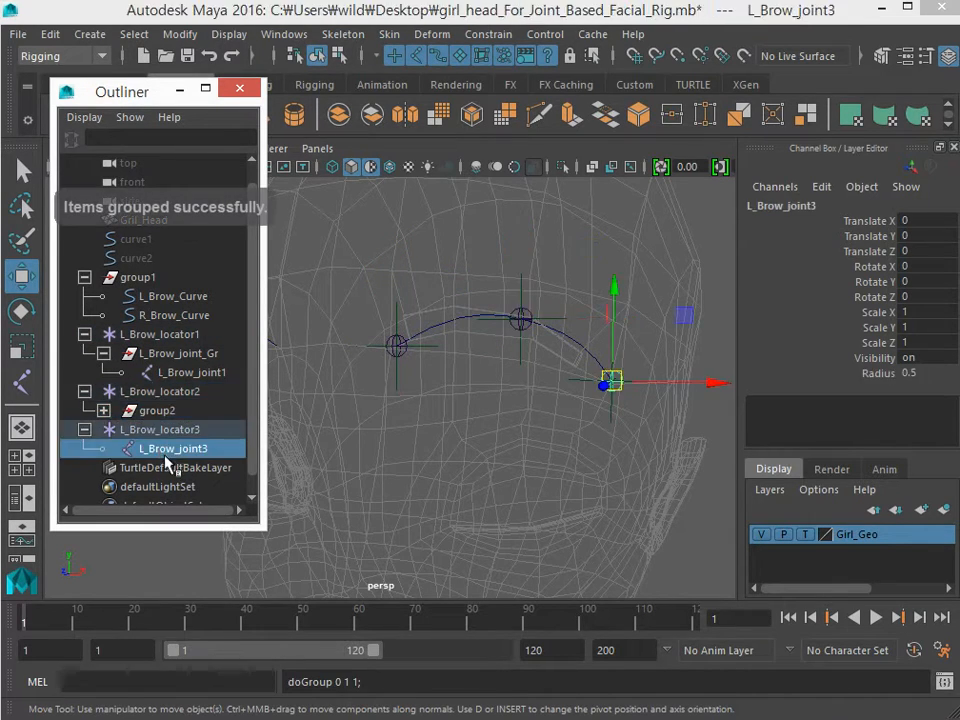
key(ctrl+g)
click(103, 410)
click(103, 466)
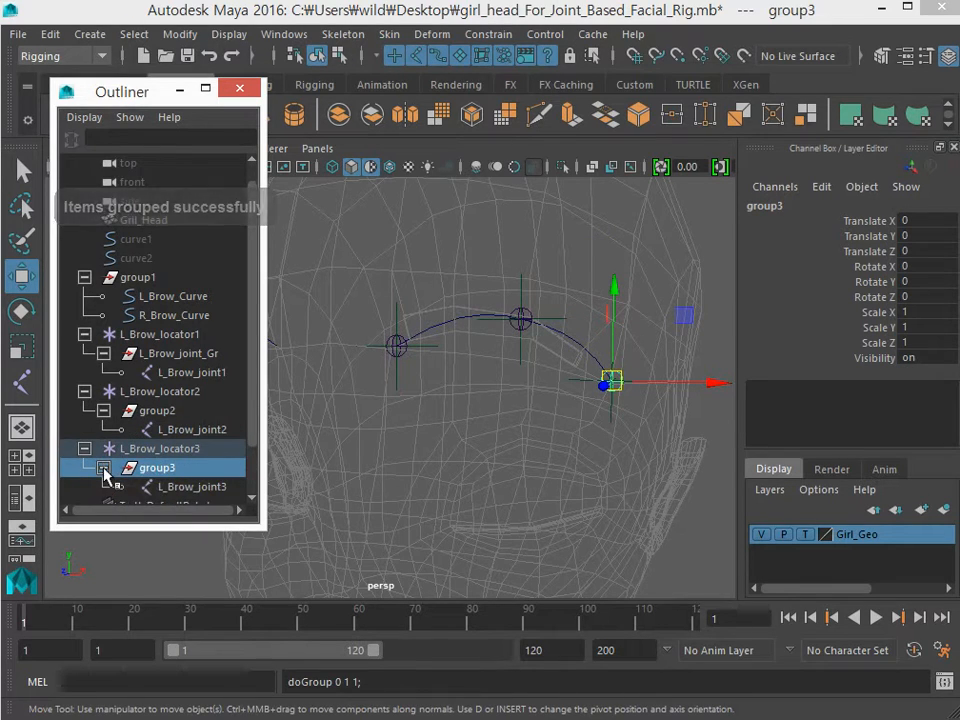
Rename the group above L_Brow_joint2 as L_Brow_joint_Gr, reusing the joint's copied name
scroll(130, 430, down, 1)
click(152, 370)
double_click(152, 368)
key(ctrl+c)
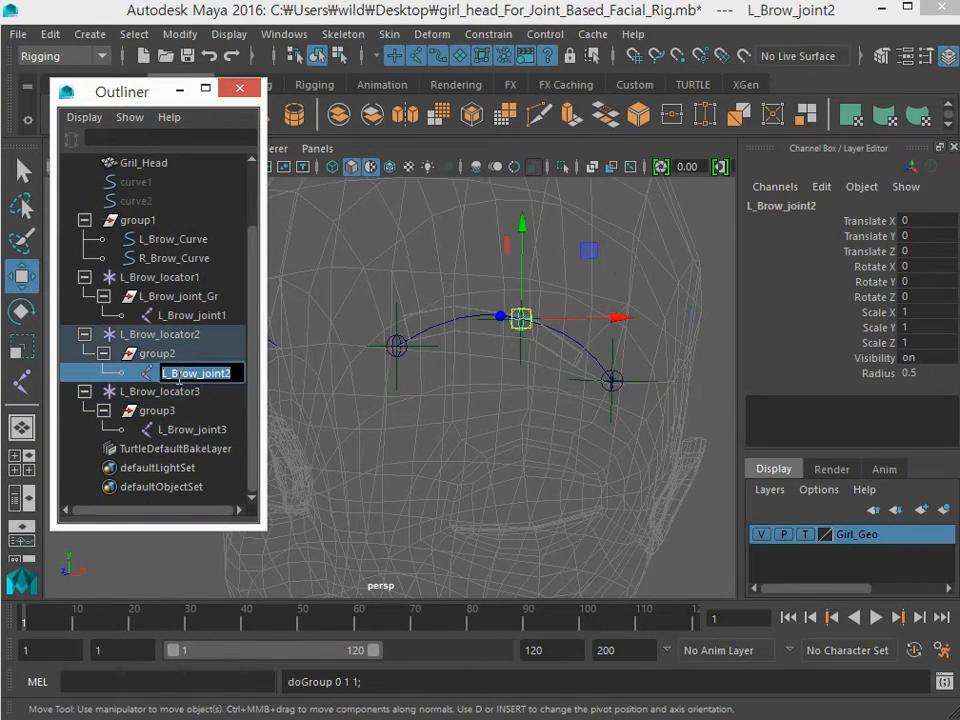
double_click(152, 355)
key(ctrl+v)
key(BackSpace)
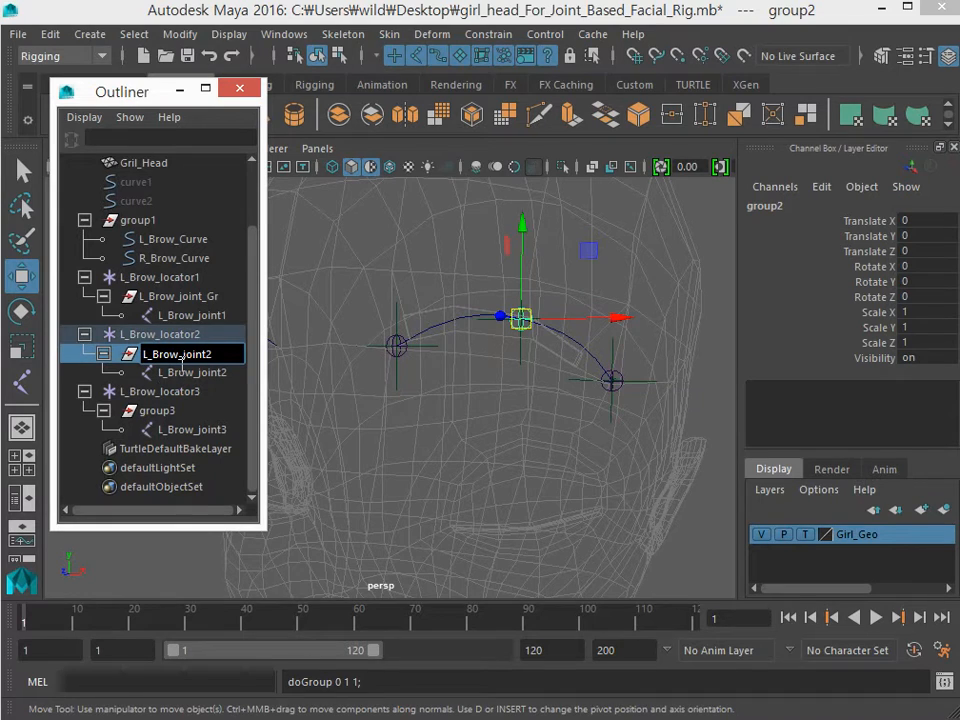
text(_Gr)
key(Return)
Rename the group above L_Brow_joint3 as L_Brow_joint_Gr, reusing the copied joint name
double_click(156, 416)
key(ctrl+v)
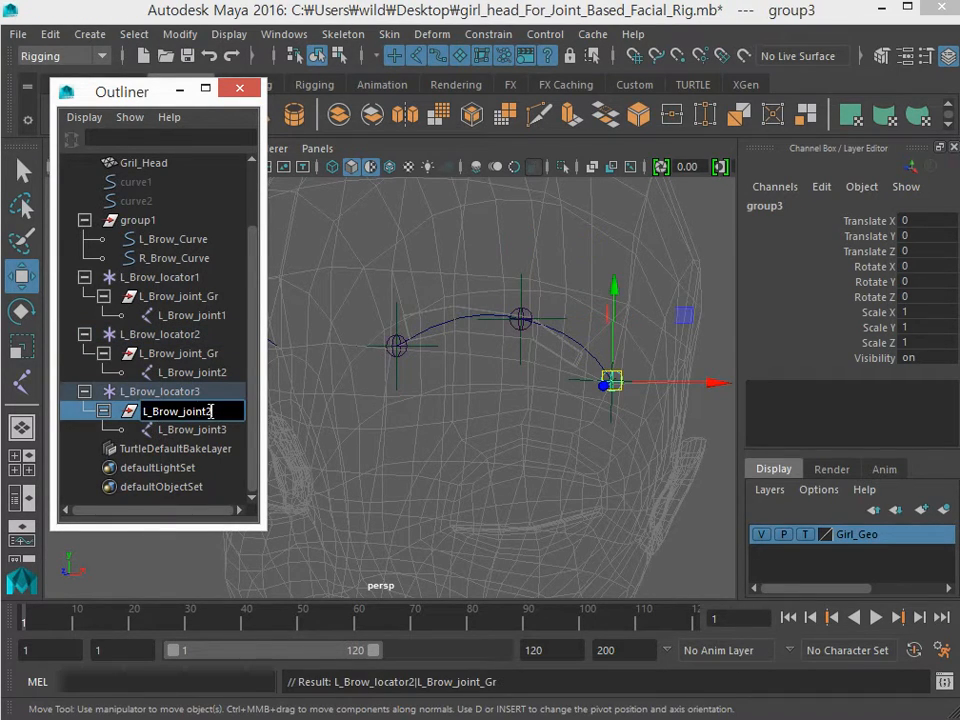
key(BackSpace)
text(_)
text(Gr)
key(Return)
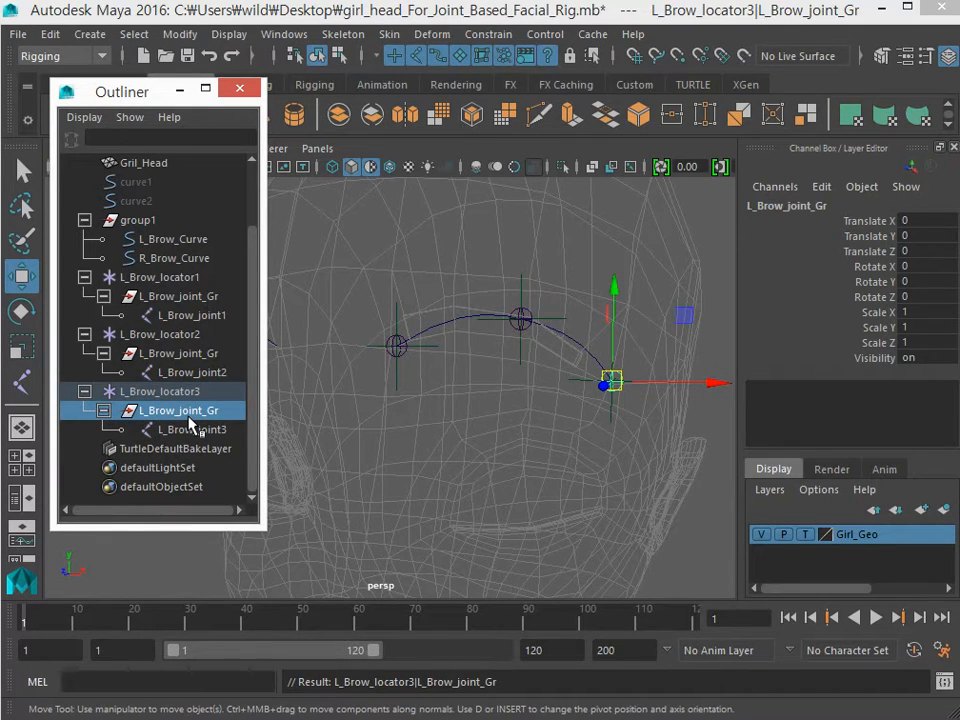
click(181, 297)
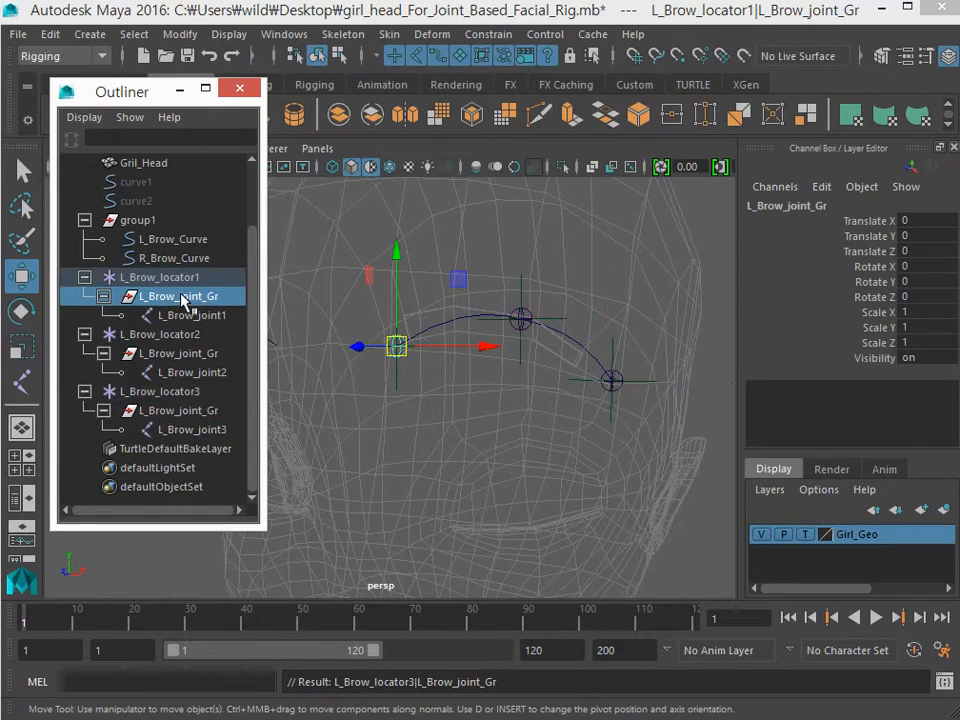
click(181, 352)
click(169, 371)
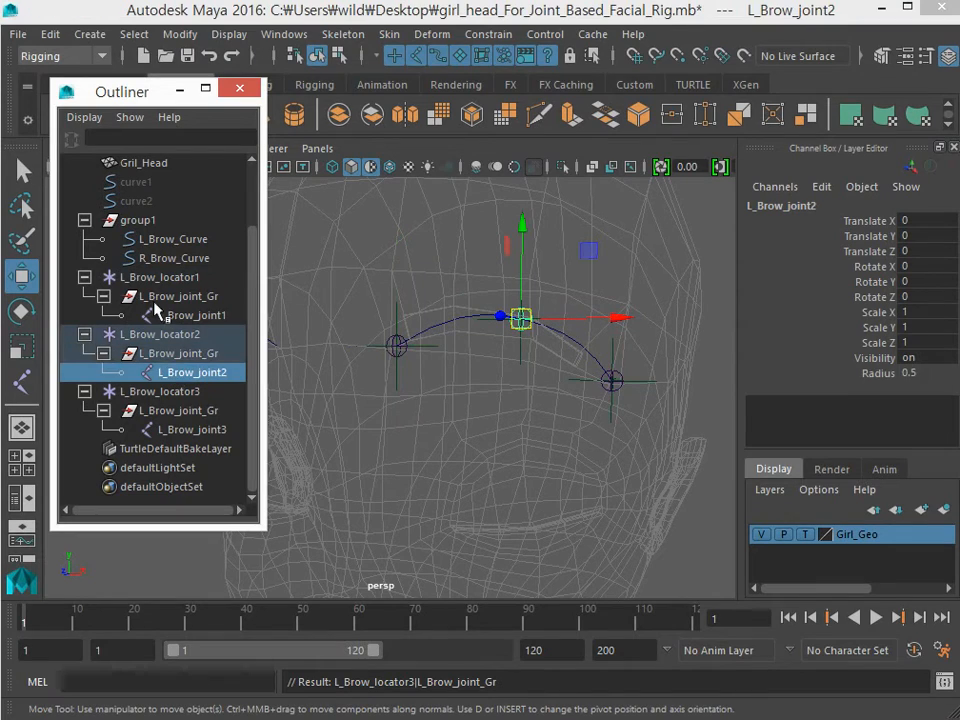
Select L_Brow_joint1 and save the scene on the Desktop as girl_head_For_Joint_Based_Facial_Rig_Progress.mb
click(178, 315)
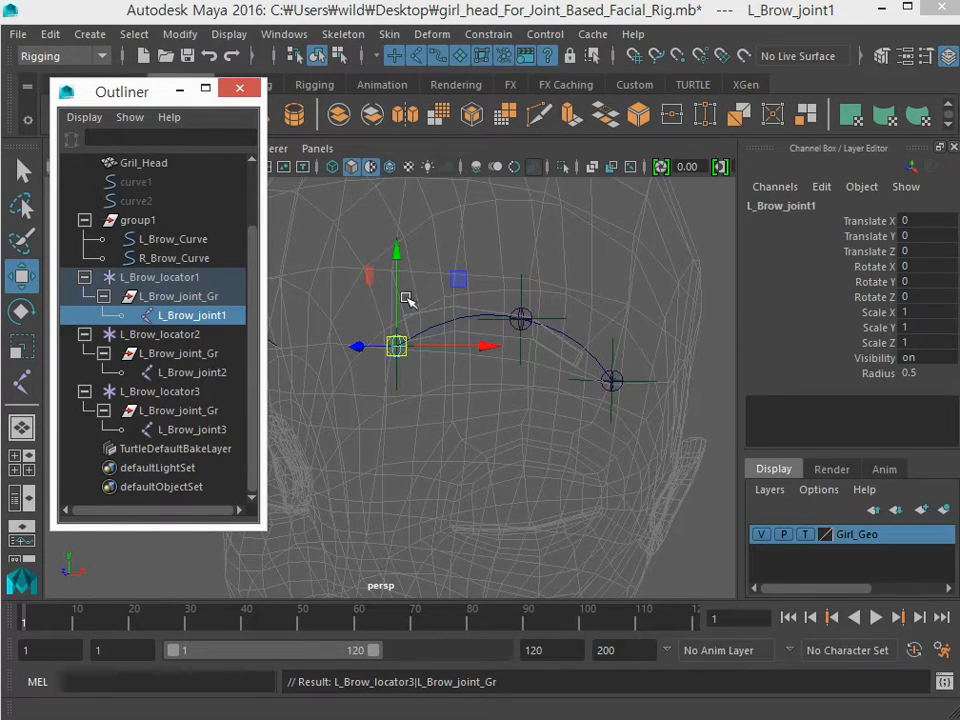
click(16, 35)
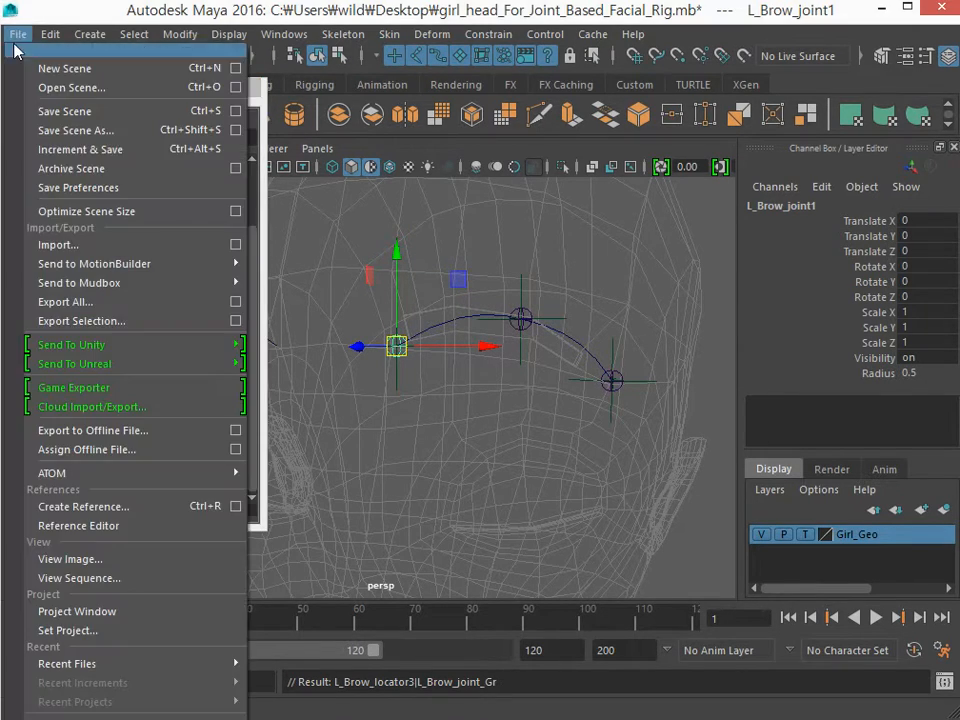
click(54, 131)
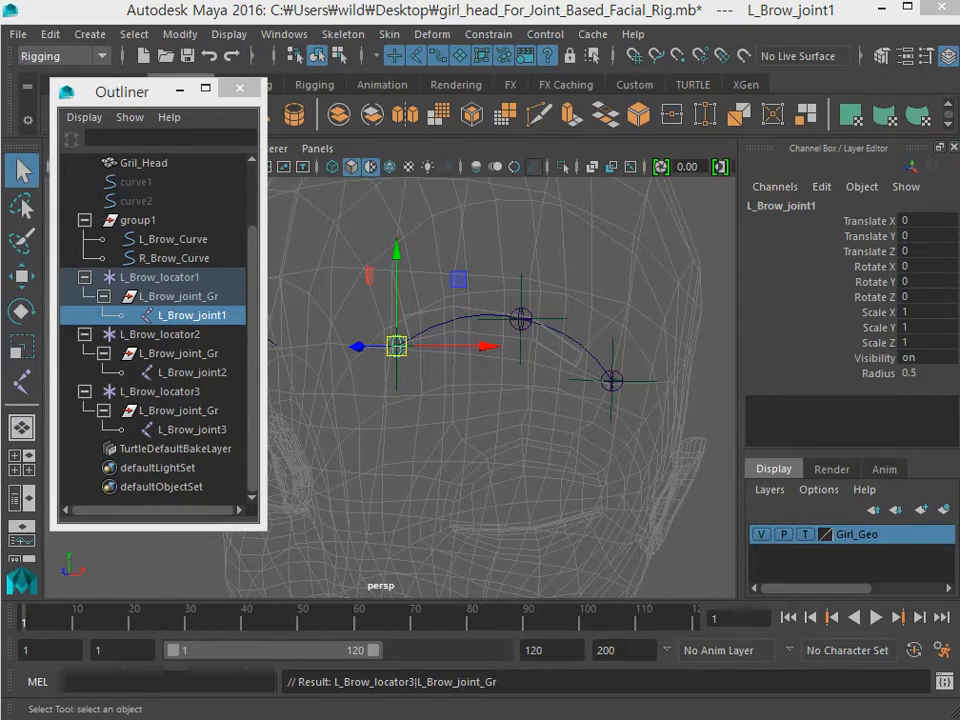
drag(958, 428, 958, 300)
key(w)
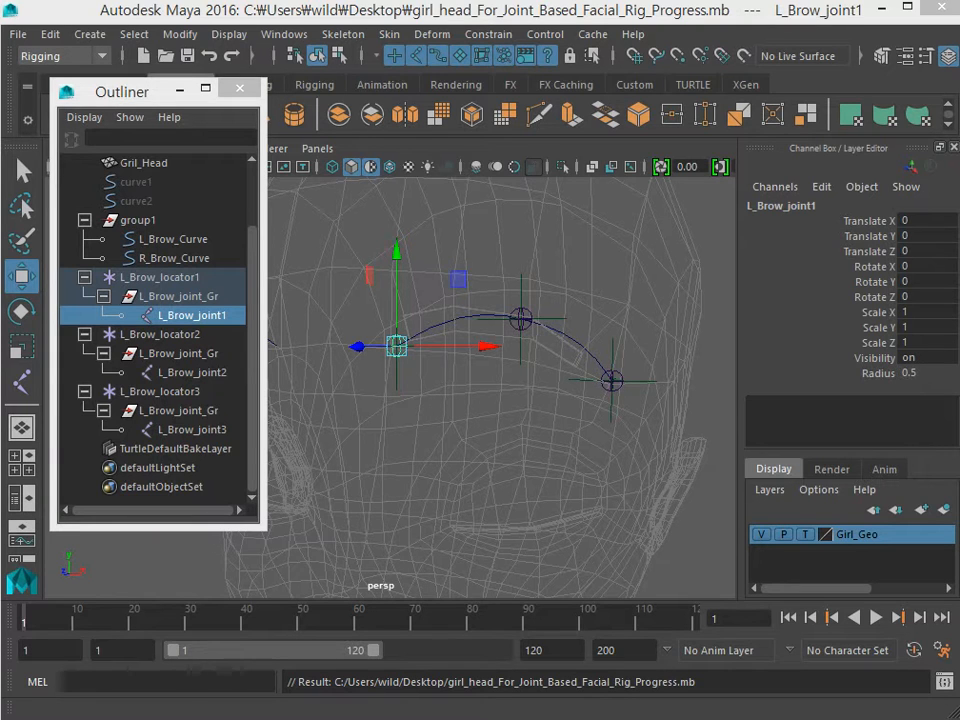
Switch to Chrome and open the Naver cafe post about the joint-based Facial Rig progress file for editing
drag(959, 165, 636, 83)
scroll(521, 222, up, 3)
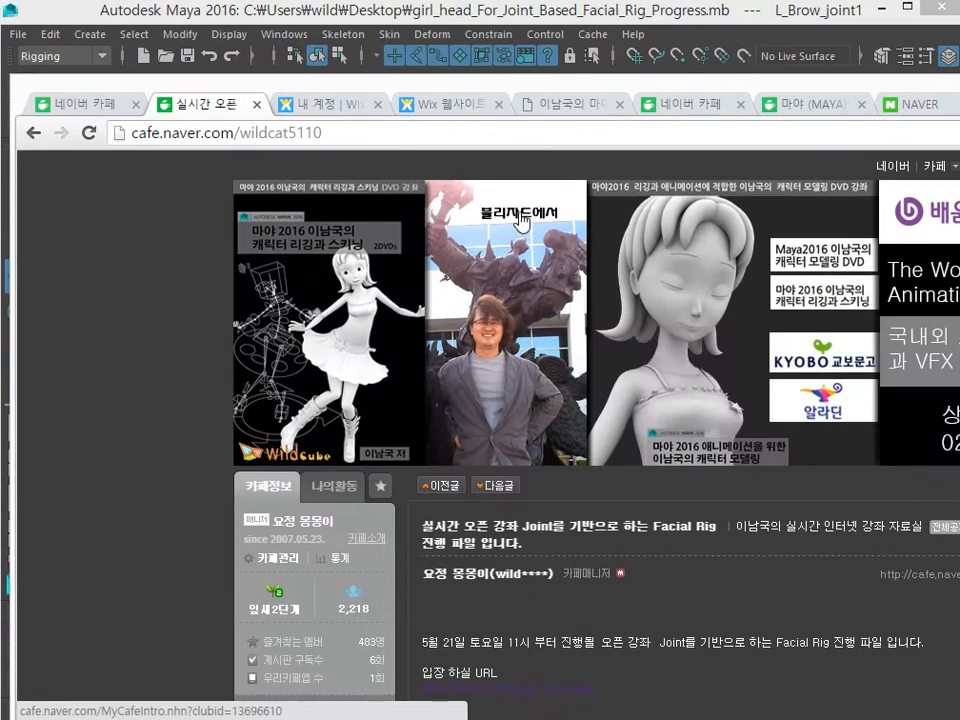
click(521, 222)
scroll(561, 250, down, 10)
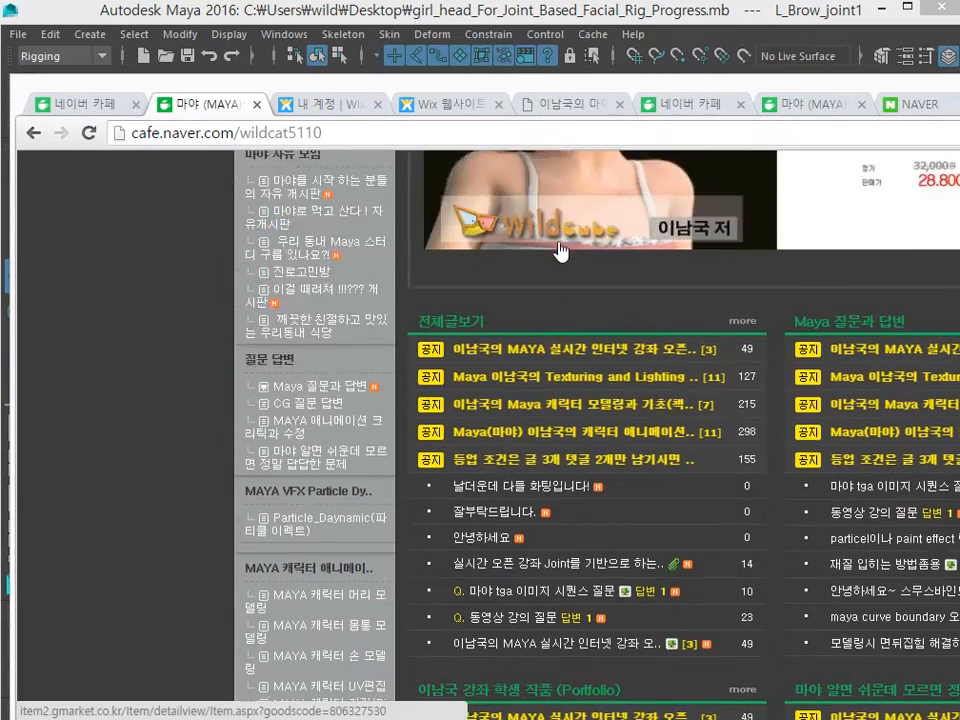
scroll(530, 300, down, 1)
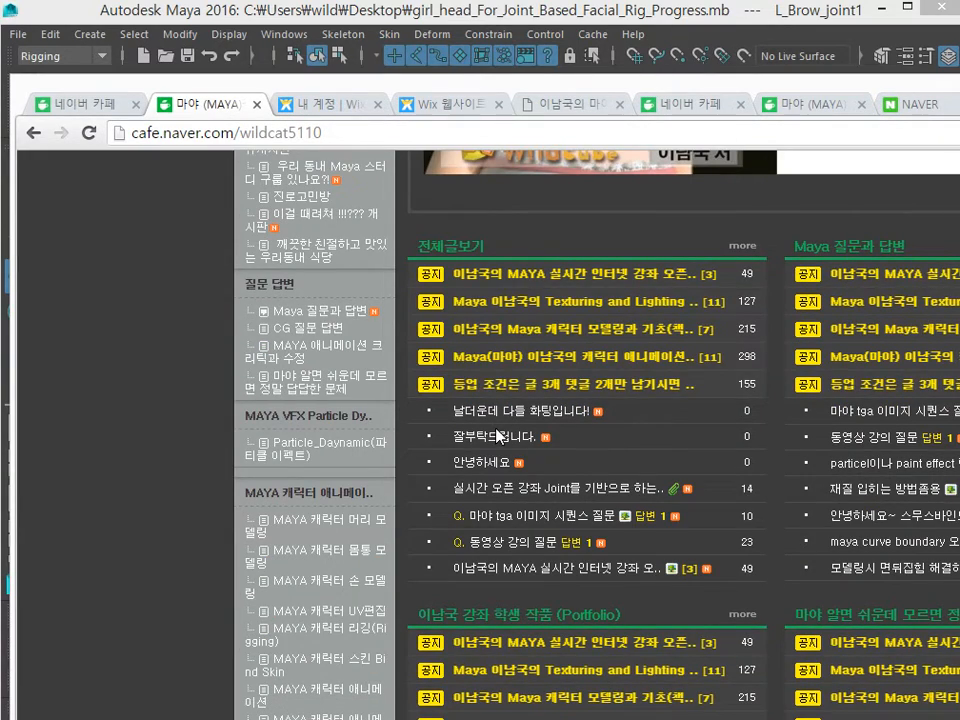
click(520, 494)
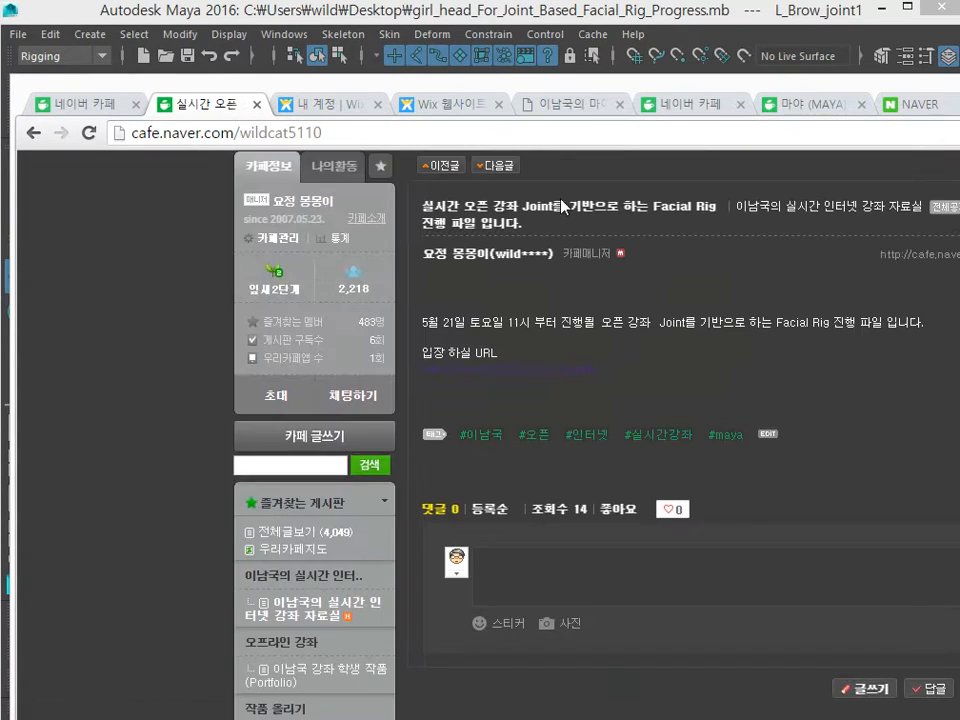
drag(566, 89, 383, 70)
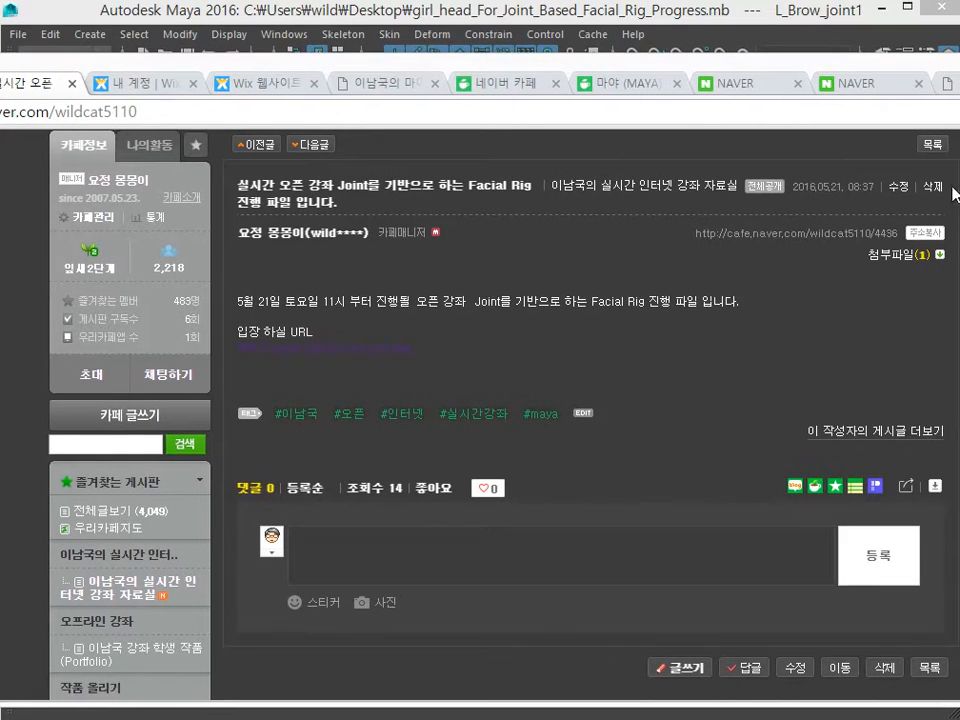
click(901, 187)
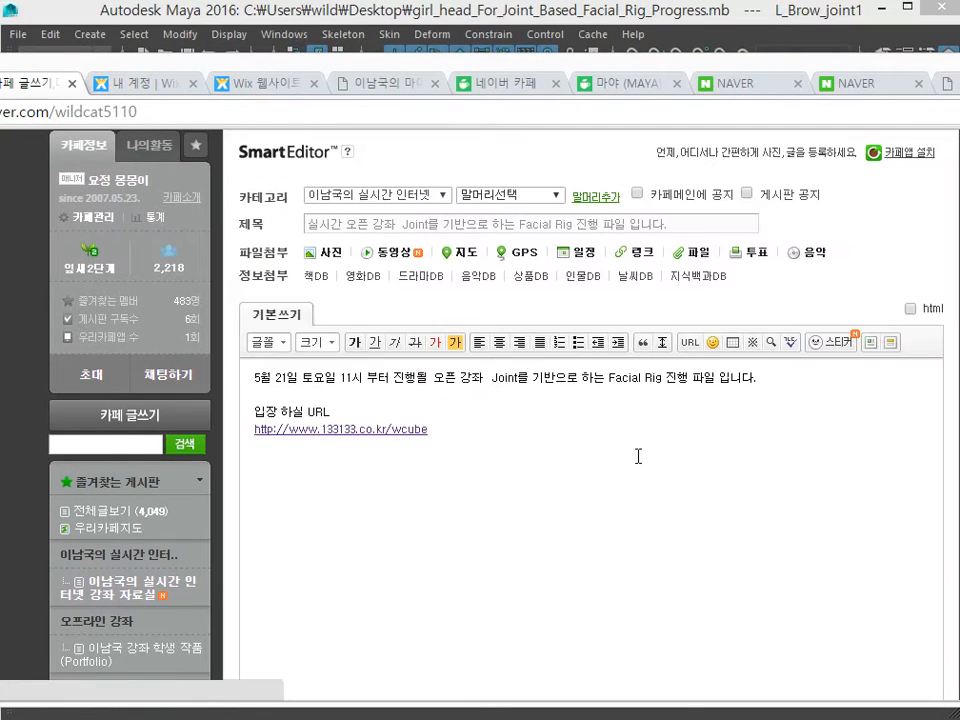
Attach girl_head_For_Joint_Based_Facial_Rig_Progress.mb from the Desktop to the post and submit the edited post
scroll(725, 540, down, 5)
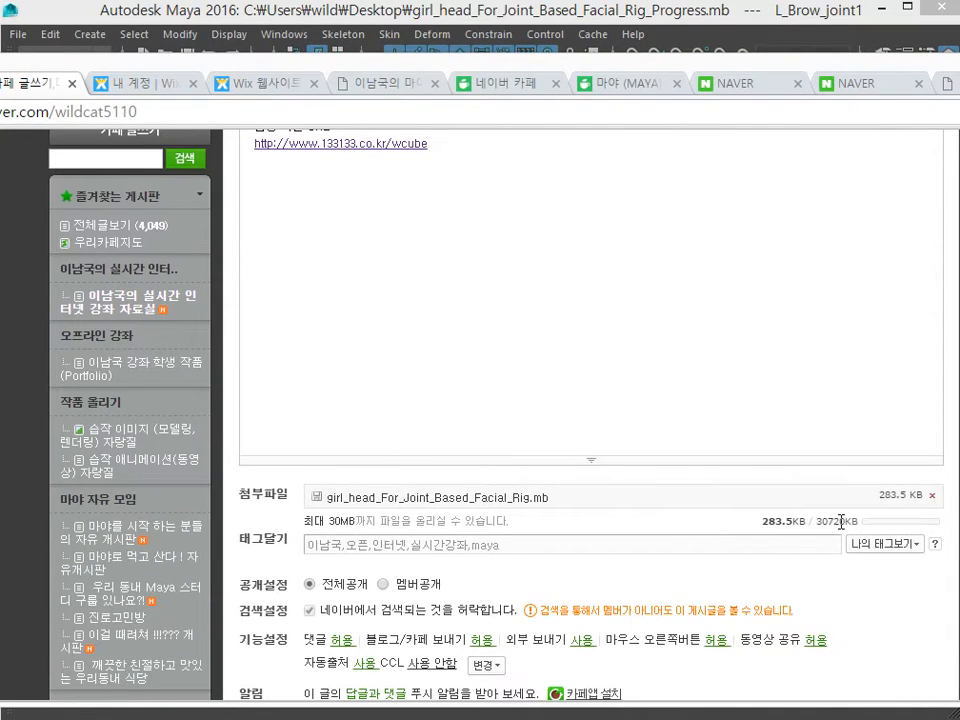
scroll(836, 521, up, 5)
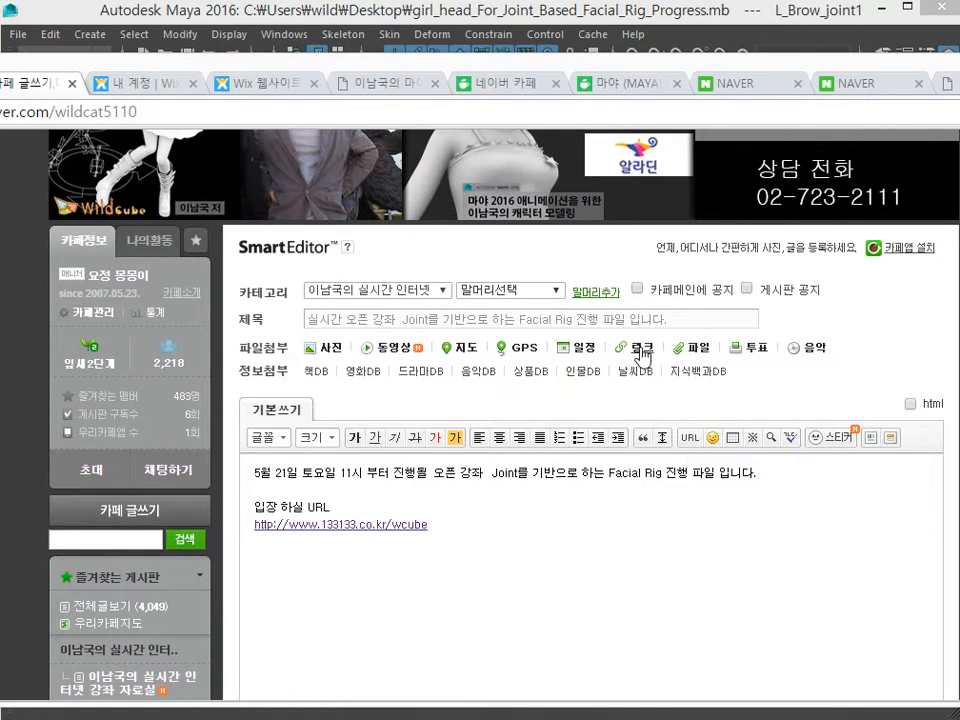
click(690, 347)
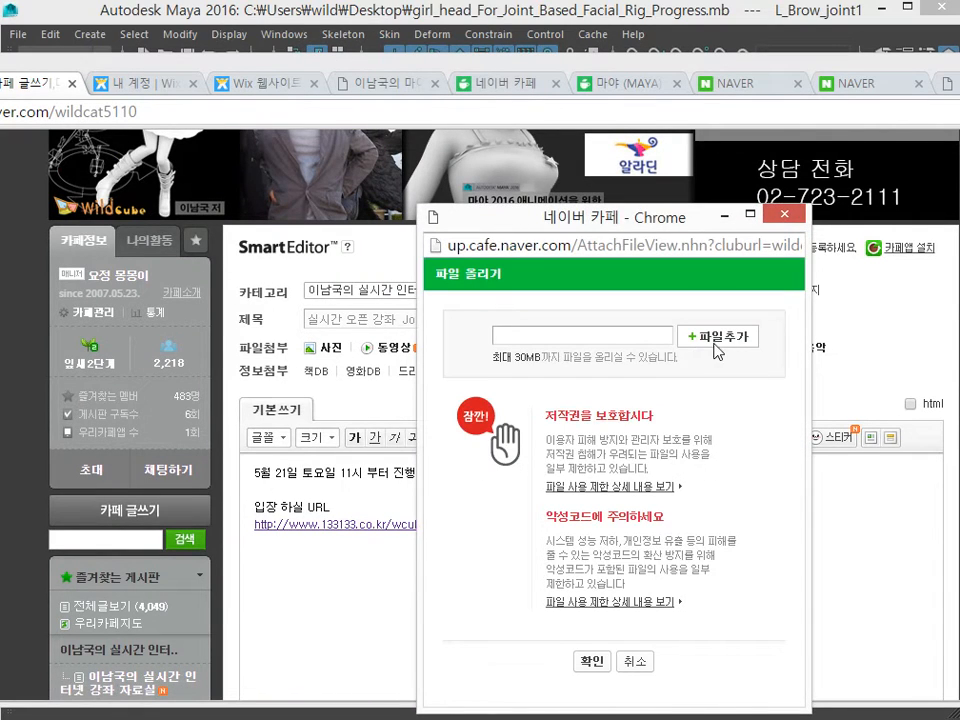
click(717, 336)
click(703, 359)
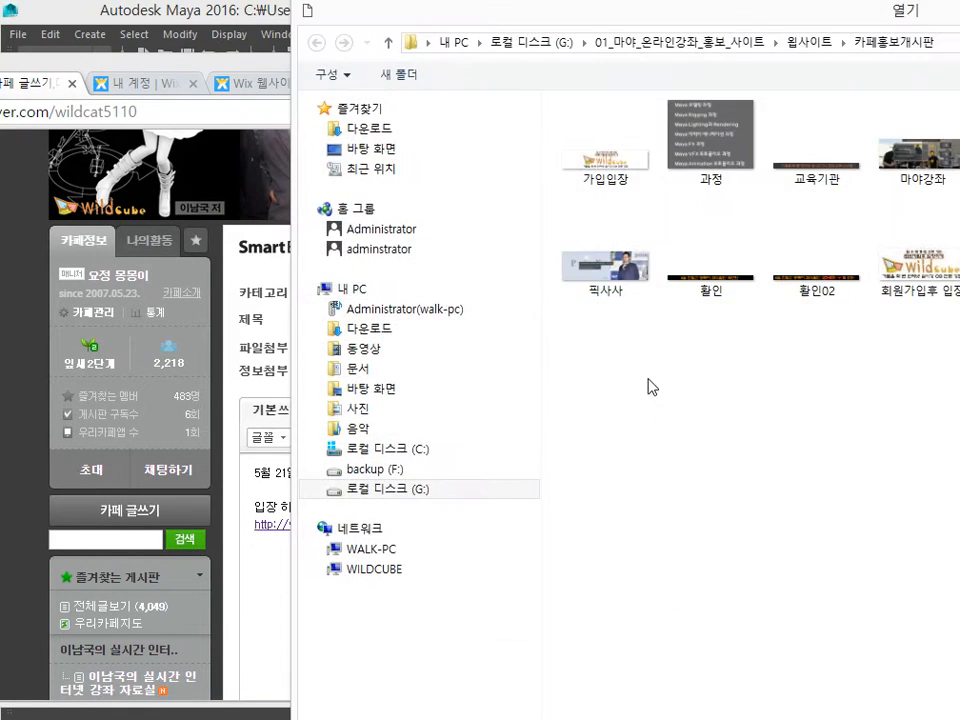
click(375, 388)
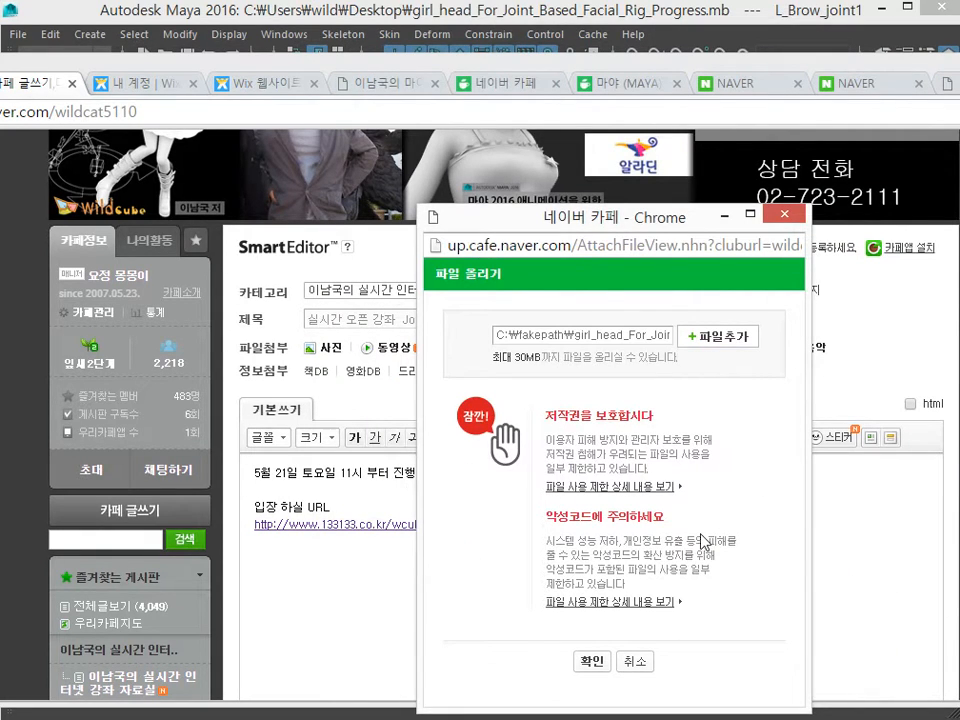
click(590, 661)
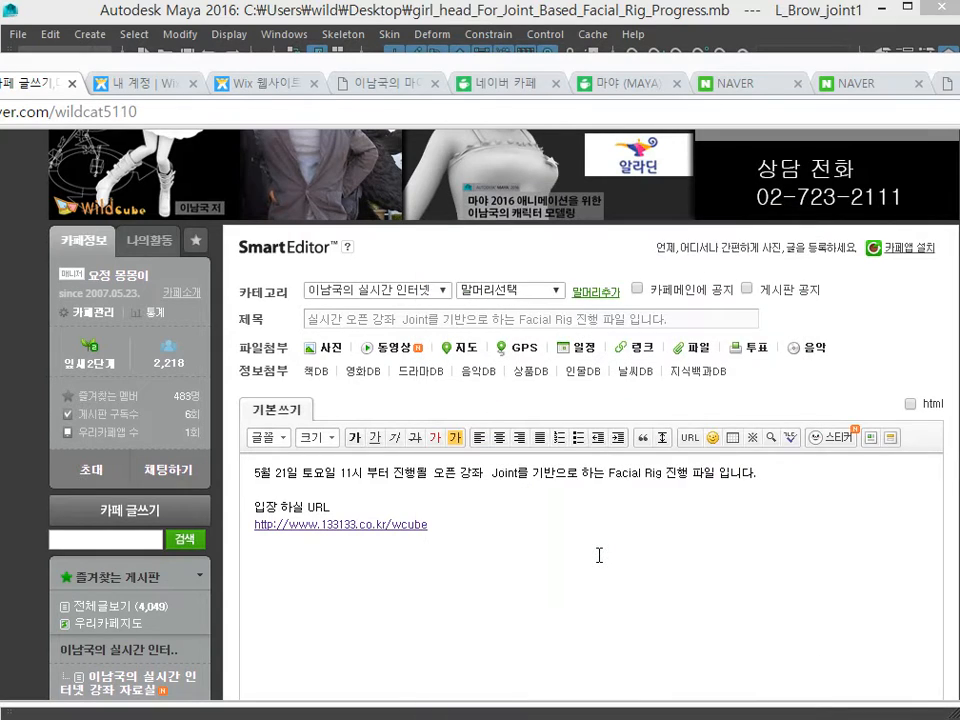
scroll(673, 568, down, 4)
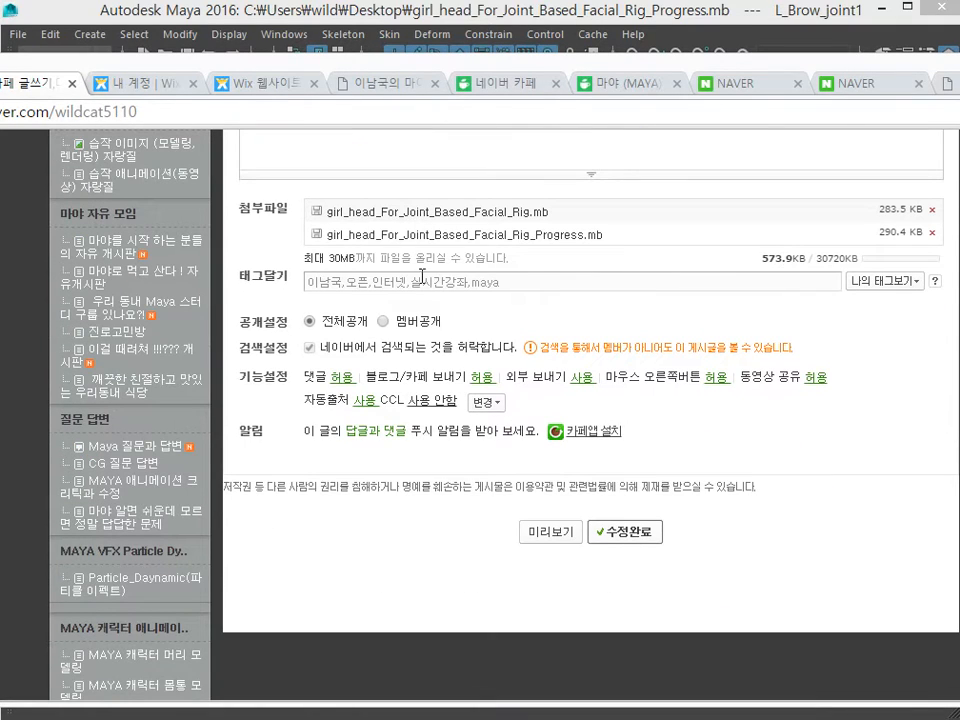
click(624, 533)
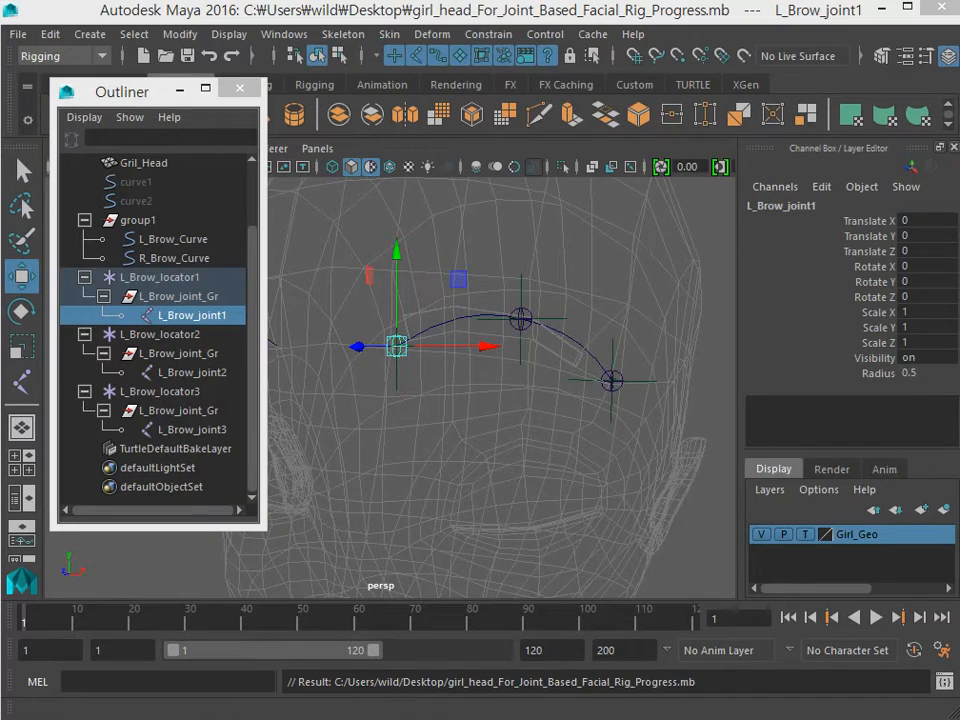
Return to Chrome and reopen the joint-based Facial Rig post from the cafe's main page
key(alt+Tab)
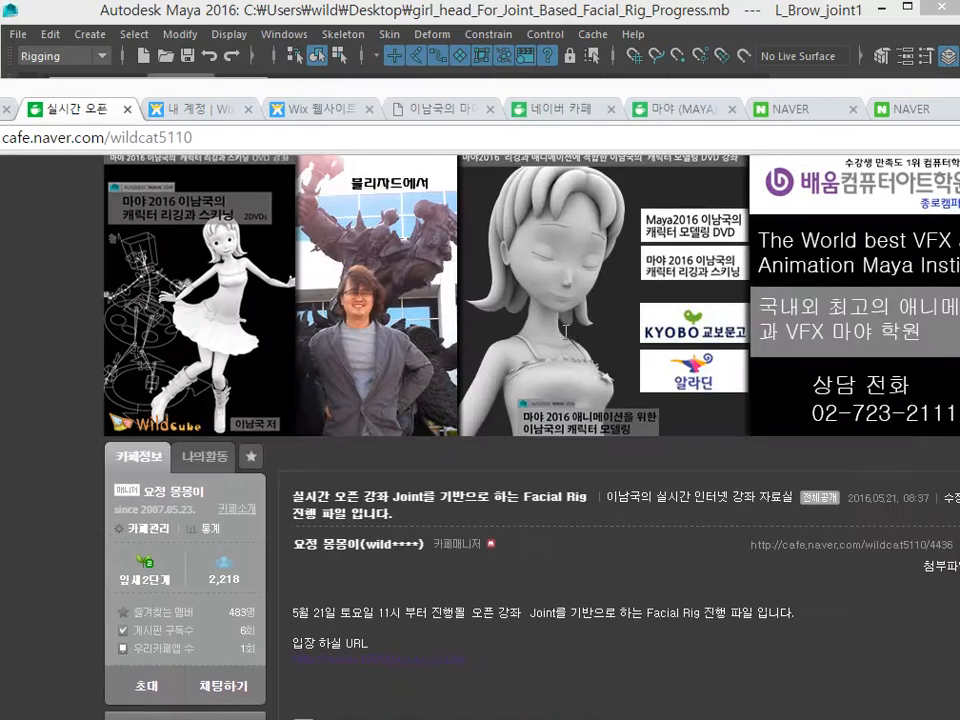
scroll(566, 331, up, 1)
scroll(594, 305, down, 4)
scroll(592, 304, up, 4)
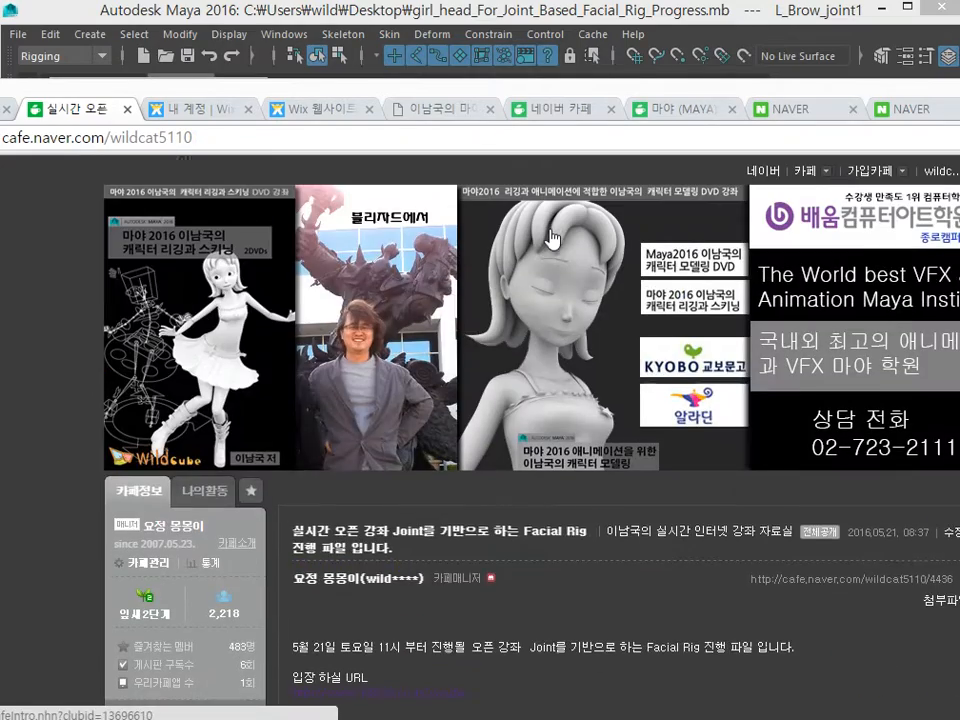
click(549, 237)
scroll(560, 280, down, 6)
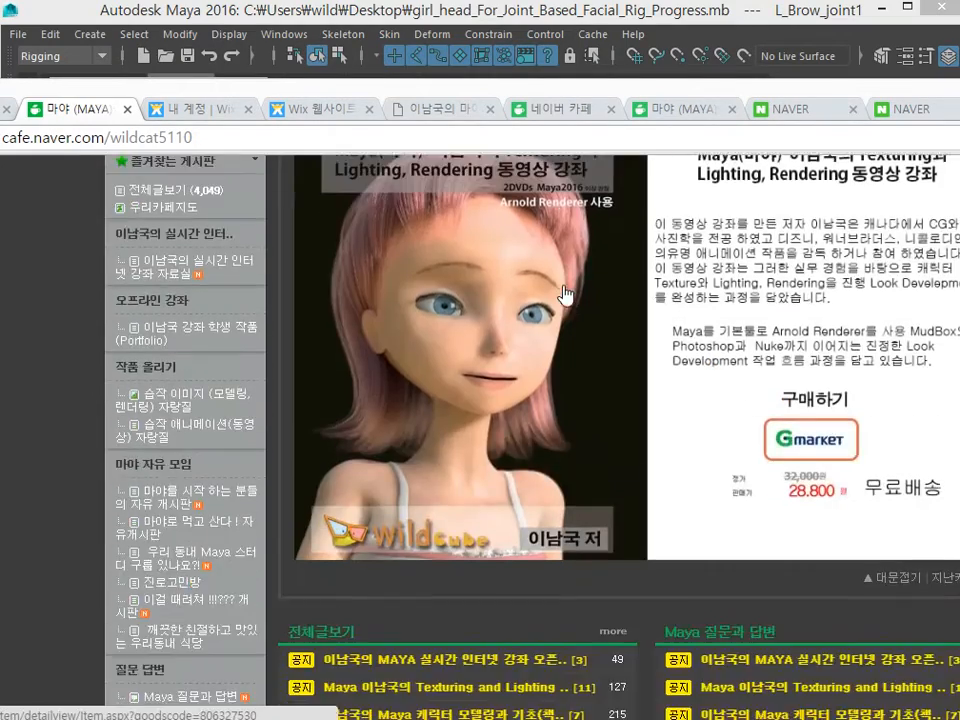
scroll(565, 294, down, 5)
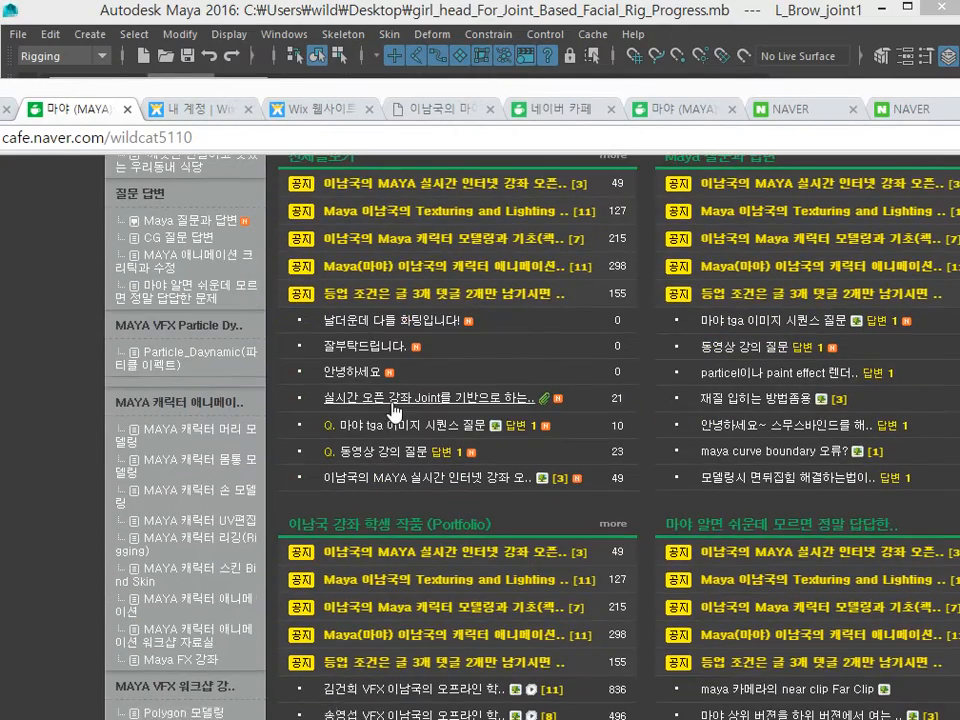
click(391, 402)
Look through the published post and expand its list of attached files
scroll(392, 410, down, 2)
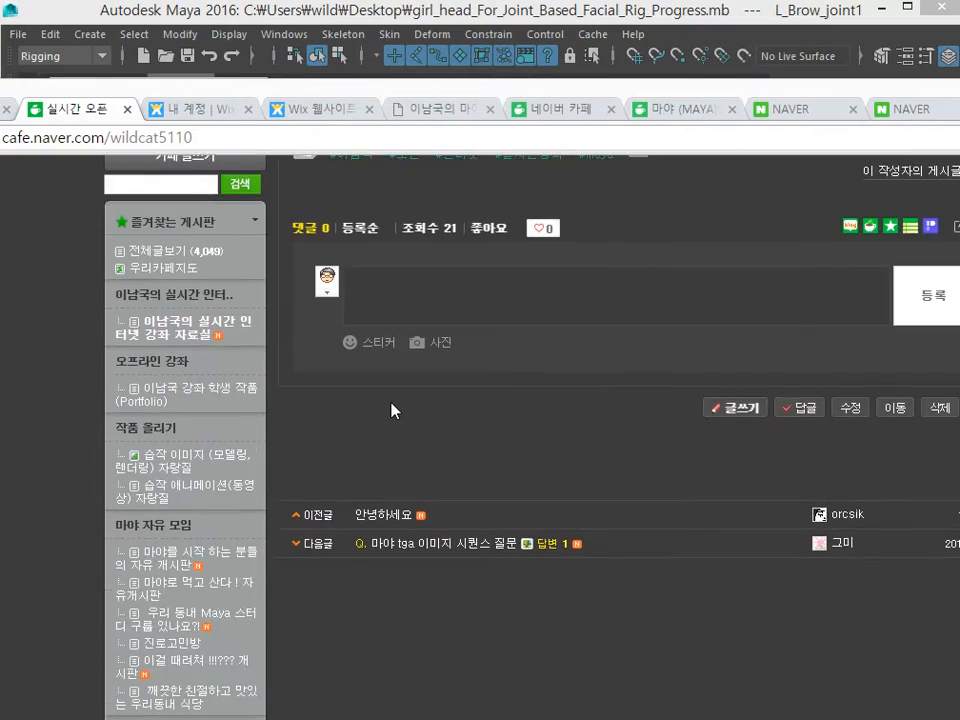
scroll(391, 410, down, 5)
scroll(391, 410, up, 6)
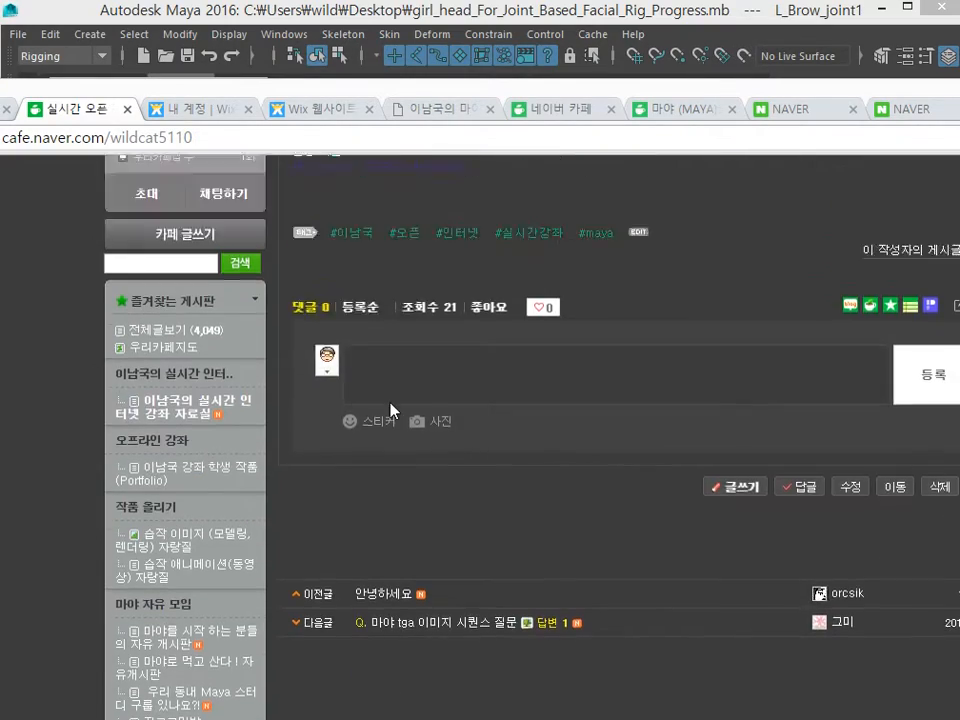
scroll(391, 410, up, 6)
scroll(420, 428, down, 1)
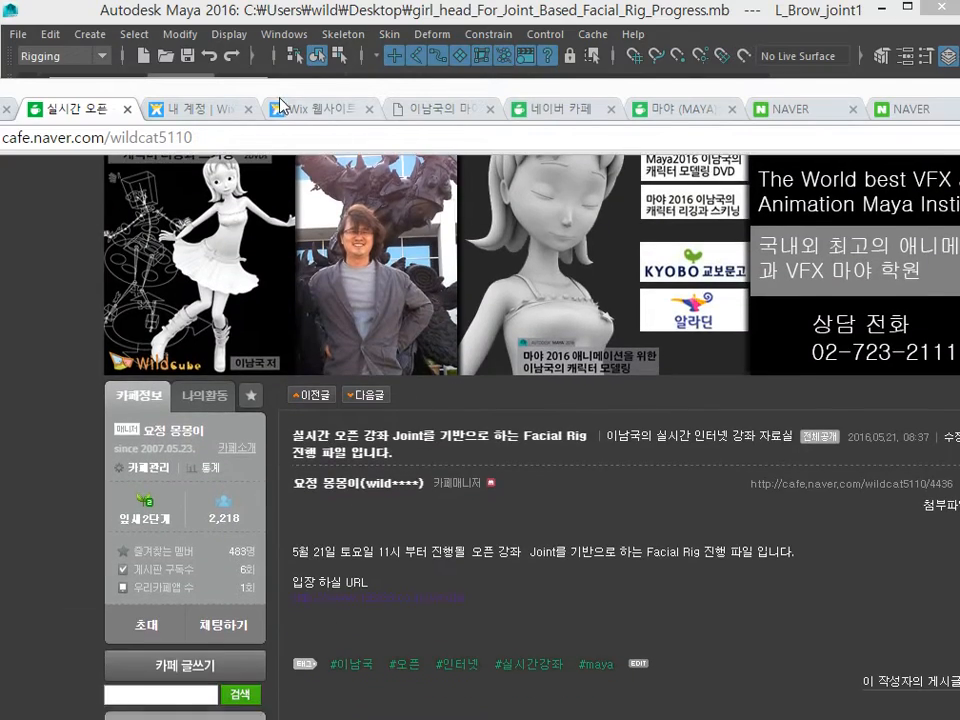
drag(280, 99, 90, 75)
click(760, 481)
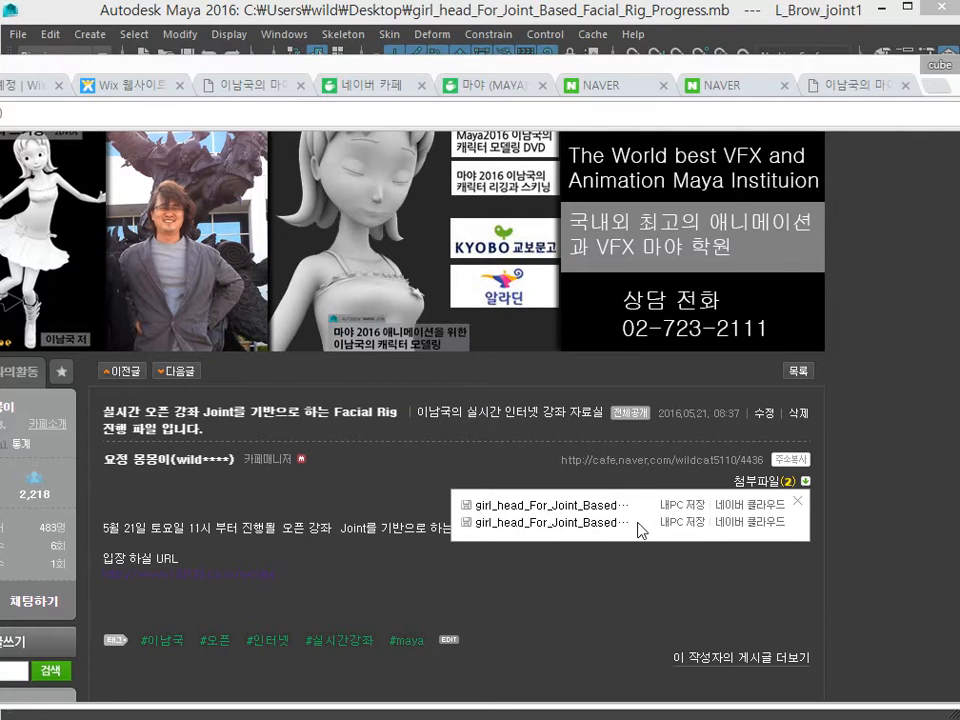
Close the Chrome window, leaving the Wix editor page without saving its changes, and return to Maya
drag(868, 71, 765, 81)
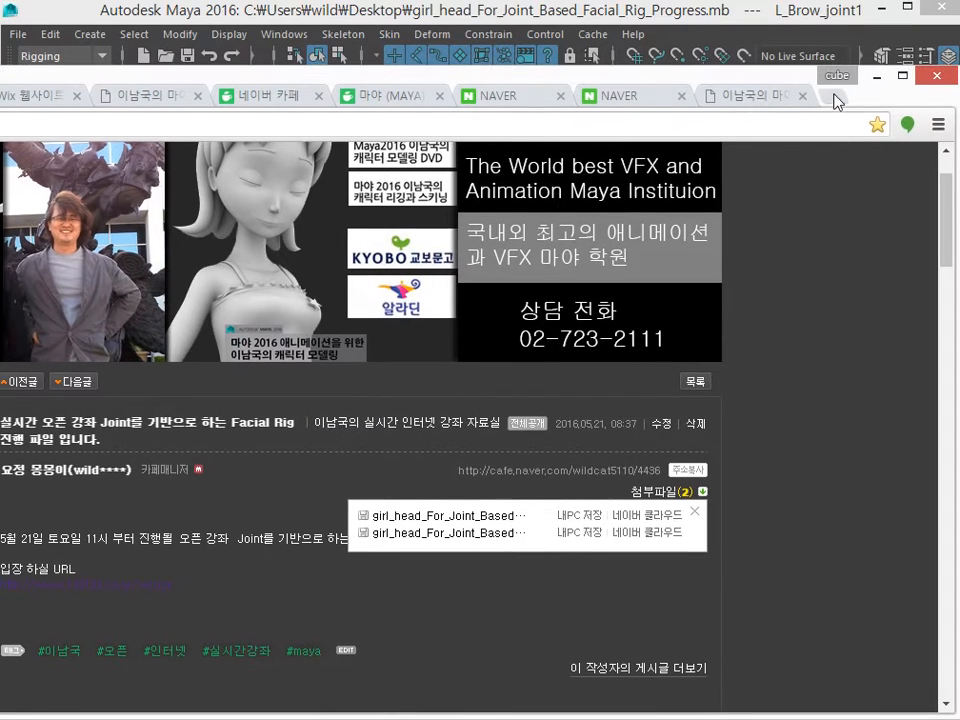
click(932, 82)
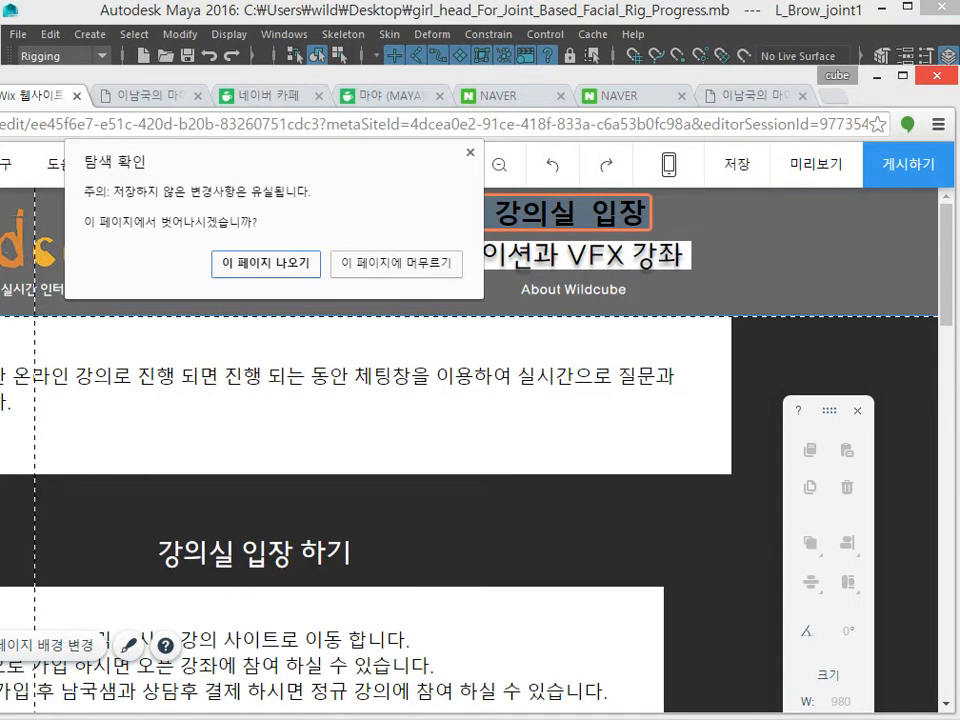
drag(765, 0, 959, 0)
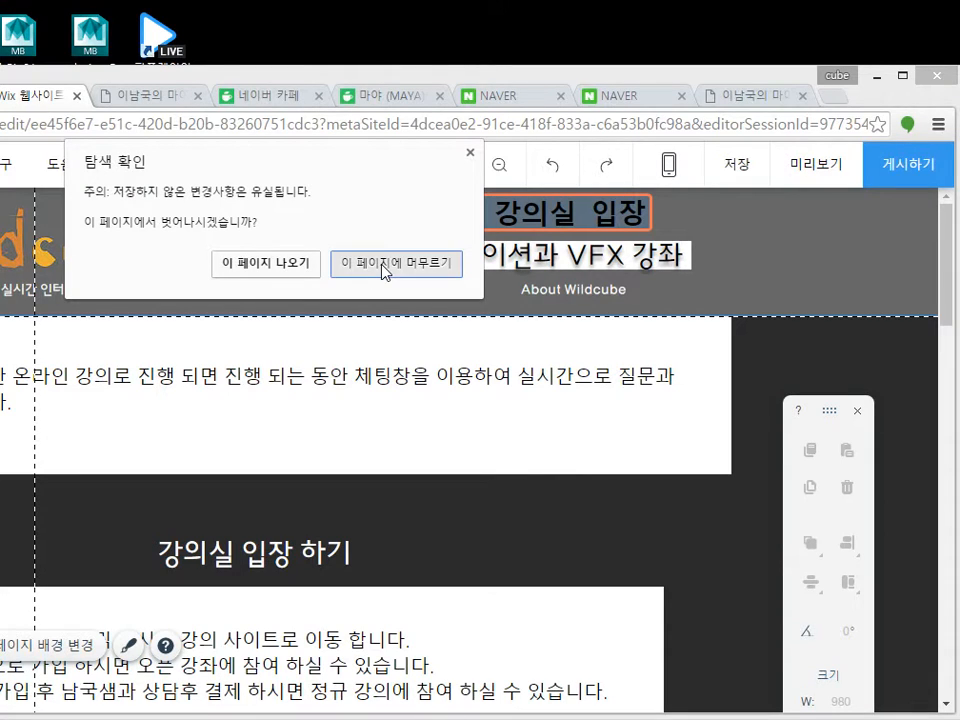
click(266, 265)
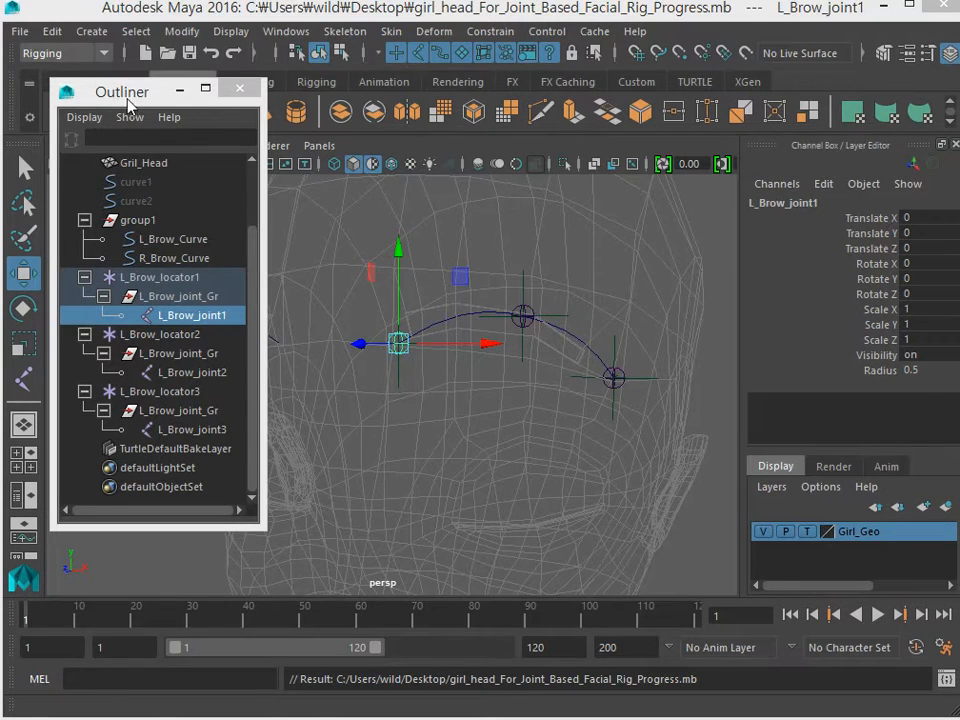
Move the Outliner window clear of the left brow area in the viewport
drag(129, 99, 91, 82)
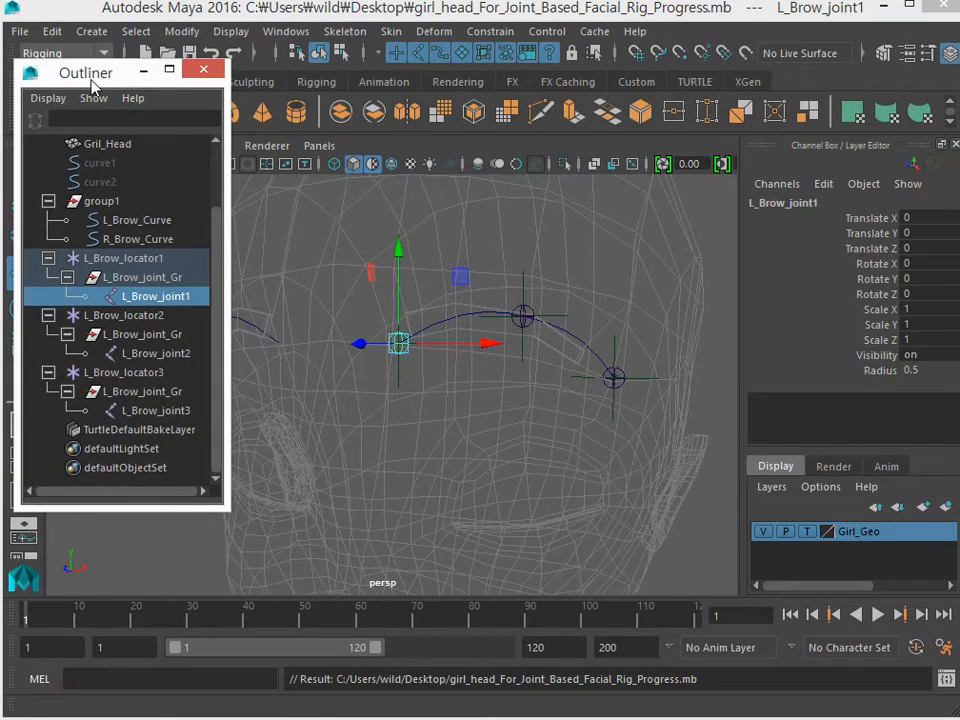
drag(93, 85, 91, 60)
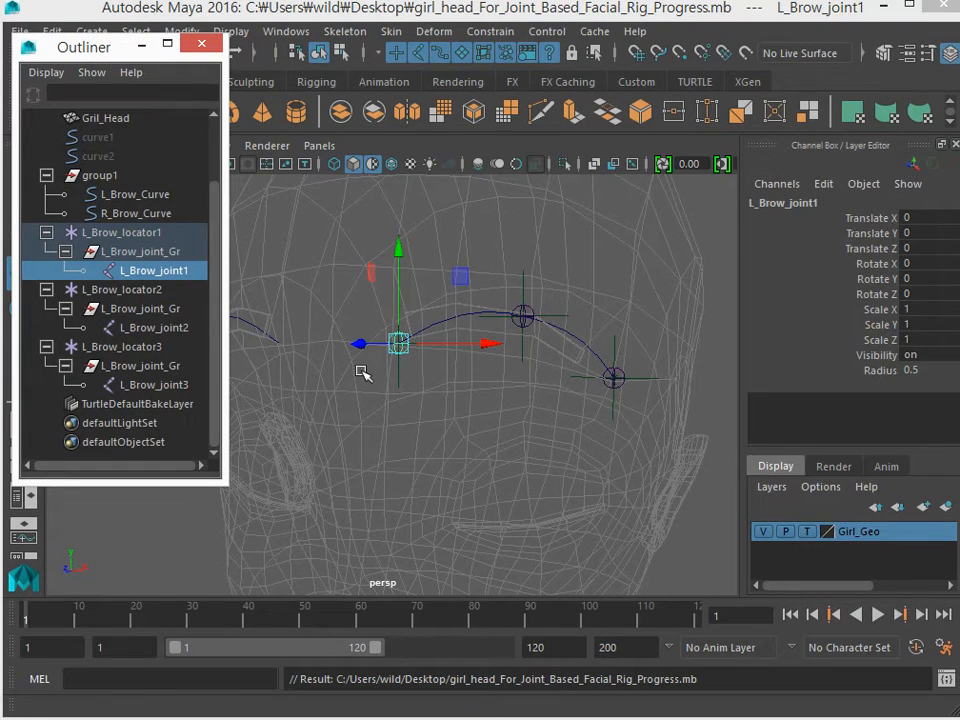
alt+drag(369, 418, 388, 409)
alt+middle_drag(388, 409, 364, 443)
alt+right_drag(364, 443, 418, 459)
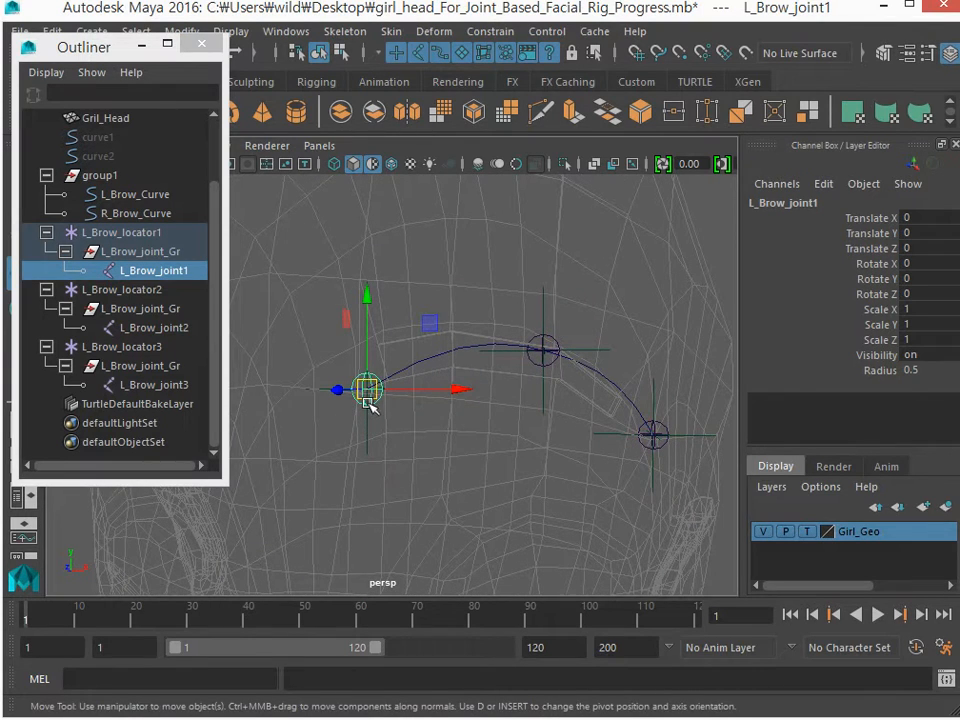
Try moving the L_Brow_joint_Gr group under L_Brow_locator1, and undo the move
click(140, 251)
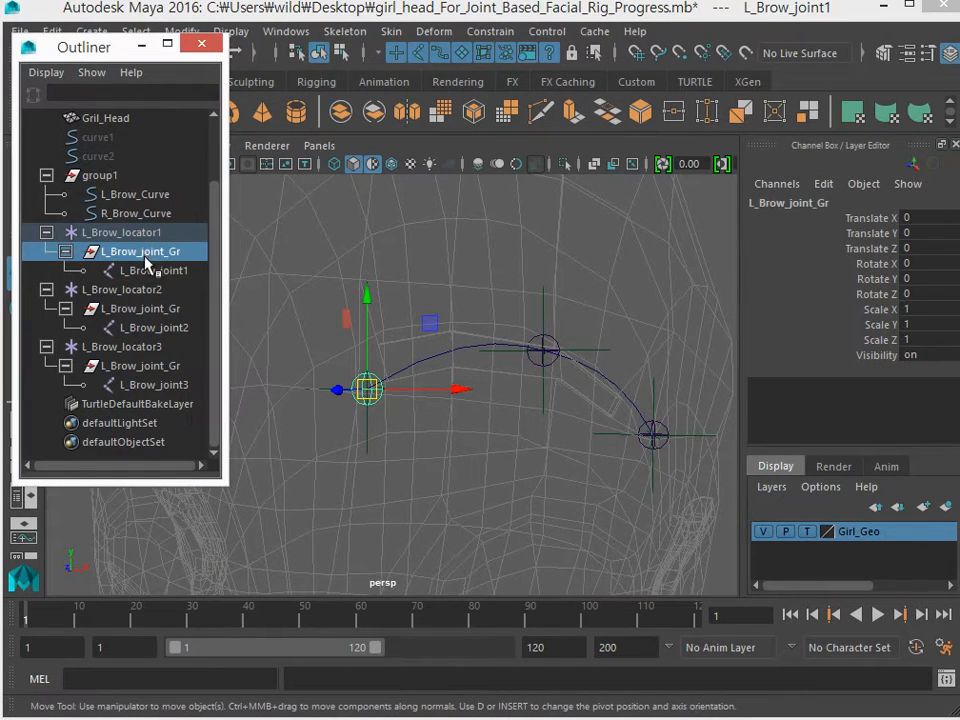
click(148, 268)
drag(366, 390, 375, 414)
key(ctrl+z)
click(122, 251)
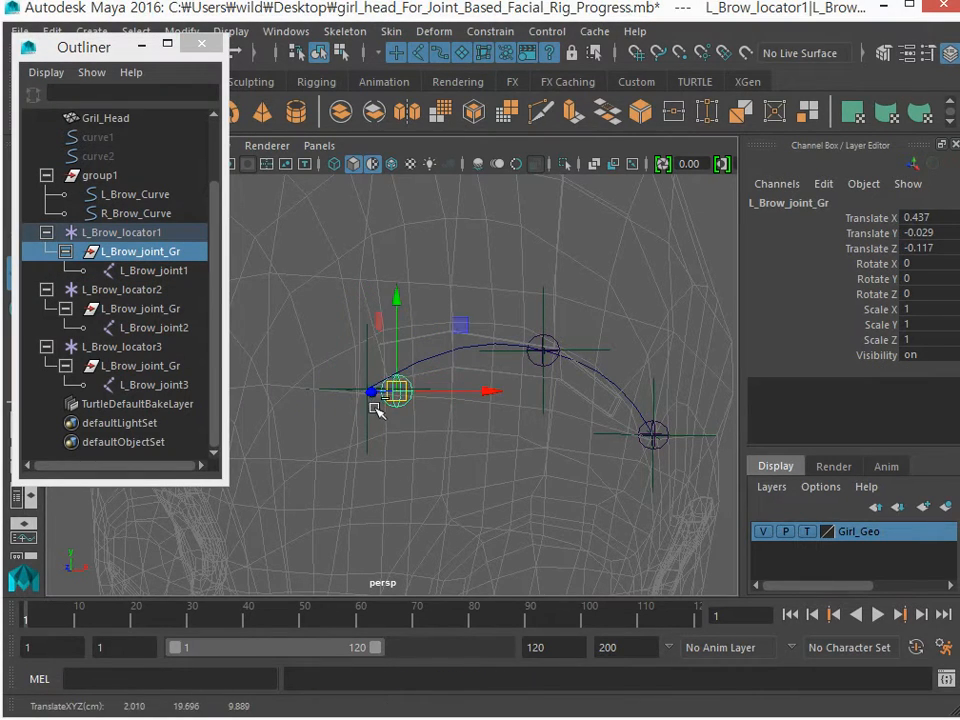
key(ctrl+z)
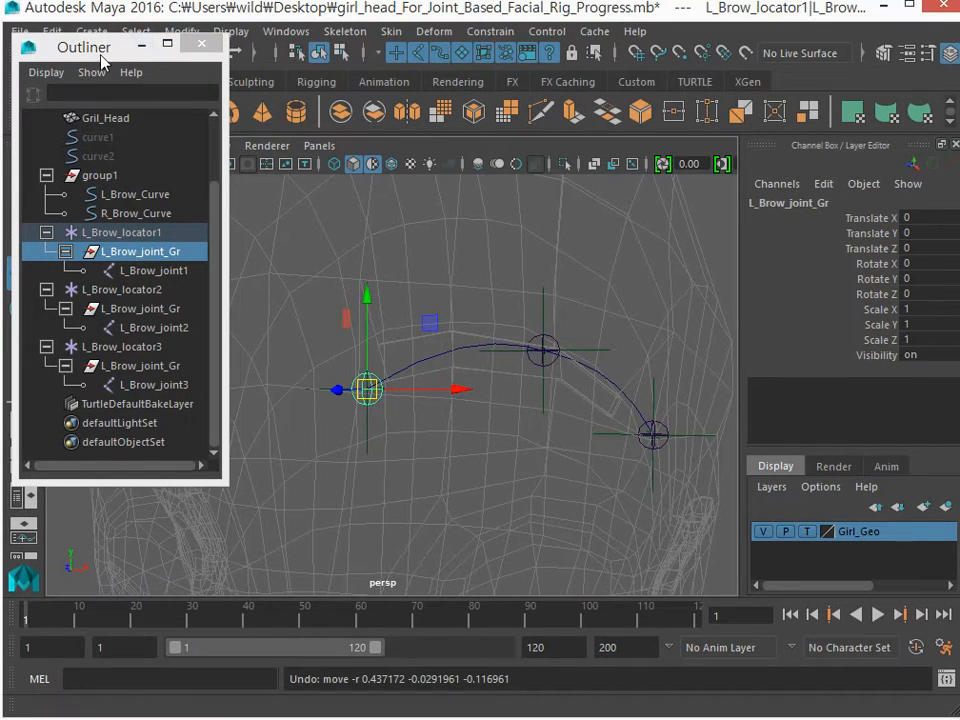
Move the Outliner clear of the main menus and create a NURBS circle
drag(80, 45, 73, 121)
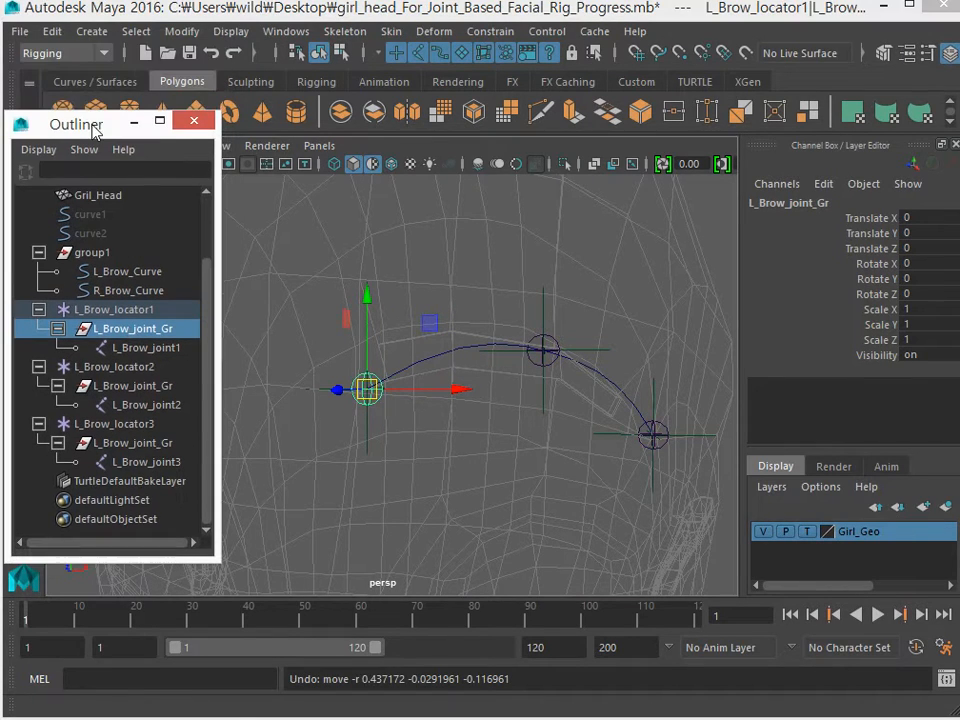
click(90, 33)
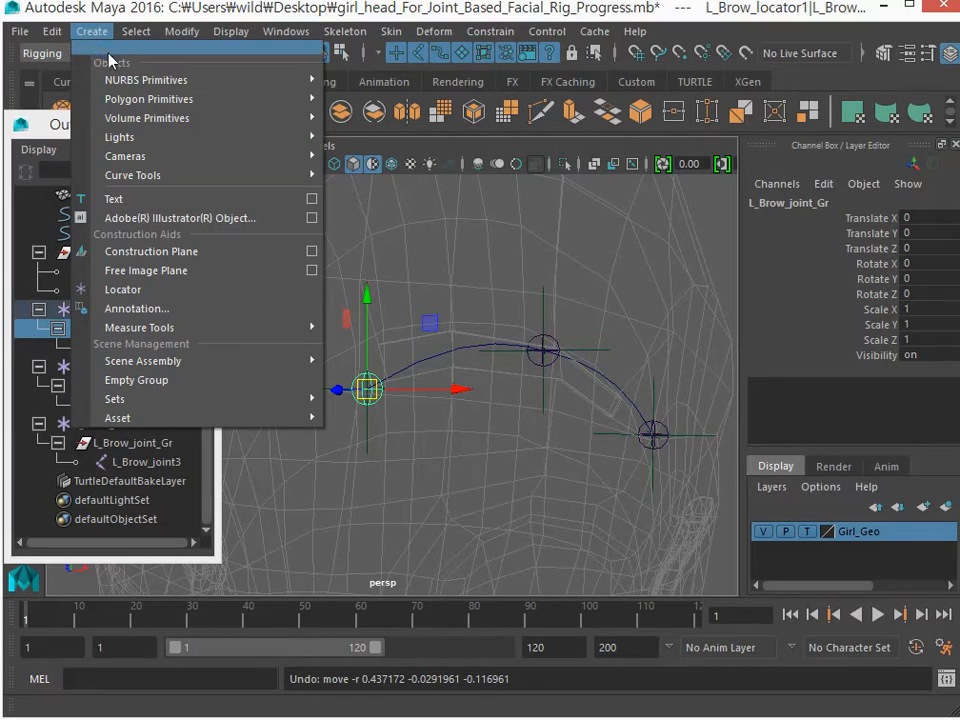
mouse_move(131, 88)
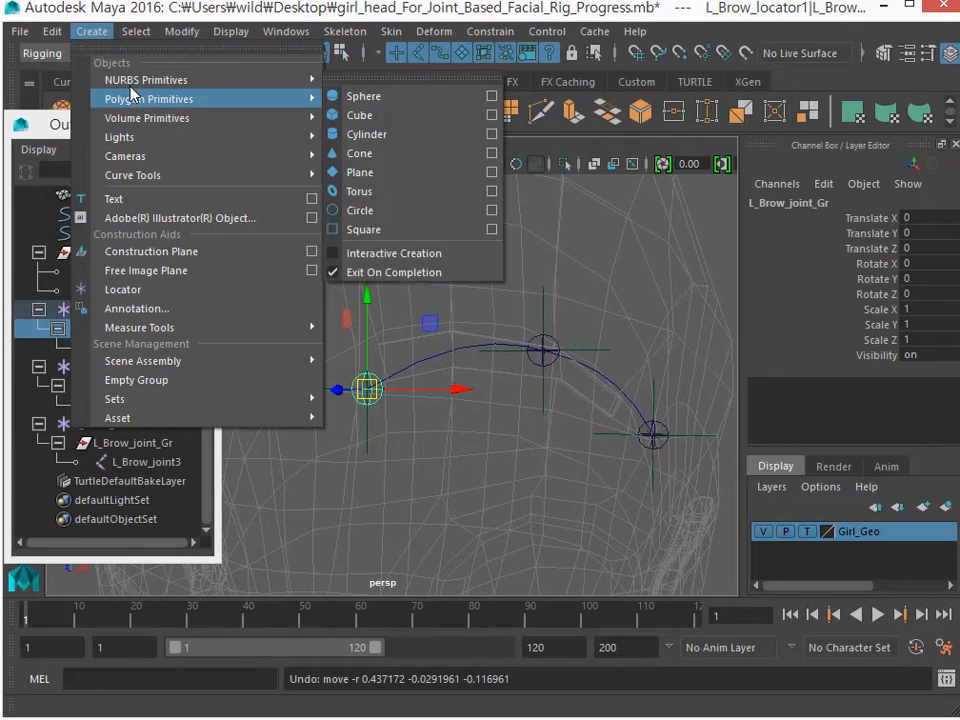
click(347, 212)
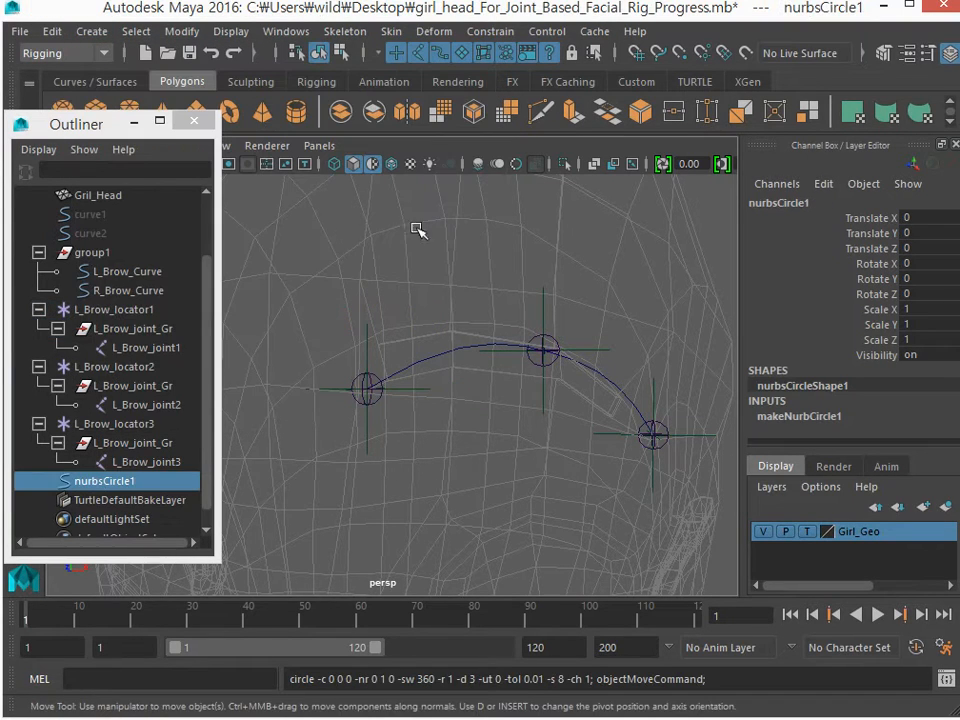
Examine the new NURBS circle at the grid origin beneath the head
alt+drag(465, 307, 540, 248)
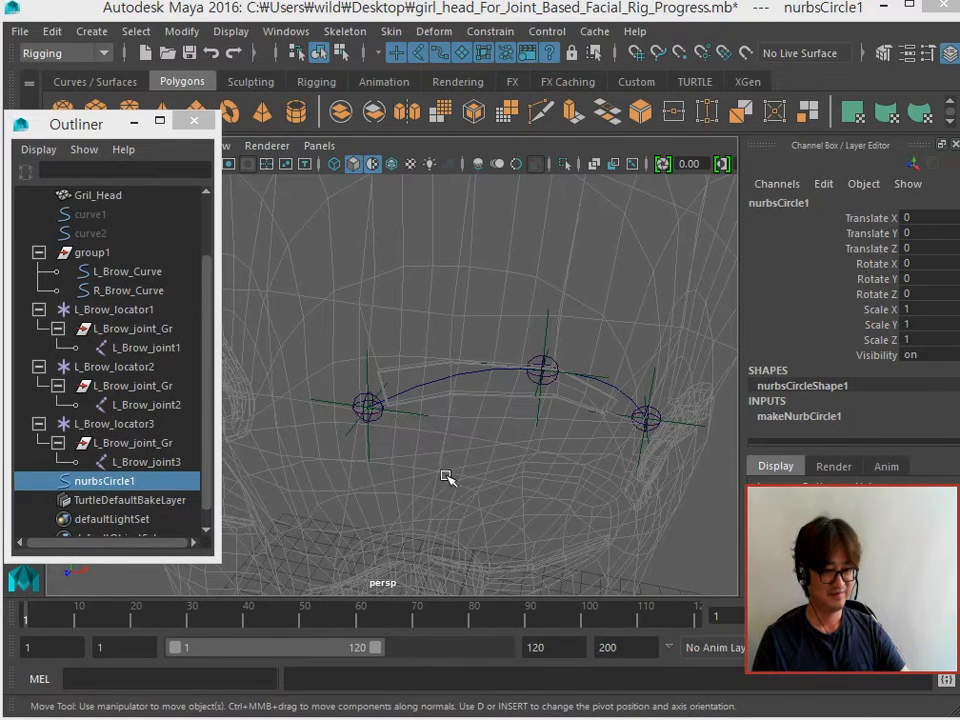
alt+right_drag(447, 478, 360, 465)
alt+middle_drag(360, 465, 422, 352)
alt+right_drag(430, 364, 329, 343)
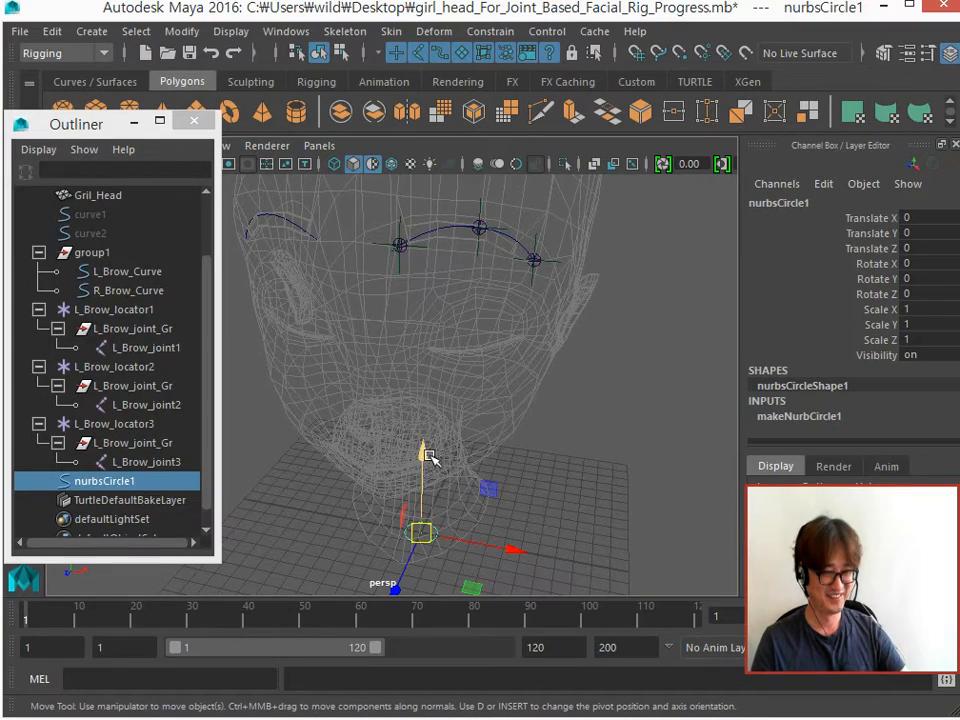
alt+middle_drag(390, 465, 430, 345)
alt+right_drag(430, 345, 840, 520)
alt+middle_drag(450, 478, 470, 462)
alt+right_drag(470, 462, 514, 480)
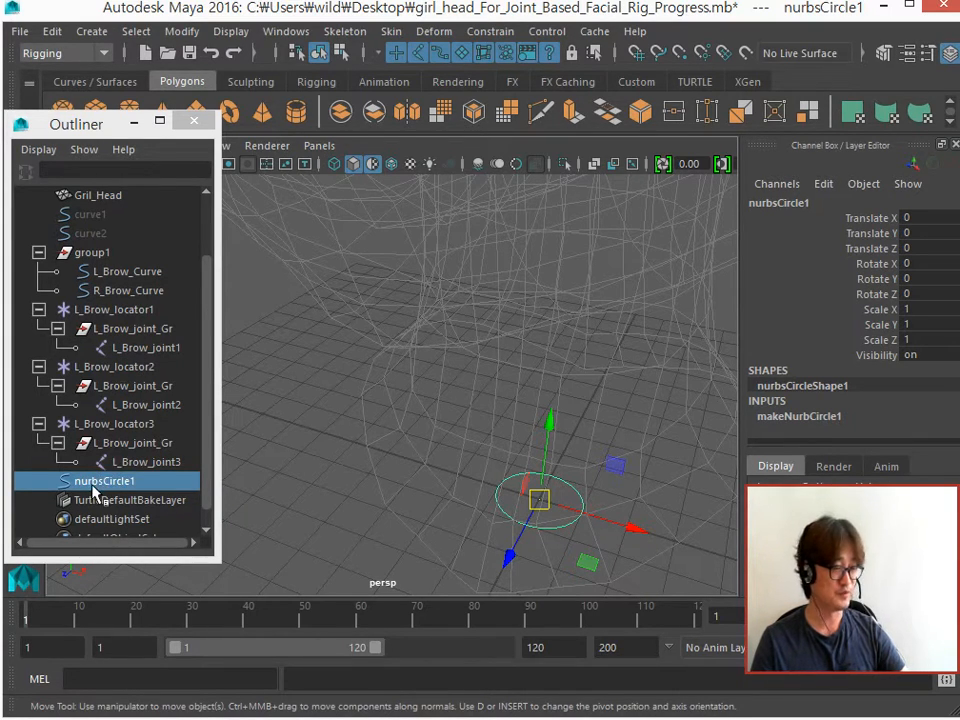
Display shape nodes in the Outliner and expand nurbsCircle1
click(38, 150)
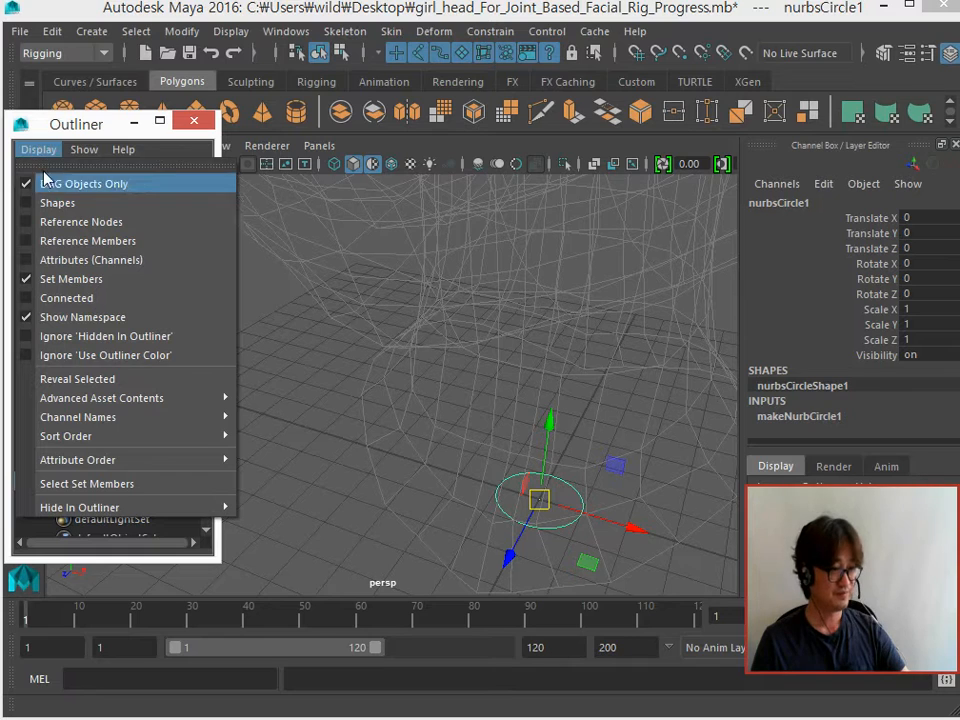
click(68, 203)
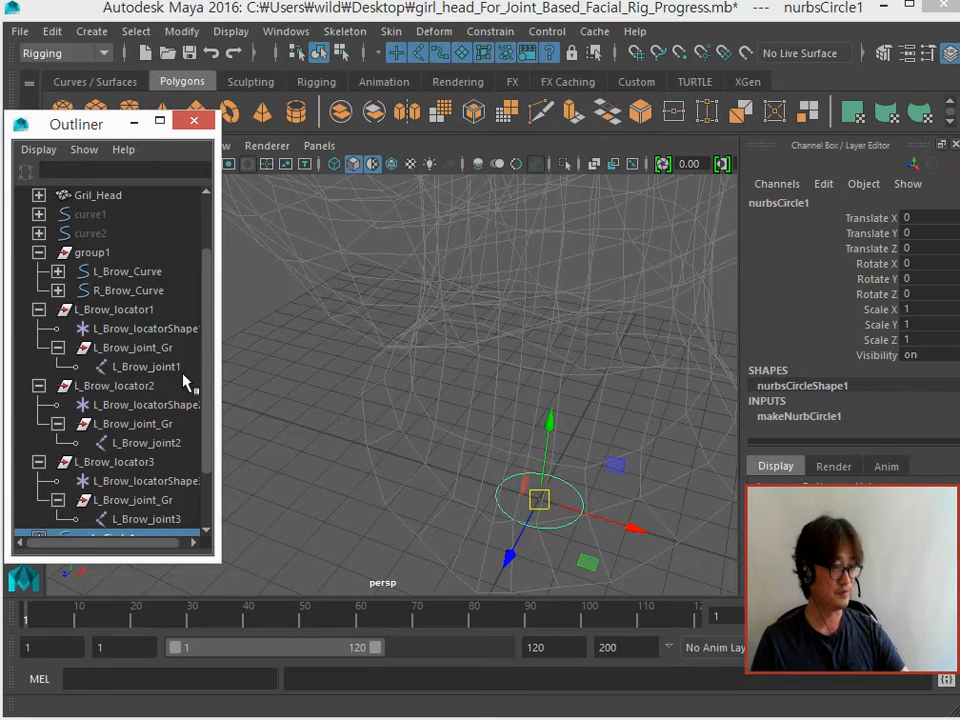
scroll(200, 440, down, 2)
click(37, 462)
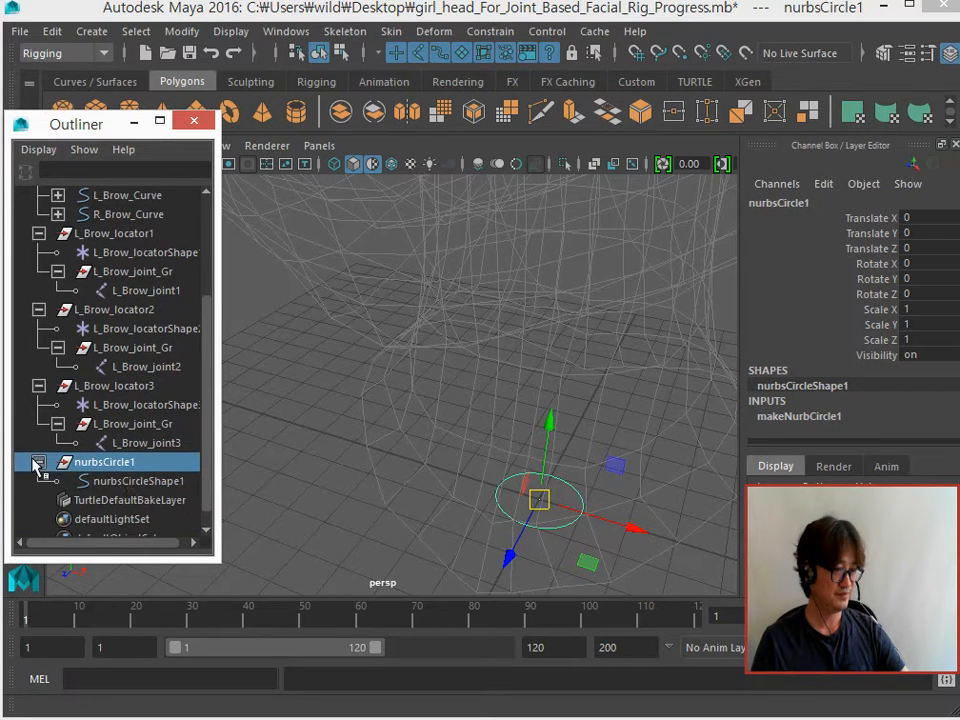
Compare the nurbsCircle1 transform with its nurbsCircleShape1 node and hide the shape nodes in the Outliner
click(115, 481)
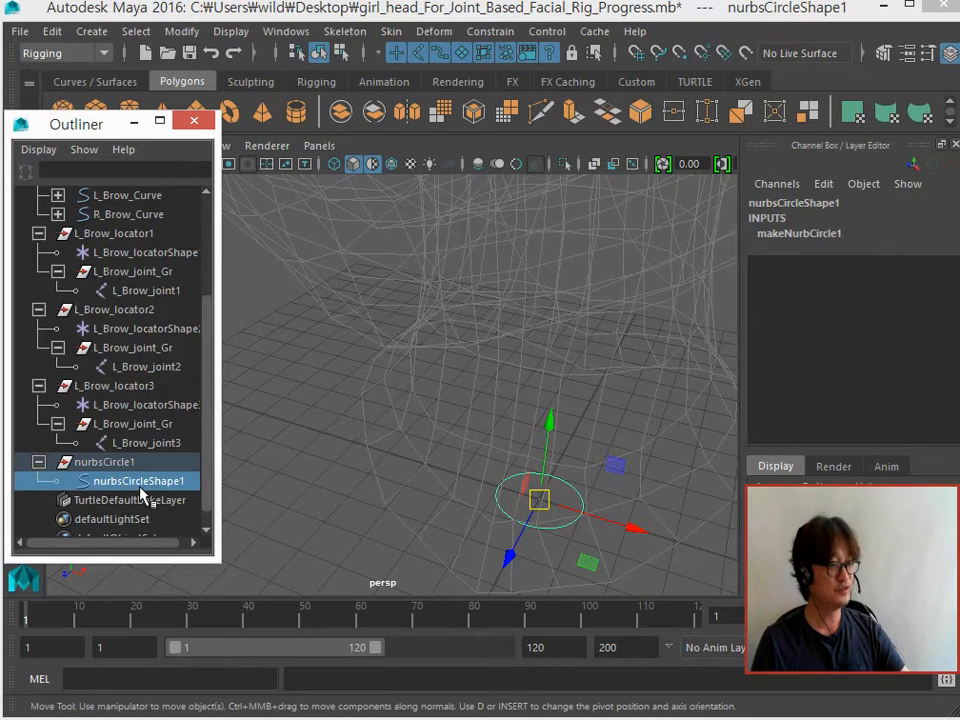
click(69, 462)
click(140, 488)
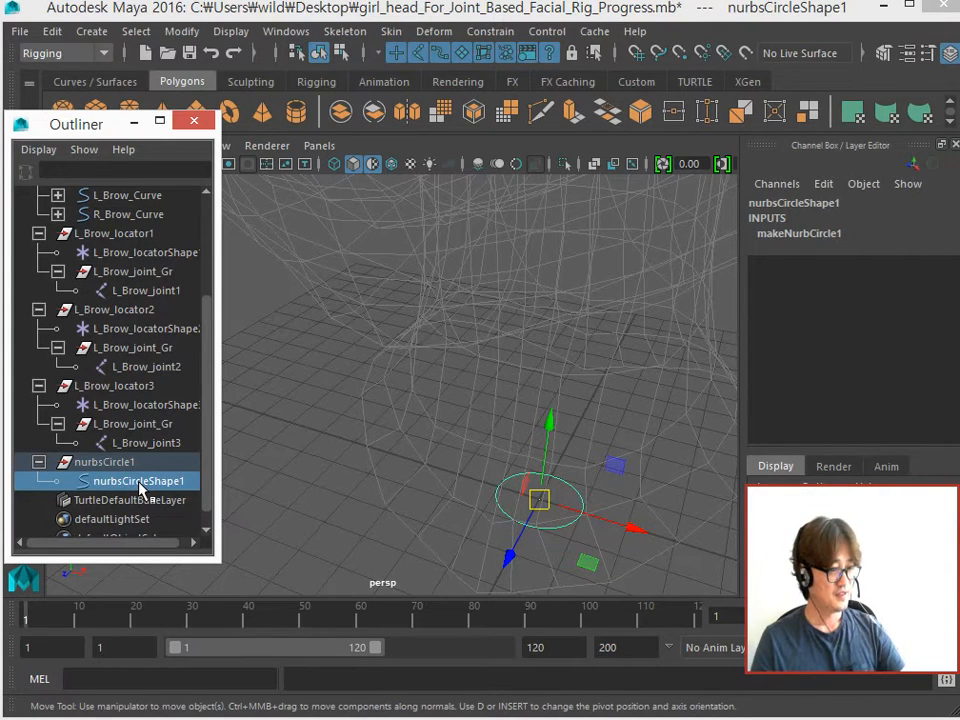
click(100, 466)
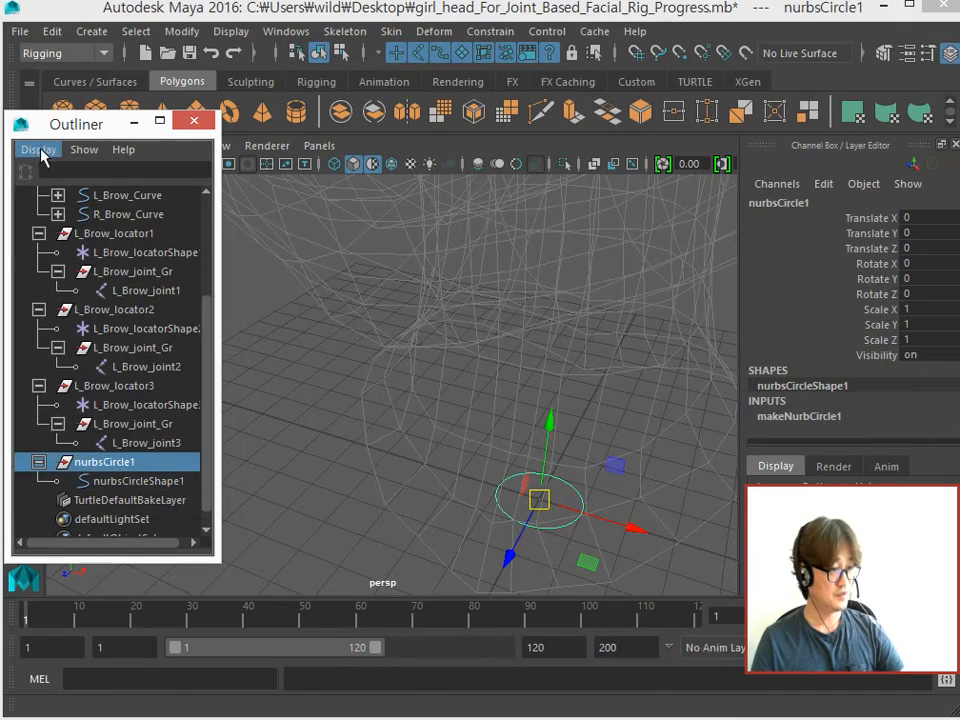
click(39, 149)
click(56, 207)
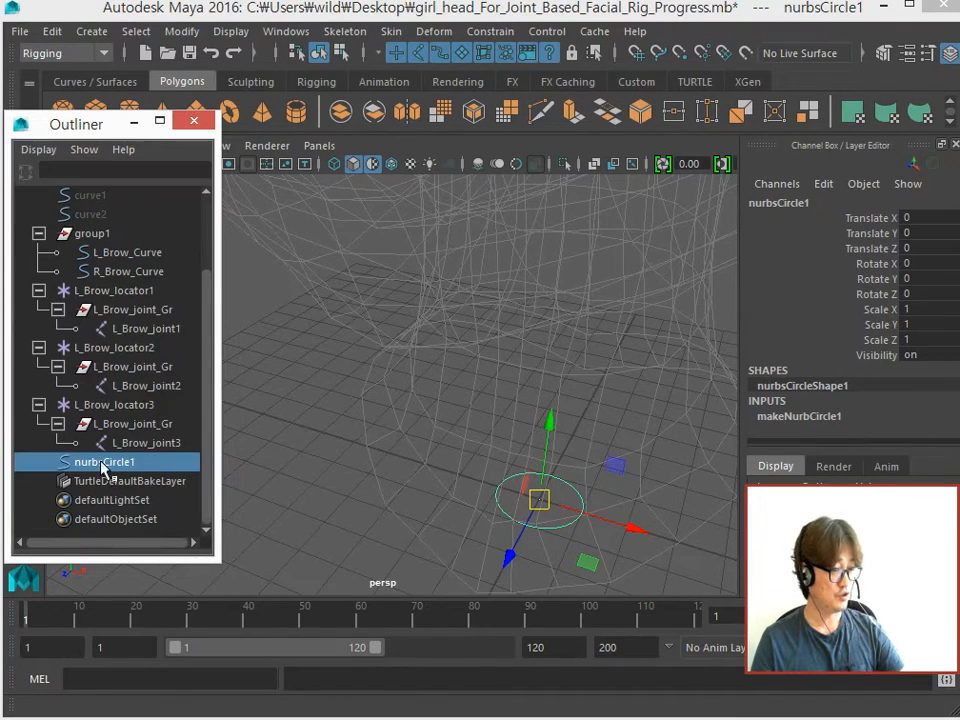
Switch nurbsCircle1 to control vertex editing and select all of its control vertices
alt+drag(521, 375, 214, 207)
alt+middle_drag(214, 207, 403, 320)
alt+right_drag(403, 320, 497, 459)
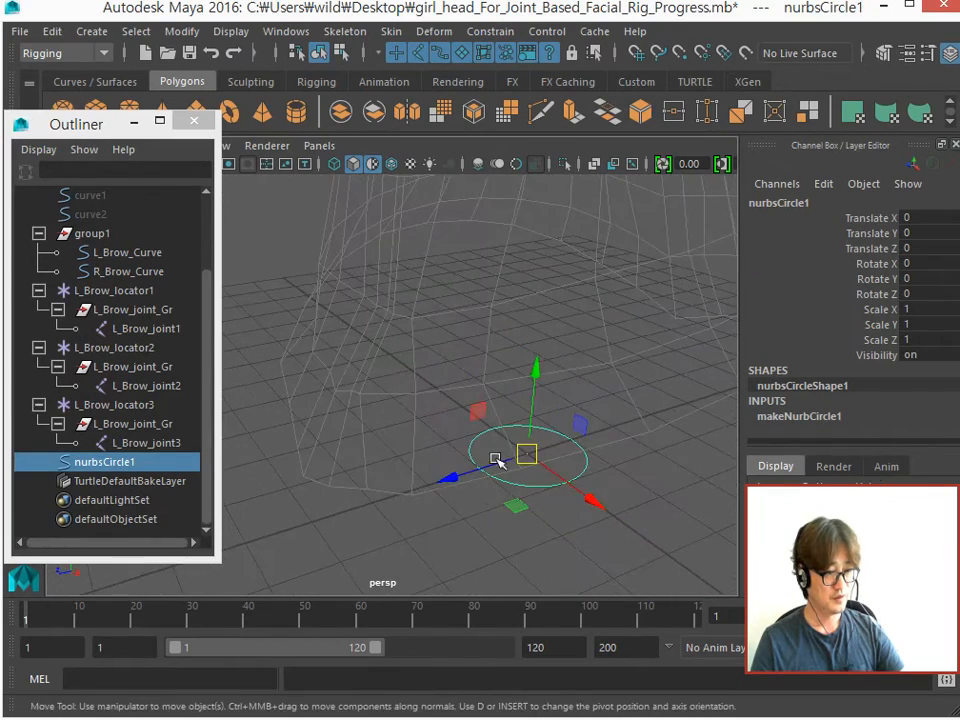
alt+middle_drag(364, 384, 352, 376)
right_drag(471, 421, 400, 396)
drag(364, 339, 602, 542)
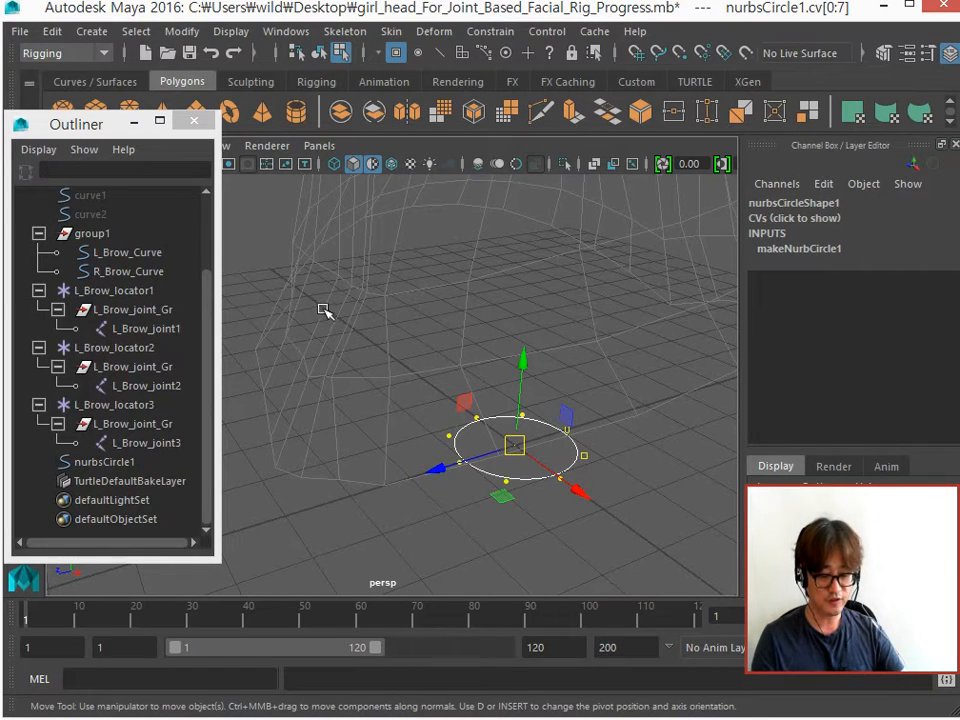
Rotate the selected control vertices about the X axis to stand the circle upright
key(r)
key(e)
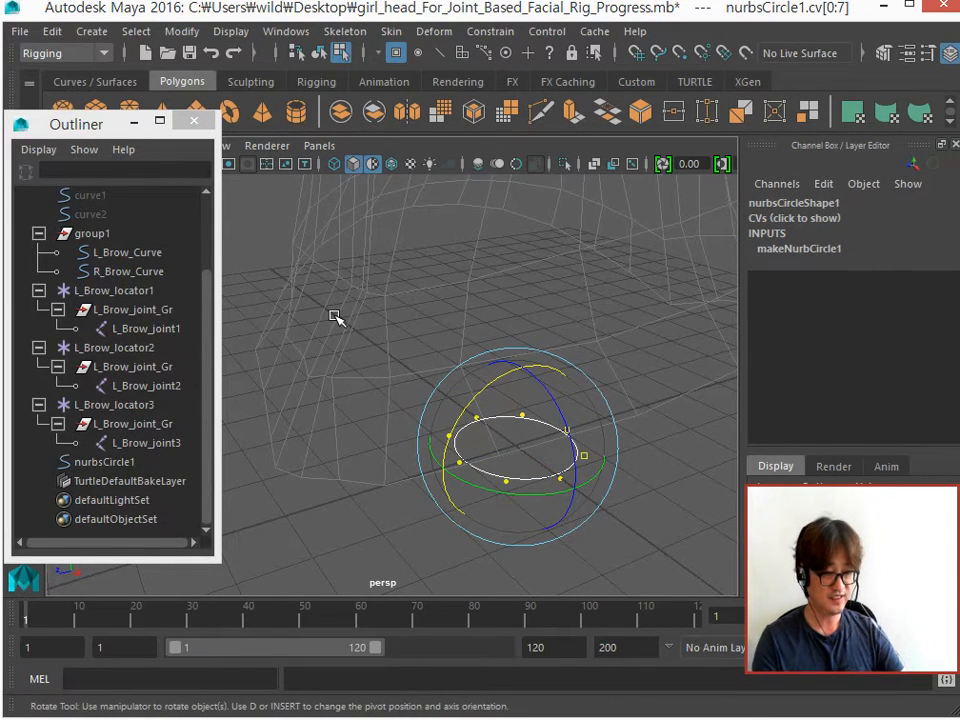
drag(103, 124, 155, 156)
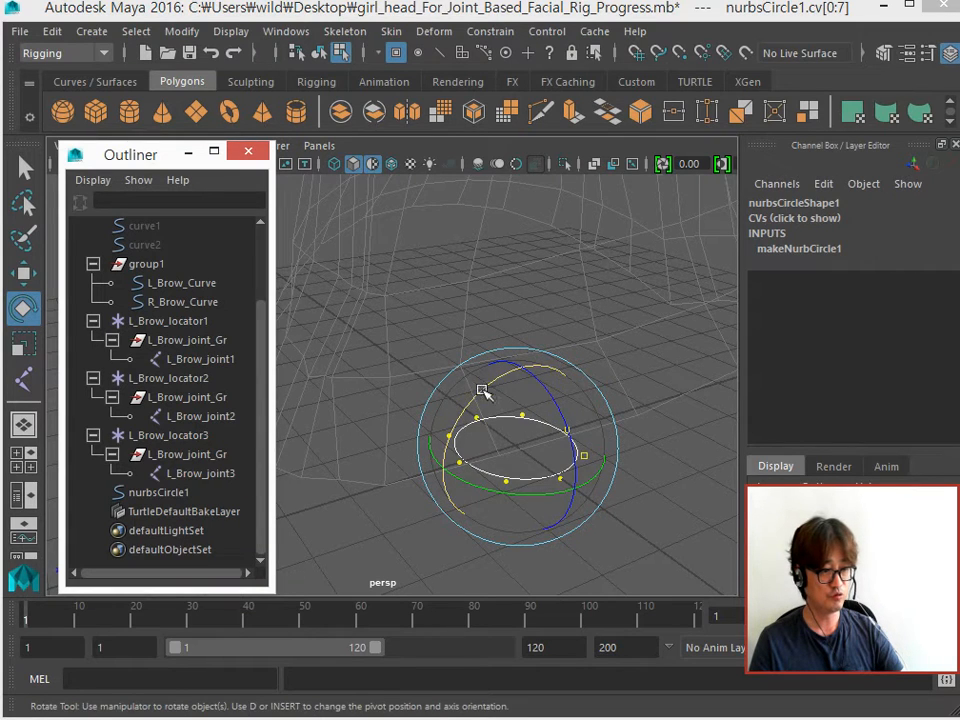
drag(482, 390, 470, 460)
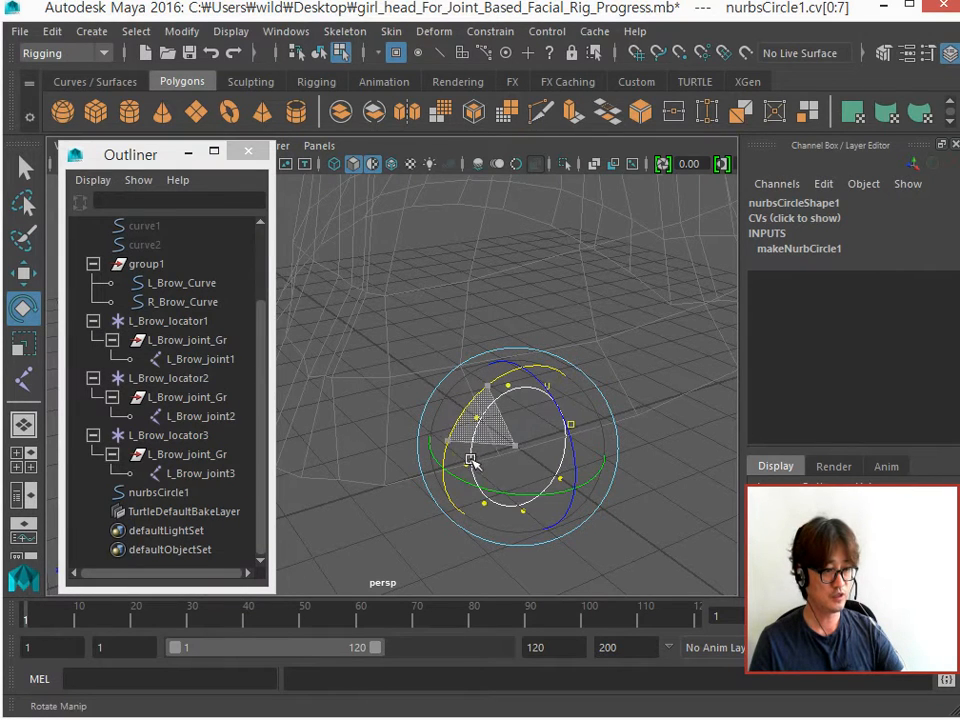
alt+drag(407, 354, 336, 302)
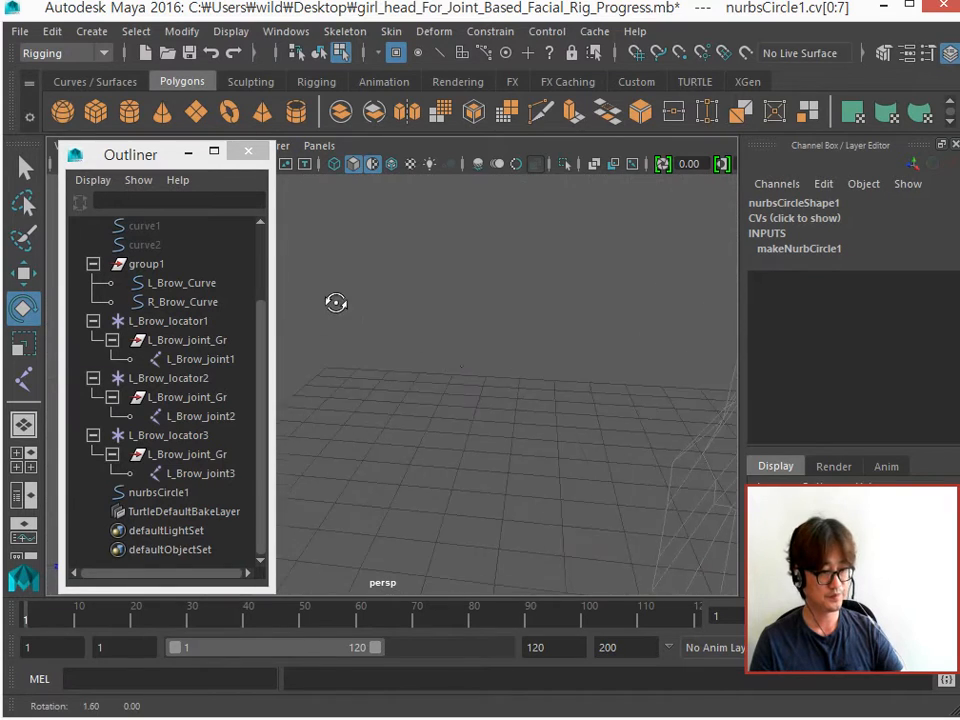
alt+drag(446, 356, 429, 317)
alt+drag(525, 381, 557, 368)
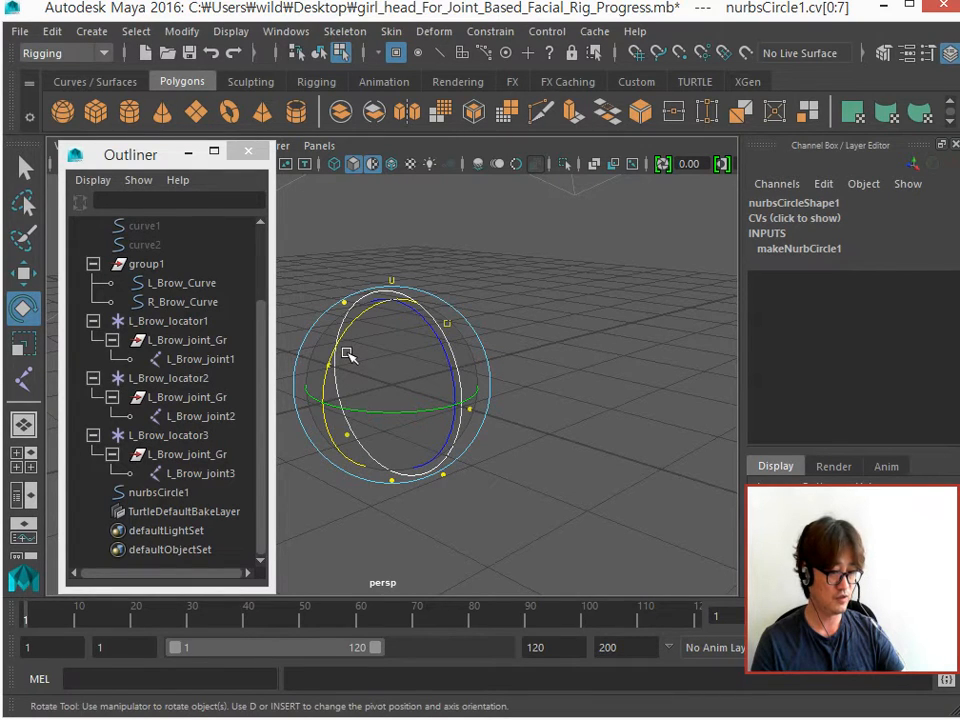
Return to object selection and reselect nurbsCircle1 with the Move tool active
key(F8)
click(550, 363)
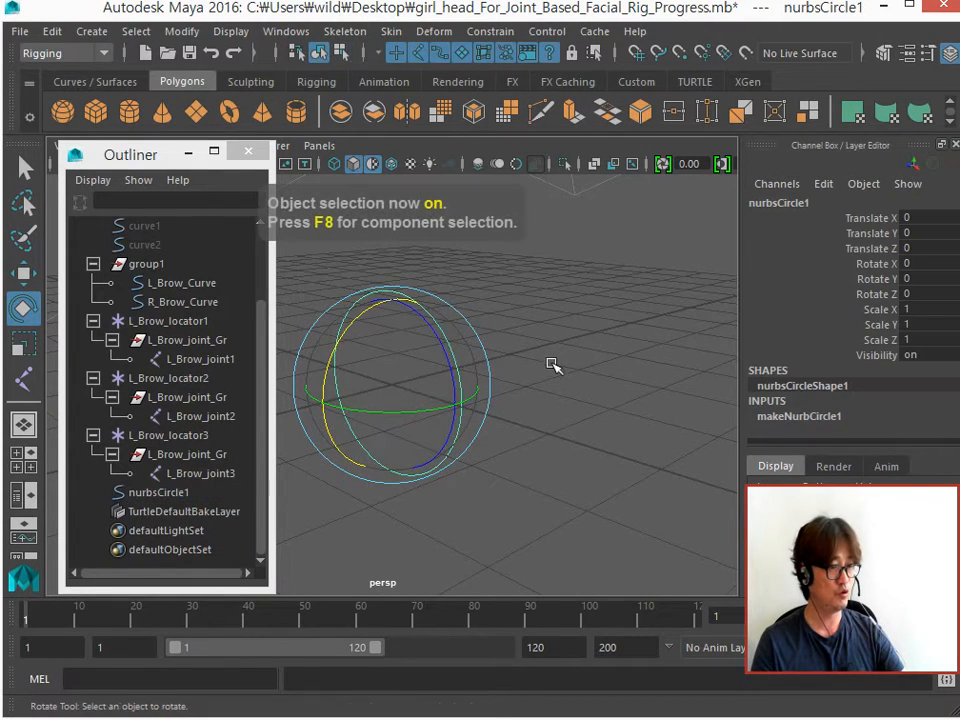
click(424, 327)
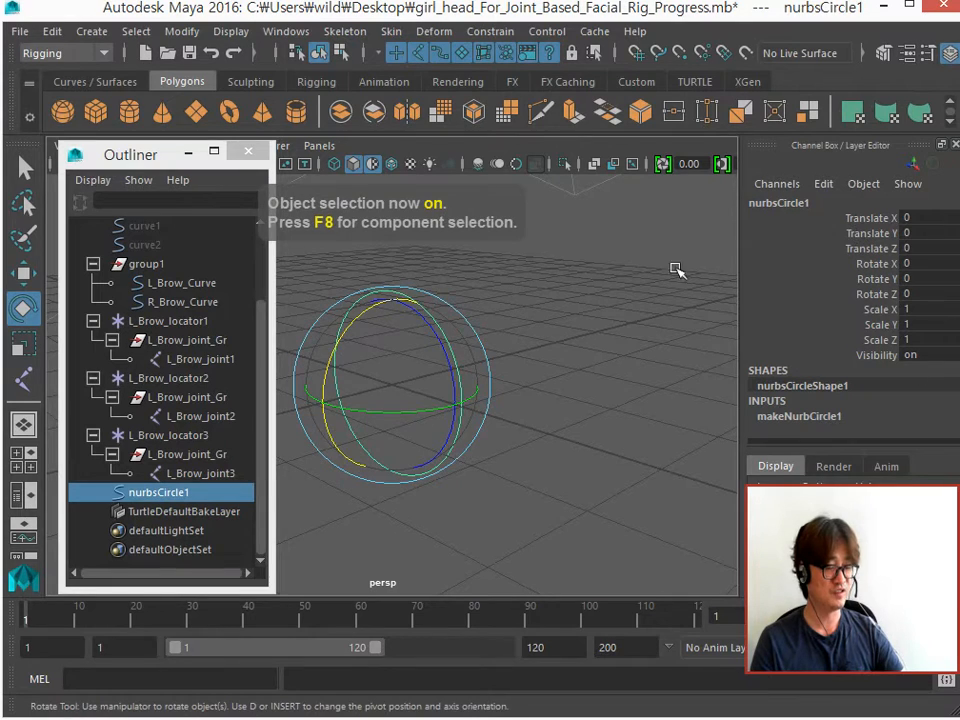
key(w)
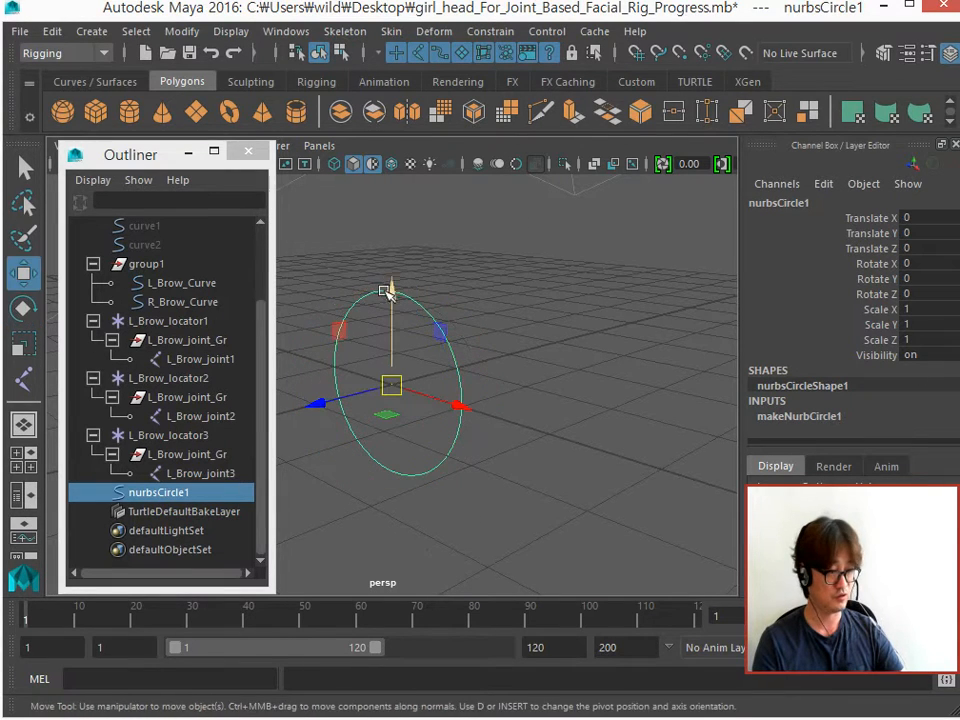
drag(147, 160, 635, 440)
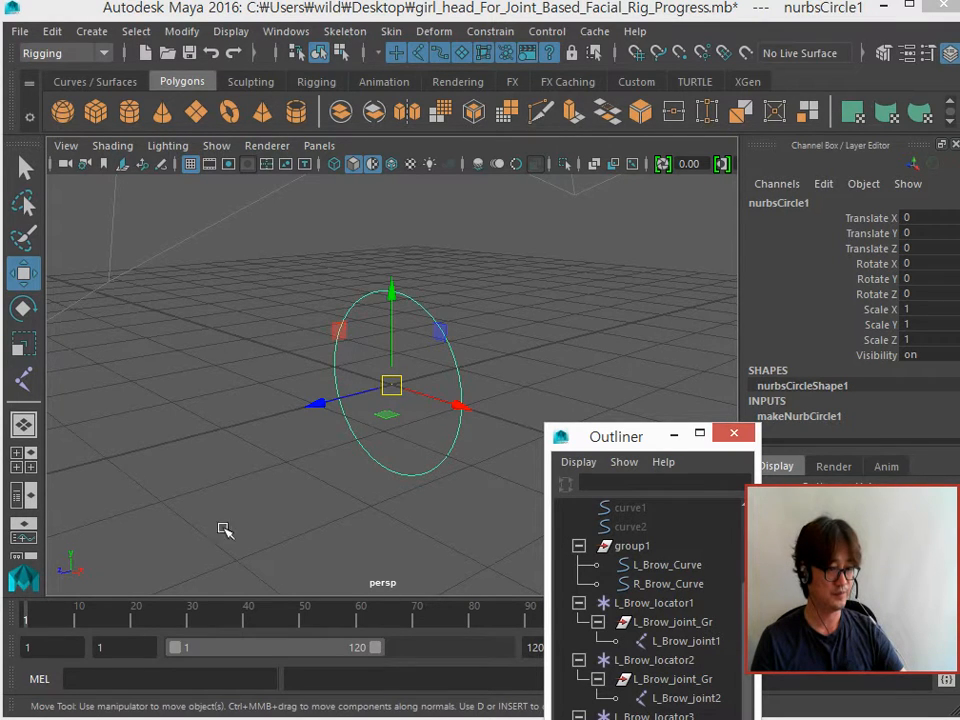
drag(626, 443, 112, 116)
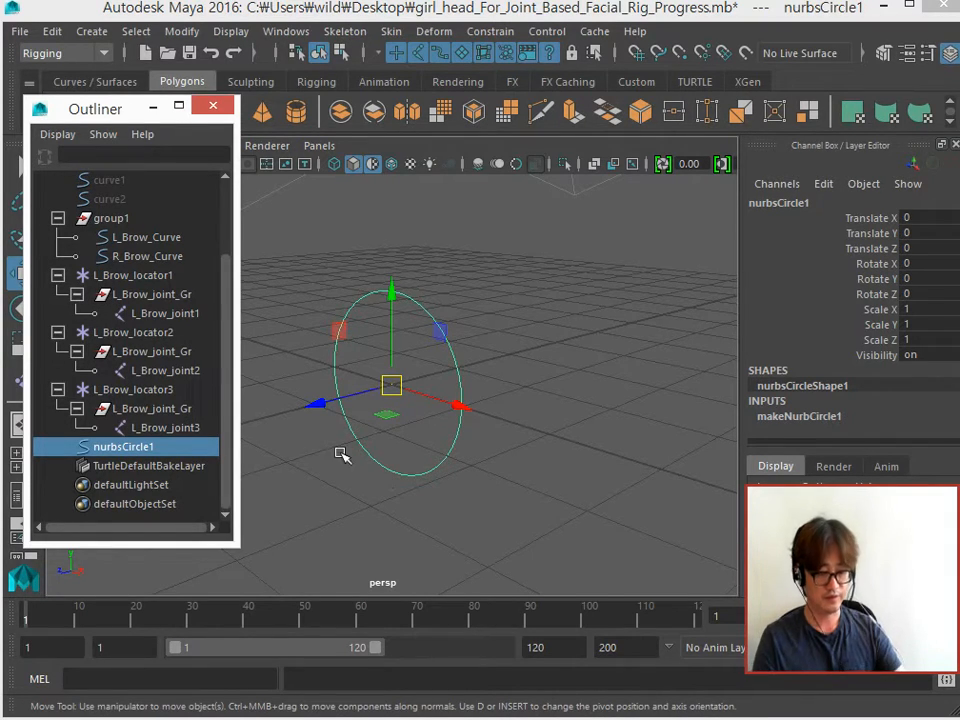
Display shape nodes in the Outliner again and select nurbsCircleShape1
alt+right_drag(437, 471, 305, 460)
alt+middle_drag(388, 462, 399, 540)
alt+right_drag(315, 460, 195, 445)
alt+right_drag(437, 499, 373, 463)
alt+drag(373, 463, 446, 371)
alt+drag(406, 481, 459, 541)
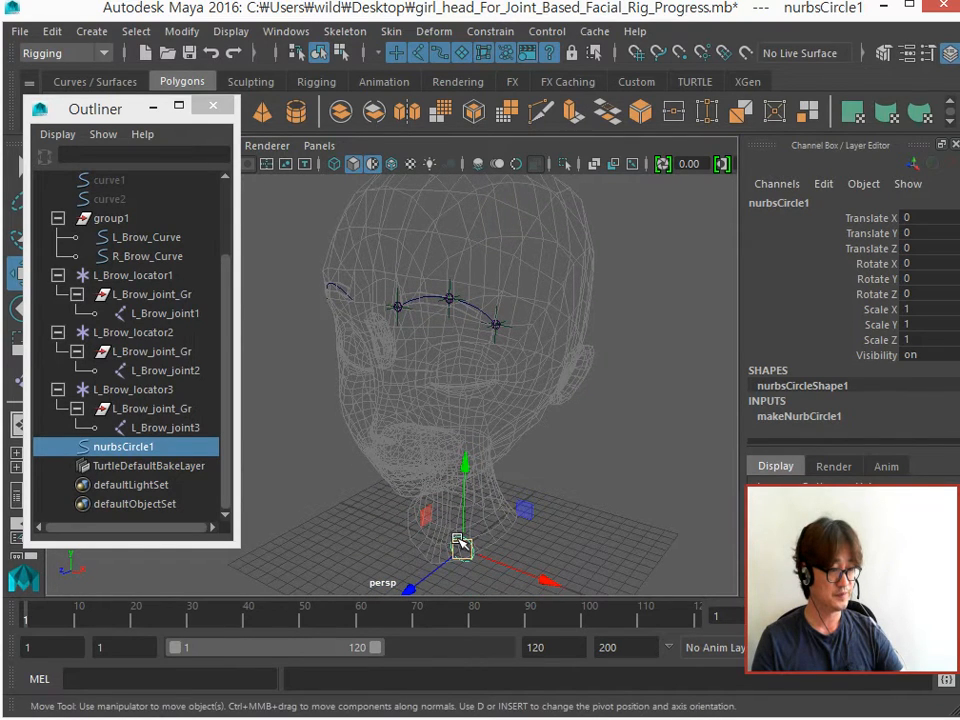
click(57, 134)
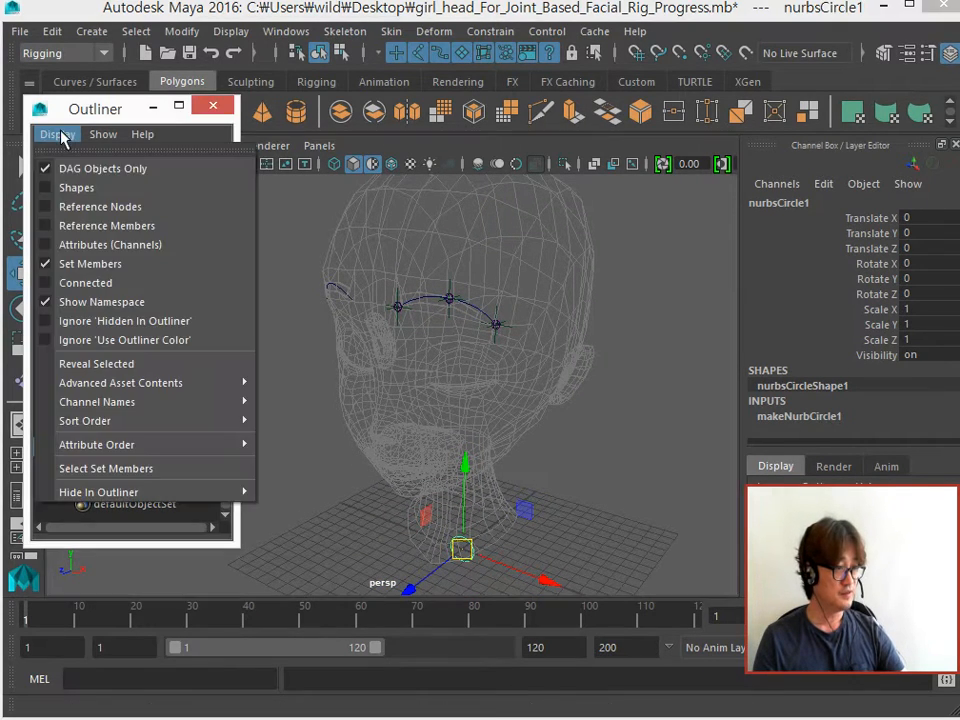
click(72, 187)
scroll(224, 435, down, 2)
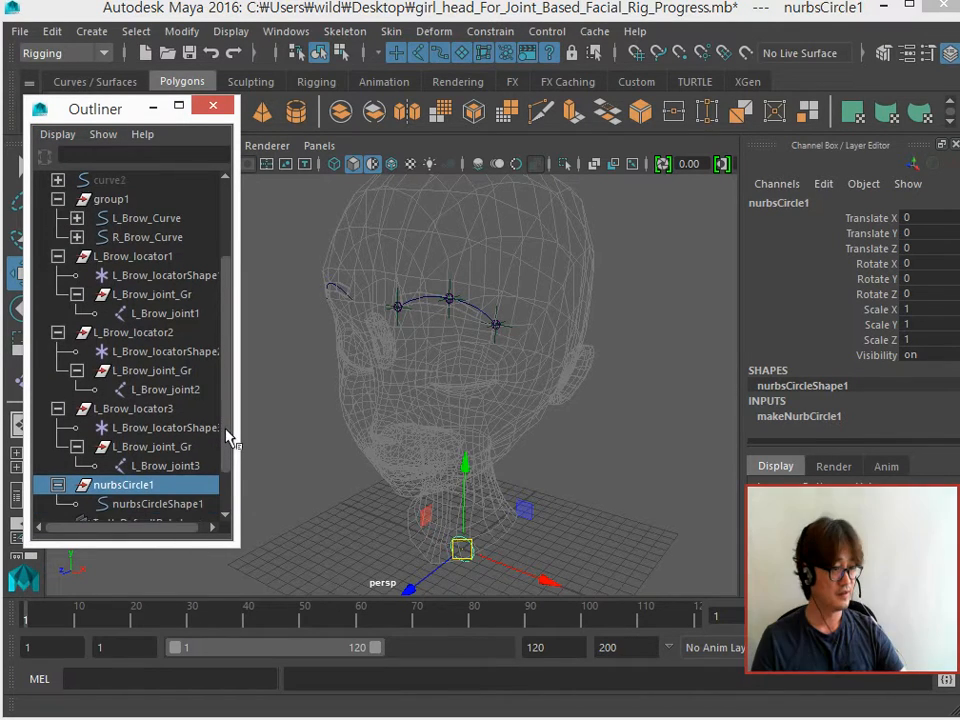
click(122, 486)
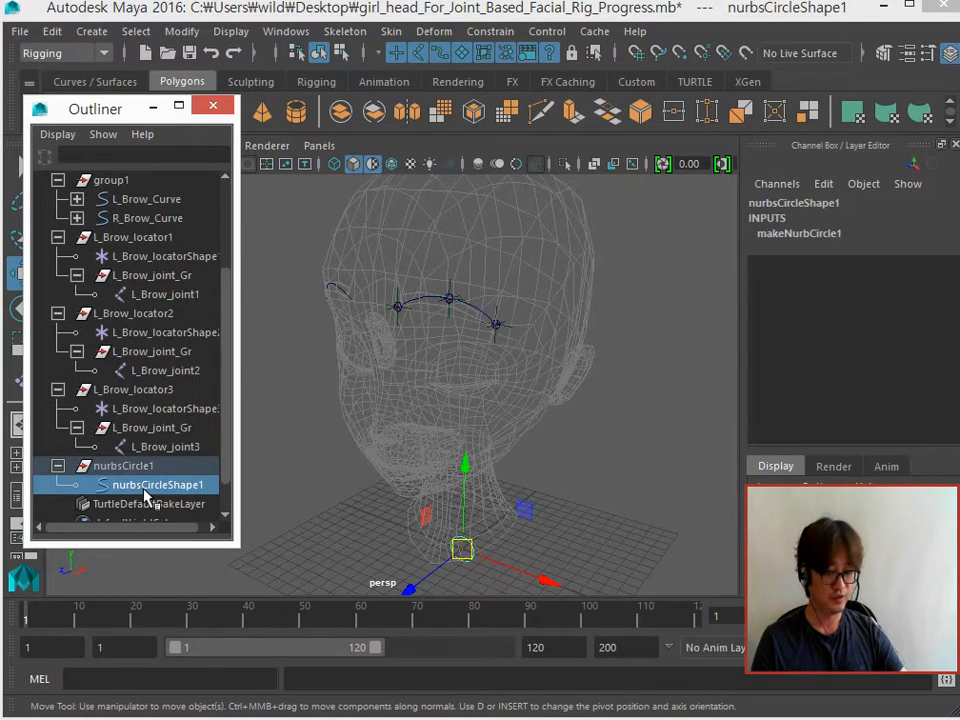
Open the Attribute Editor and compare the attributes of nurbsCircle1 and nurbsCircleShape1
click(527, 149)
key(ctrl+a)
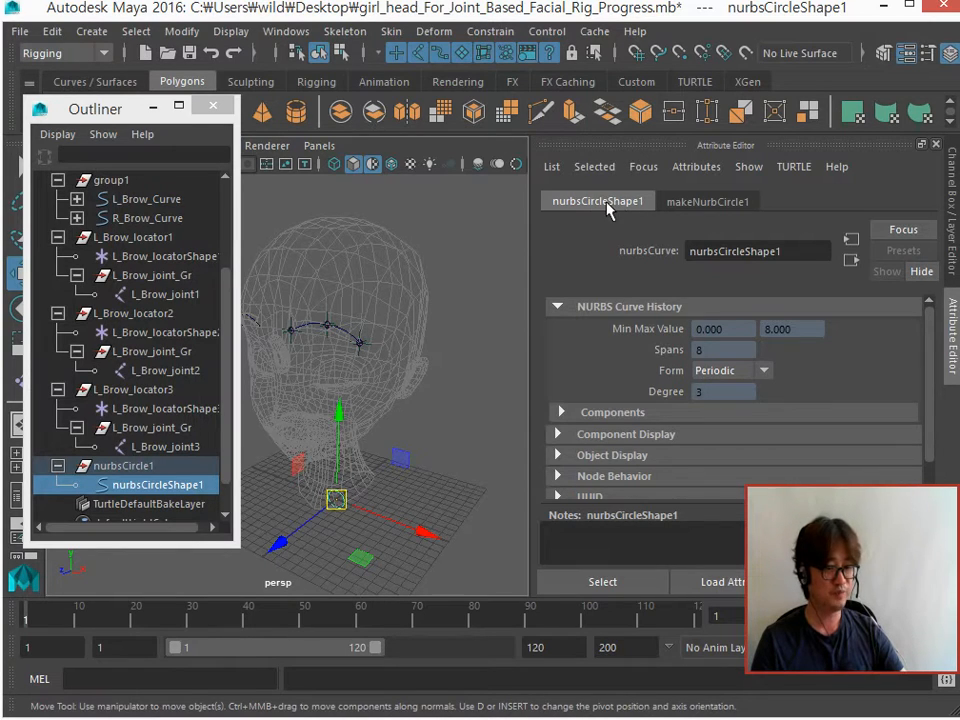
click(120, 466)
click(133, 484)
click(120, 466)
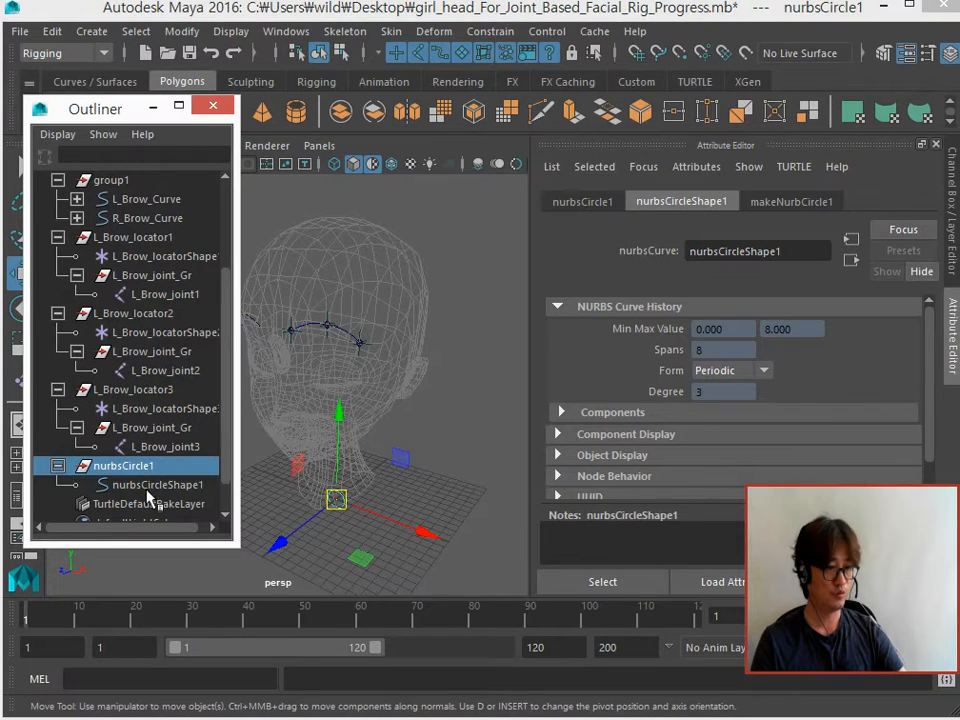
Select nurbsCircleShape1 together with L_Brow_joint1 and try the MEL command "parant -s -r"
click(152, 484)
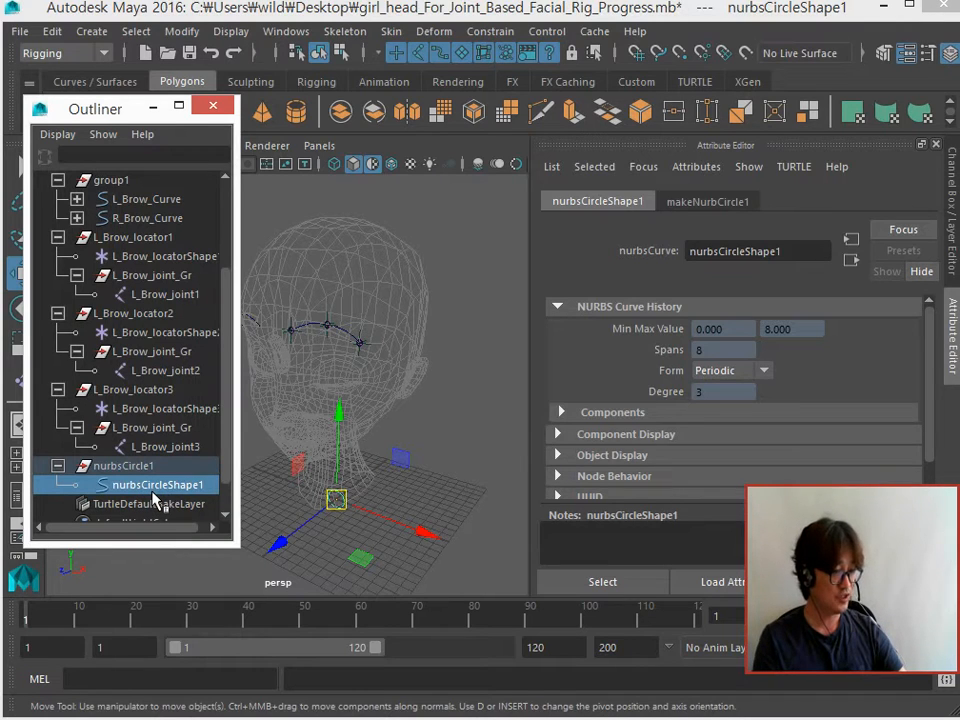
ctrl+click(178, 297)
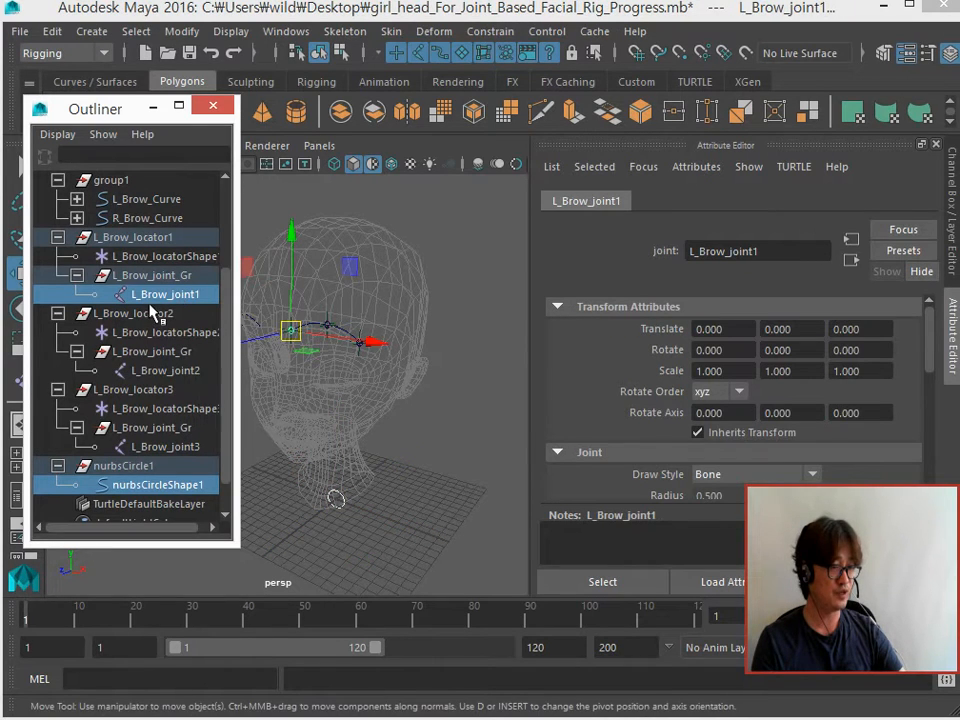
click(91, 684)
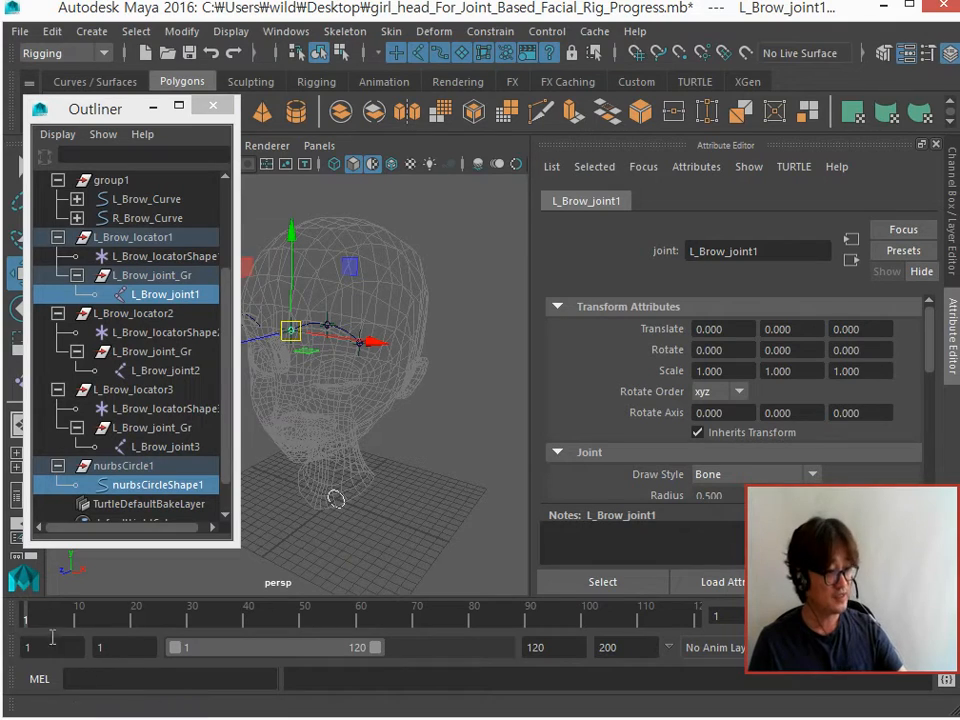
text(pa)
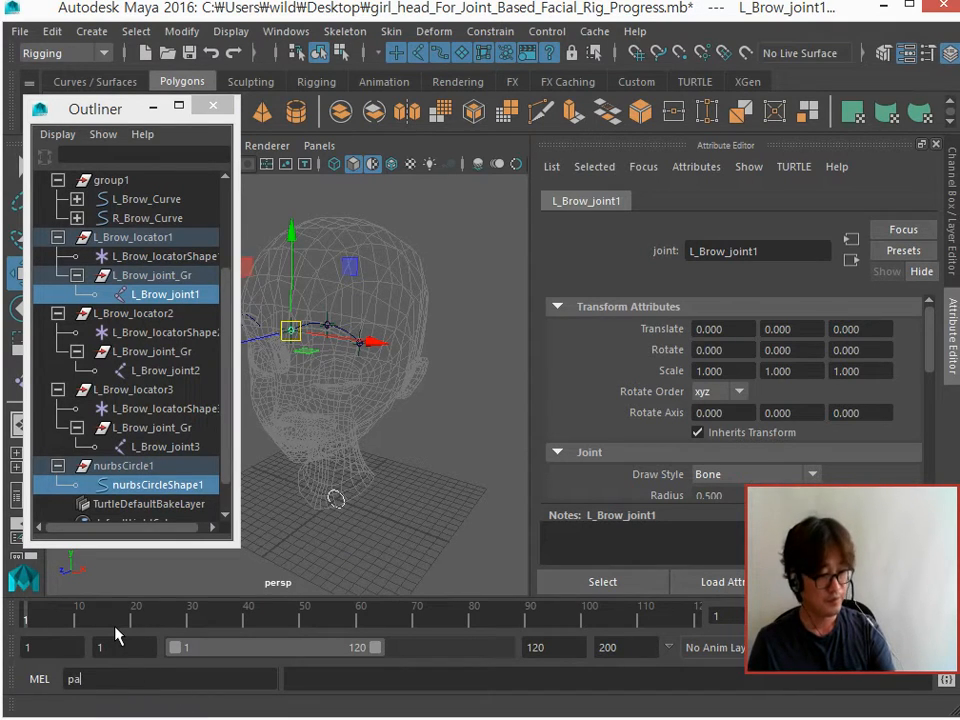
text(ran)
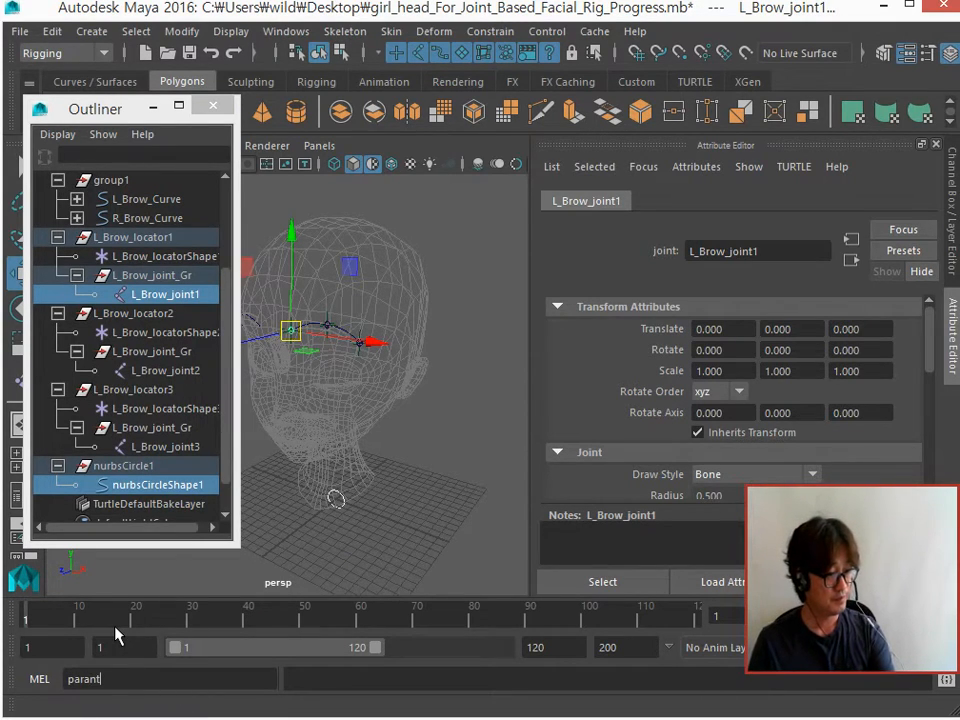
text(t)
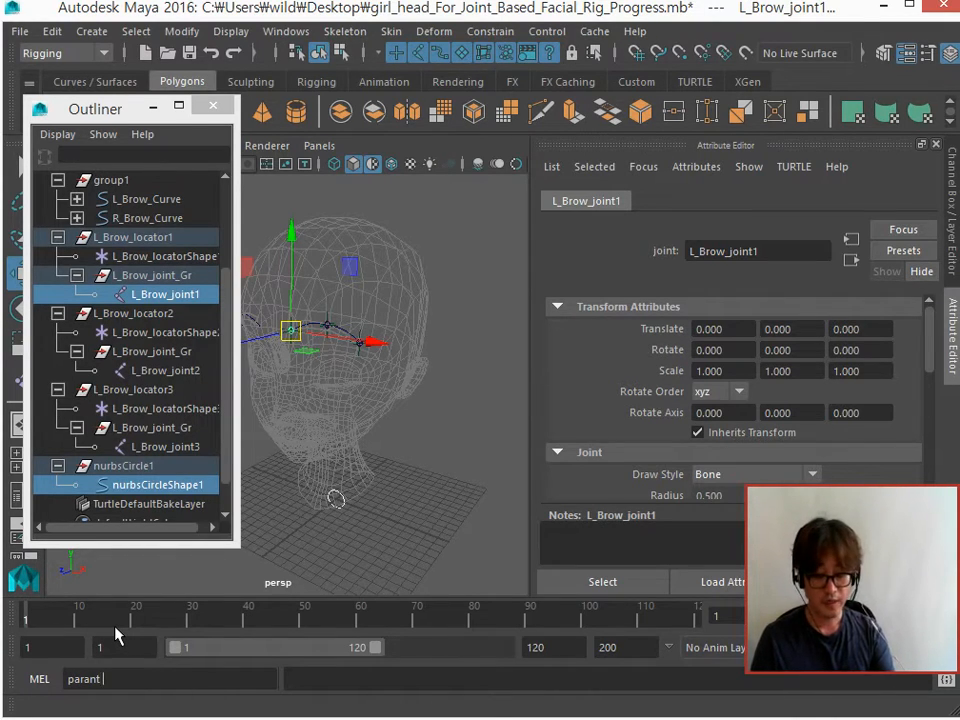
text(-)
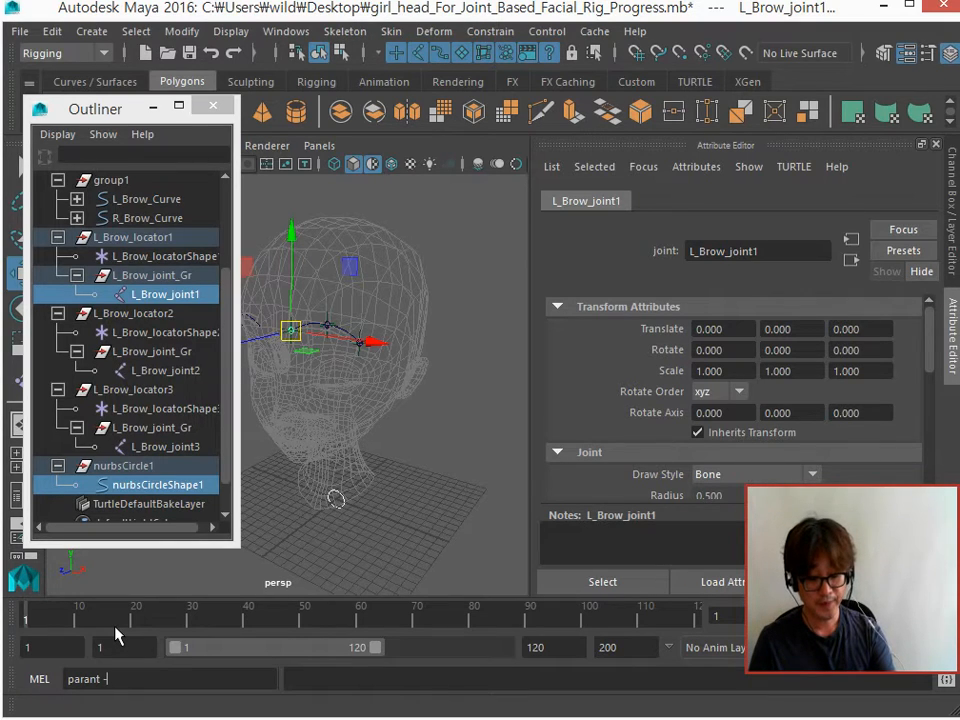
text(s -r)
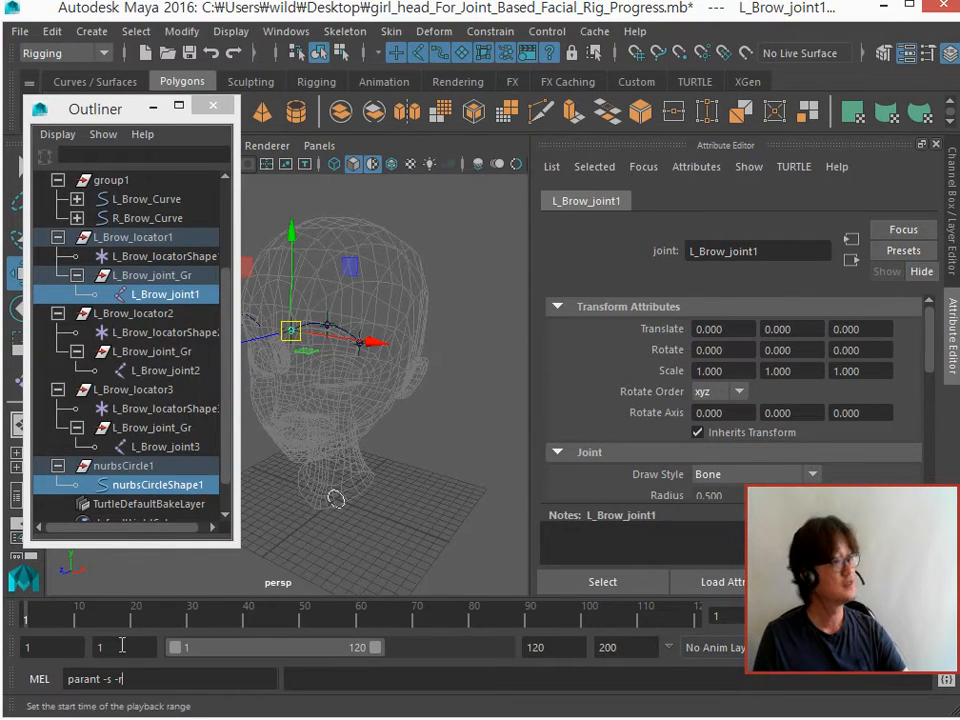
drag(125, 679, 30, 681)
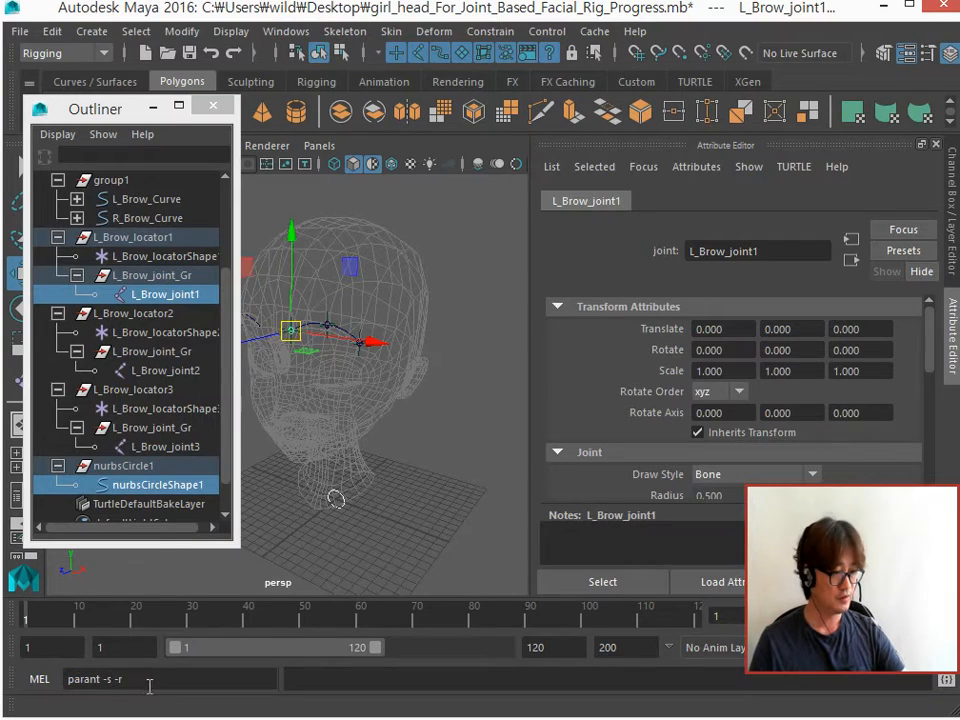
key(Return)
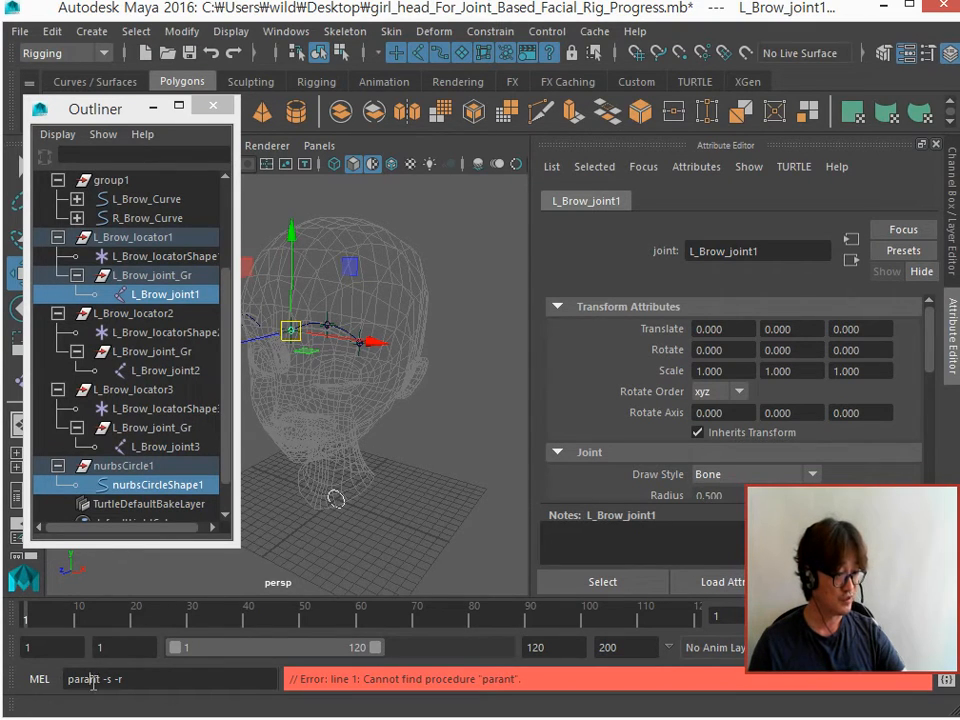
Correct the MEL command to "parent -s -r" and run it to parent the circle shape under L_Brow_joint1
key(BackSpace)
text(e)
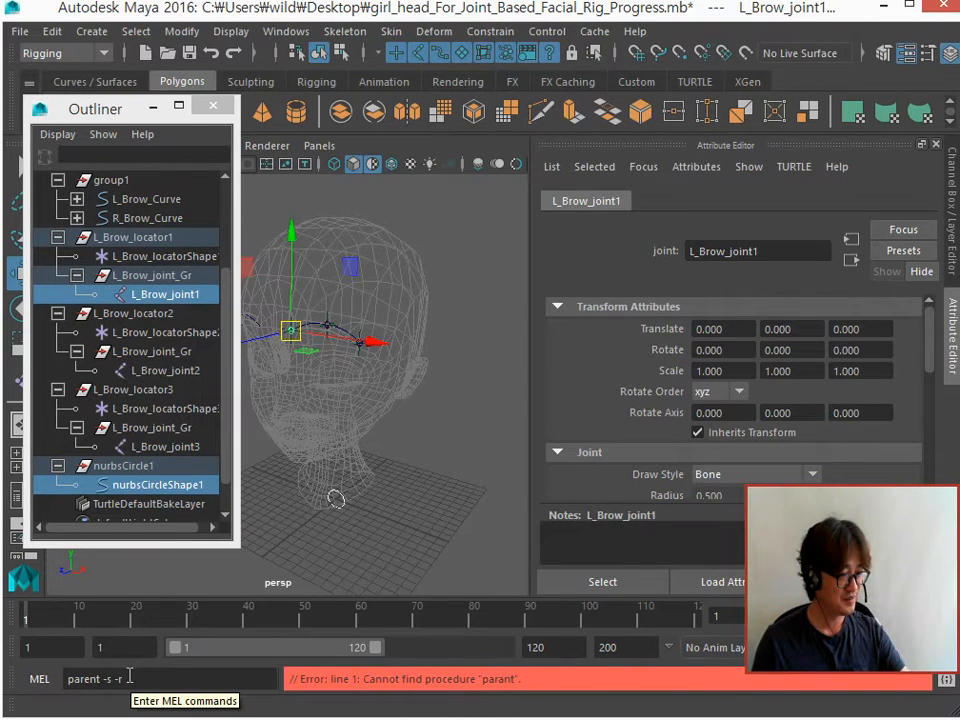
key(ctrl+a)
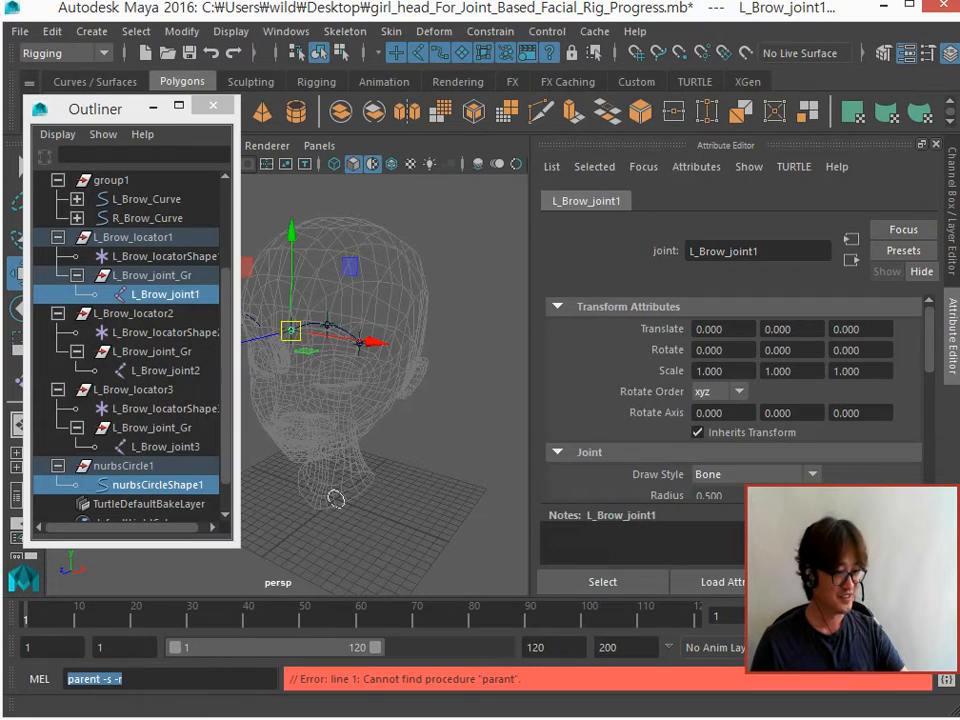
key(Return)
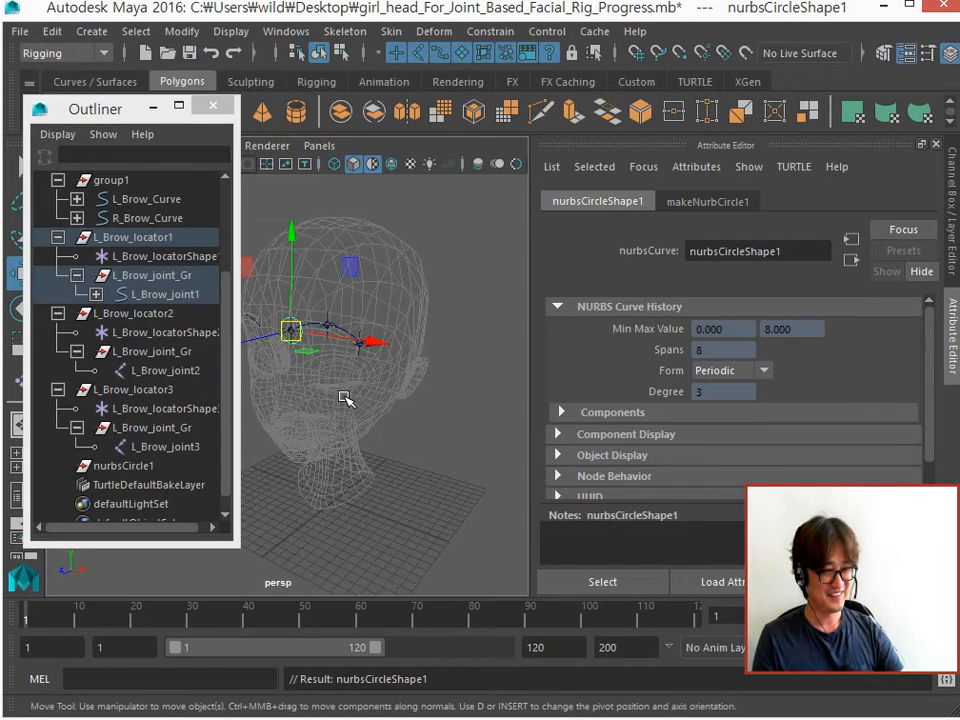
Select L_Brow_joint1 in the viewport at its newly attached circle shape
alt+middle_drag(337, 390, 361, 505)
alt+right_drag(361, 505, 401, 533)
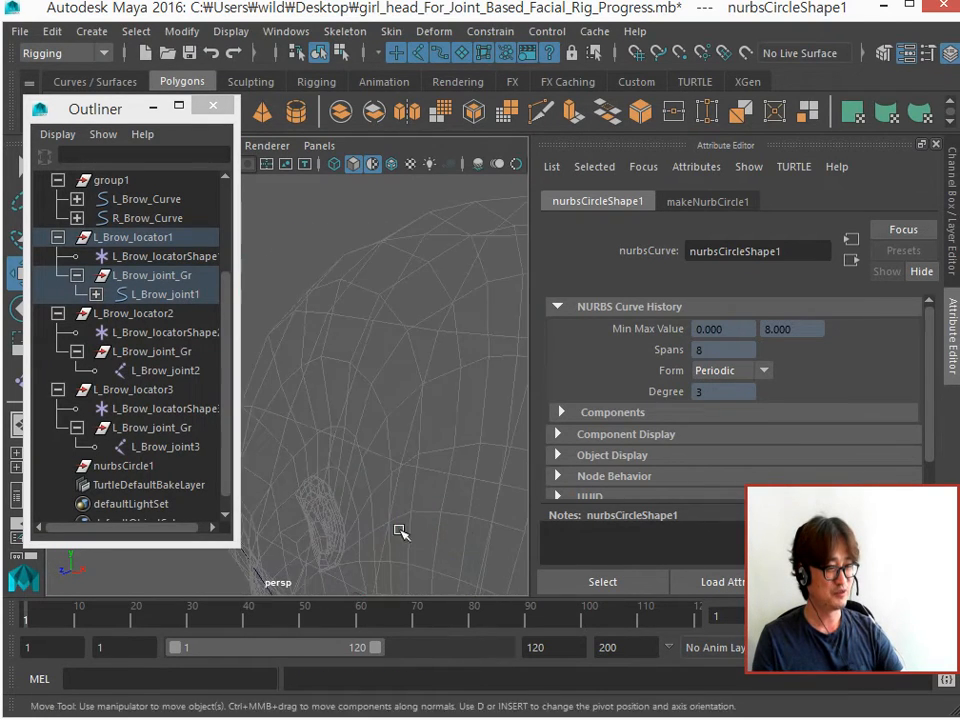
alt+middle_drag(401, 533, 345, 377)
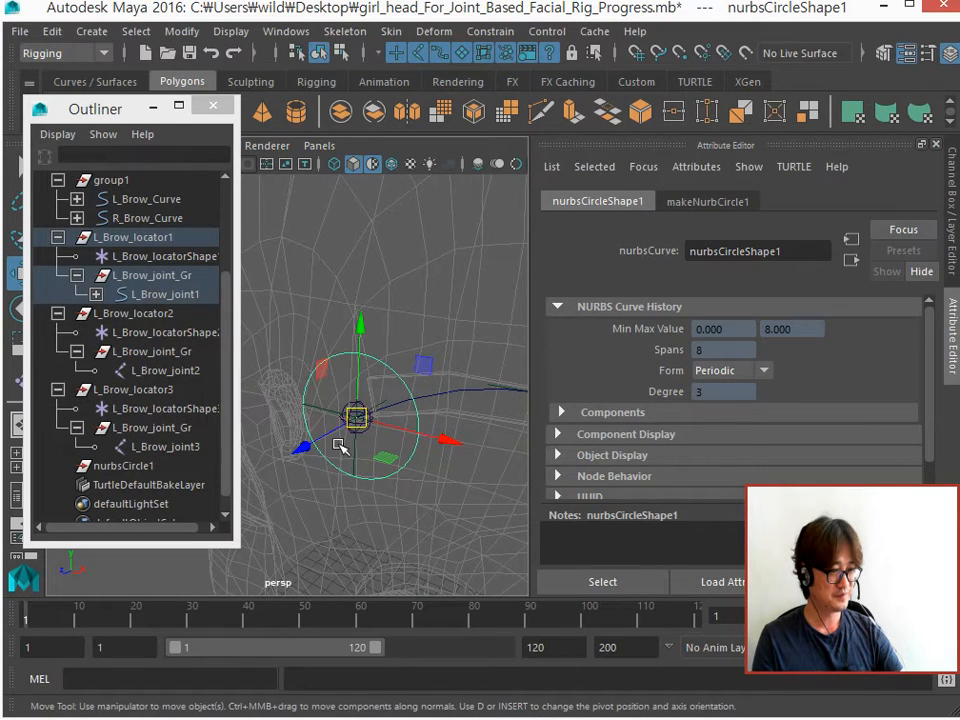
click(381, 485)
click(362, 418)
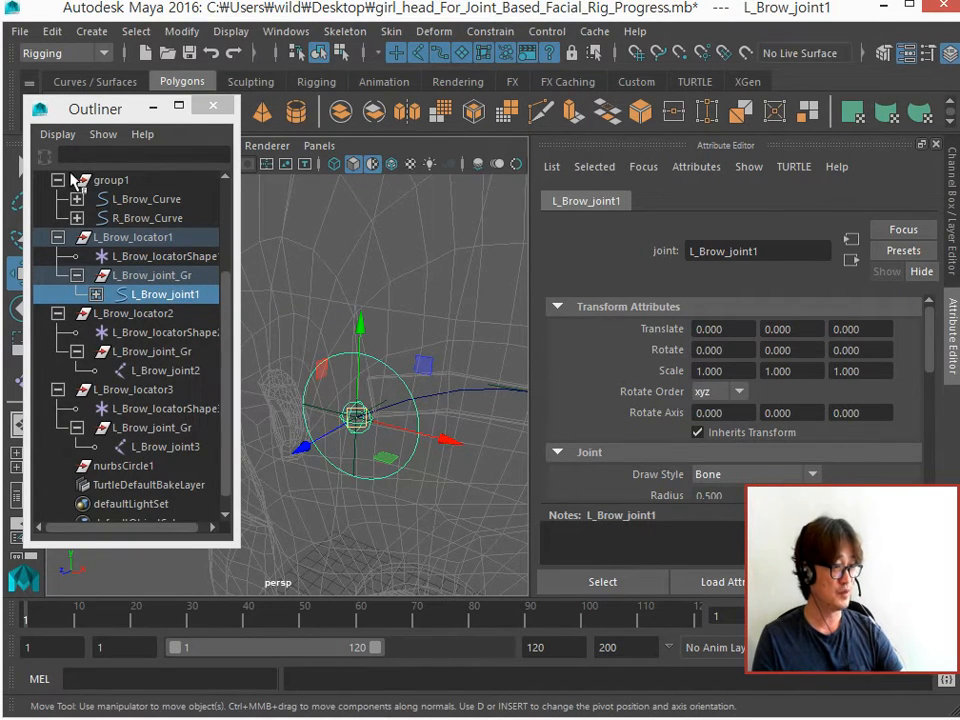
Hide the shape nodes in the Outliner, keeping L_Brow_joint1 selected
click(57, 134)
click(70, 189)
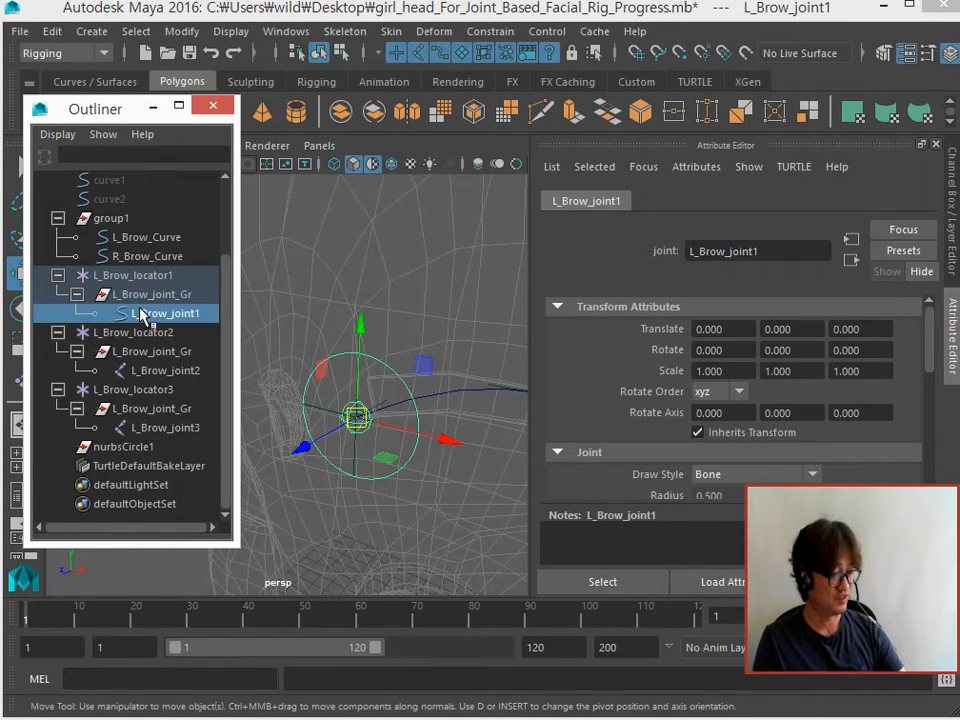
key(Up)
key(Down)
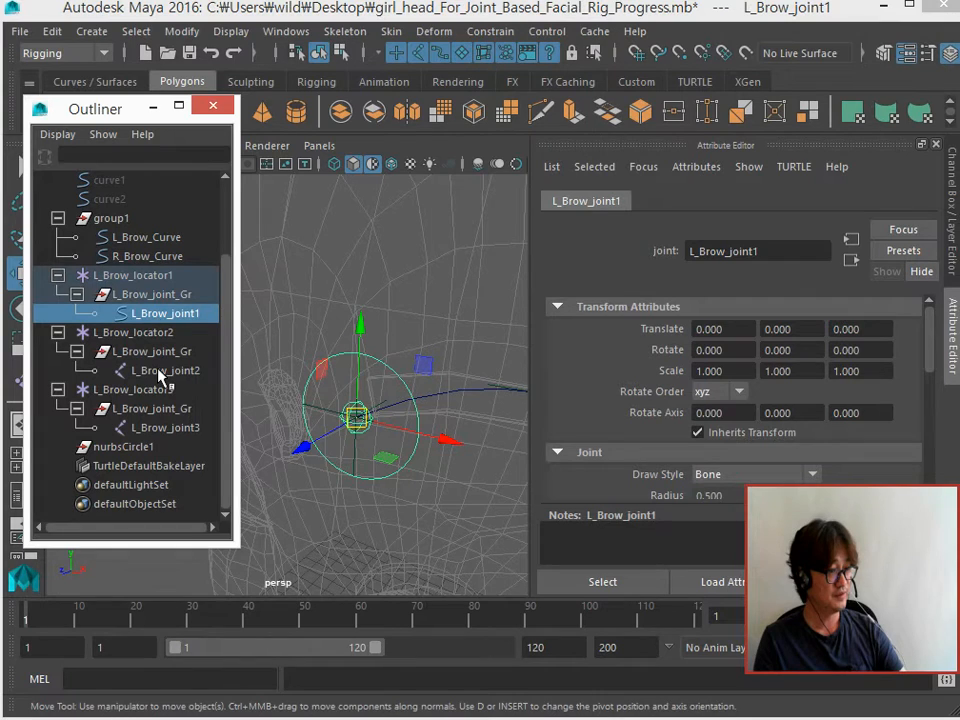
Test moving L_Brow_joint1 by its control circle and undo the move
click(317, 339)
drag(320, 352, 333, 372)
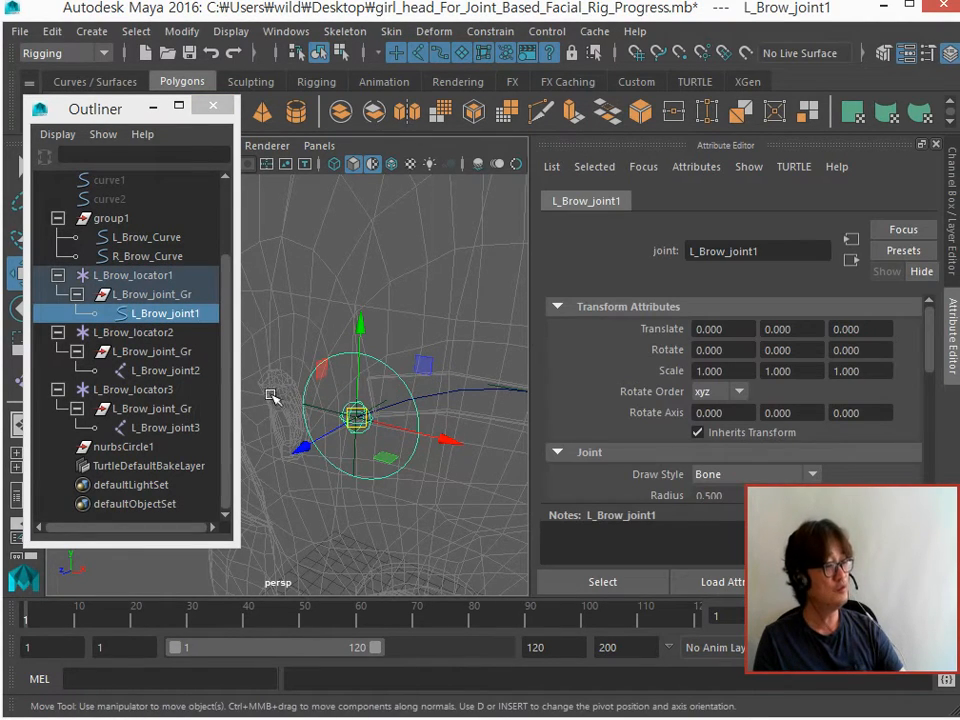
mouse_move(355, 420)
mouse_down()
mouse_move(354, 390)
mouse_move(321, 411)
mouse_move(373, 386)
mouse_move(364, 422)
mouse_up()
key(ctrl+z)
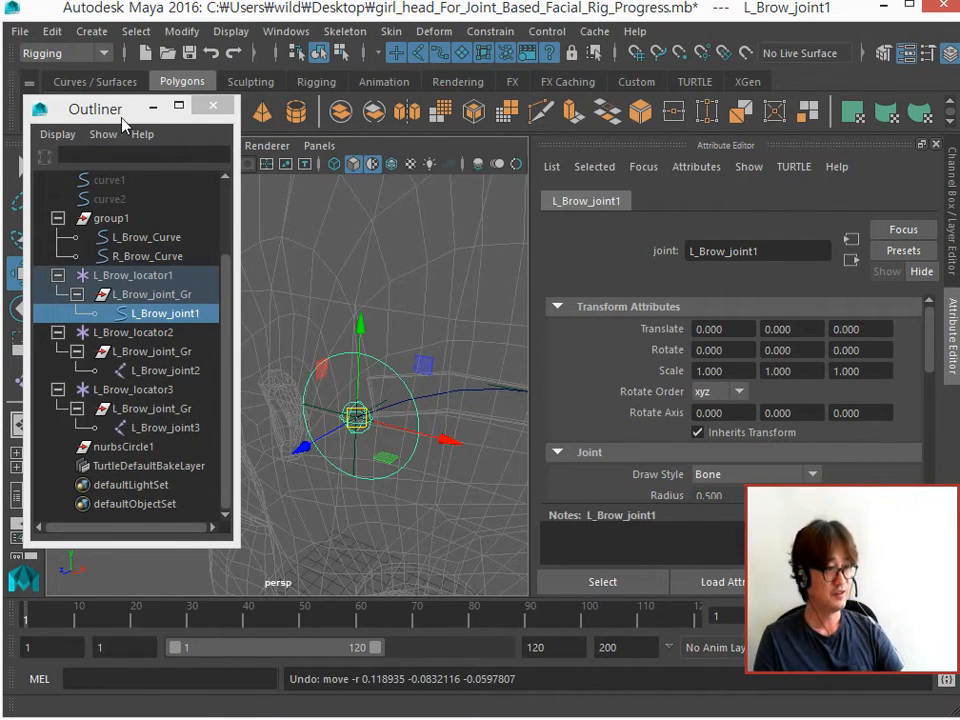
Show the Channel Box for L_Brow_joint1 in place of the Attribute Editor and shift the Outliner slightly aside
drag(122, 118, 112, 121)
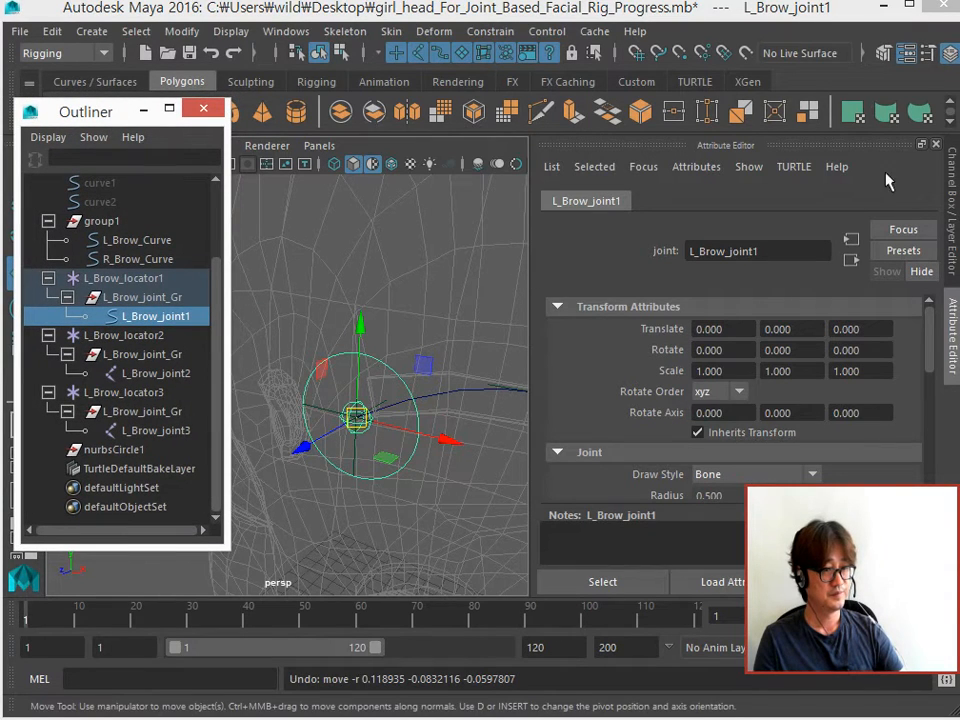
click(948, 190)
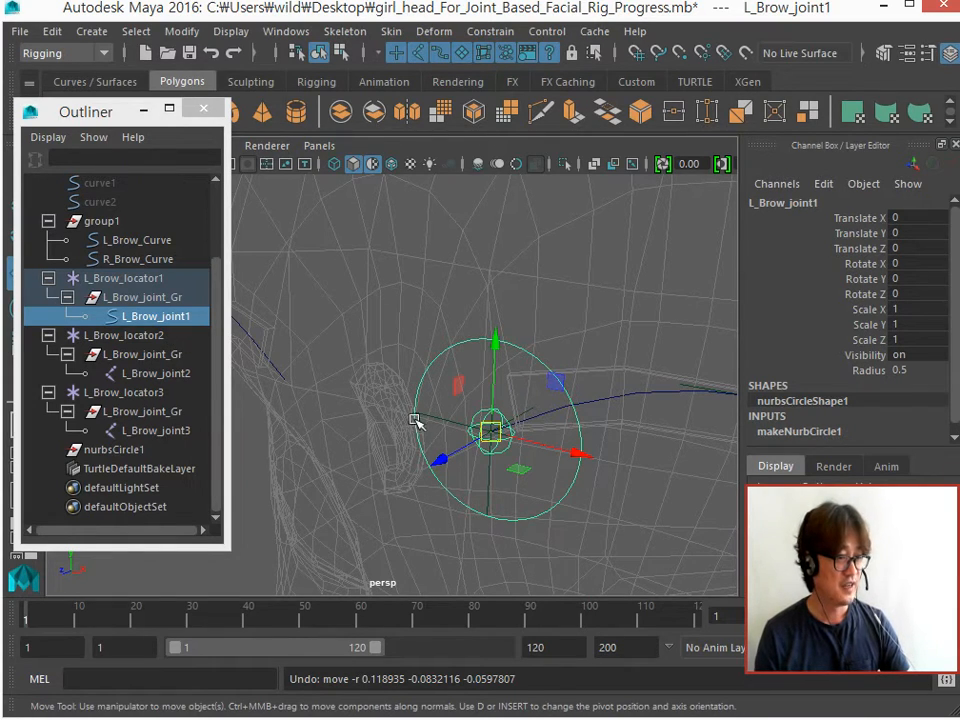
alt+drag(426, 435, 400, 385)
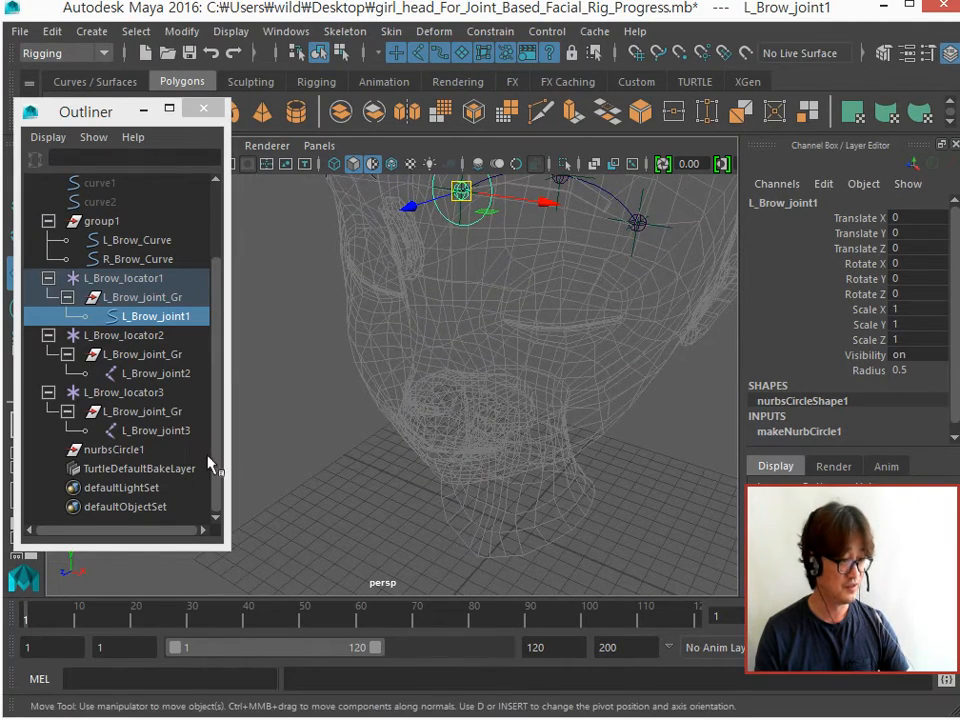
Create a second NURBS circle at the origin for the next brow joint
click(88, 40)
mouse_move(238, 80)
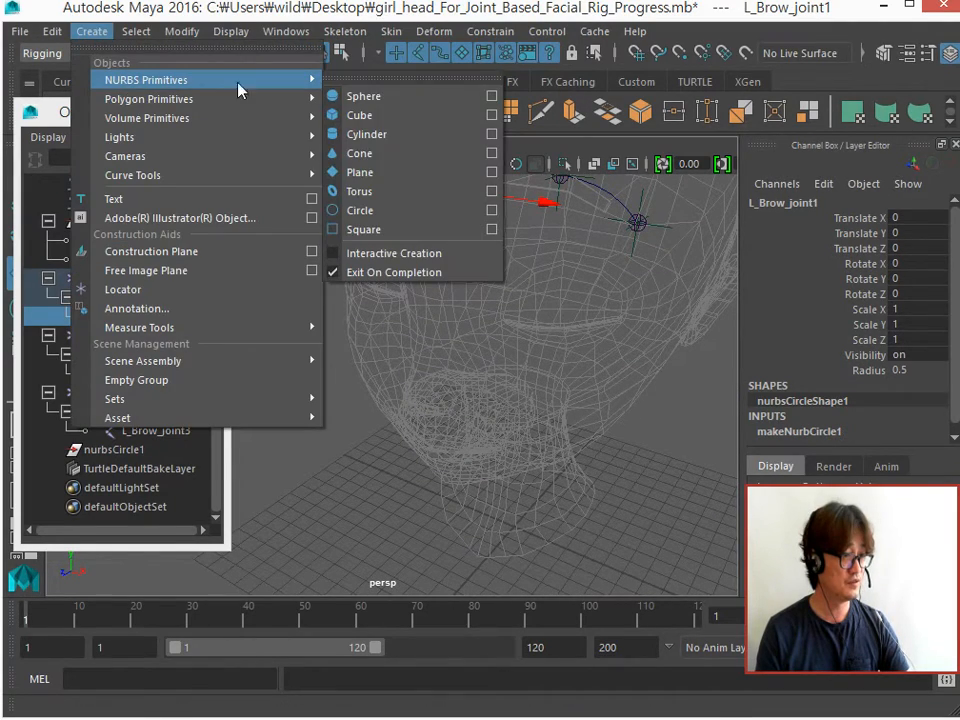
click(377, 210)
alt+drag(489, 467, 551, 392)
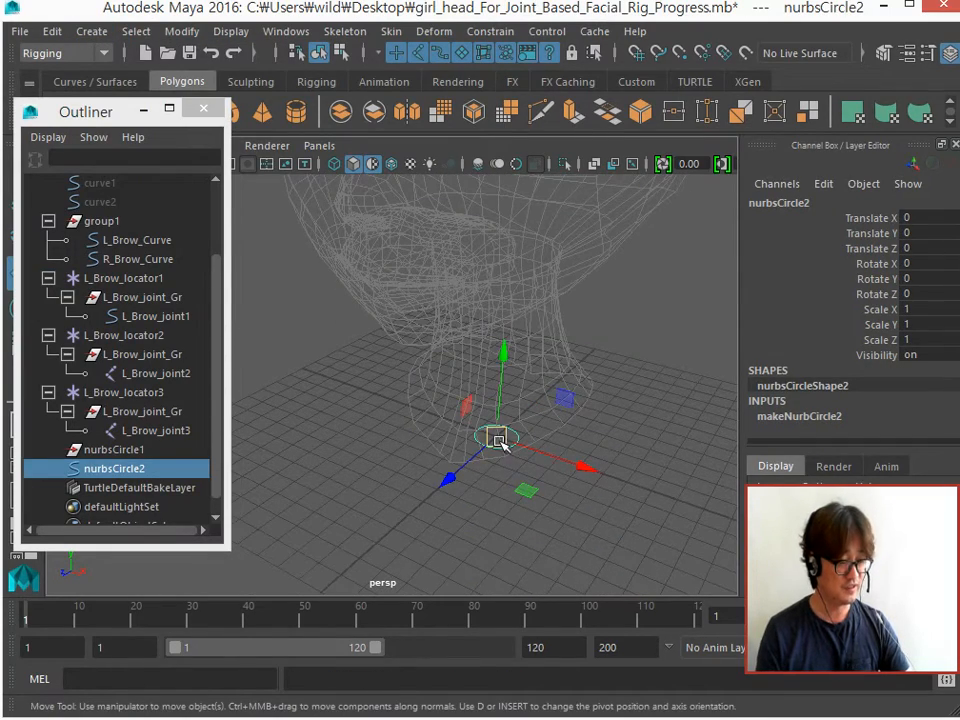
alt+middle_drag(491, 443, 490, 540)
alt+middle_drag(499, 330, 502, 420)
alt+middle_drag(504, 501, 441, 272)
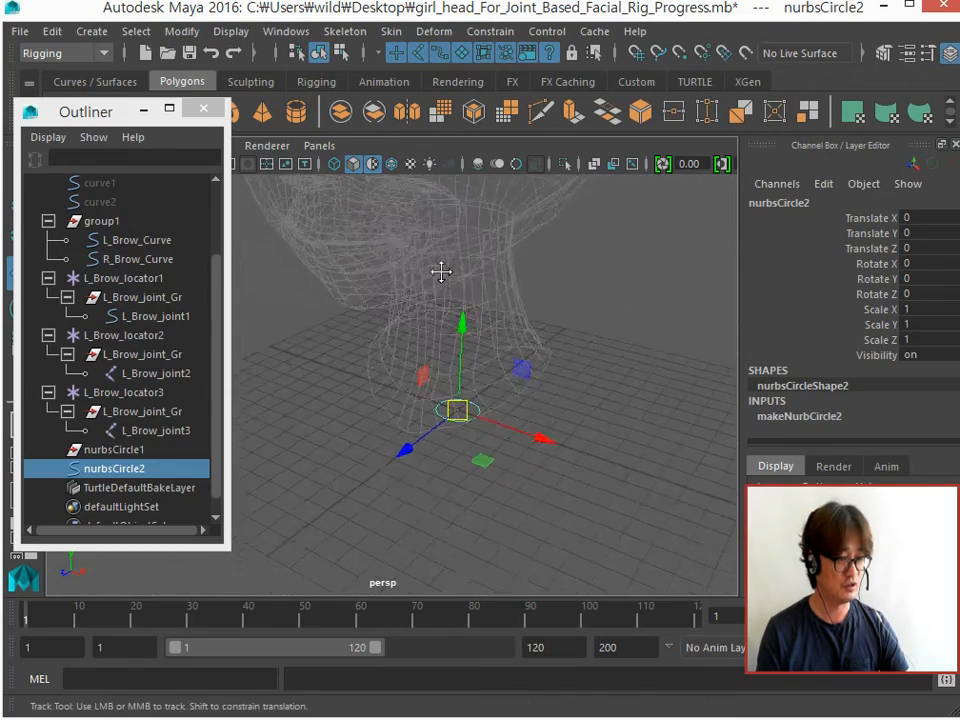
Rotate all control vertices of nurbsCircle2 about the X axis to stand it upright, and return to object selection
alt+right_drag(441, 272, 822, 386)
key(F8)
drag(419, 336, 684, 576)
alt+drag(385, 360, 486, 444)
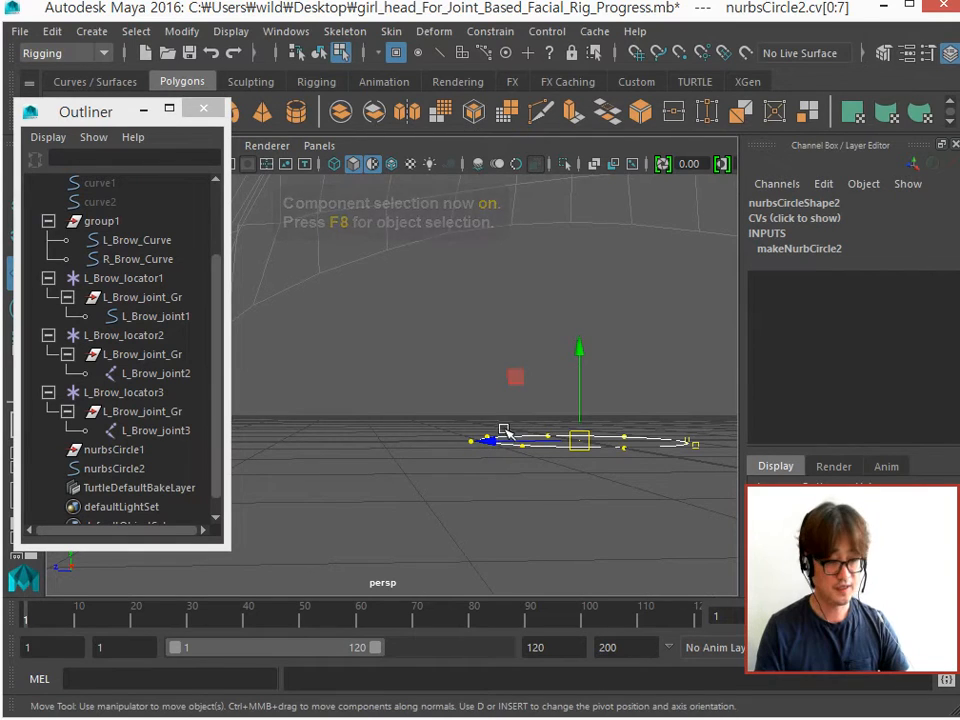
key(e)
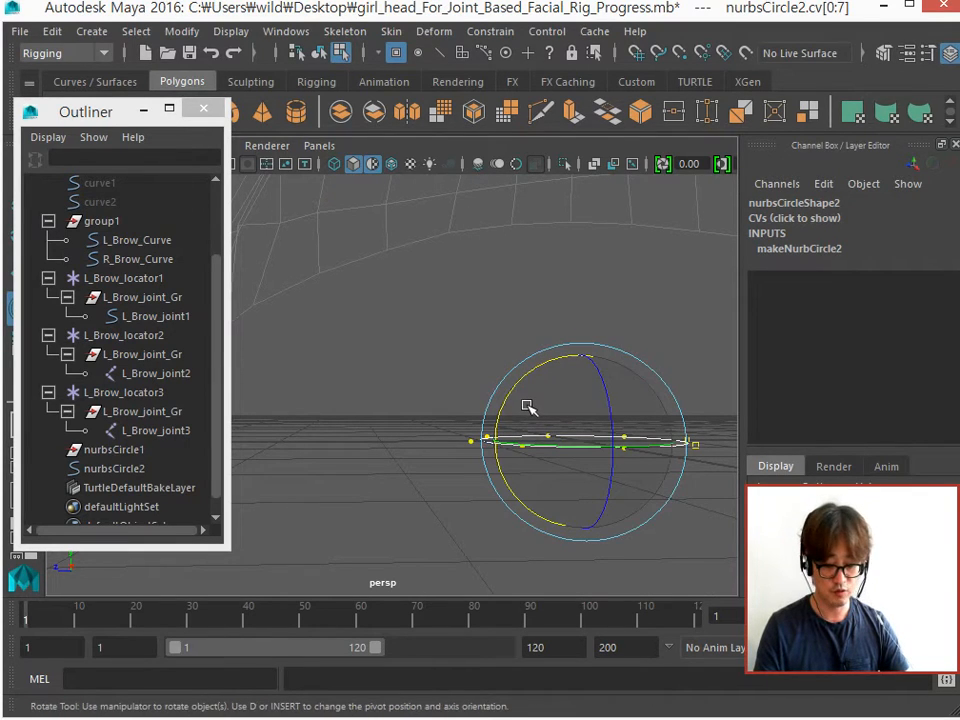
drag(531, 371, 539, 530)
key(F8)
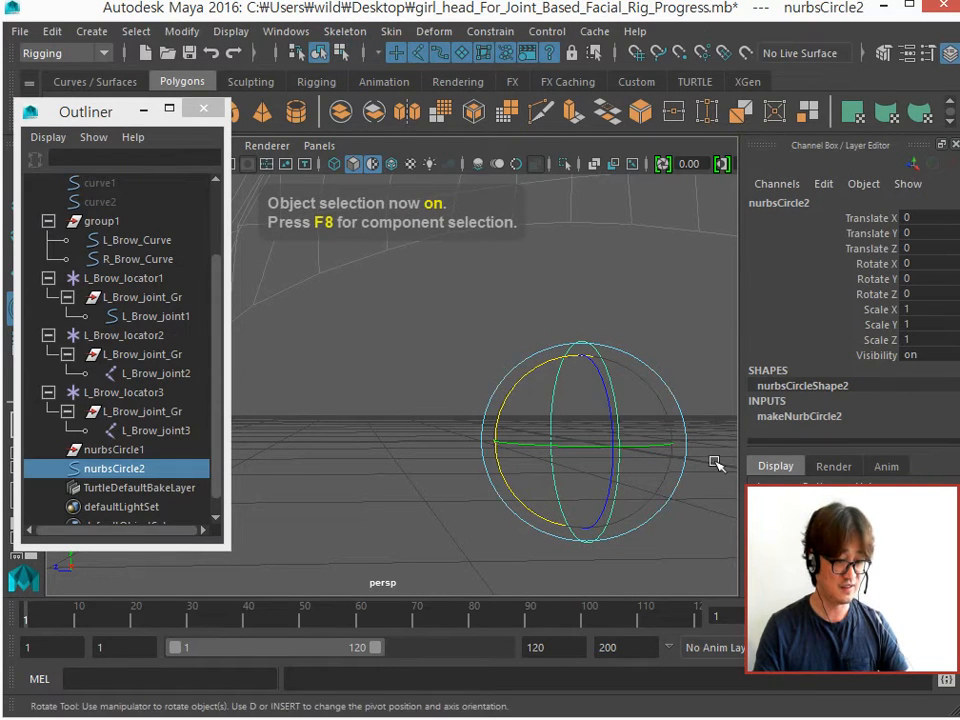
Delete nurbsCircle2 from the scene
alt+right_drag(570, 470, 570, 470)
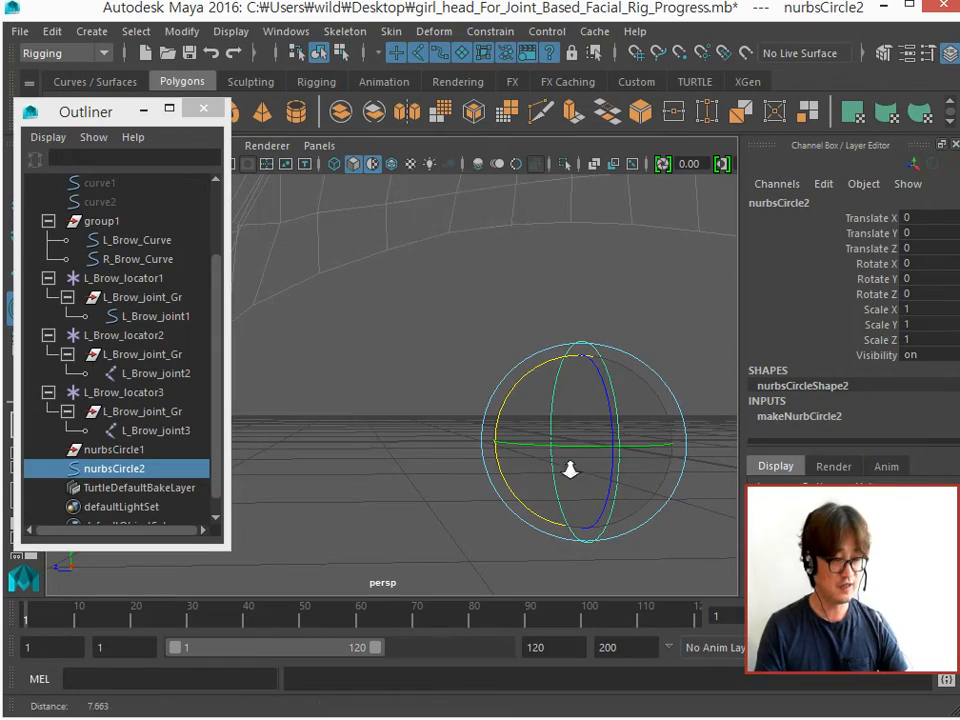
alt+drag(570, 470, 425, 470)
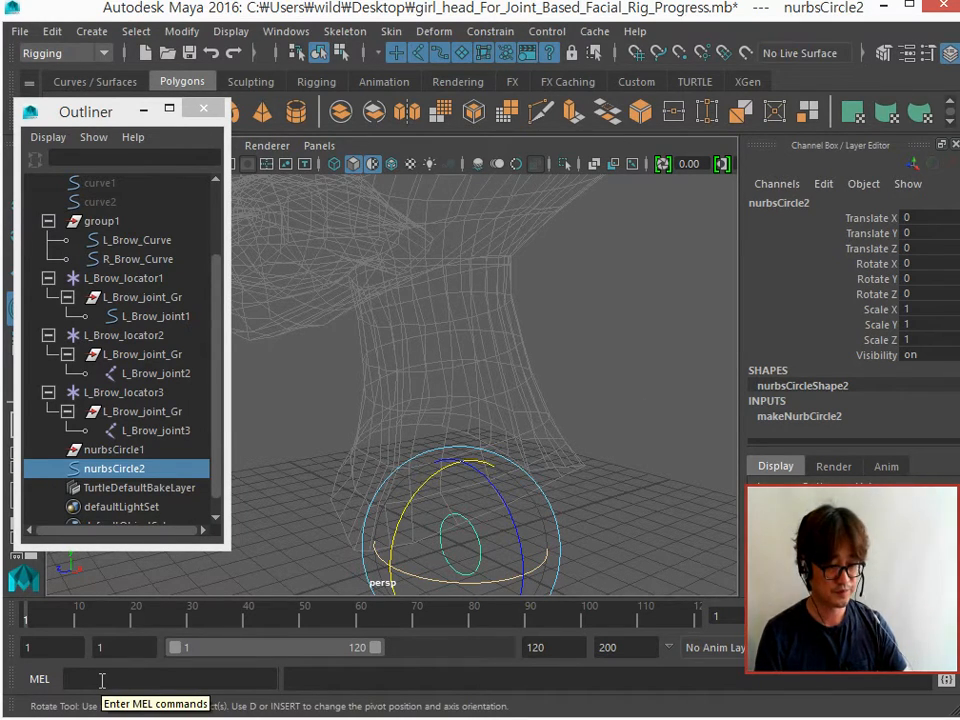
alt+right_drag(394, 379, 398, 440)
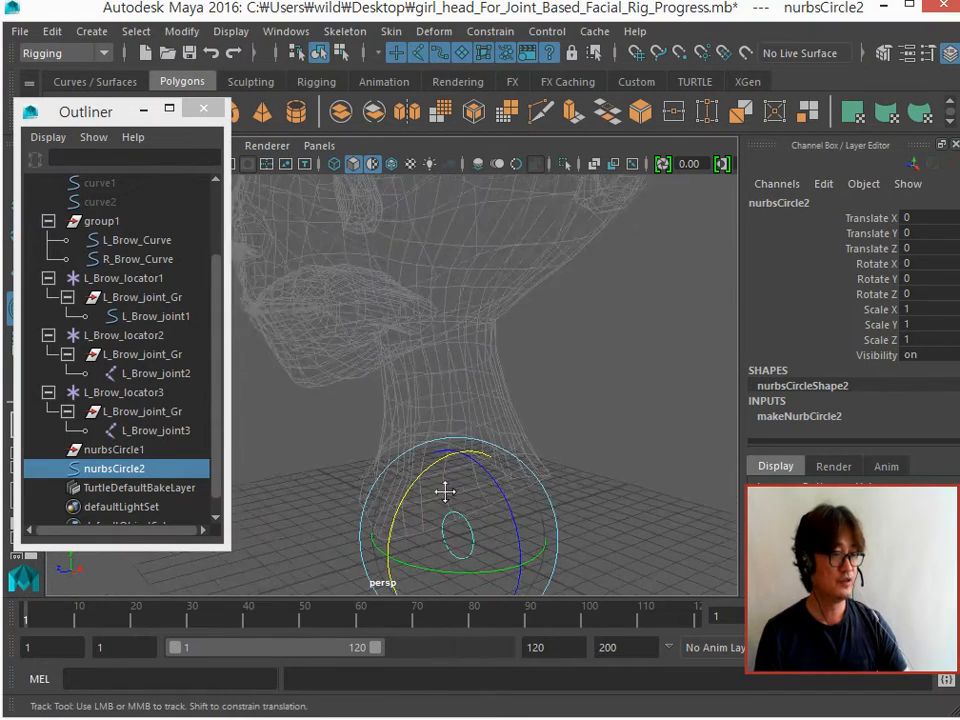
alt+middle_drag(444, 491, 489, 575)
alt+right_drag(394, 212, 437, 270)
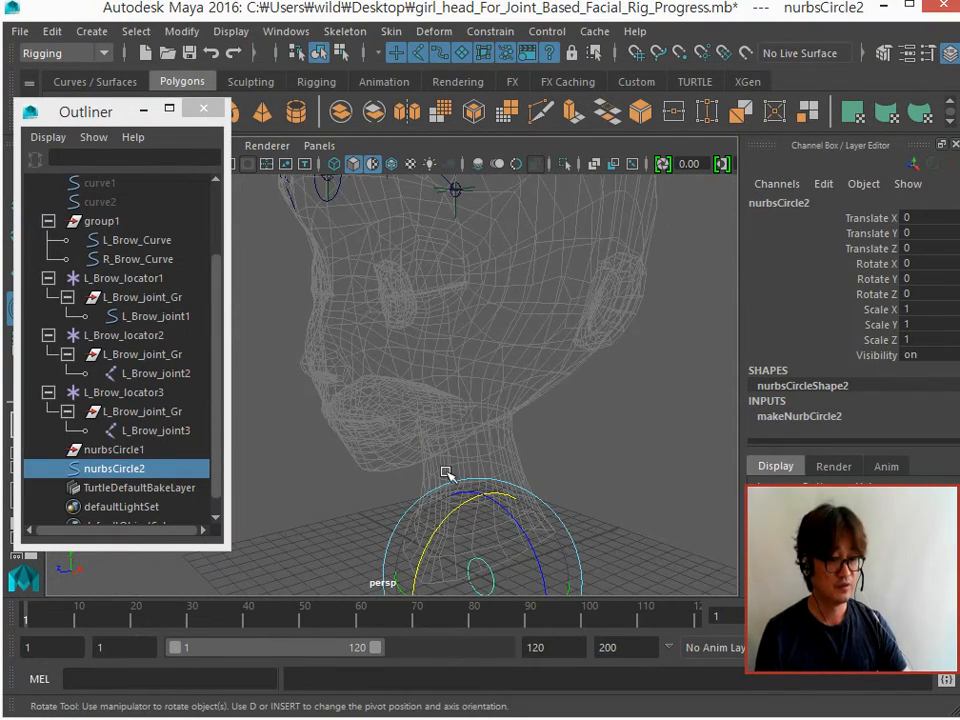
drag(392, 532, 555, 610)
key(Delete)
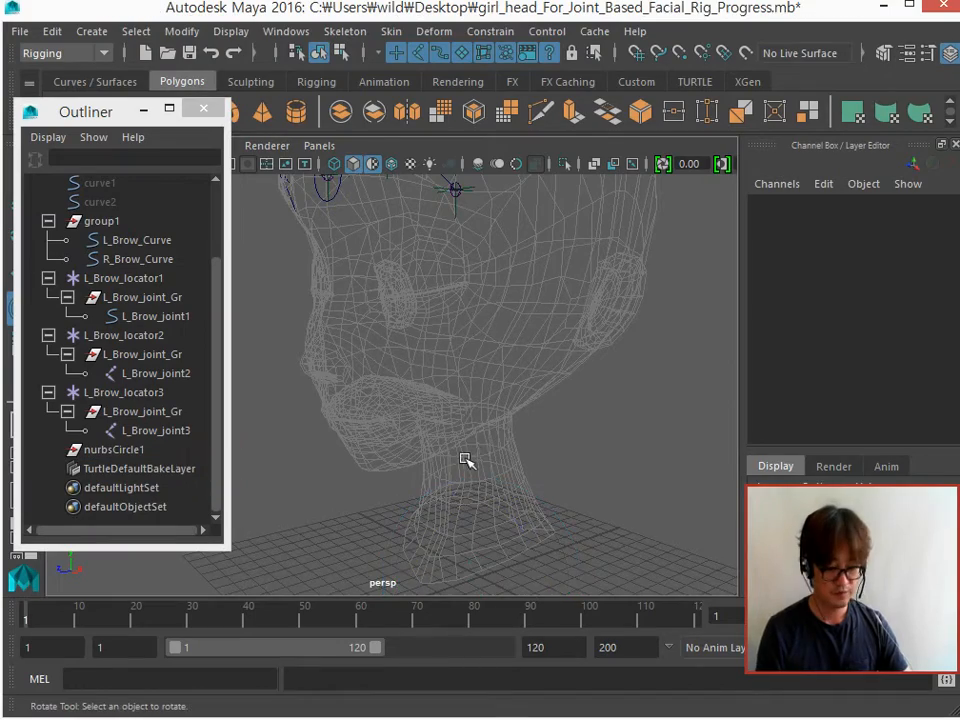
Bring the three left brow joints and the first control circle into close view
alt+drag(465, 459, 500, 500)
alt+middle_drag(500, 500, 514, 510)
alt+right_drag(514, 510, 480, 450)
alt+drag(480, 450, 507, 431)
alt+right_drag(507, 431, 588, 465)
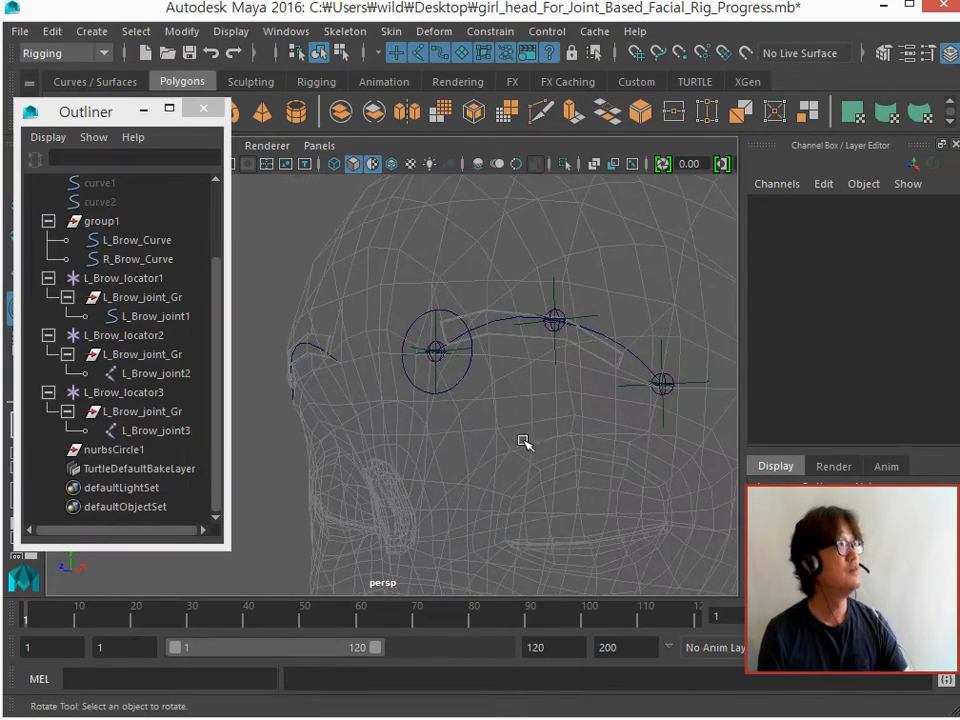
alt+middle_drag(523, 442, 467, 464)
alt+drag(467, 464, 499, 467)
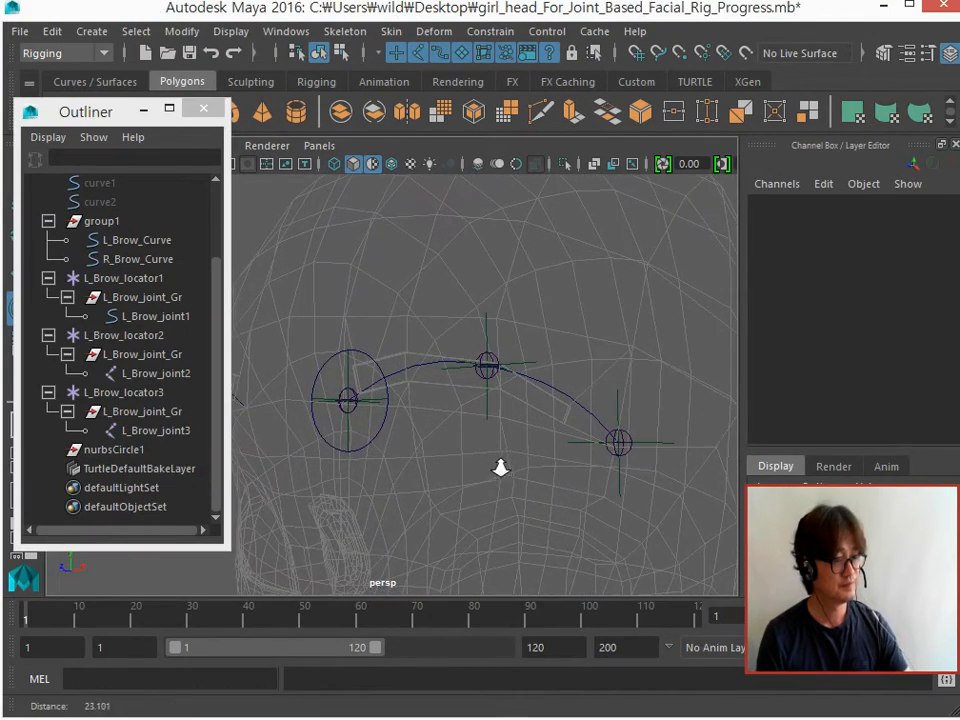
click(325, 440)
click(409, 568)
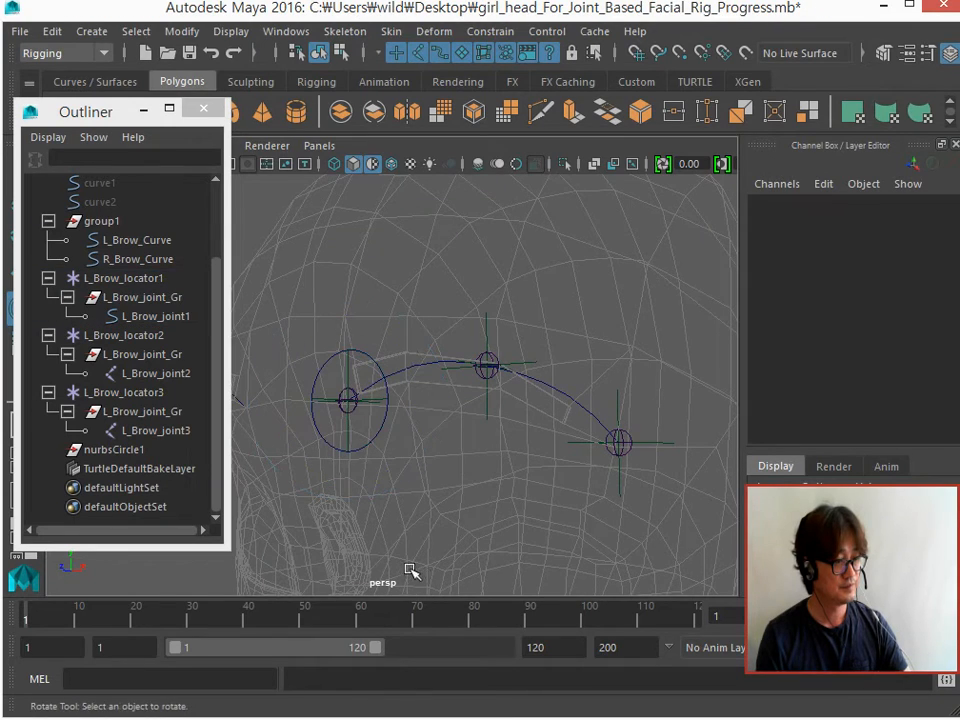
alt+middle_drag(392, 538, 366, 542)
alt+right_drag(366, 542, 408, 547)
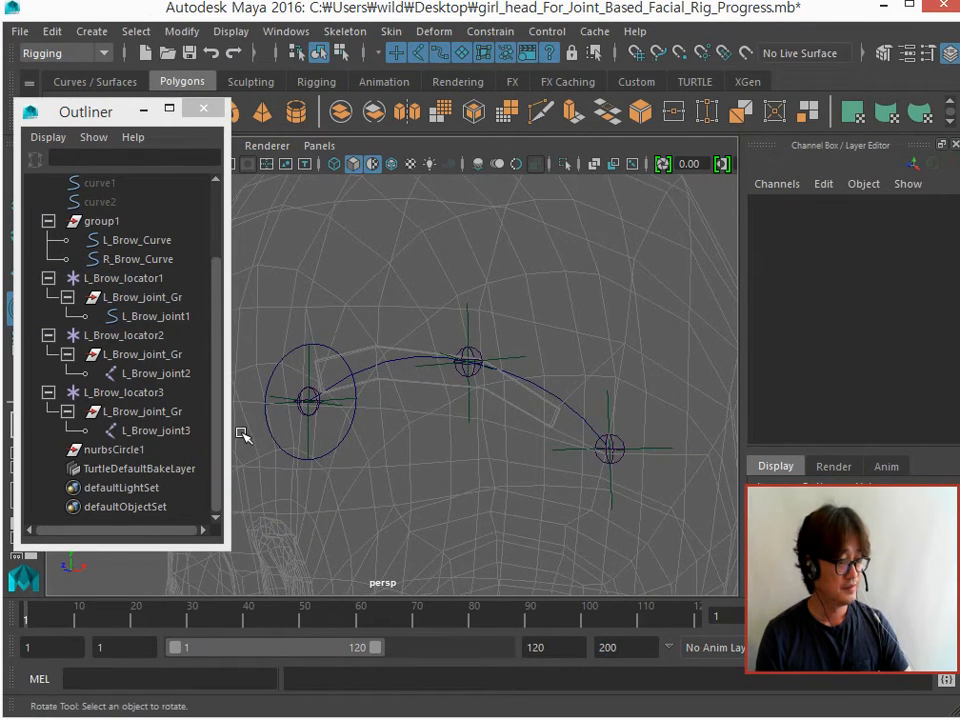
alt+right_drag(394, 468, 270, 420)
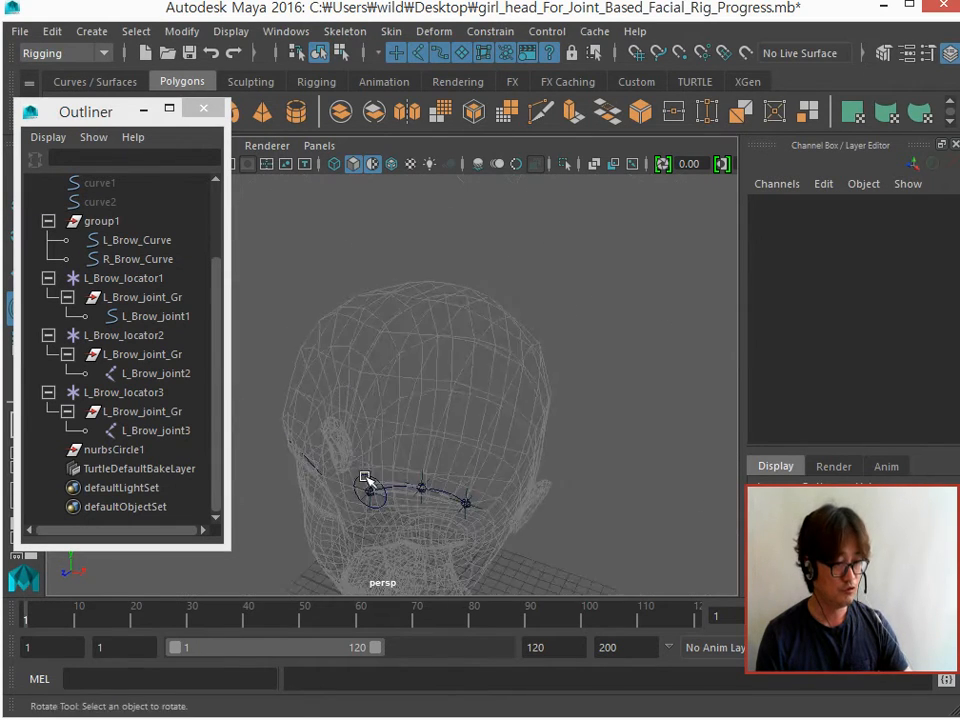
Undo the deletion of nurbsCircle2 and duplicate the restored circle in place
alt+middle_drag(364, 482, 388, 309)
key(ctrl+z)
key(ctrl+z)
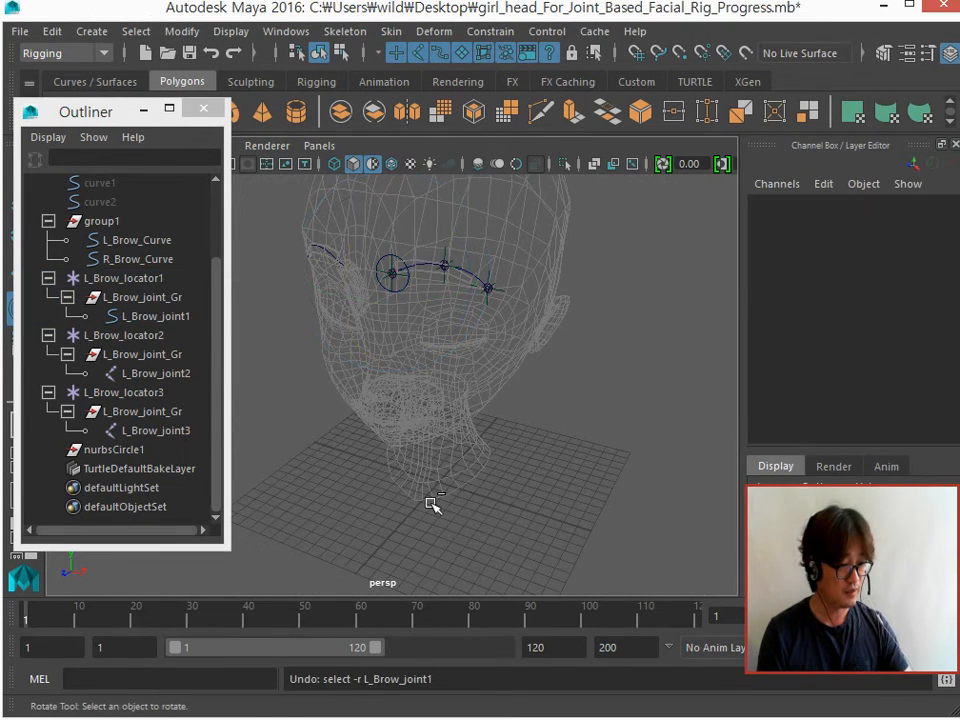
key(ctrl+z)
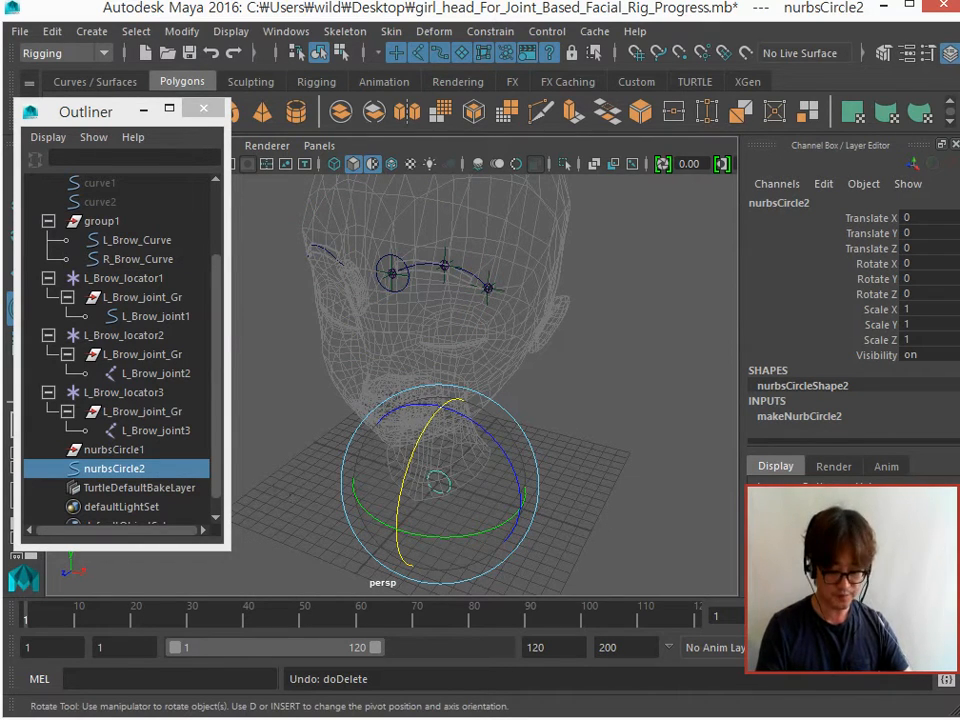
key(ctrl+d)
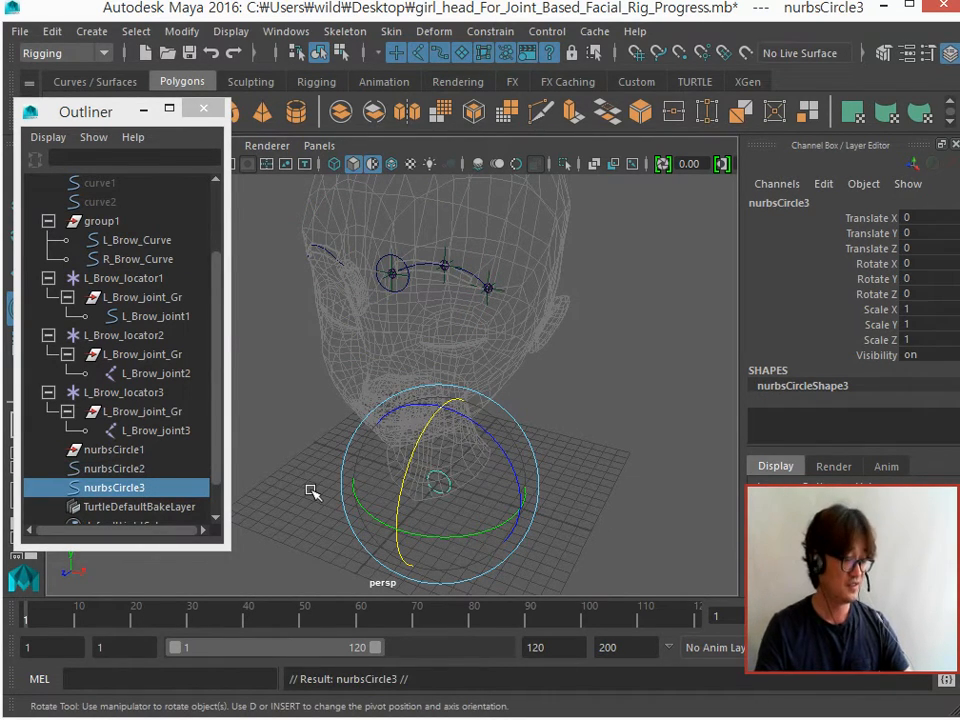
Display shape nodes in the Outliner and expand nurbsCircle2 and nurbsCircle3 to reveal their shapes
alt+drag(420, 450, 422, 439)
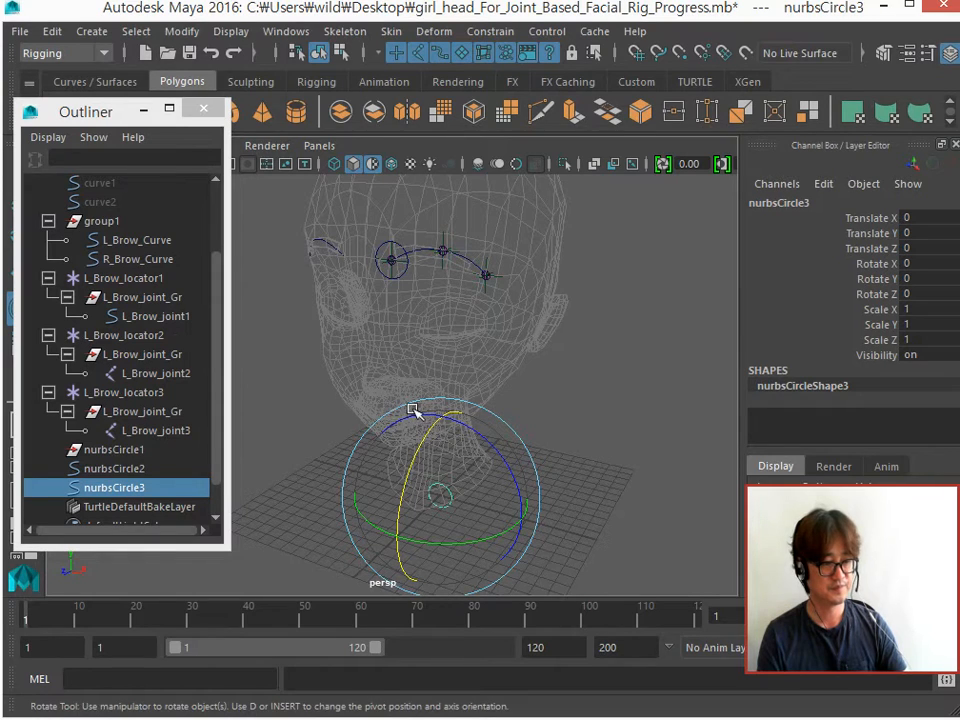
alt+drag(415, 410, 465, 498)
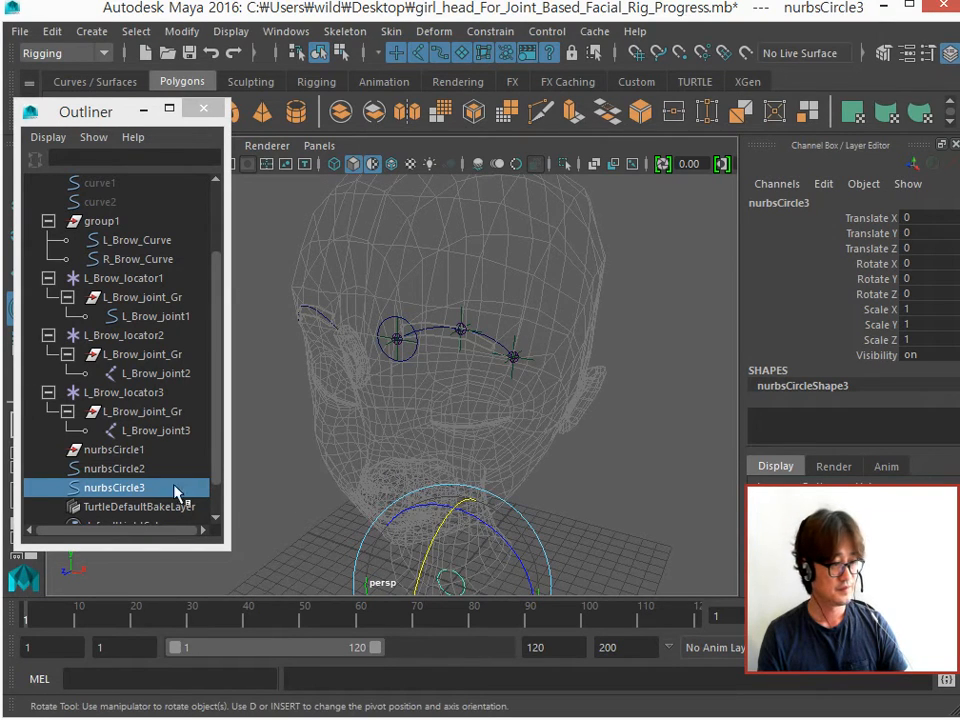
click(122, 469)
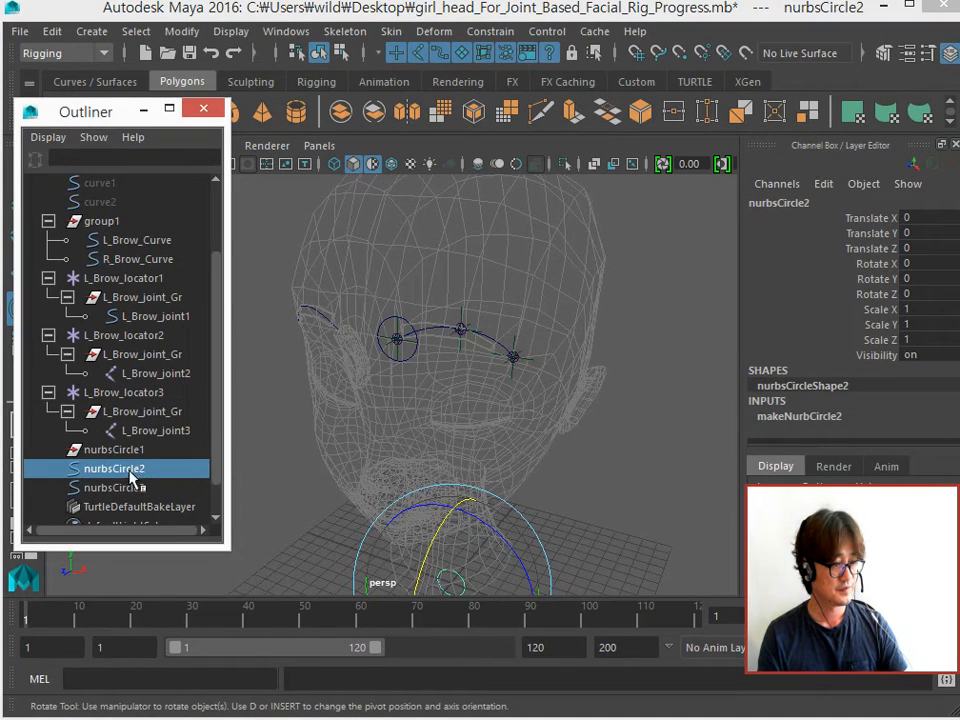
click(44, 138)
click(62, 190)
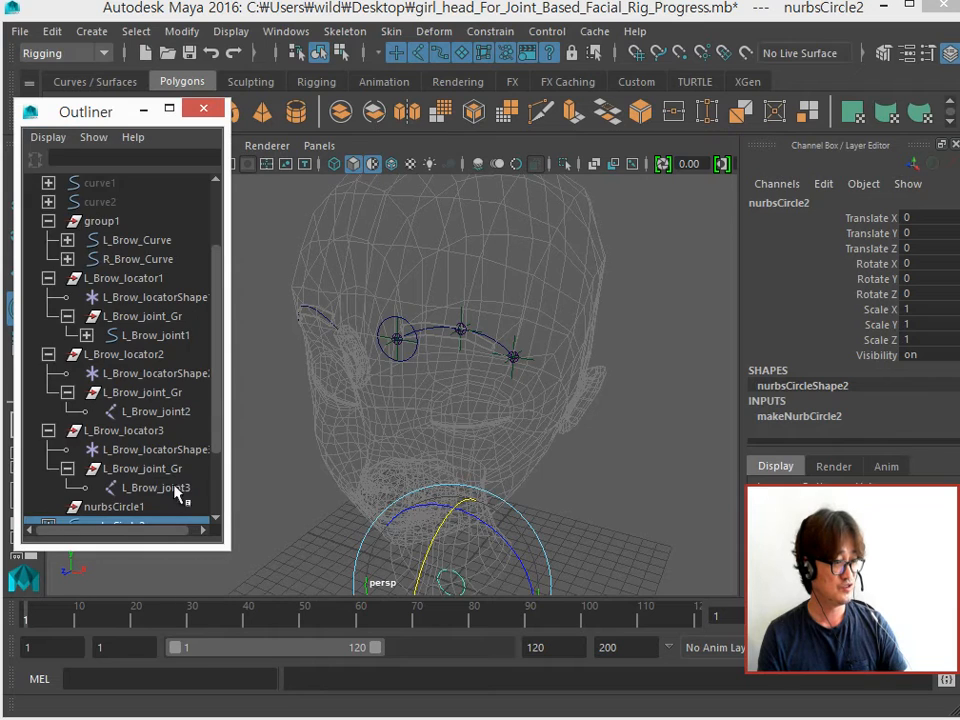
scroll(208, 440, down, 2)
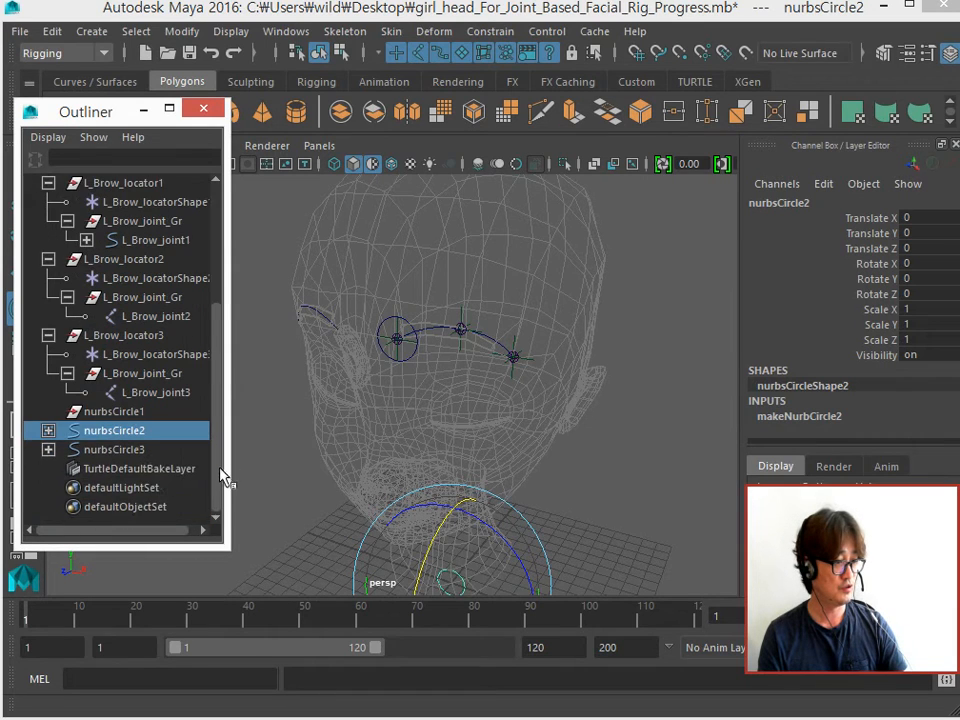
click(48, 430)
click(48, 469)
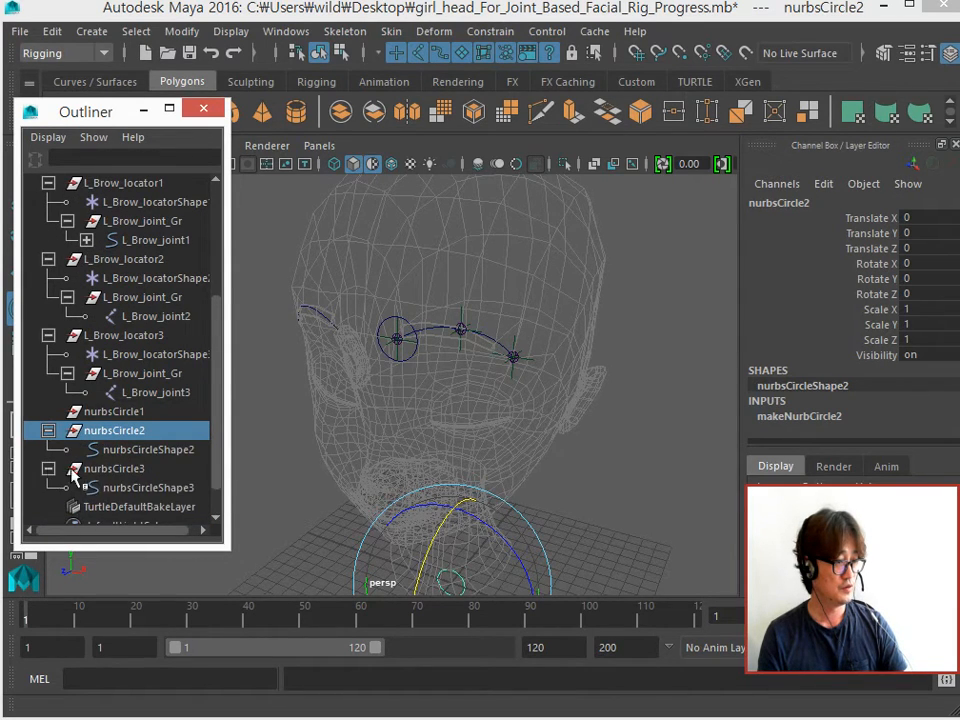
Select nurbsCircleShape2 and write the MEL command "parent -s -r" in the command line without running it
click(140, 450)
click(124, 671)
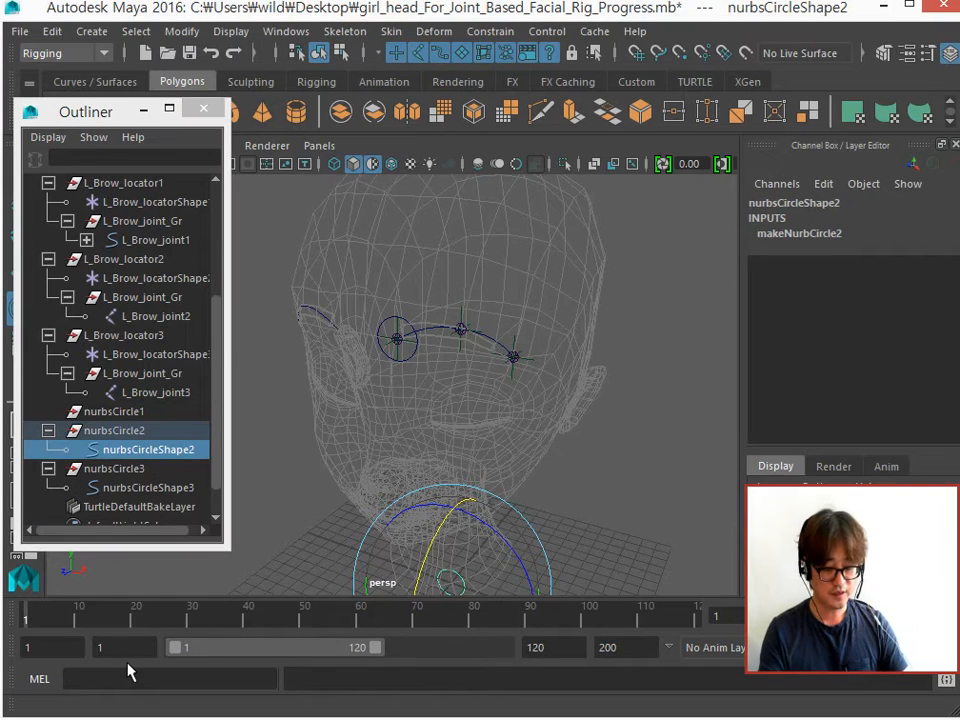
text(parant -s -r)
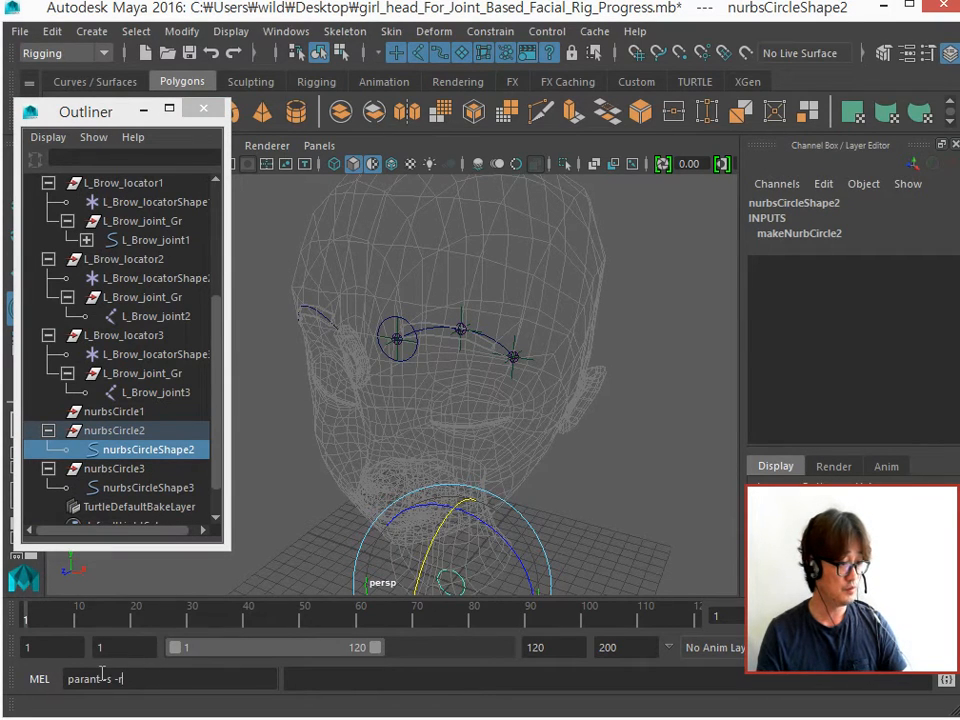
drag(83, 677, 91, 677)
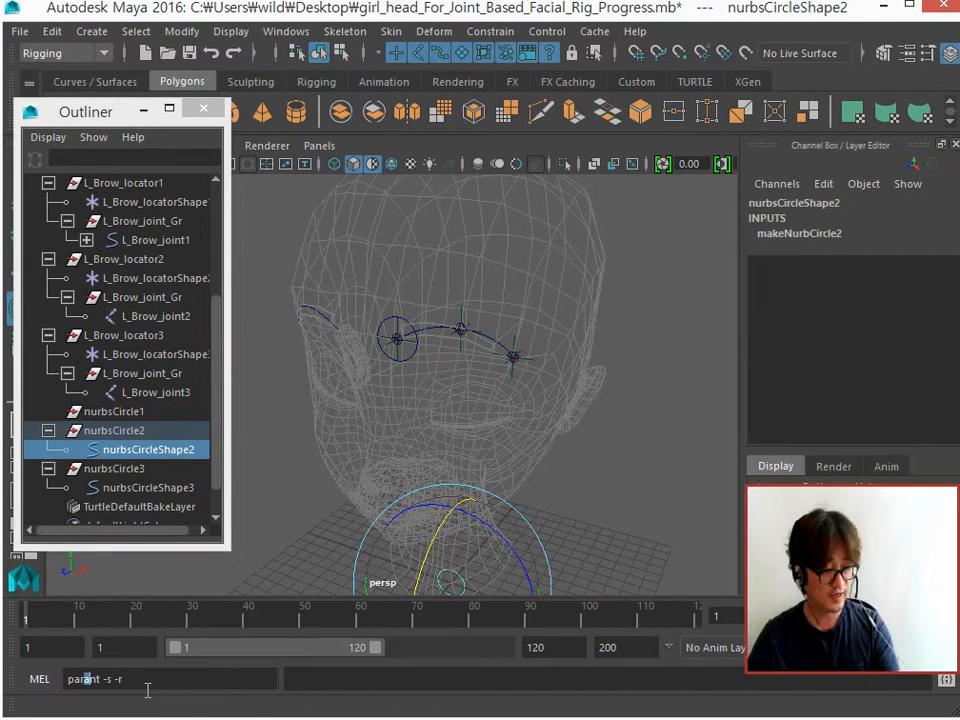
text(e)
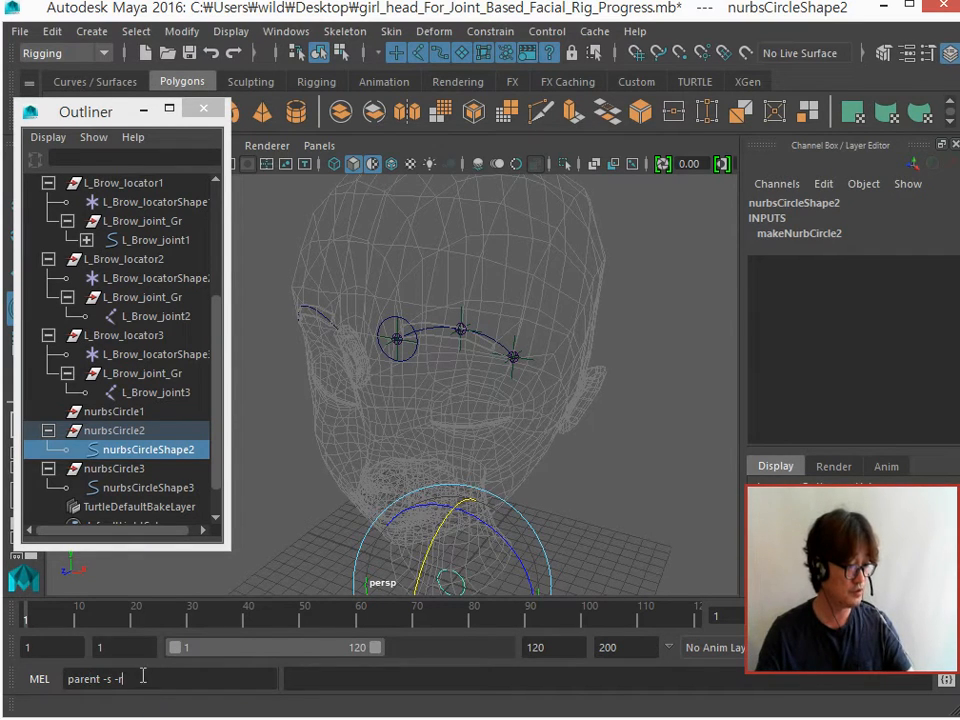
Save the "parent -s -r" command as a MEL script on the Custom shelf
drag(143, 677, 66, 677)
drag(95, 116, 705, 208)
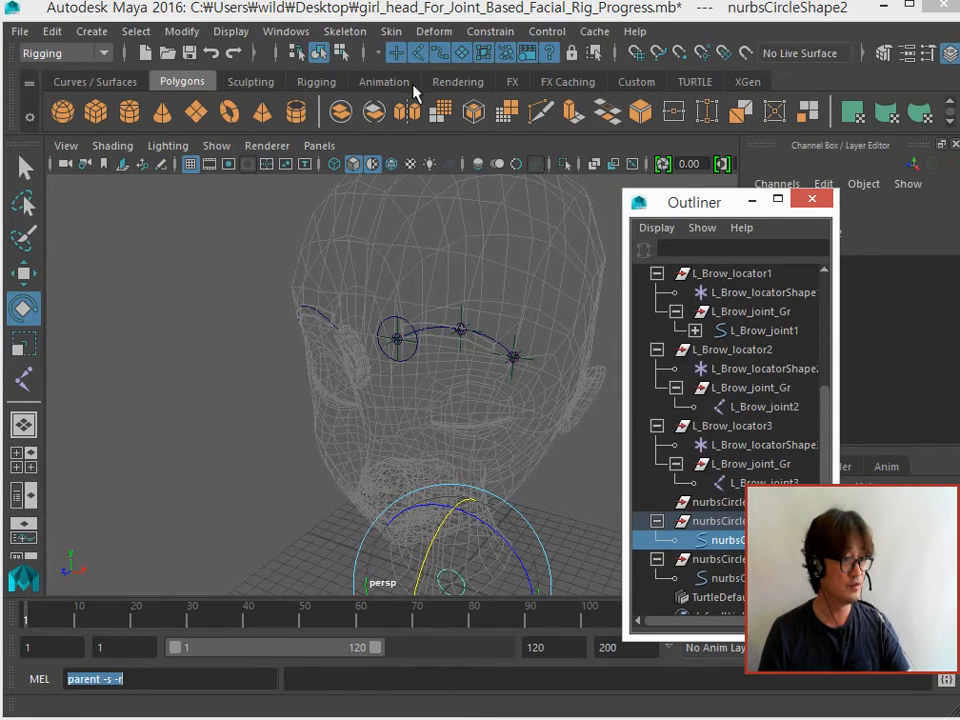
click(632, 84)
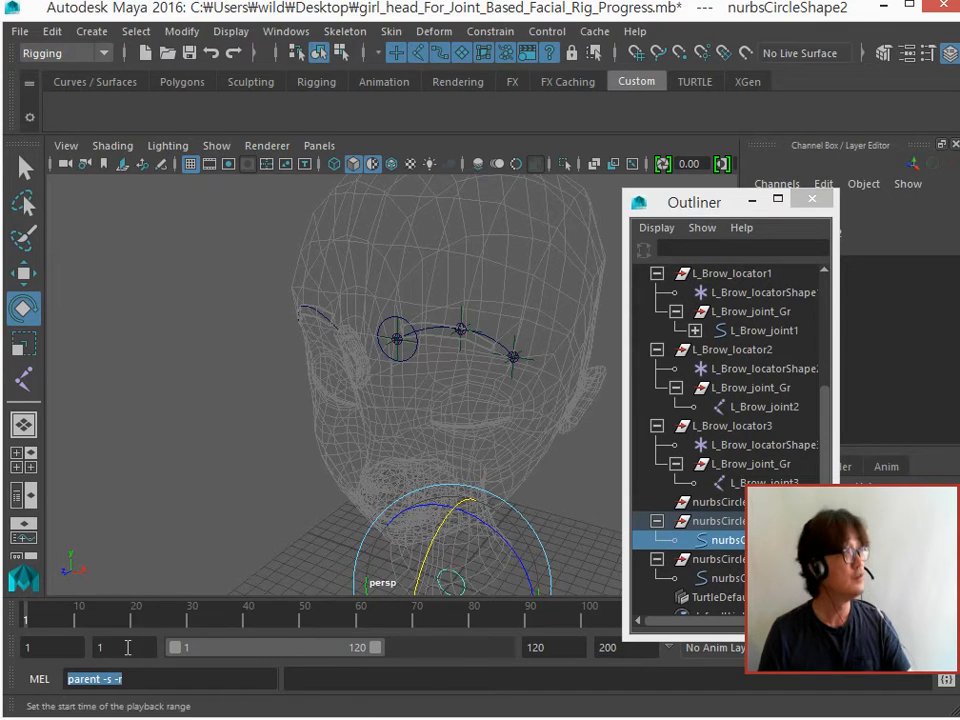
middle_drag(94, 679, 82, 118)
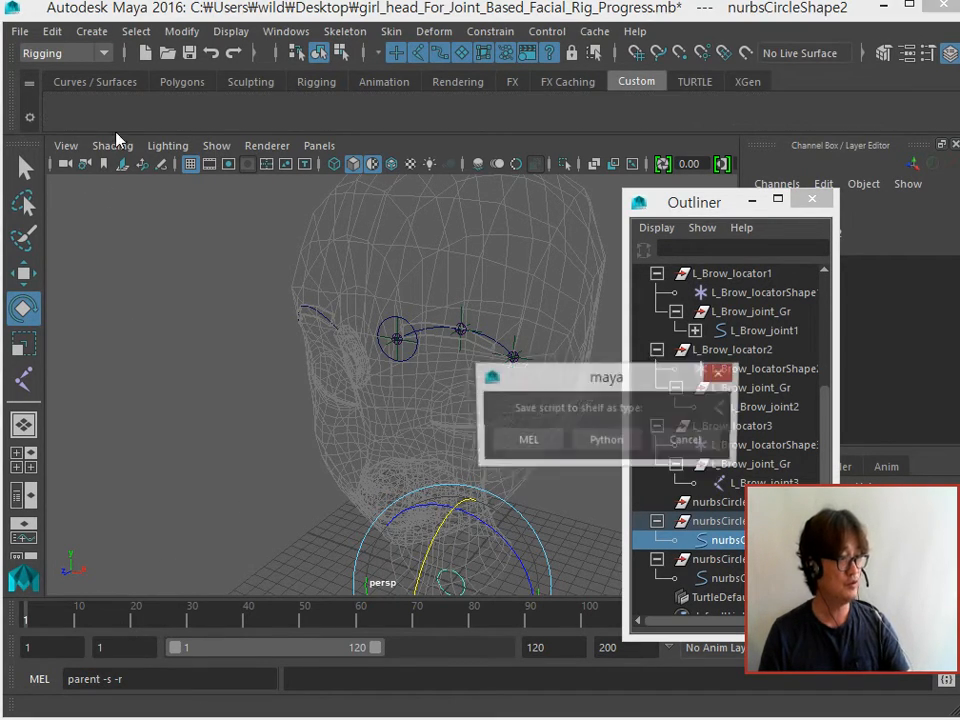
click(530, 443)
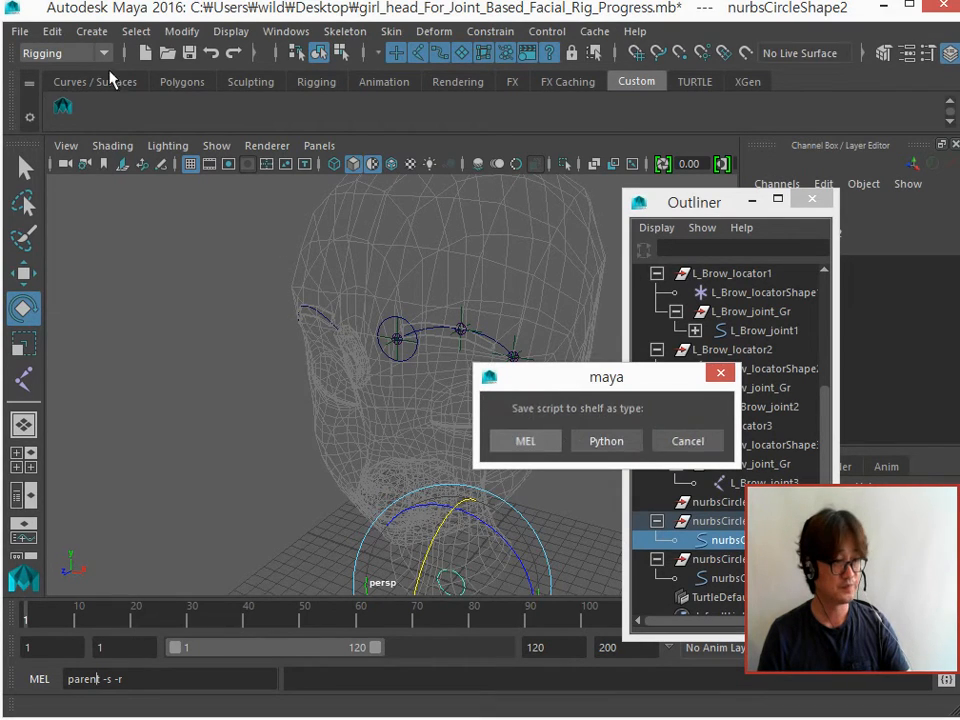
Give the new Custom shelf script the icon label "Shape_P" in the Shelf Editor and save all shelves
right_click(67, 112)
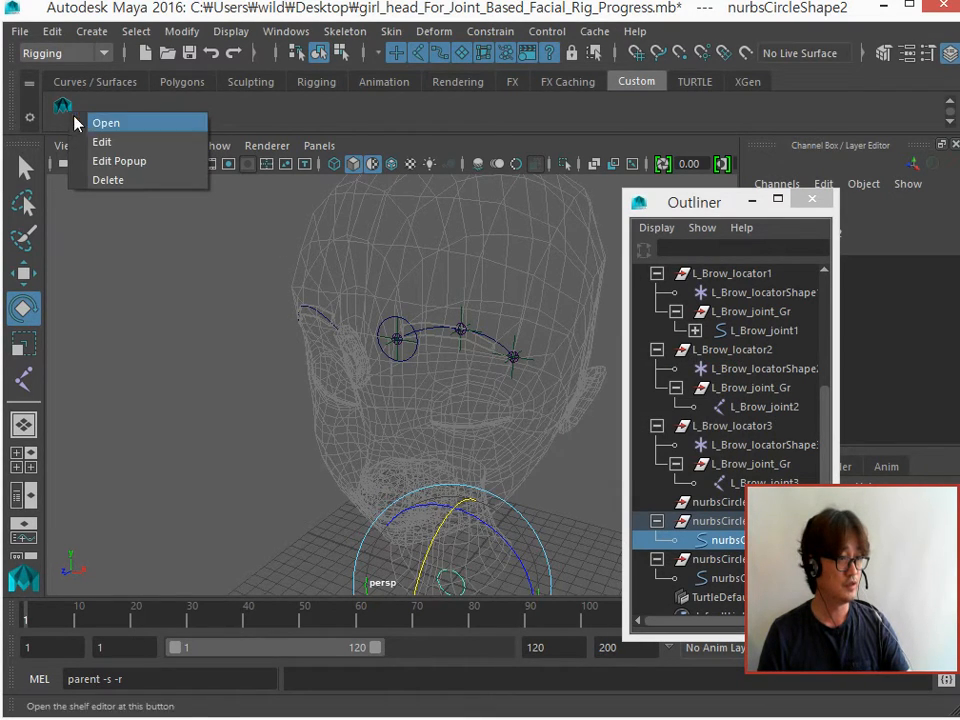
click(114, 152)
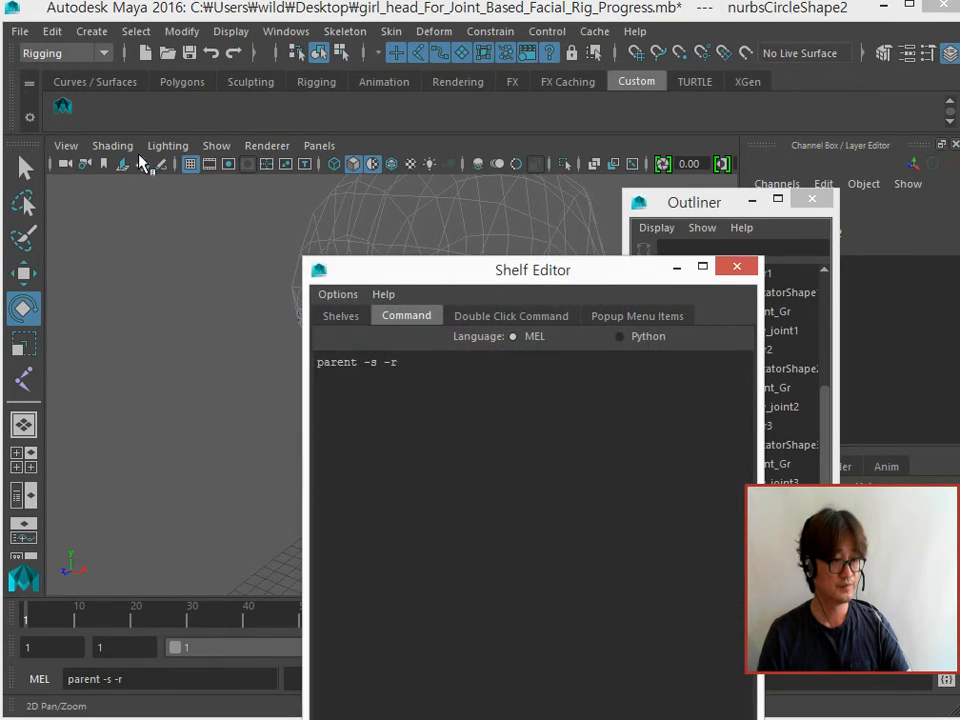
drag(414, 274, 323, 120)
click(251, 158)
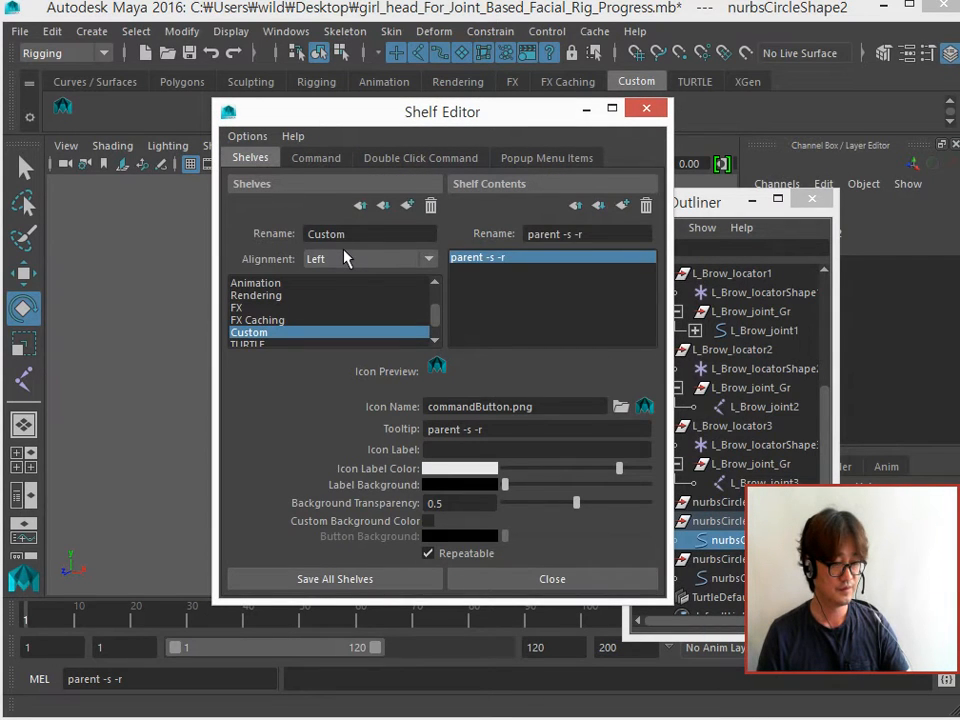
click(484, 447)
text(Spak)
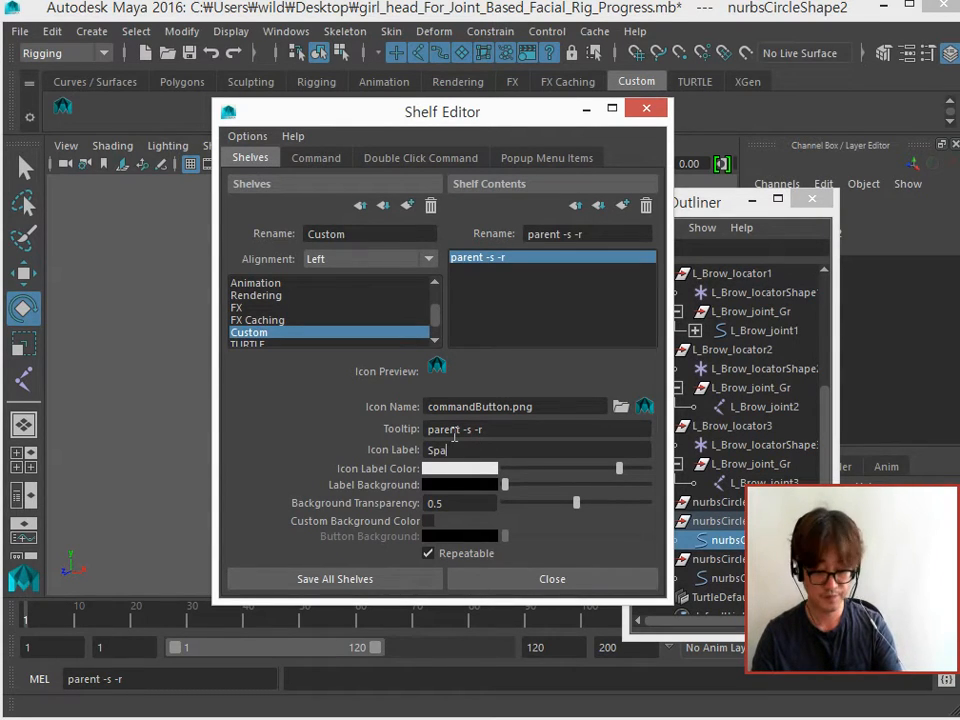
key(BackSpace)
key(BackSpace)
key(BackSpace)
text(hape)
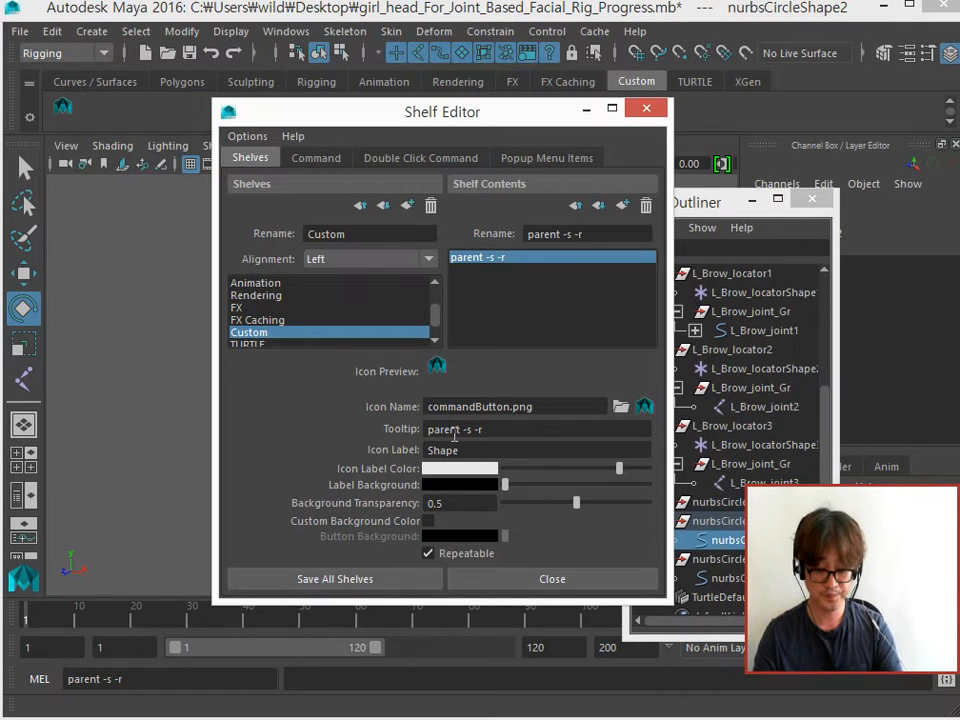
text(_P)
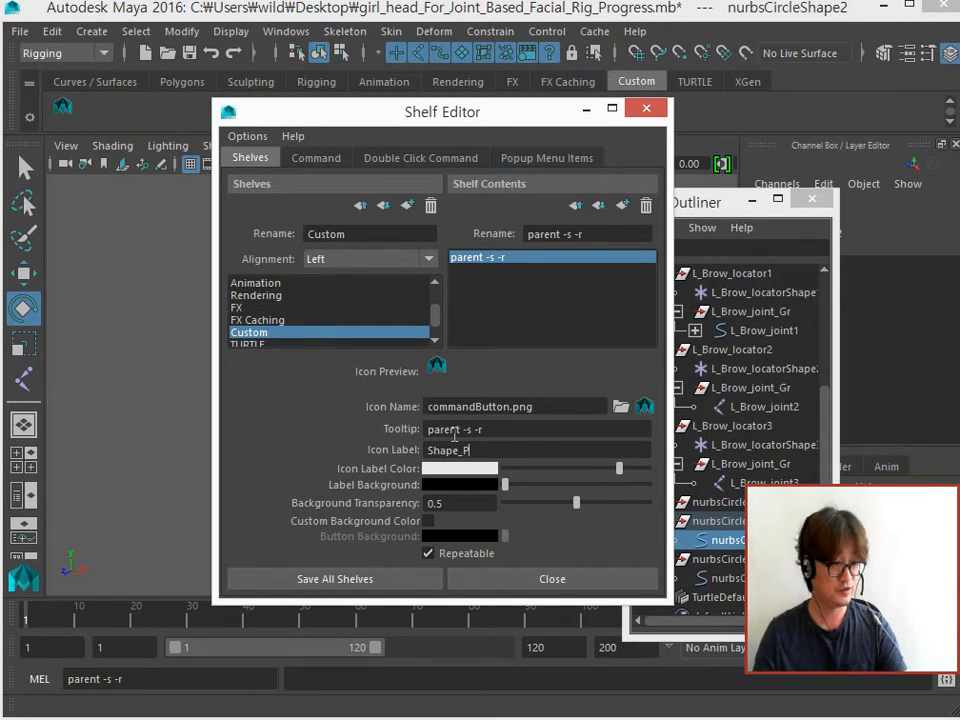
click(401, 582)
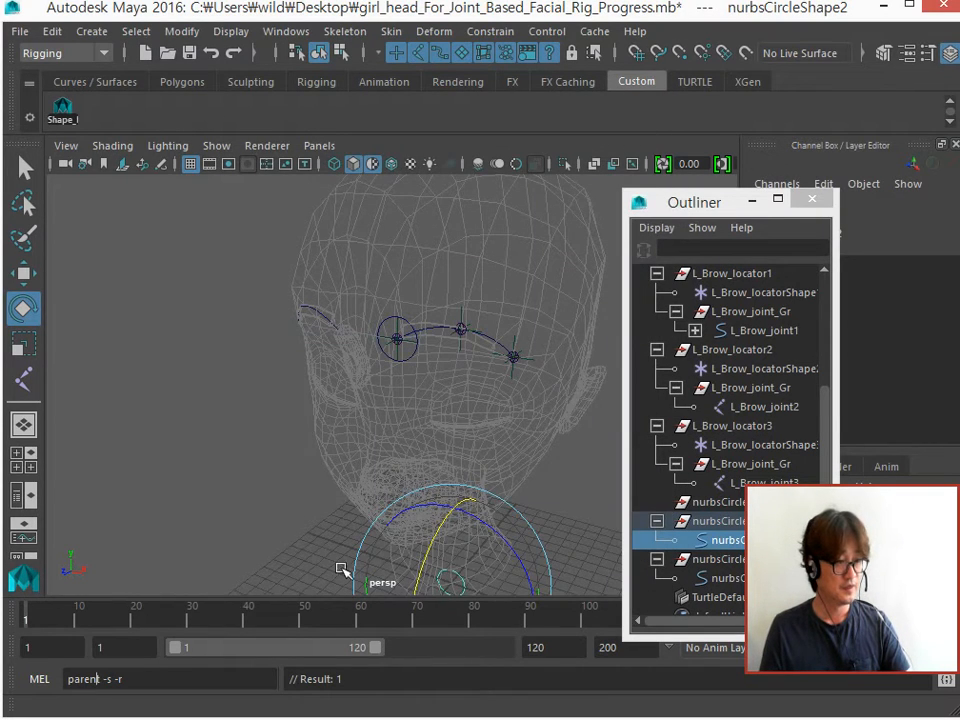
Parent nurbsCircleShape2 under L_Brow_joint2 with the saved Shape_P shelf script
click(133, 678)
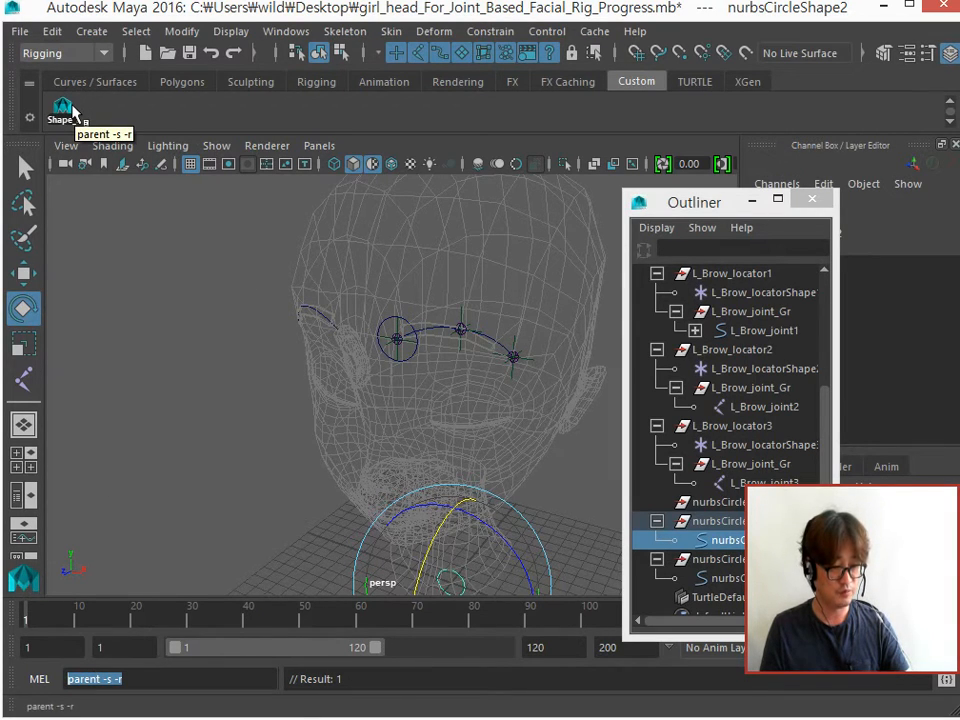
drag(689, 210, 167, 227)
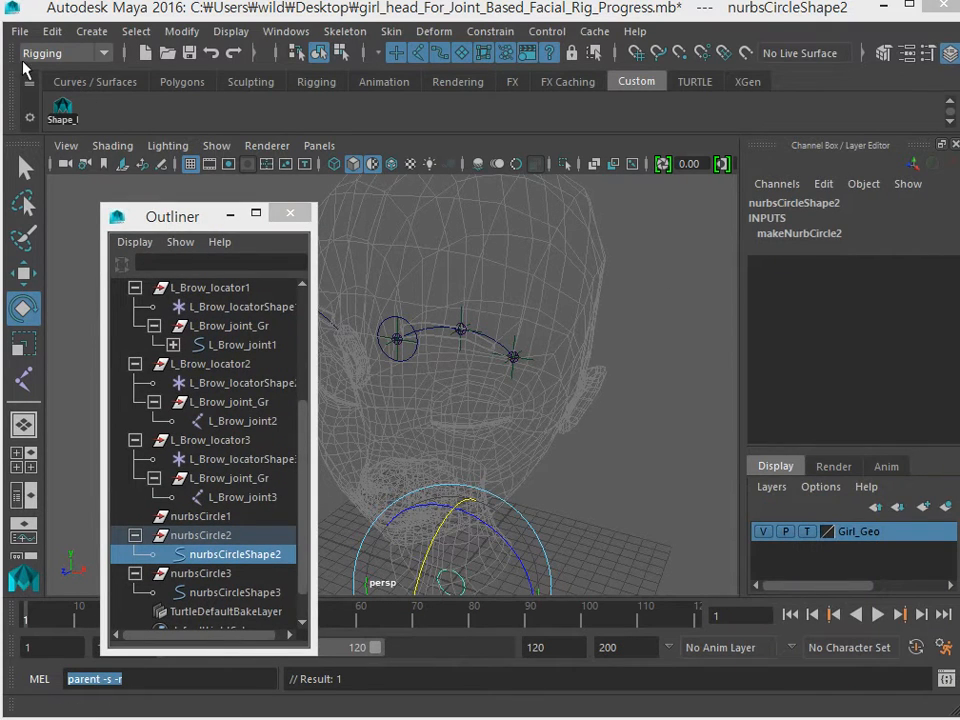
drag(186, 216, 83, 183)
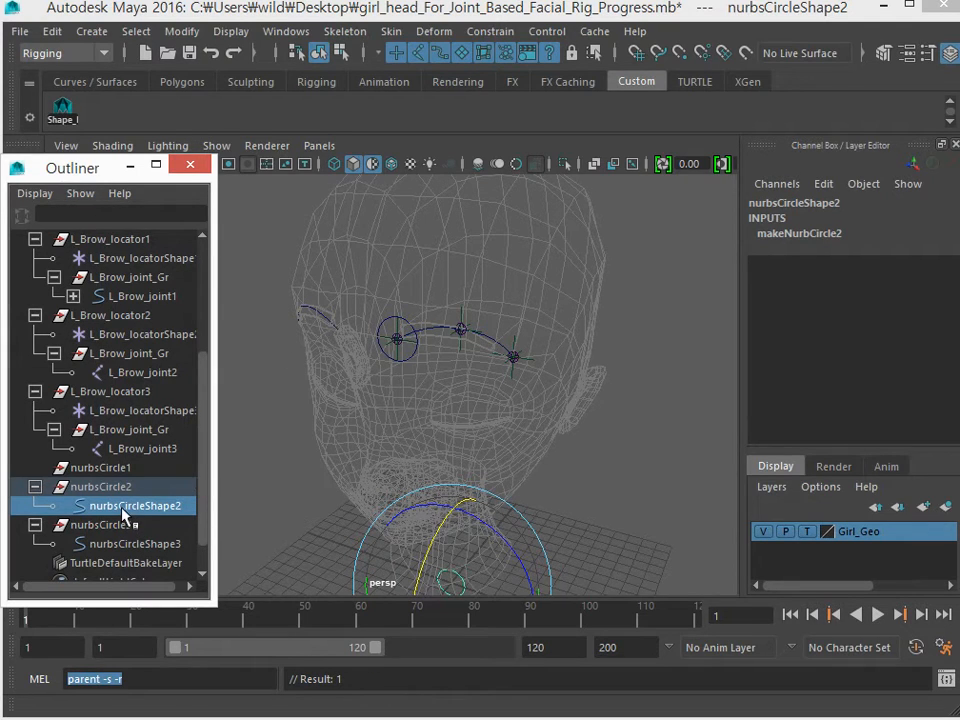
middle_drag(126, 513, 130, 458)
ctrl+click(142, 374)
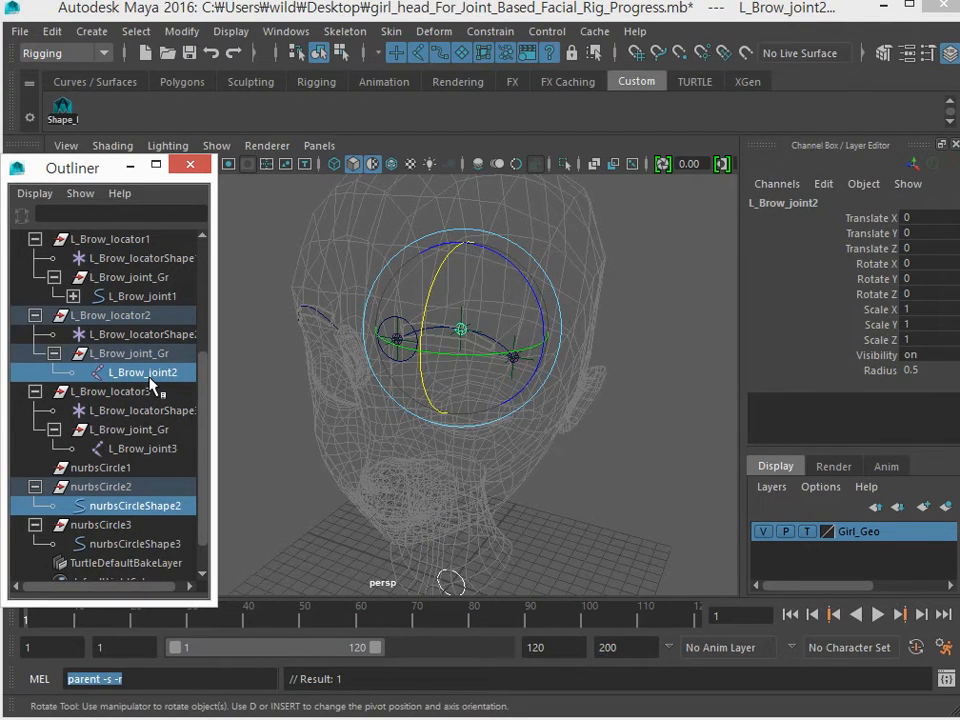
click(61, 109)
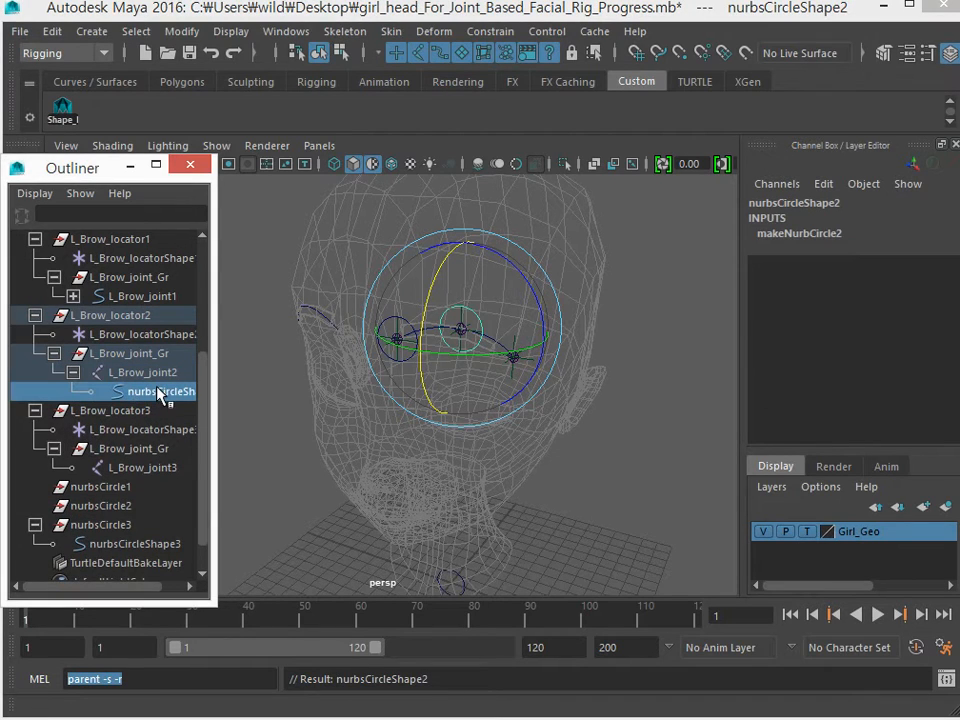
Parent nurbsCircleShape3 under L_Brow_joint3 with the Shape_P shelf script
click(118, 550)
ctrl+click(150, 467)
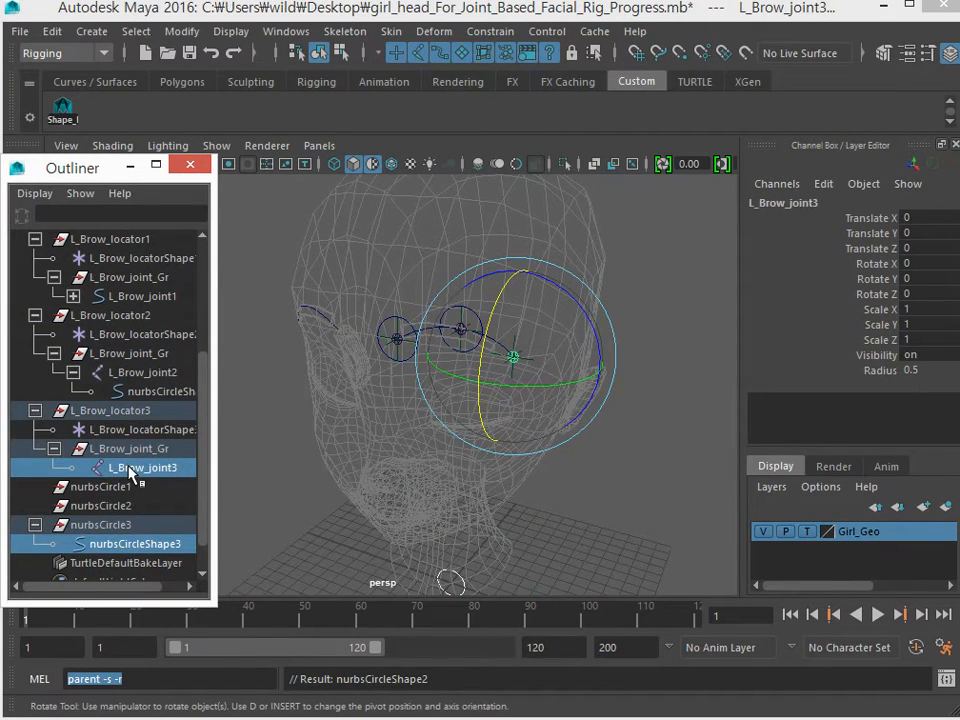
click(61, 110)
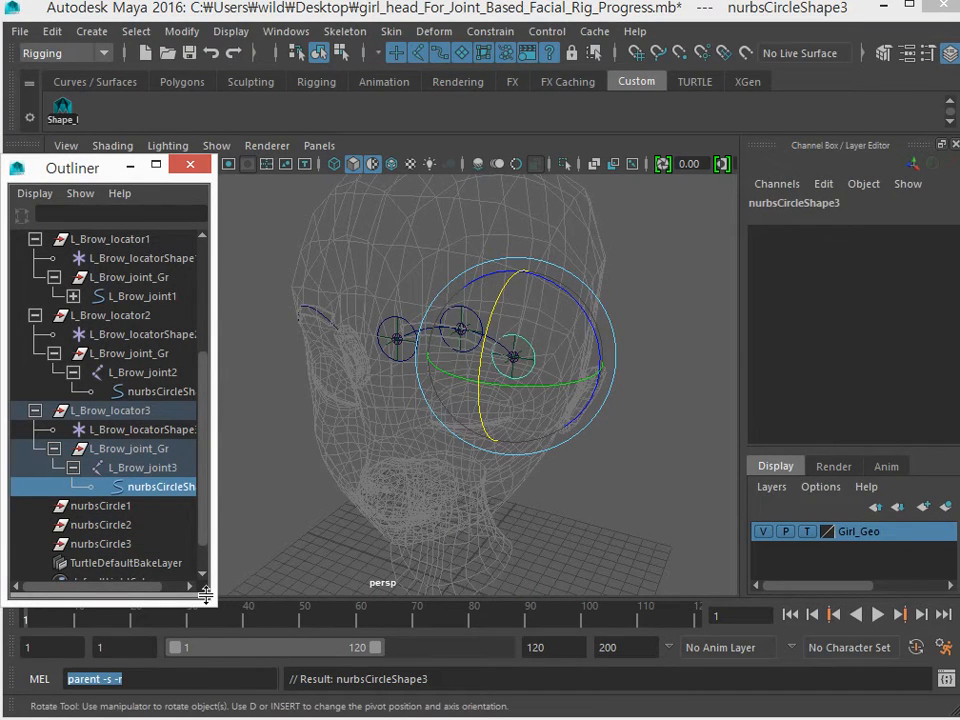
Hide the shape nodes in the Outliner and check the orientation of the left brow circles up close
click(35, 193)
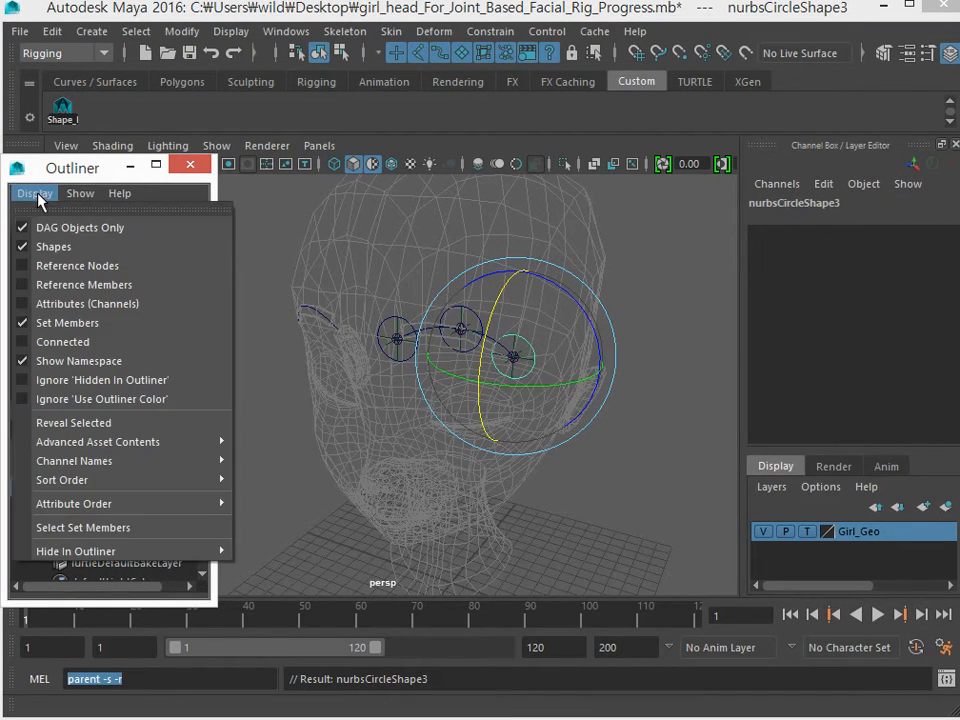
click(50, 244)
click(306, 375)
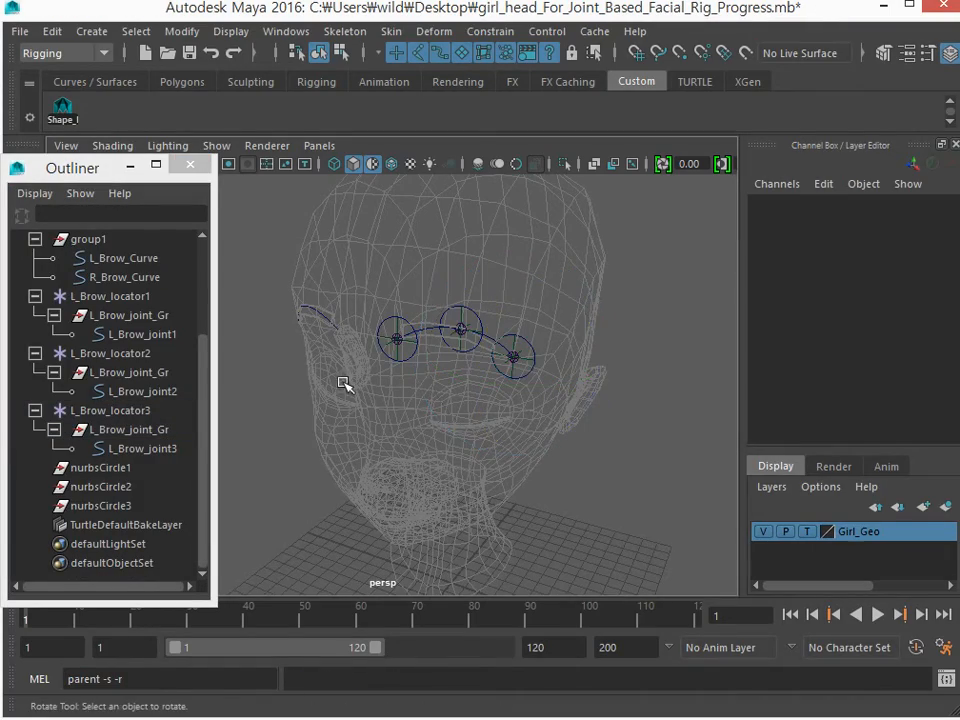
alt+drag(343, 381, 302, 311)
alt+middle_drag(302, 311, 350, 444)
alt+right_drag(350, 444, 518, 284)
alt+drag(518, 284, 523, 308)
alt+middle_drag(523, 308, 443, 464)
alt+drag(443, 464, 525, 268)
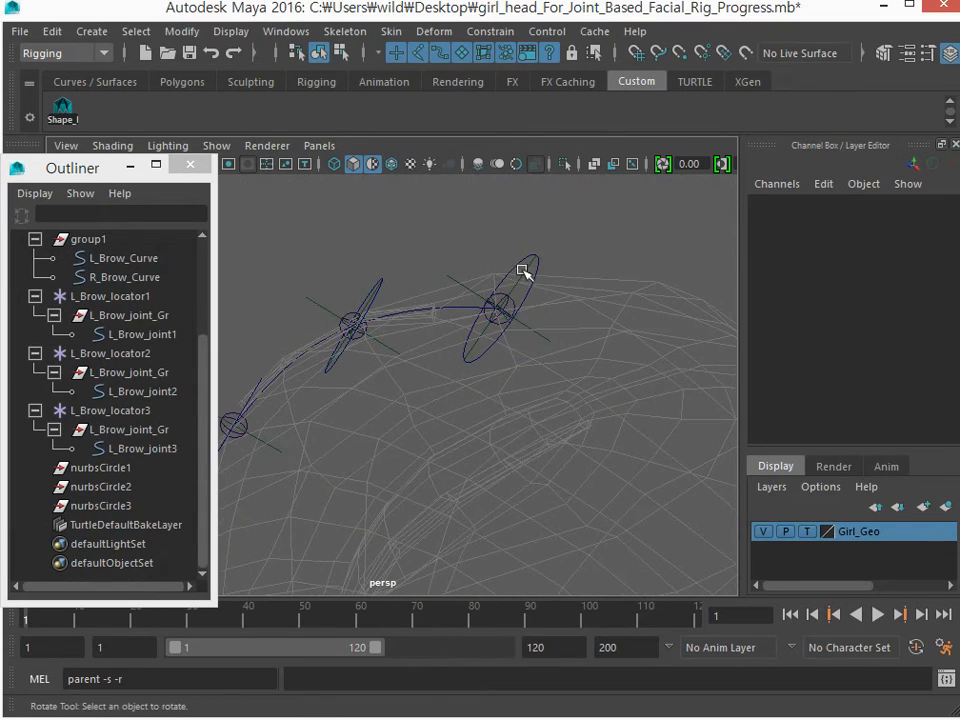
Show the shape nodes in the Outliner again and rotate all CVs of nurbsCircleShape3 so the circle follows the head surface
click(140, 448)
click(35, 193)
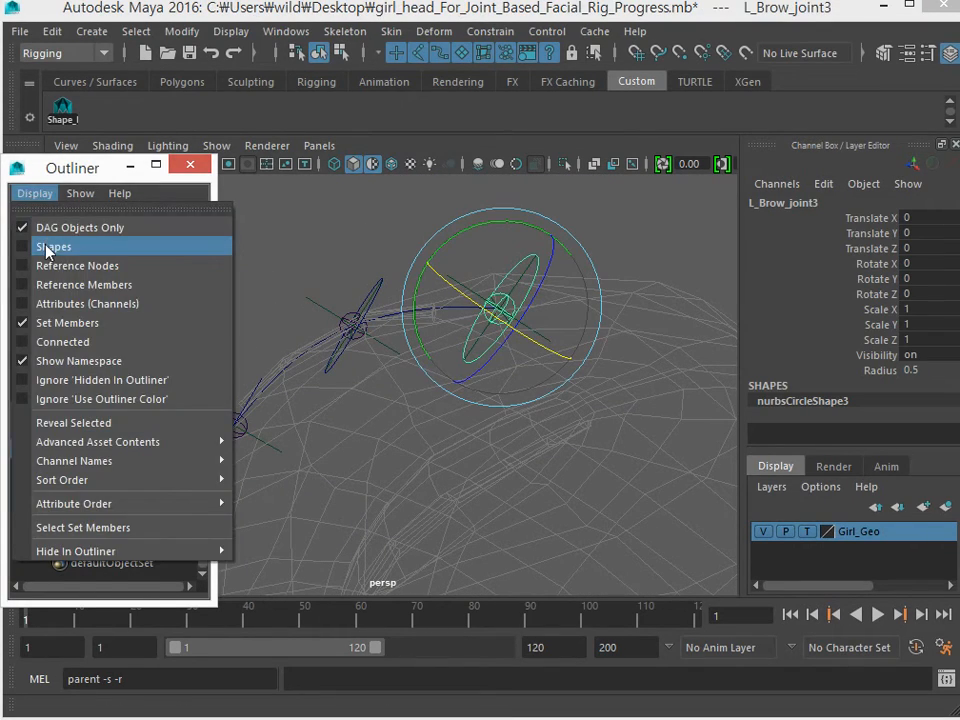
click(43, 242)
click(147, 545)
alt+drag(484, 319, 476, 315)
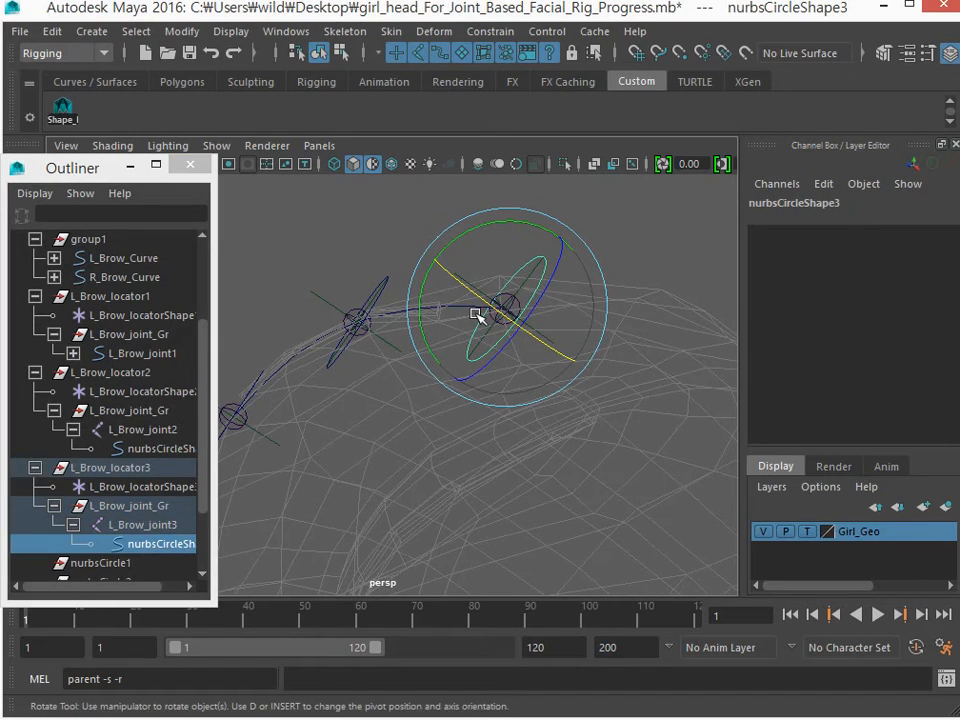
key(F8)
drag(414, 236, 628, 407)
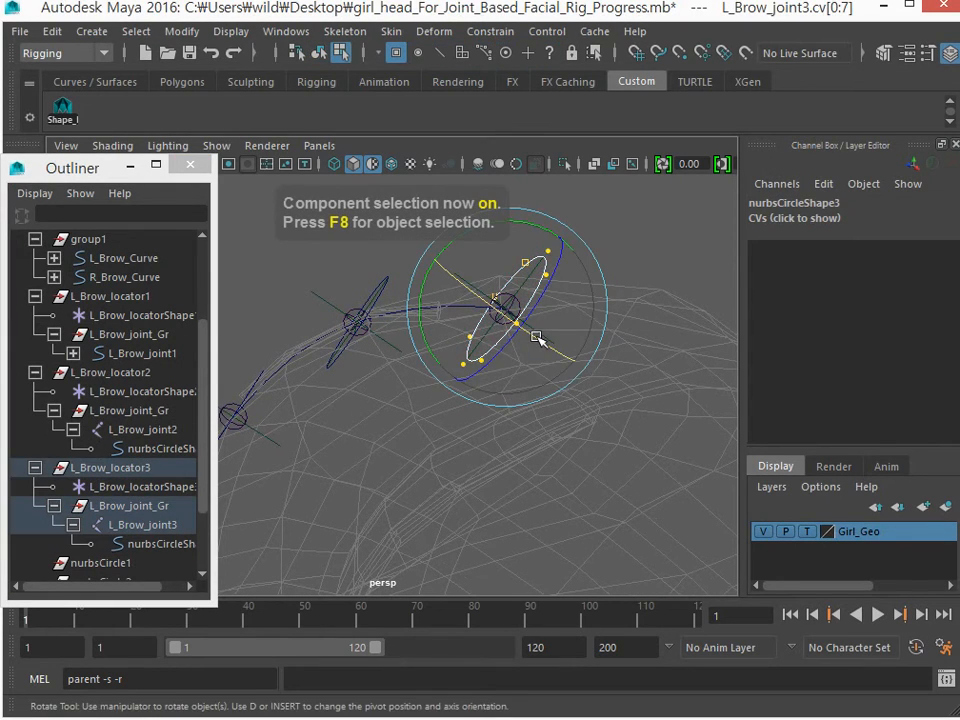
alt+drag(481, 303, 464, 356)
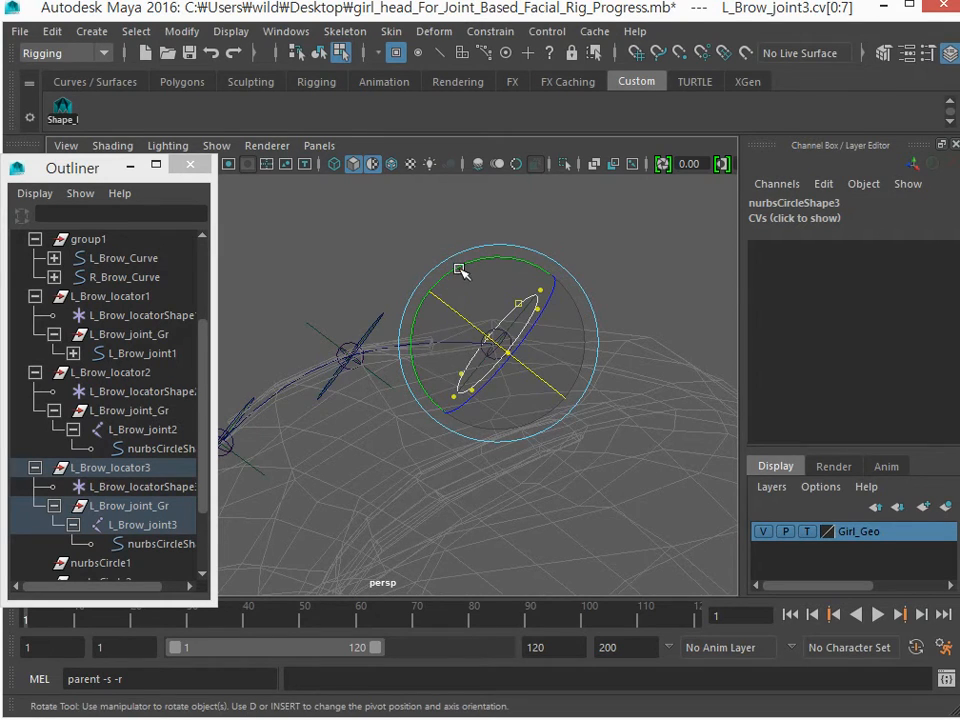
drag(466, 265, 541, 270)
Rotate all CVs of the L_Brow_joint2 circle to follow the head surface, and return to object selection with nothing selected
drag(276, 296, 398, 452)
drag(332, 272, 375, 302)
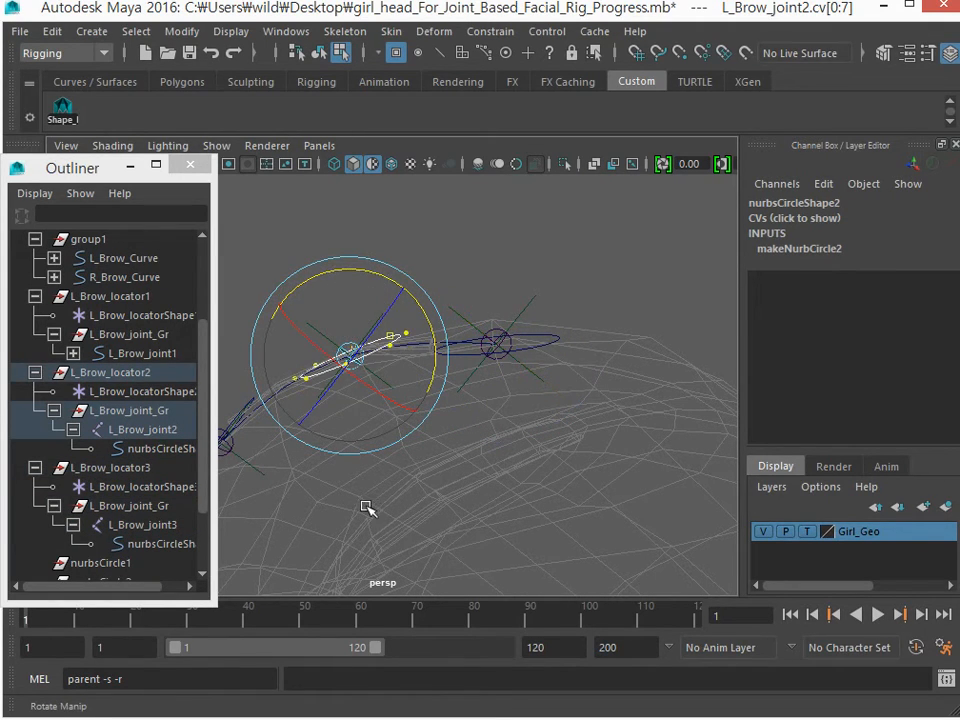
alt+drag(367, 508, 425, 530)
click(297, 418)
alt+right_drag(425, 530, 343, 478)
key(F8)
click(332, 330)
mouse_move(389, 455)
alt+mouse_down()
mouse_move(418, 455)
mouse_move(274, 388)
mouse_move(405, 386)
mouse_move(411, 437)
alt+mouse_up()
Turn on shaded display and hide the shape nodes in the Outliner
key(5)
click(34, 193)
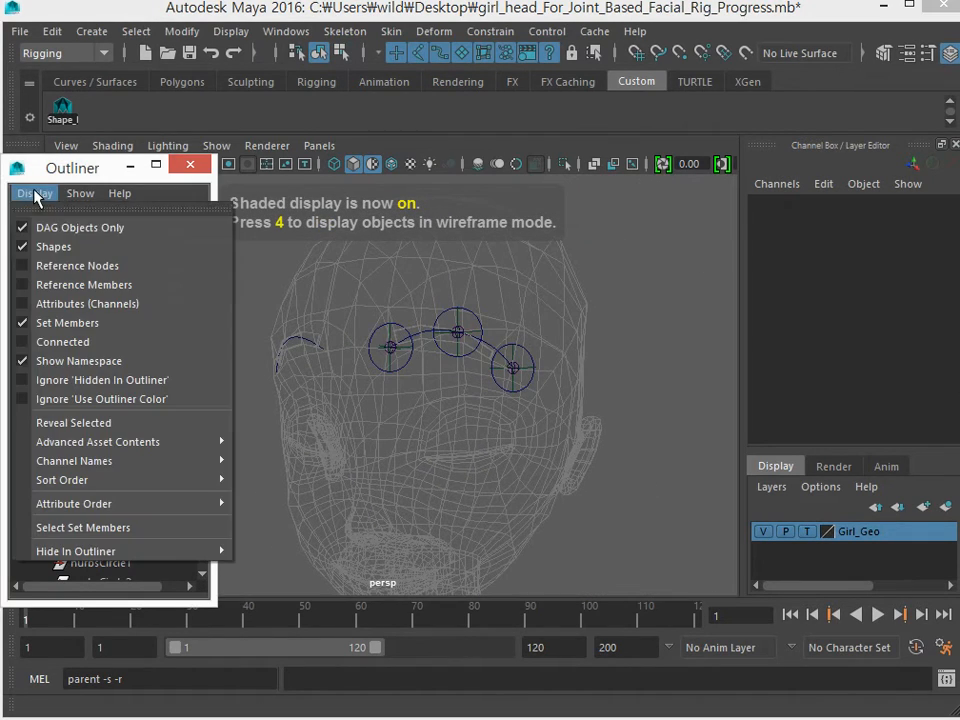
click(40, 246)
alt+drag(380, 420, 716, 509)
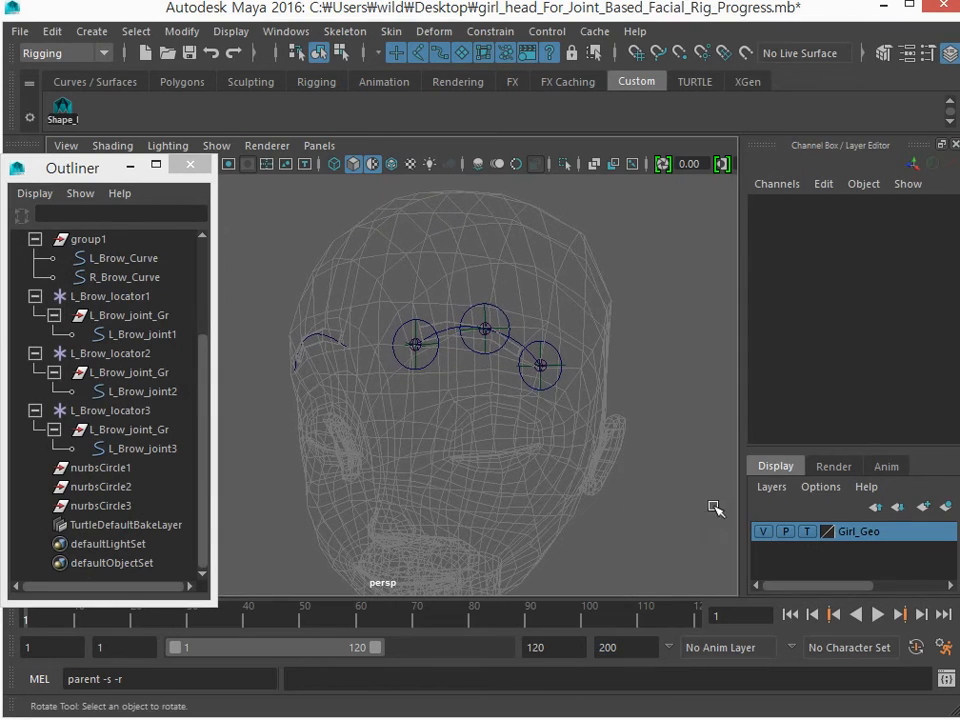
alt+drag(456, 412, 471, 414)
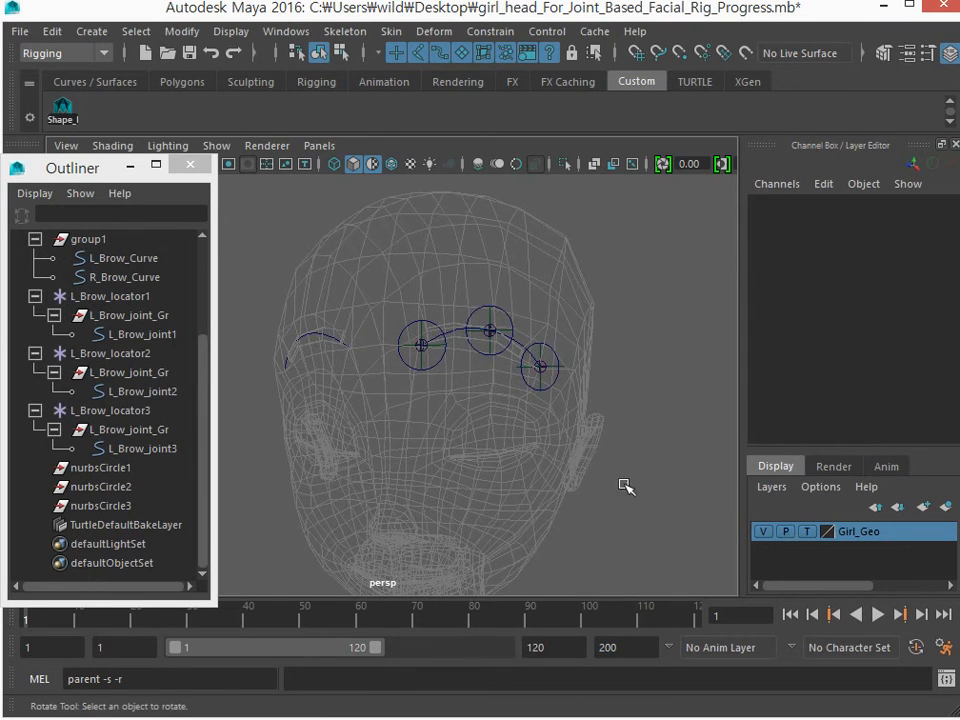
alt+middle_drag(399, 426, 383, 398)
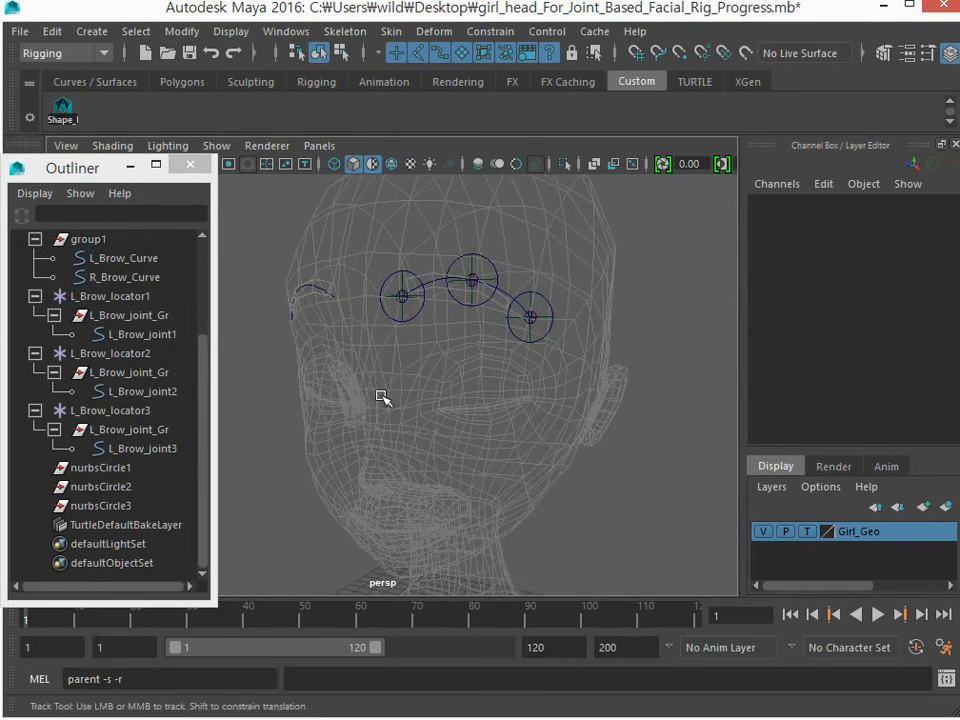
alt+drag(381, 397, 362, 424)
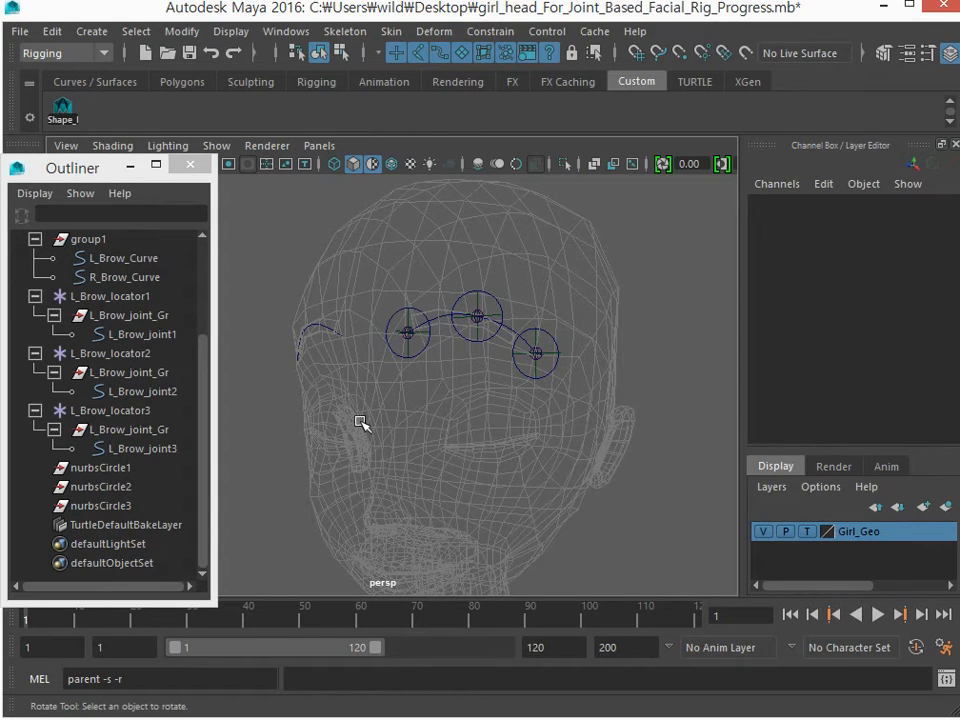
Save the scene under the new name girl_head_For_Joint_Based_Facial_Rig_Progress02.mb
click(18, 32)
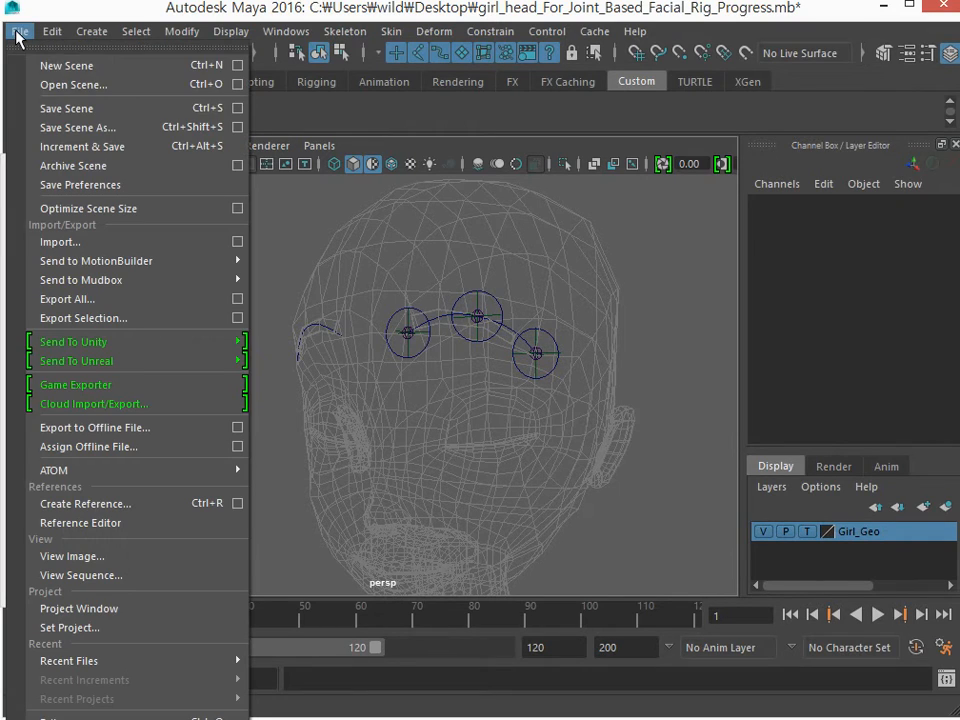
click(66, 124)
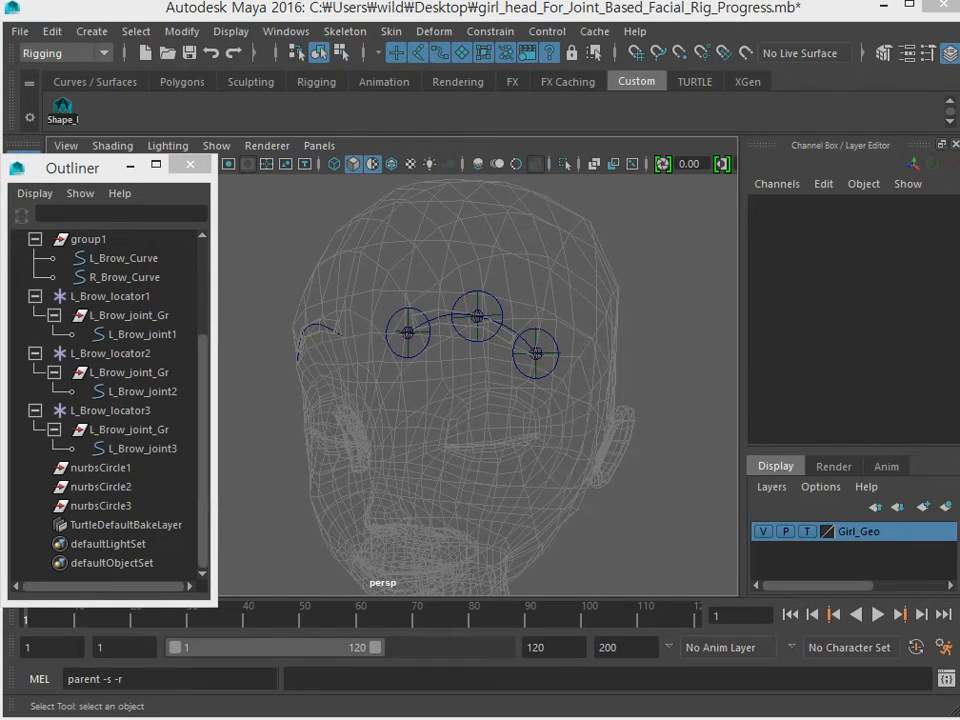
key(Return)
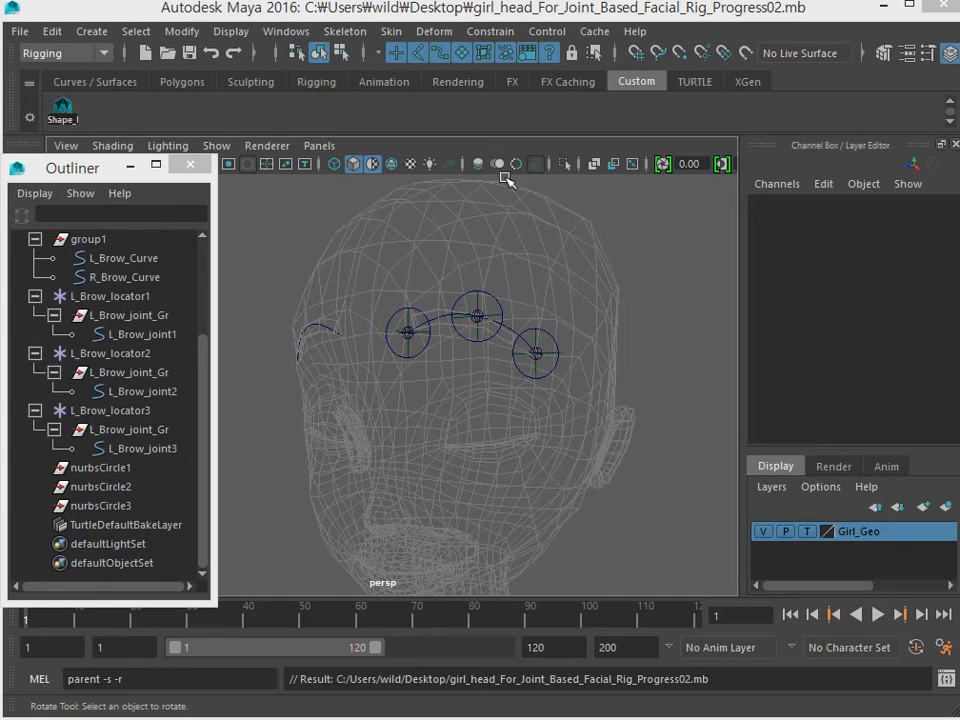
Reset the Rotate Tool to its default settings
drag(93, 167, 267, 270)
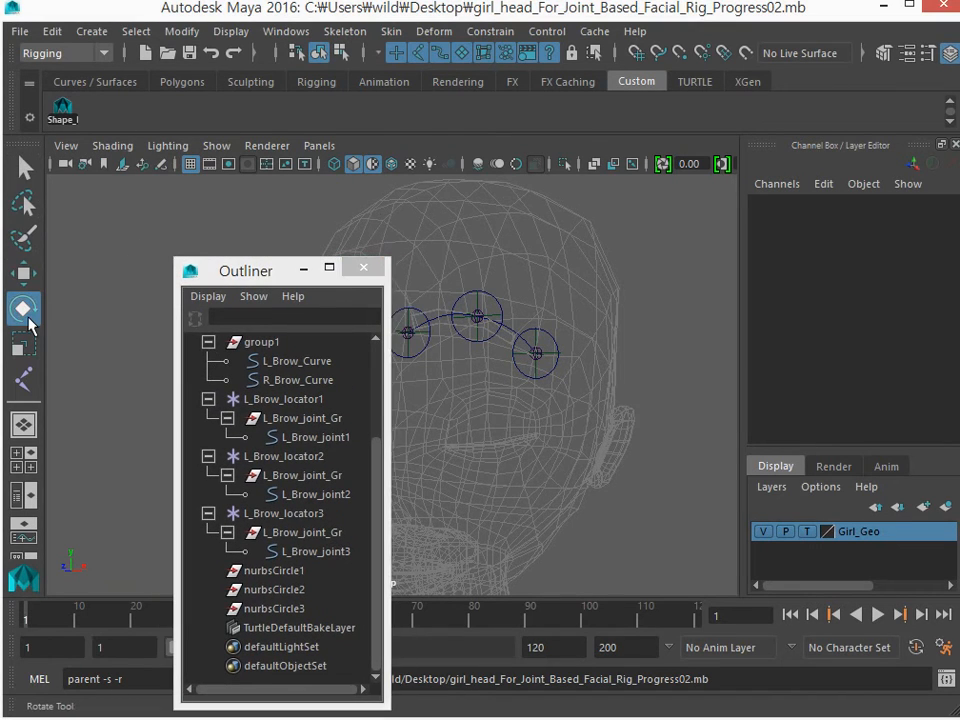
double_click(26, 306)
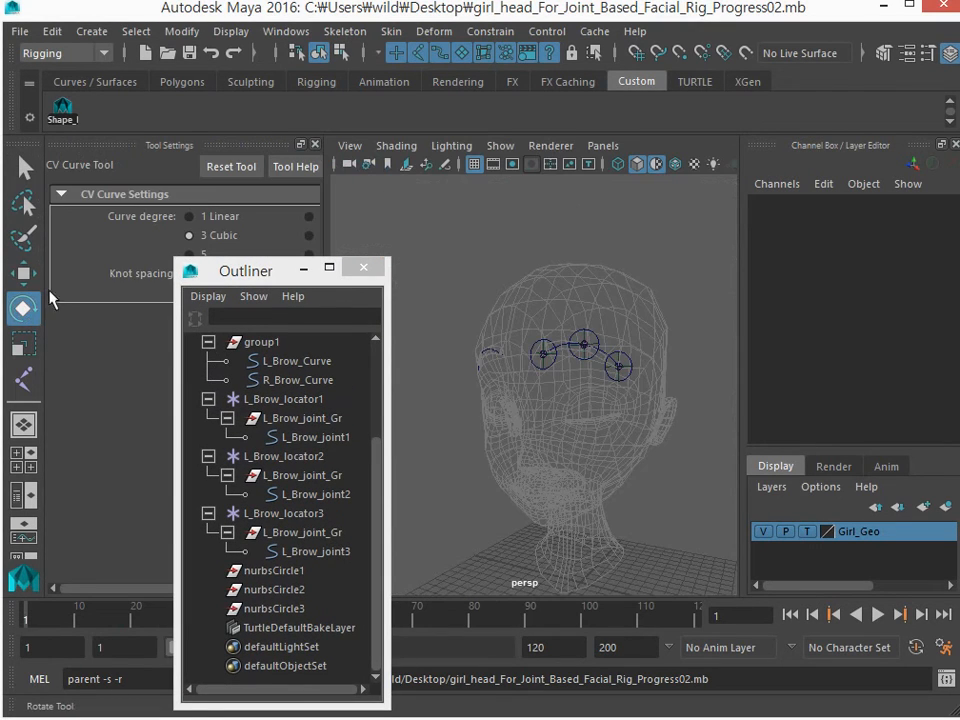
click(231, 167)
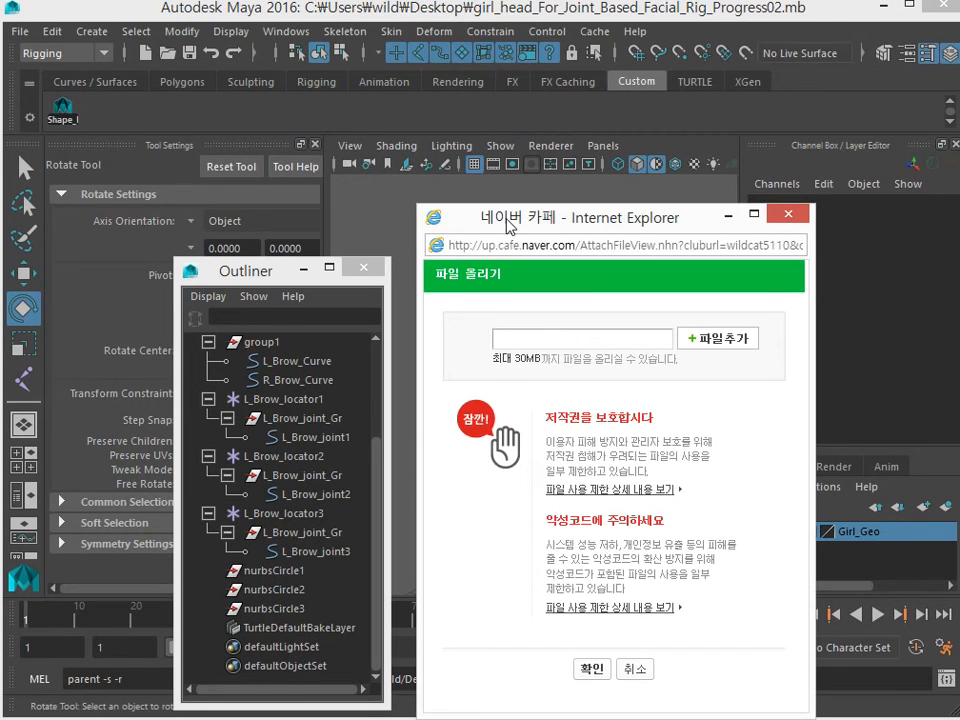
drag(506, 219, 0, 205)
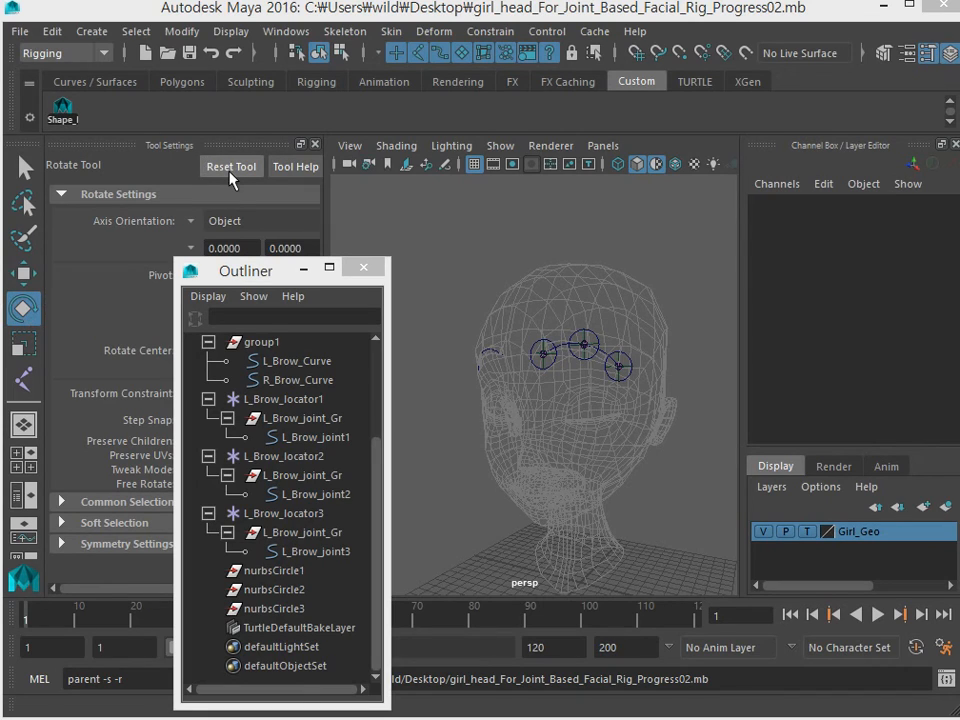
Switch to component selection mode and delete the leftover nurbsCircle1, nurbsCircle2 and nurbsCircle3 transforms
click(338, 53)
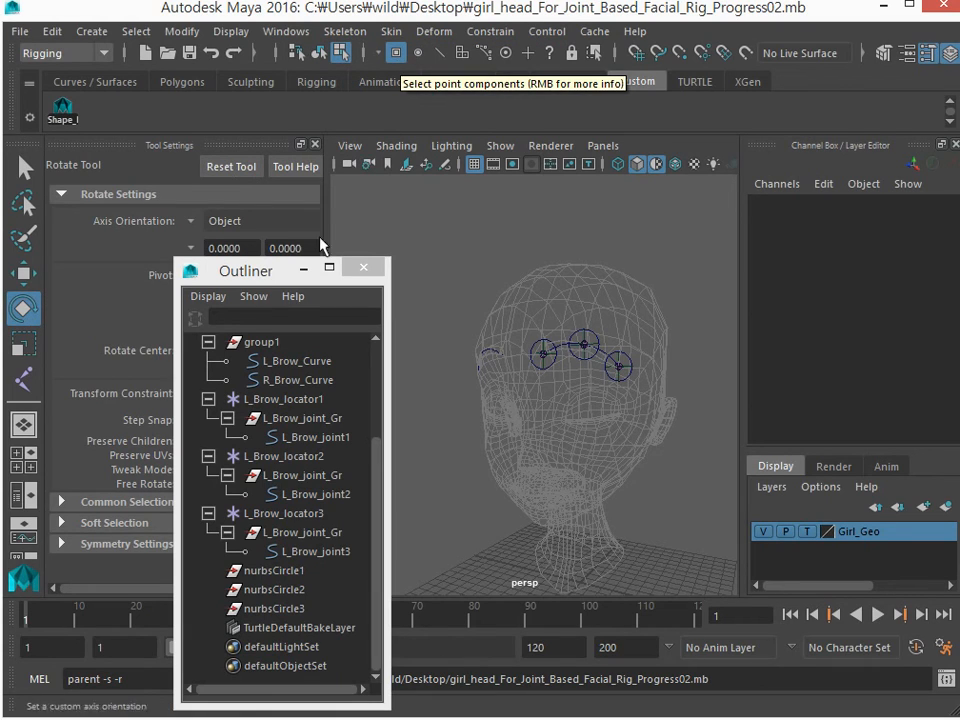
drag(261, 273, 250, 273)
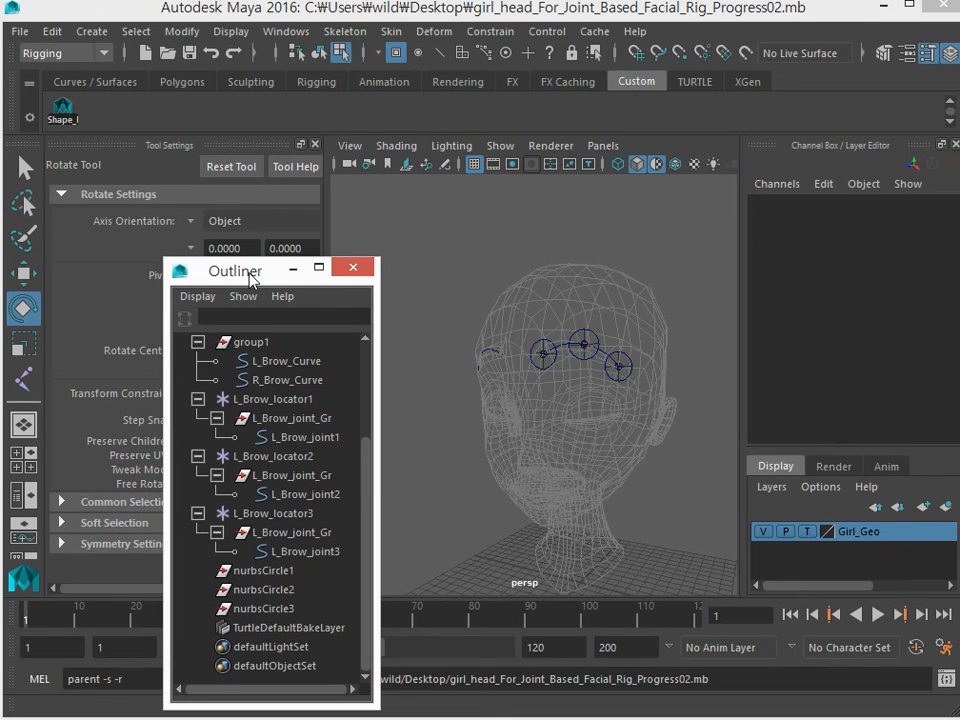
drag(250, 273, 132, 163)
alt+right_drag(461, 368, 546, 392)
alt+drag(546, 392, 480, 398)
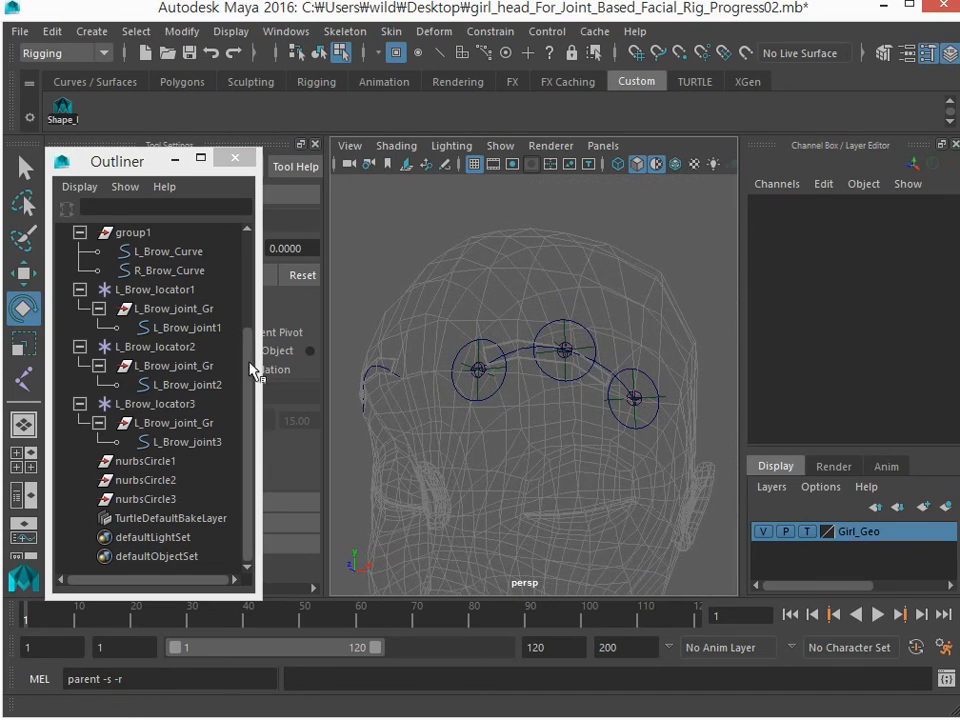
drag(135, 465, 143, 500)
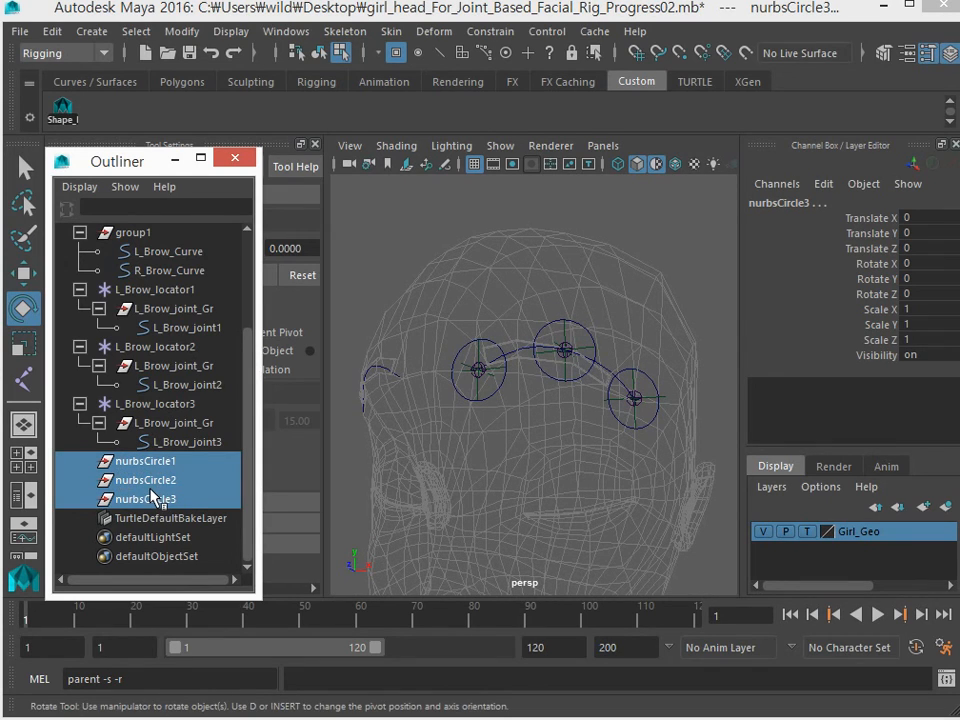
key(Delete)
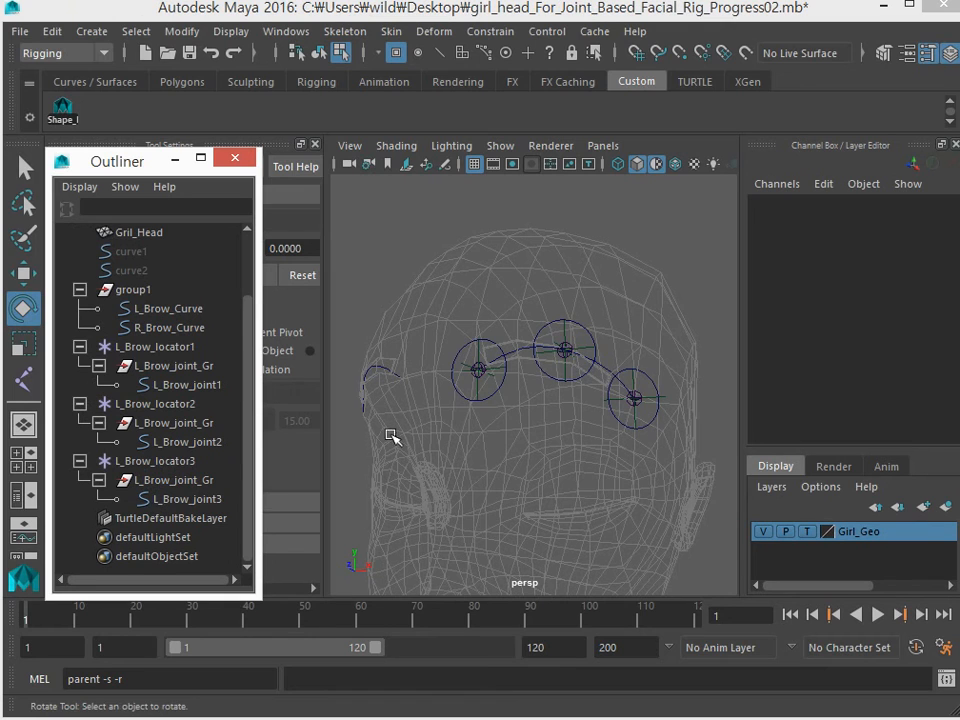
Examine the left brow joints and their control circles from several angles
alt+drag(428, 424, 448, 437)
alt+middle_drag(448, 437, 440, 429)
alt+drag(440, 429, 474, 430)
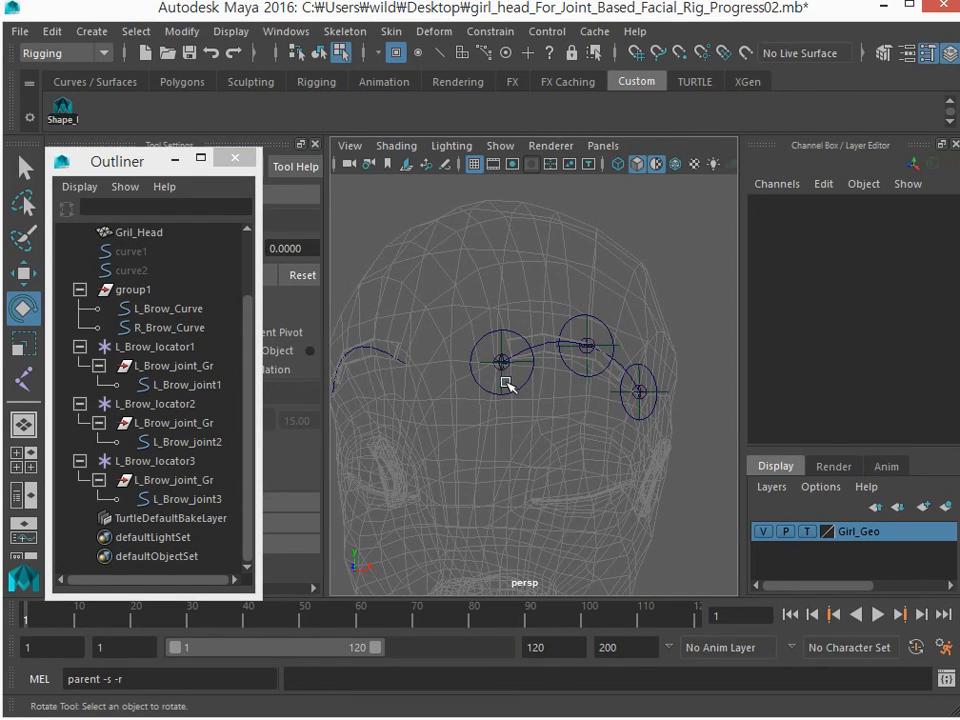
mouse_move(506, 386)
alt+mouse_down()
mouse_move(476, 381)
mouse_move(502, 382)
alt+mouse_up()
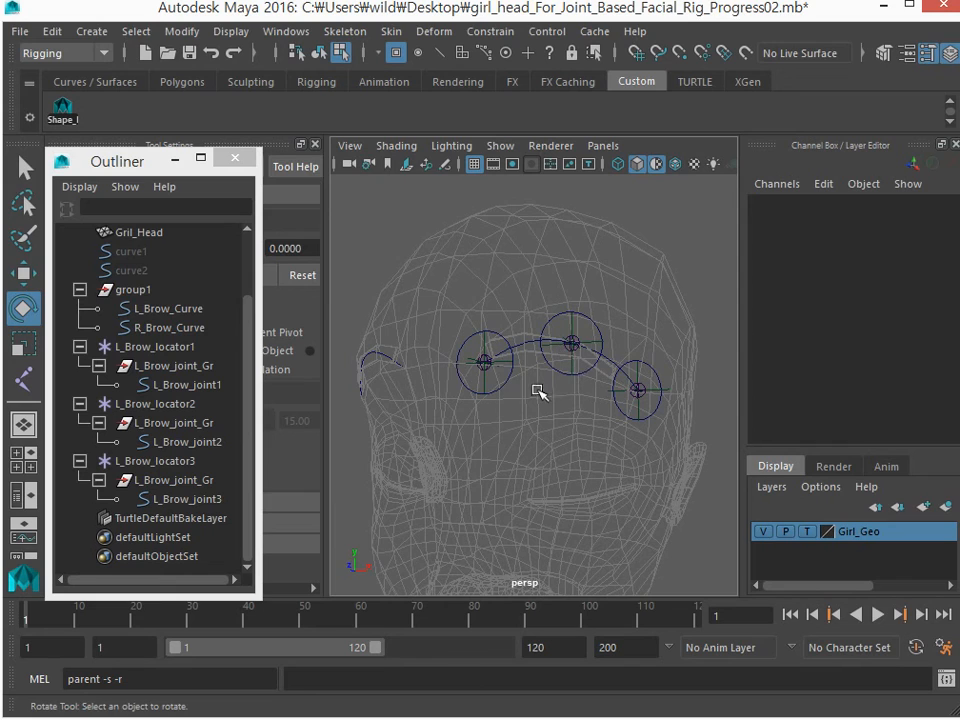
alt+drag(504, 397, 538, 374)
alt+middle_drag(512, 388, 518, 341)
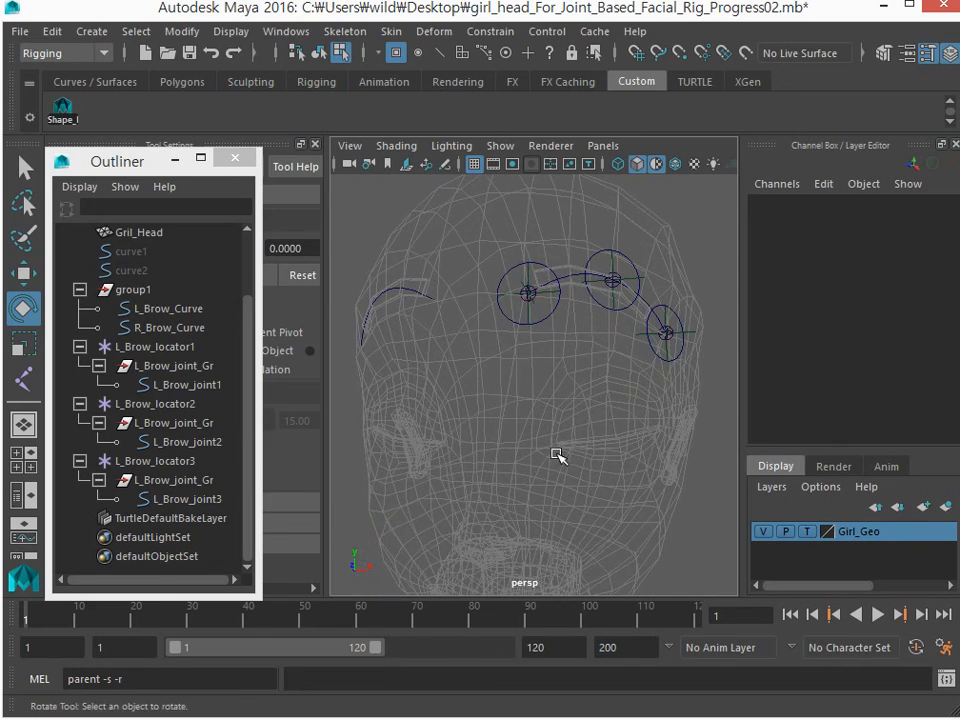
alt+drag(555, 450, 508, 451)
alt+middle_drag(508, 451, 503, 391)
Set the visibility of curve1 and curve2 to on
drag(145, 260, 146, 272)
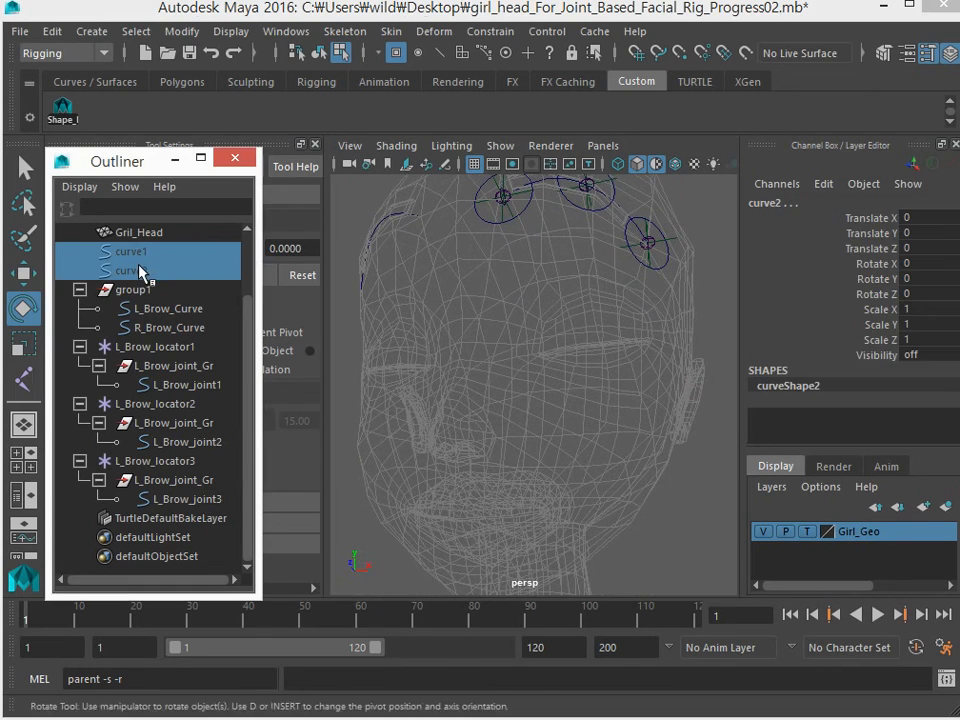
click(912, 355)
text(1)
key(Return)
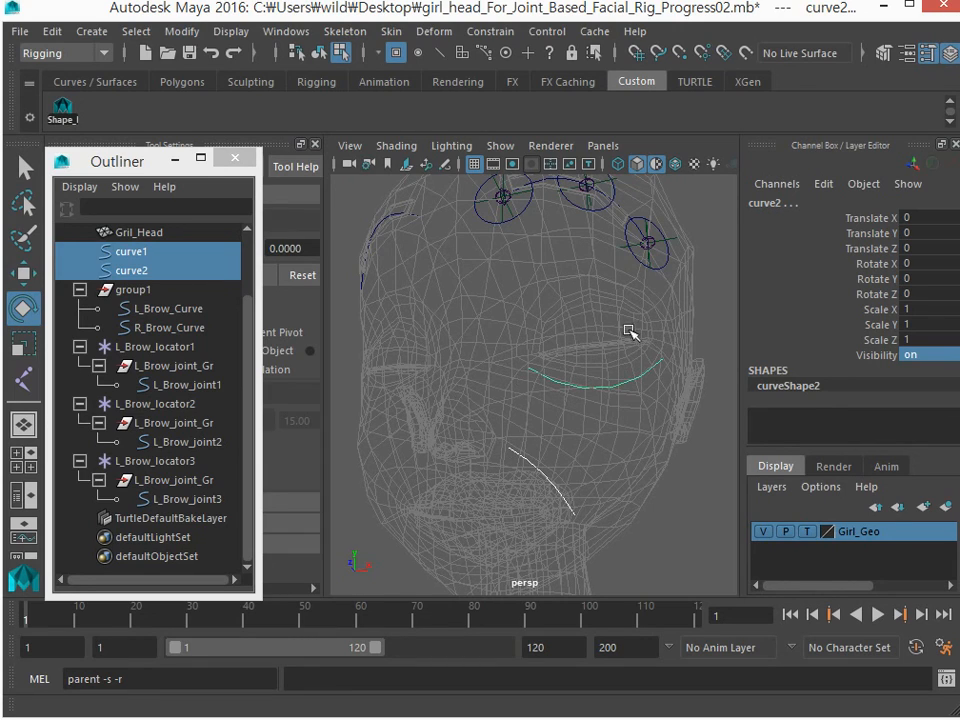
Inspect the curves below the left eye and beside the mouth from the front and side, and clear the selection
alt+drag(566, 371, 533, 408)
scroll(560, 413, up, 4)
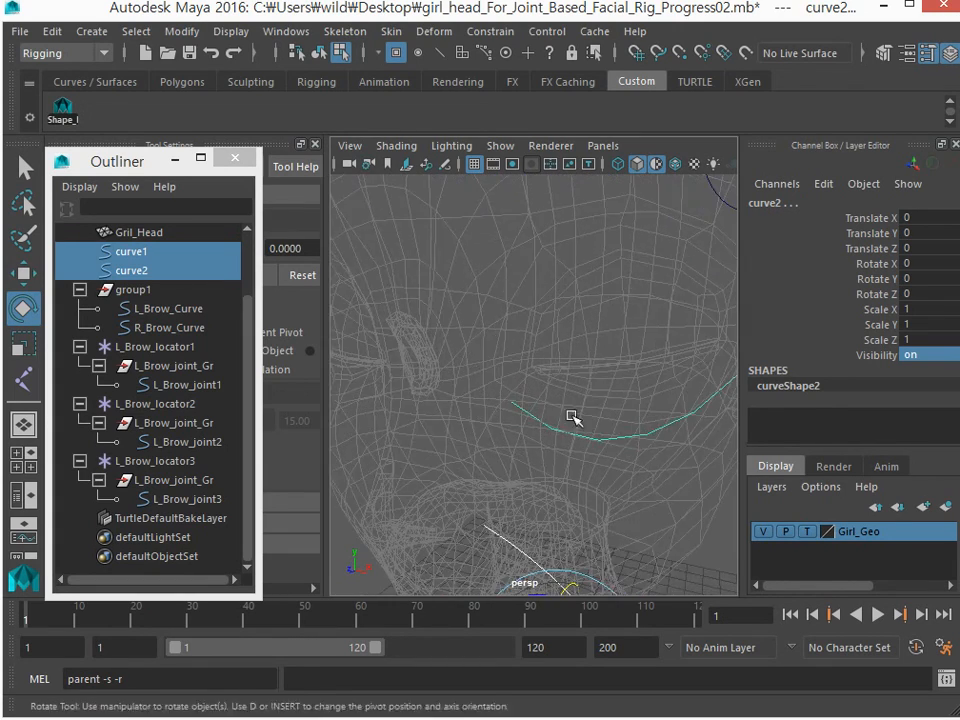
alt+middle_drag(572, 416, 500, 433)
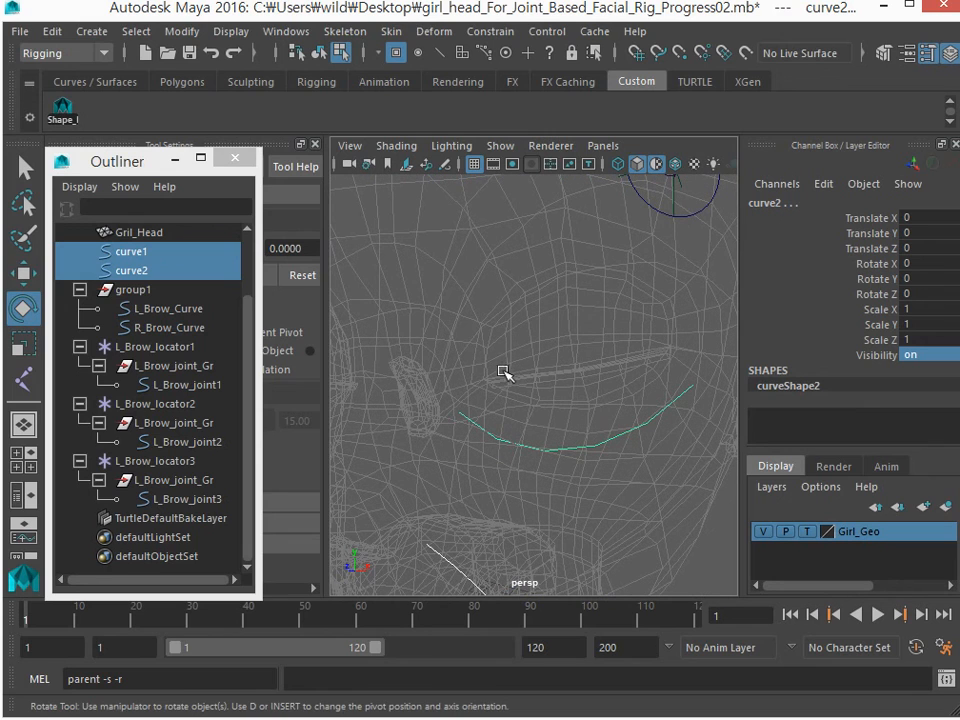
mouse_move(544, 372)
alt+mouse_down()
mouse_move(527, 386)
mouse_move(557, 356)
alt+mouse_up()
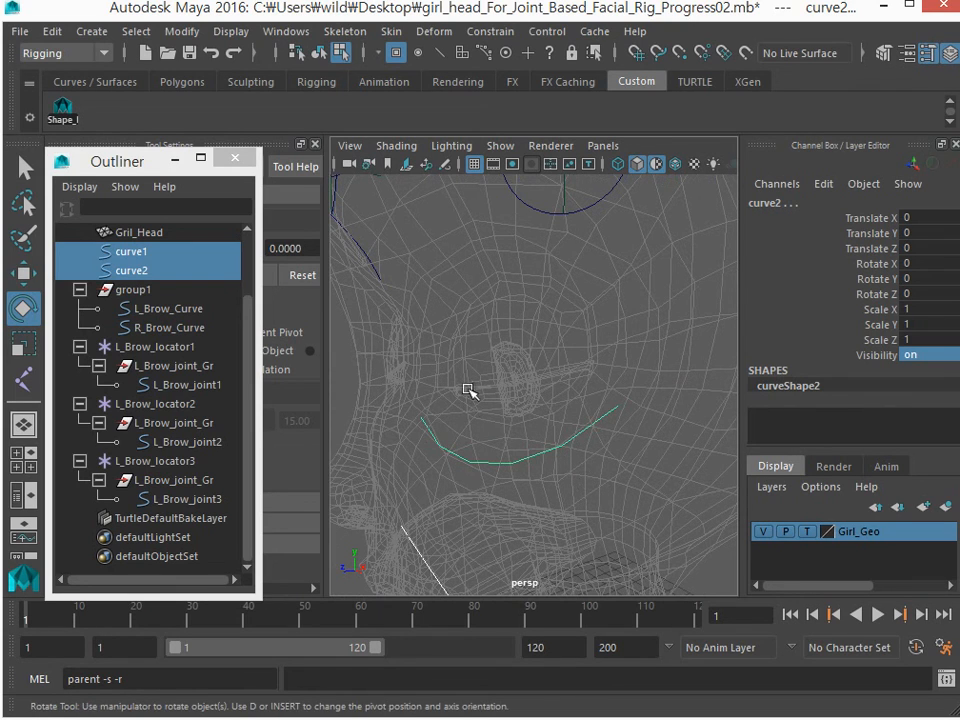
alt+drag(495, 415, 439, 364)
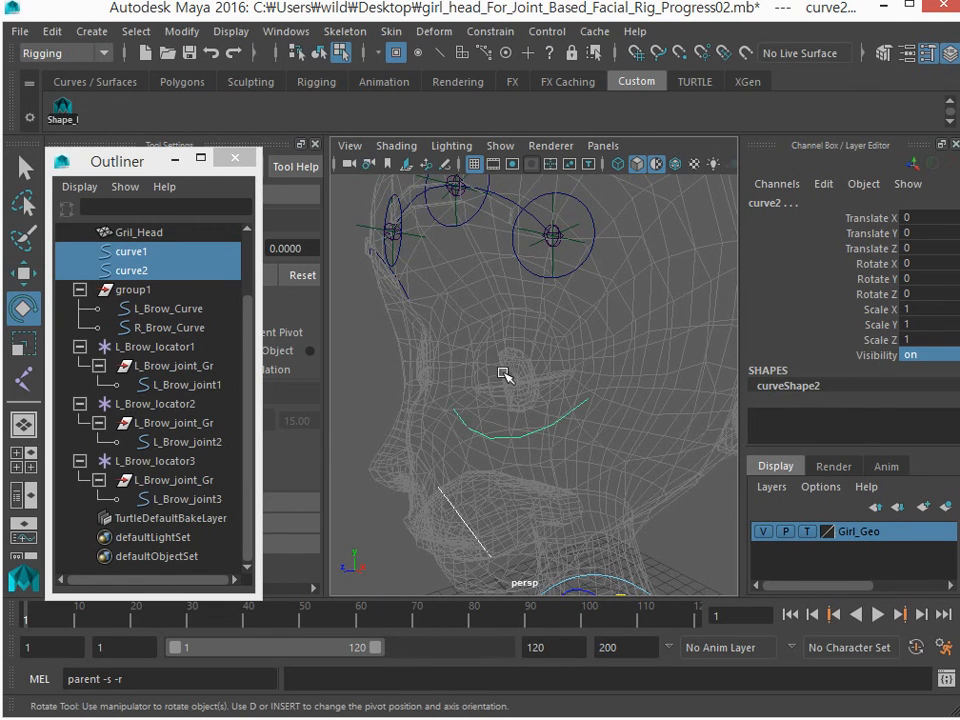
alt+drag(504, 377, 522, 484)
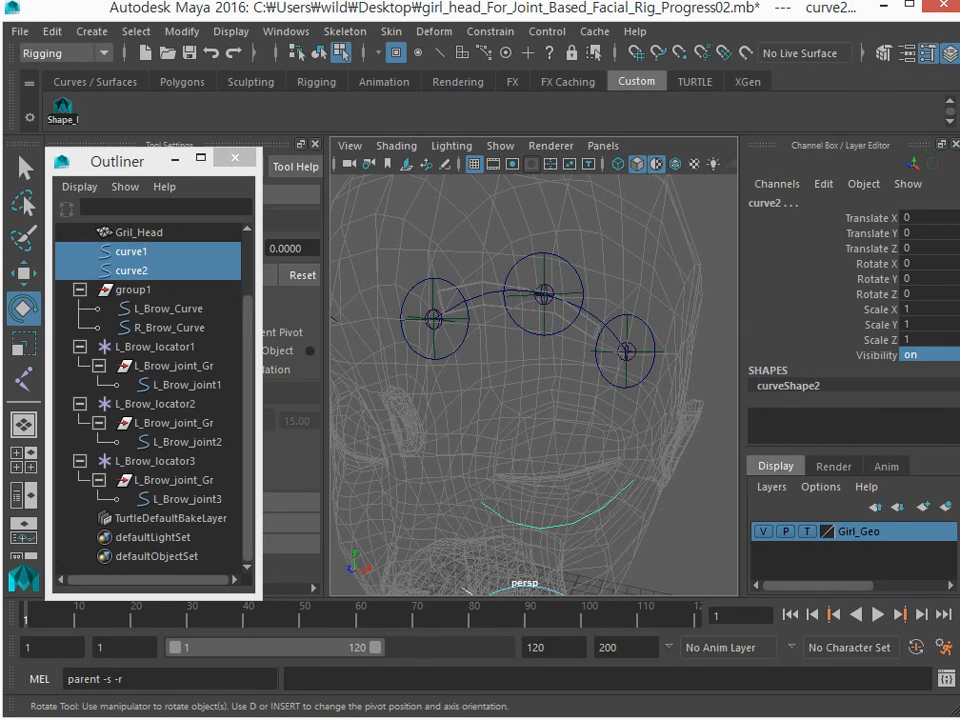
alt+drag(495, 394, 486, 373)
alt+right_drag(486, 373, 478, 370)
alt+middle_drag(478, 370, 476, 368)
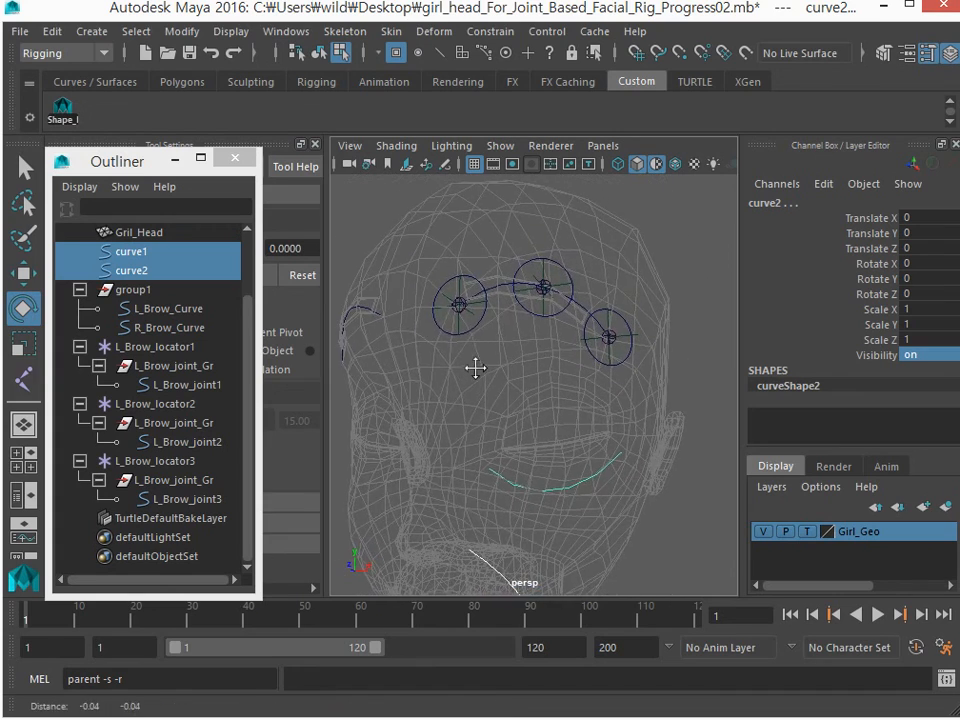
alt+drag(476, 368, 451, 376)
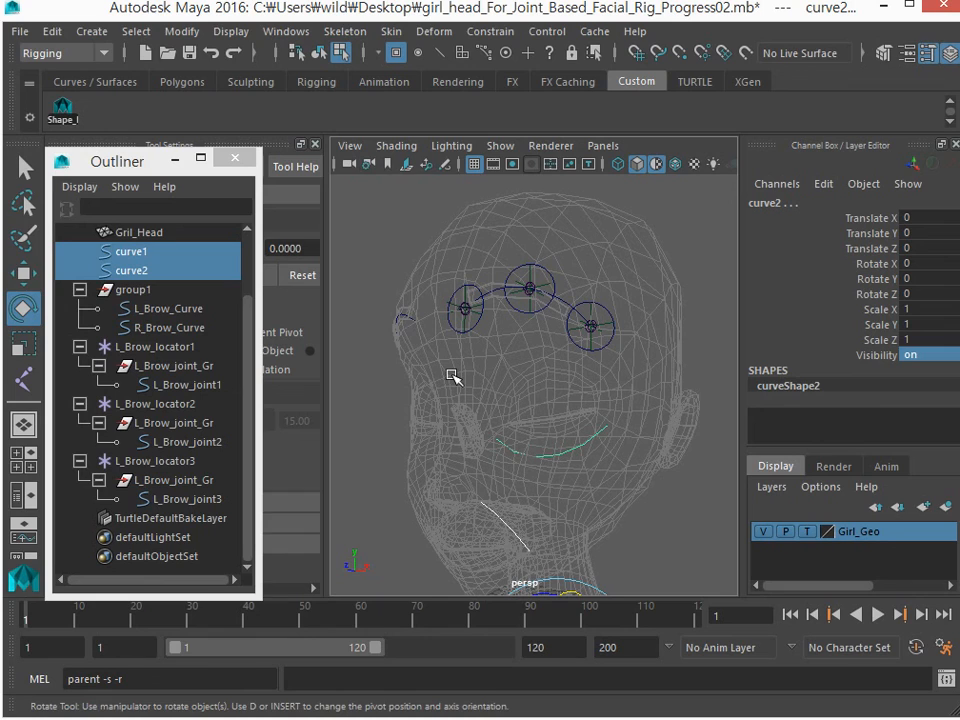
alt+drag(463, 422, 414, 403)
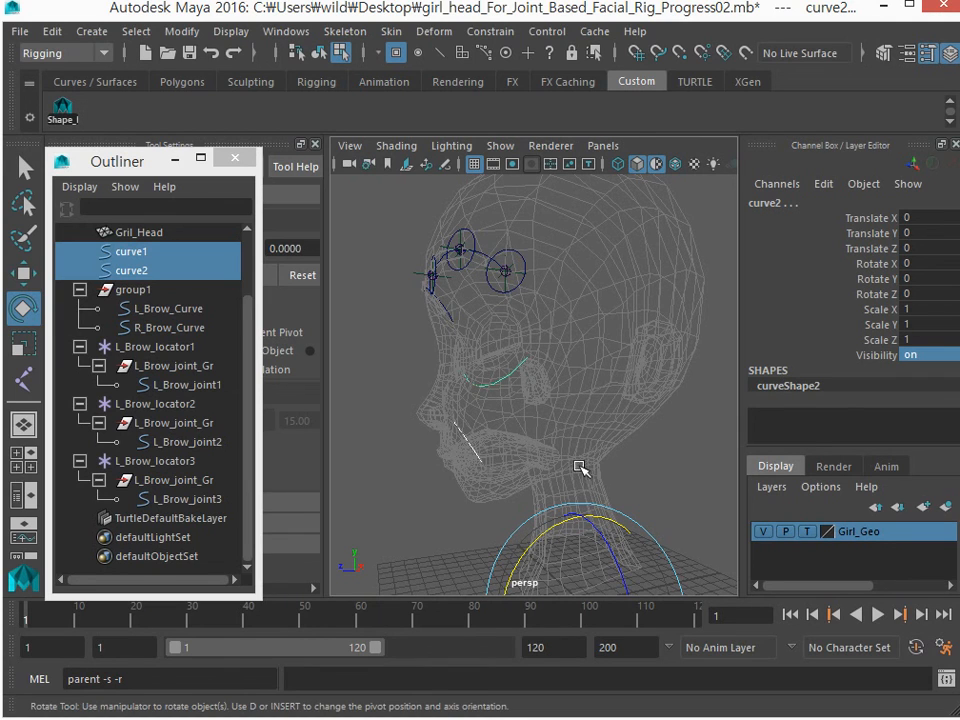
alt+drag(578, 464, 549, 471)
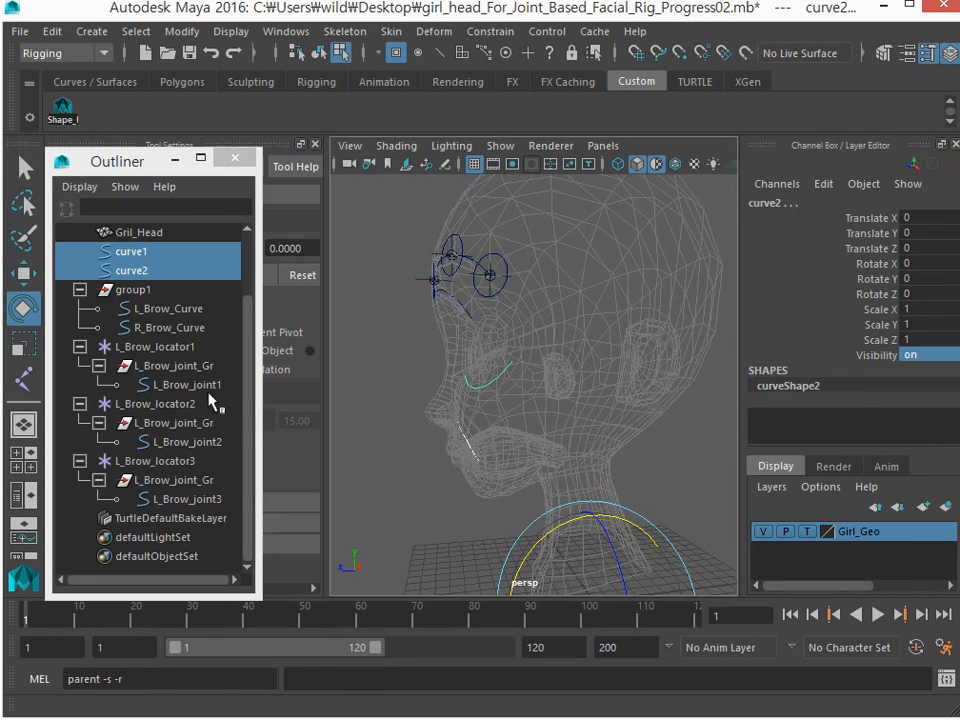
click(403, 467)
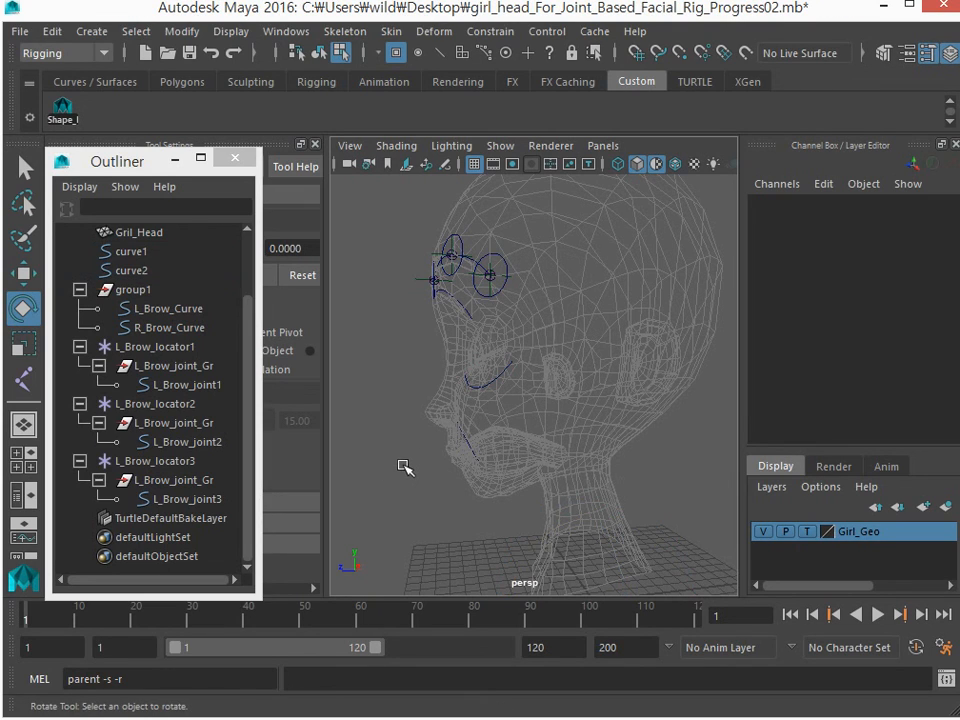